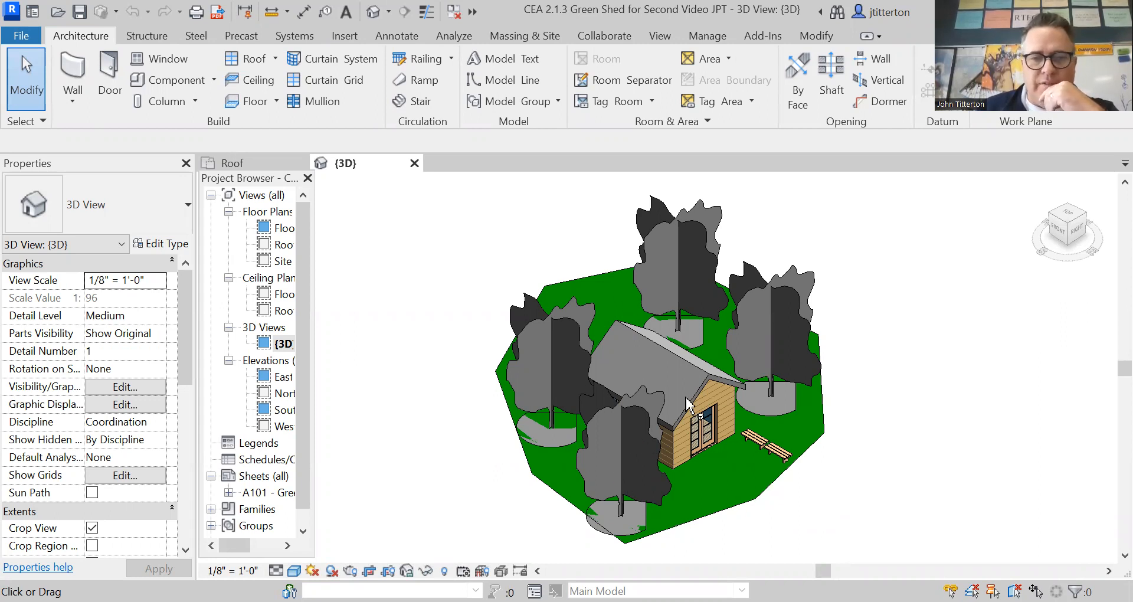
- Hide the shed's roof element in the 3D view
scroll(685, 435, "up", 3)
scroll(690, 436, "up", 2)
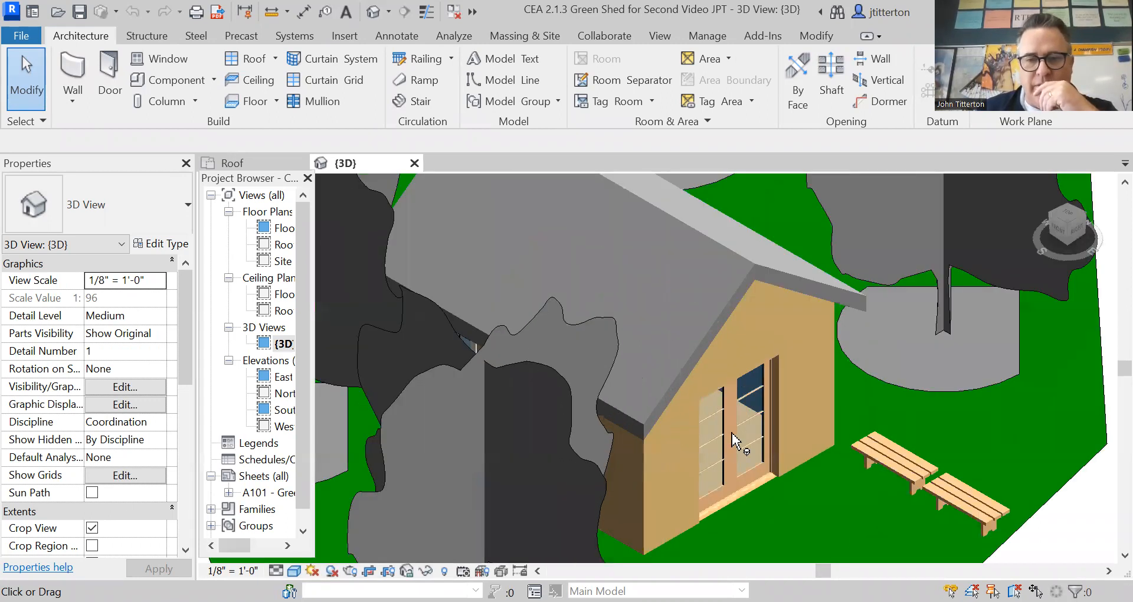
scroll(702, 475, "down", 5)
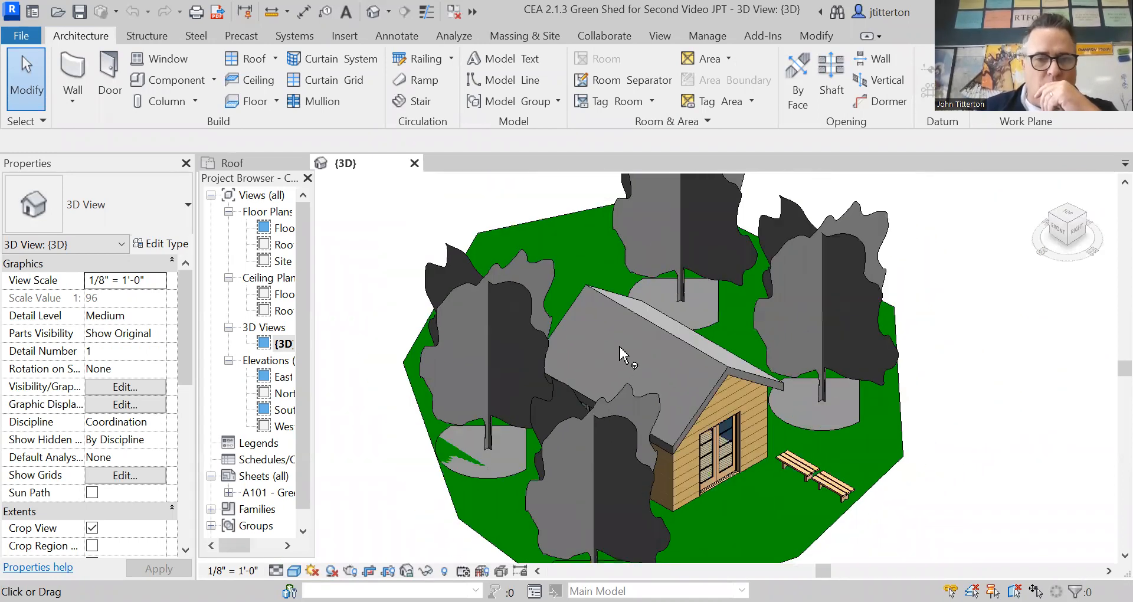
left_click(656, 335)
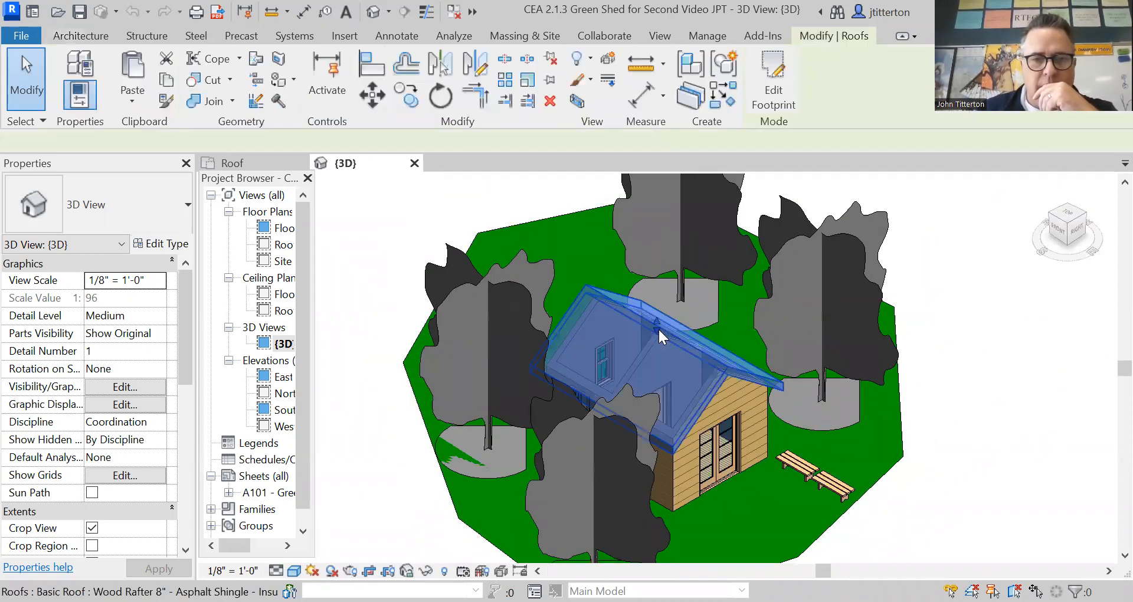
right_click(657, 327)
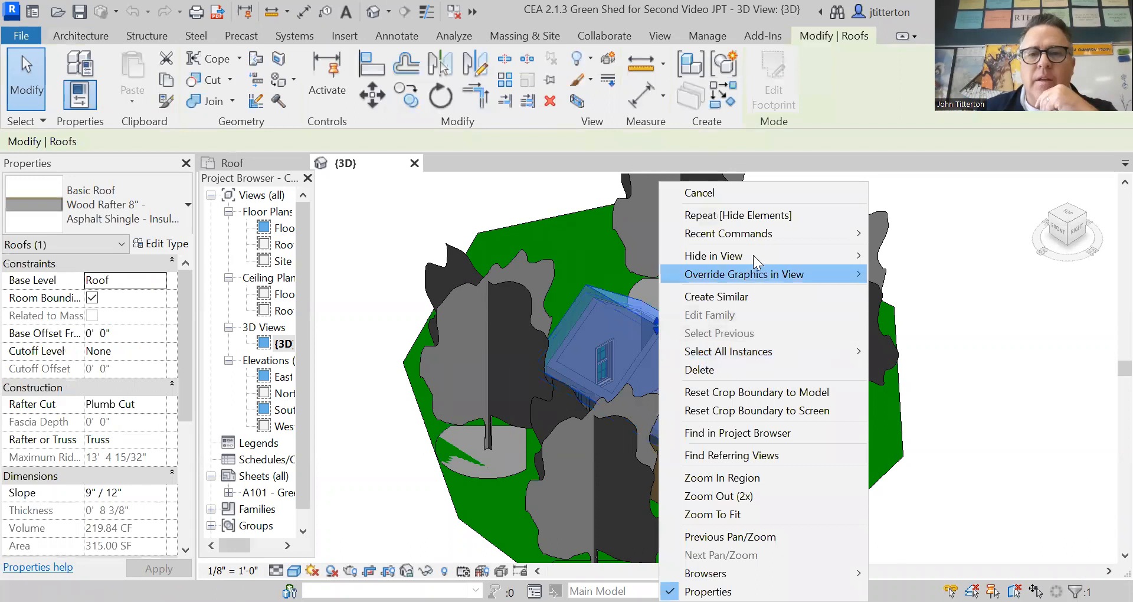
mouse_move(753, 253)
left_click(897, 249)
scroll(674, 395, "up", 5)
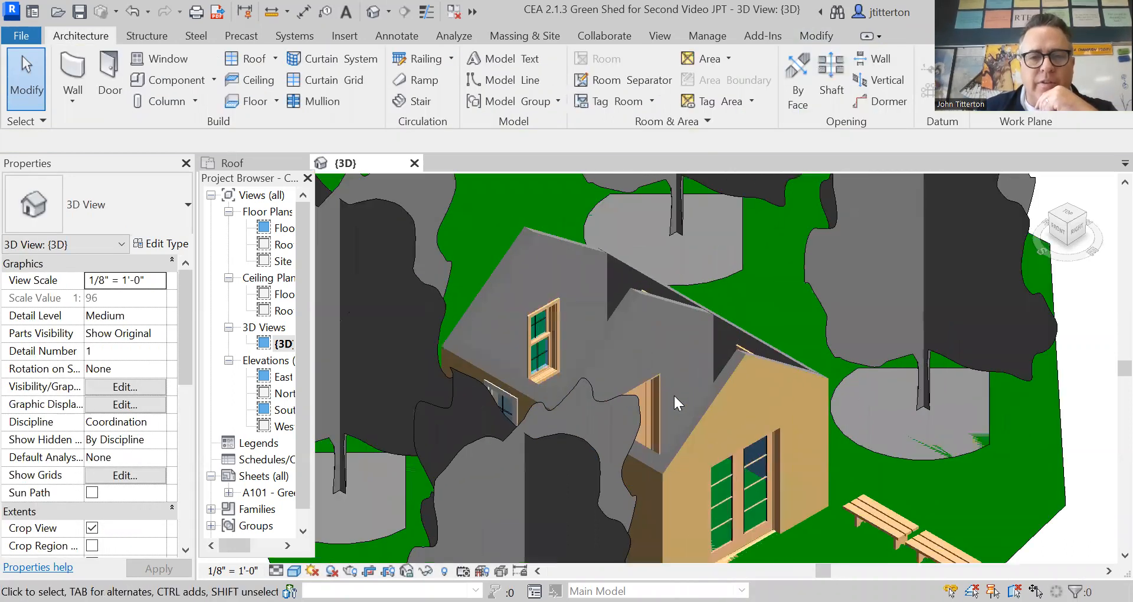
scroll(622, 420, "down", 2)
scroll(592, 348, "down", 3)
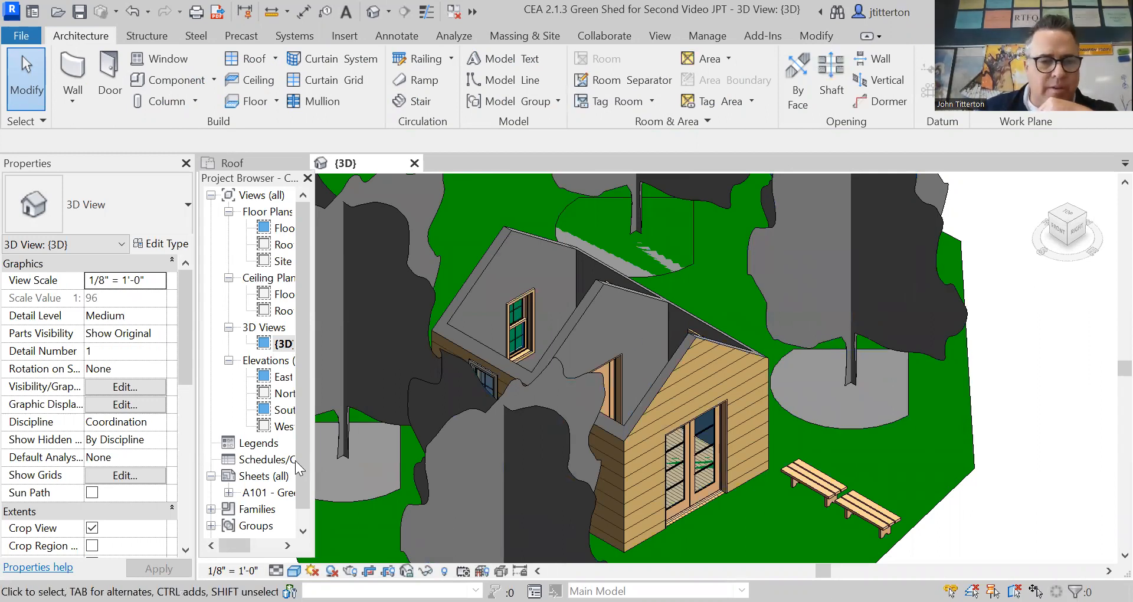
- Reveal the hidden elements in the 3D view, unhide the roof element, and leave the reveal mode
left_click(444, 570)
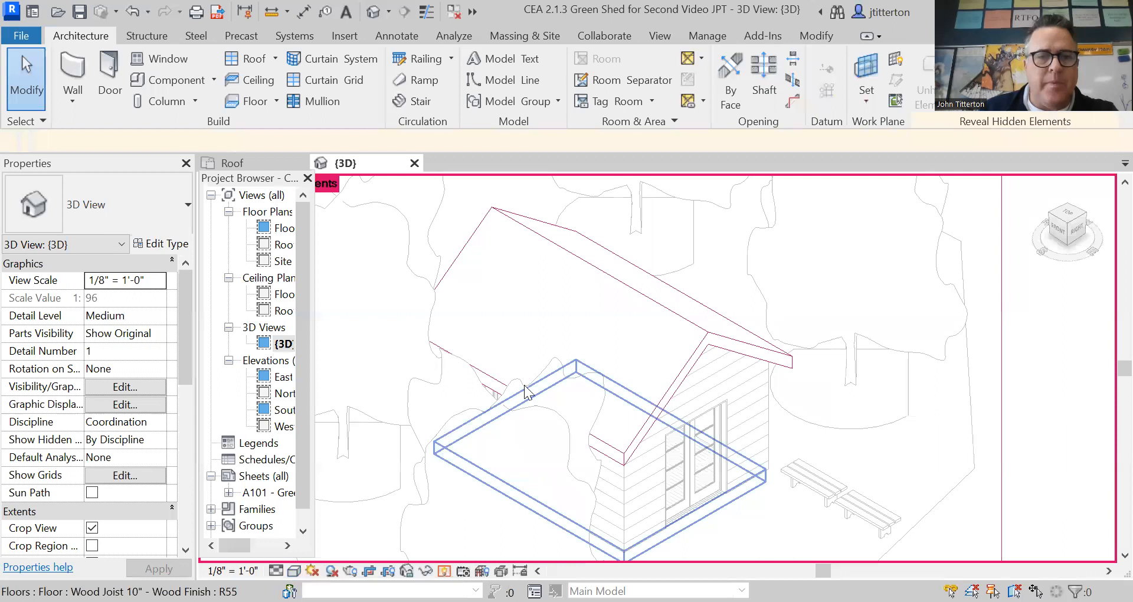
left_click(639, 296)
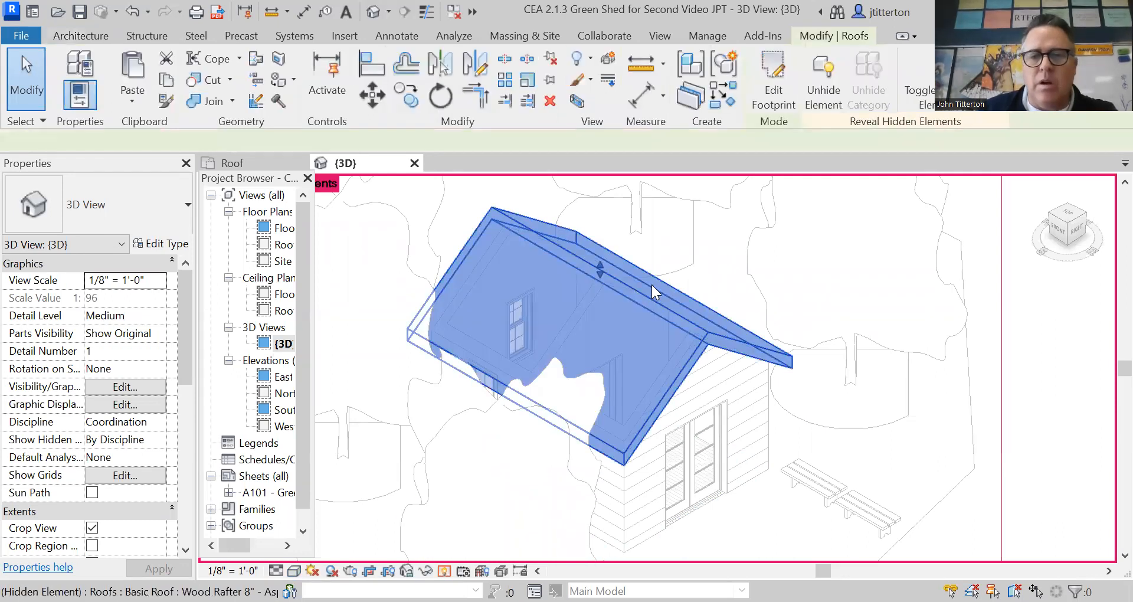
right_click(651, 284)
mouse_move(690, 260)
left_click(865, 262)
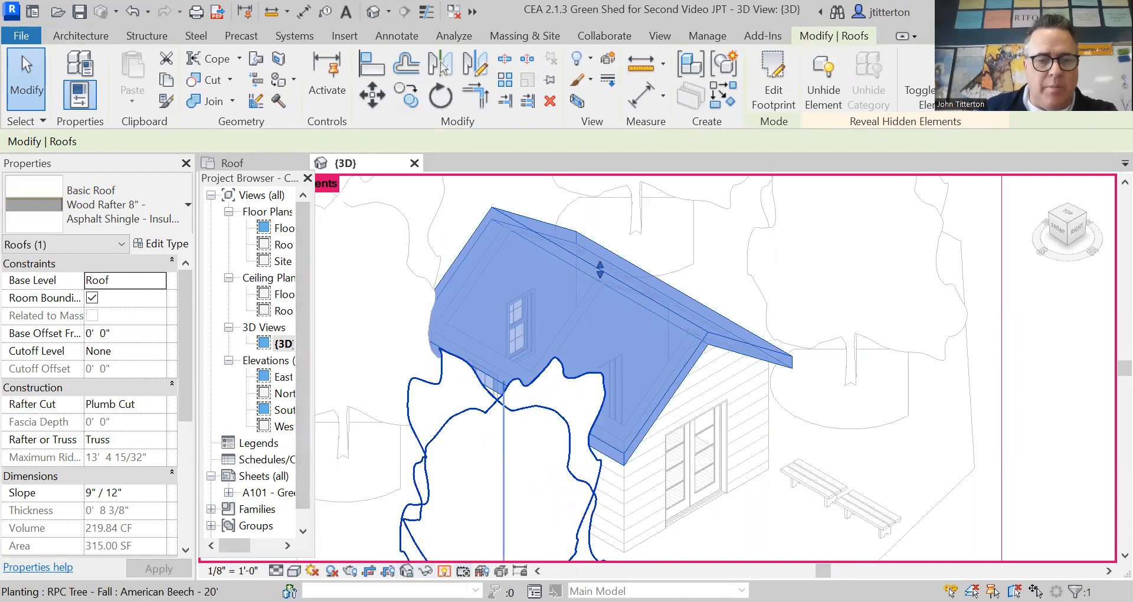
key("Escape")
scroll(595, 403, "down", 2)
scroll(600, 408, "down", 3)
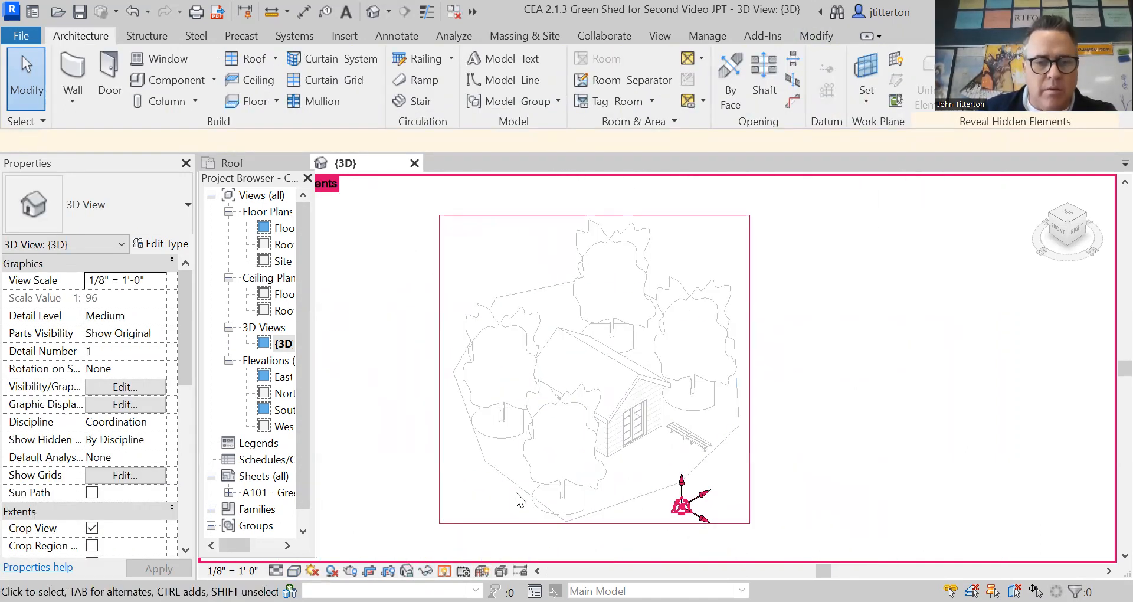
left_click(444, 571)
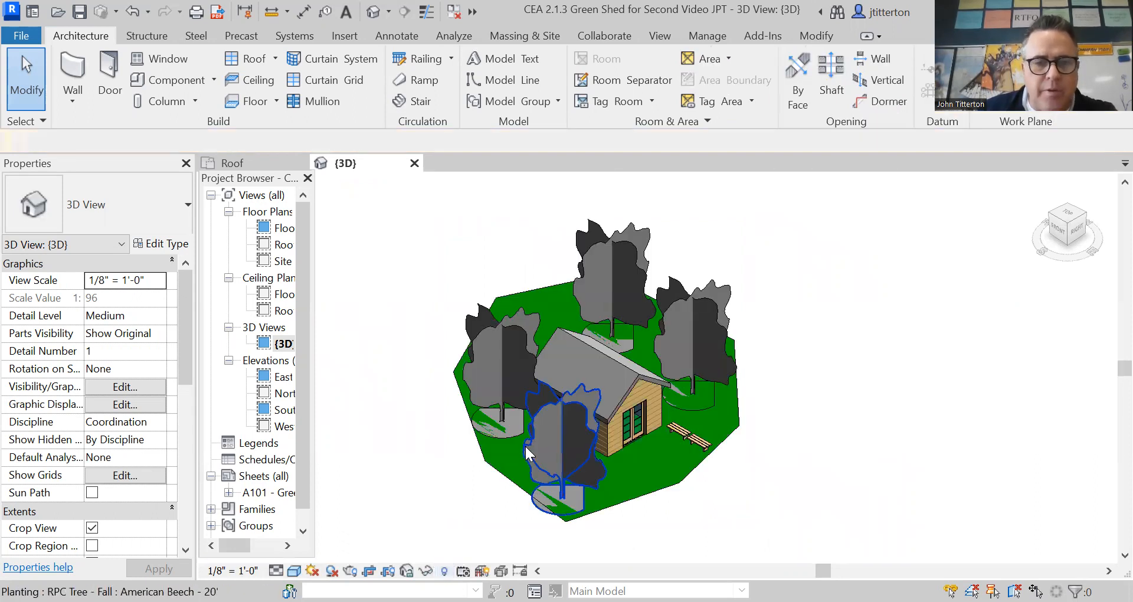
scroll(476, 398, "up", 2)
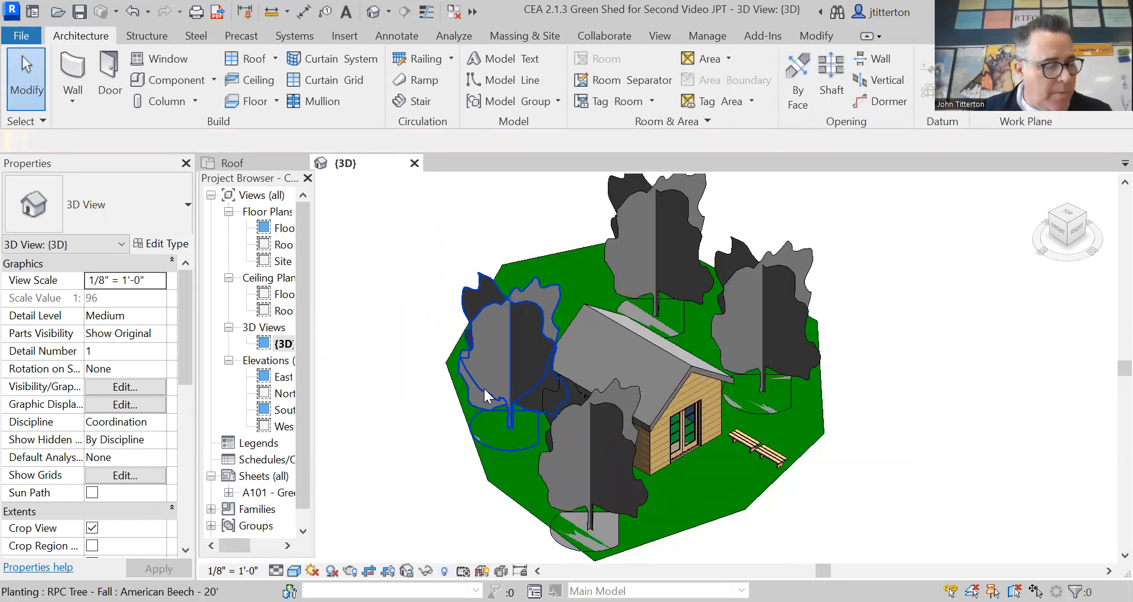
- After viewing sheet A101, hide the tree at the building's lower-left corner in the Floor plan view
double_click(260, 491)
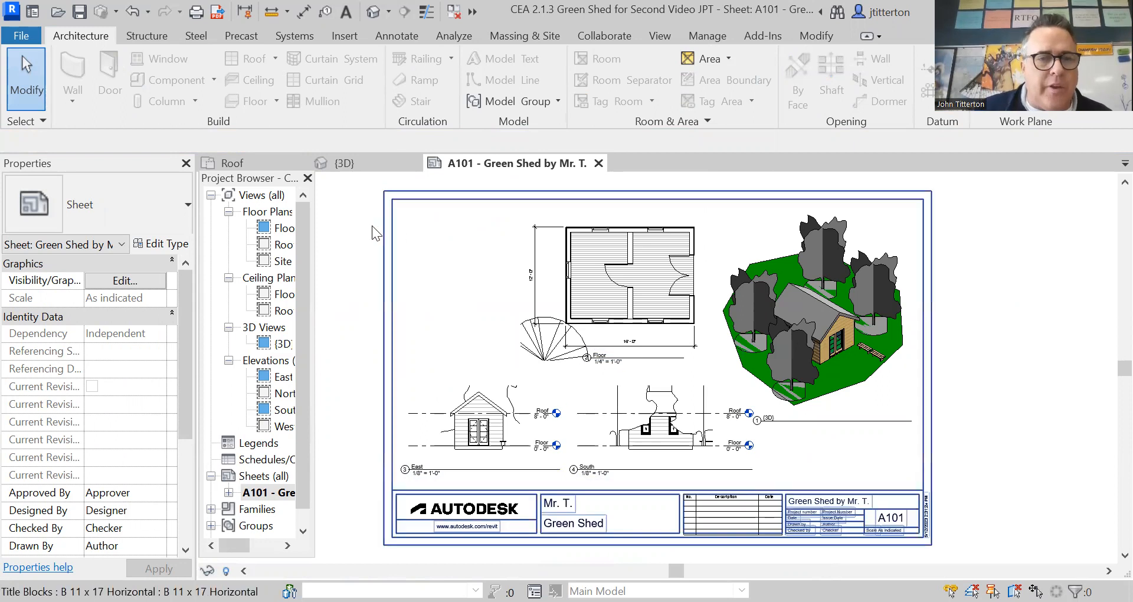
double_click(283, 228)
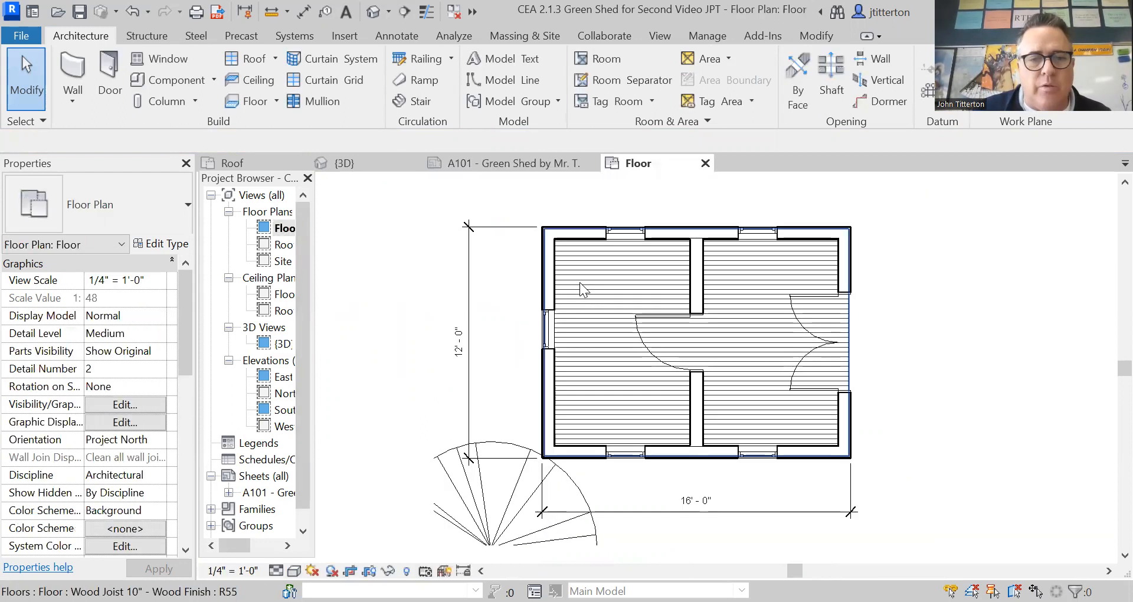
left_click(511, 507)
right_click(511, 506)
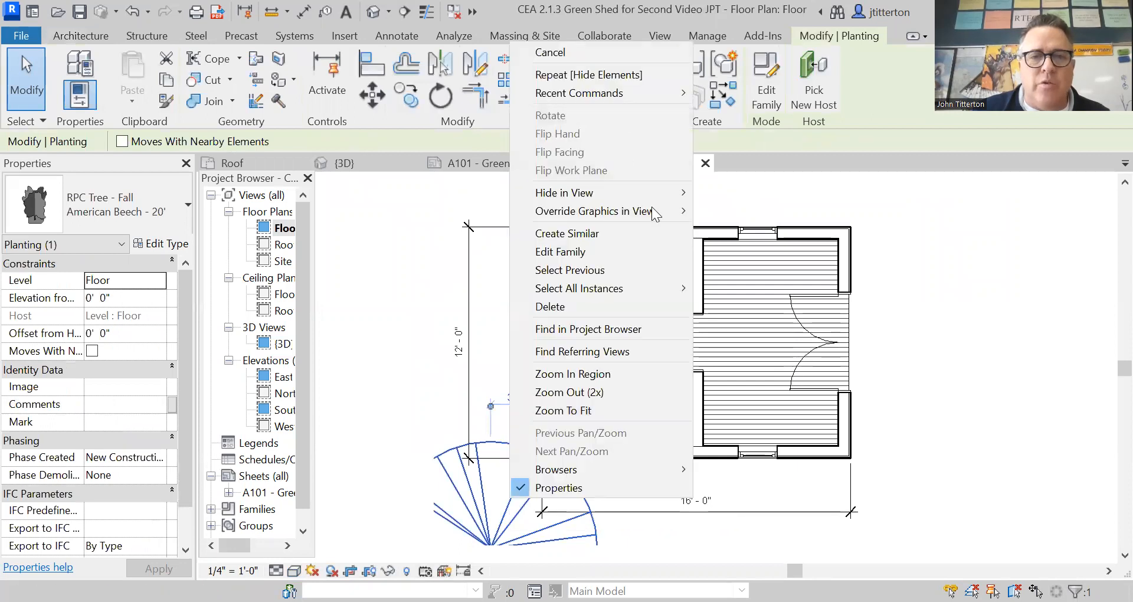
mouse_move(651, 192)
left_click(715, 193)
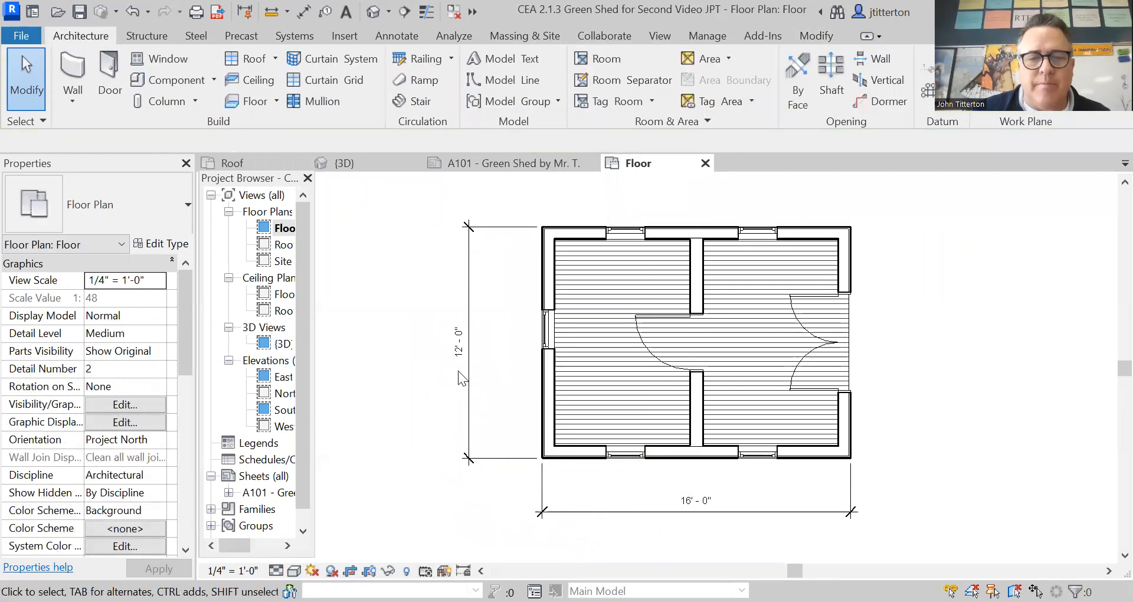
- Draw a short vertical building section line through the upper exterior wall, near the upper-left corner of the Floor plan
middle_click_drag(625, 334, 614, 359)
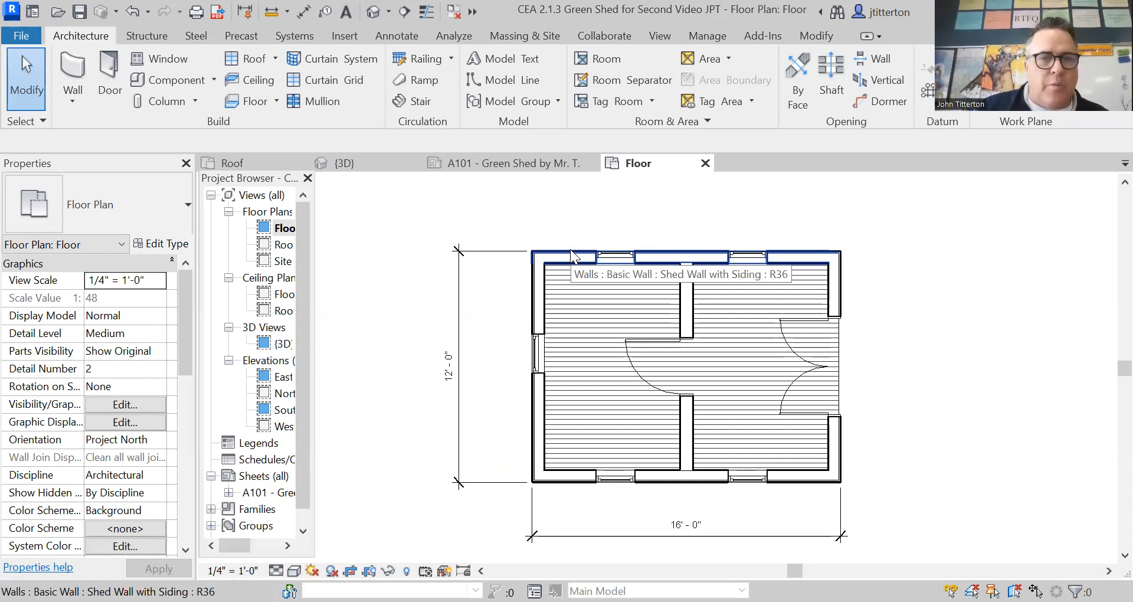
scroll(570, 249, "down", 1)
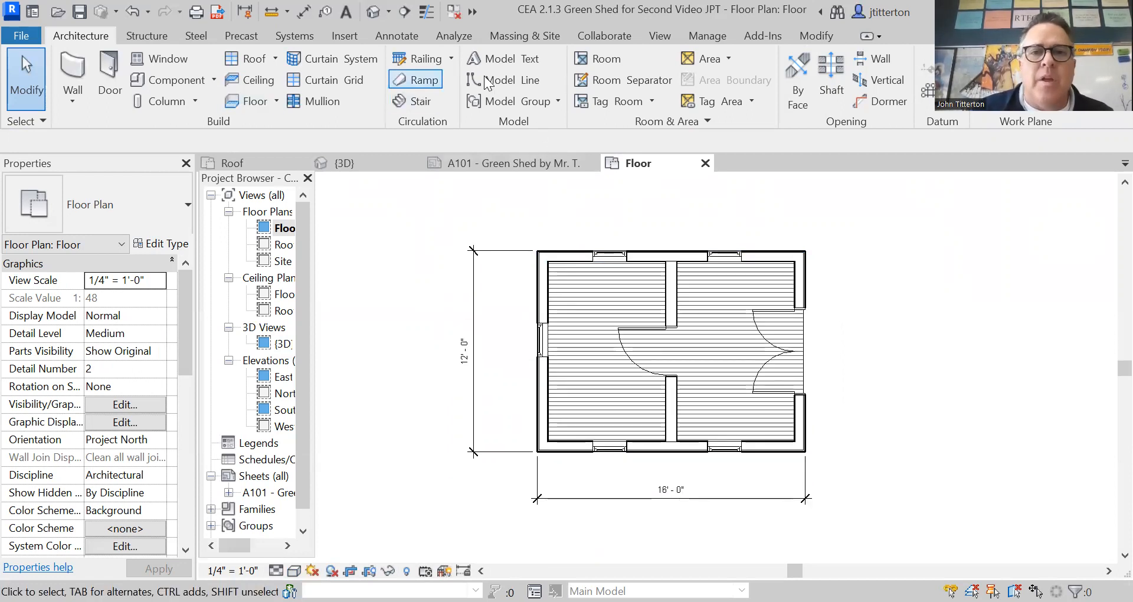
left_click(655, 38)
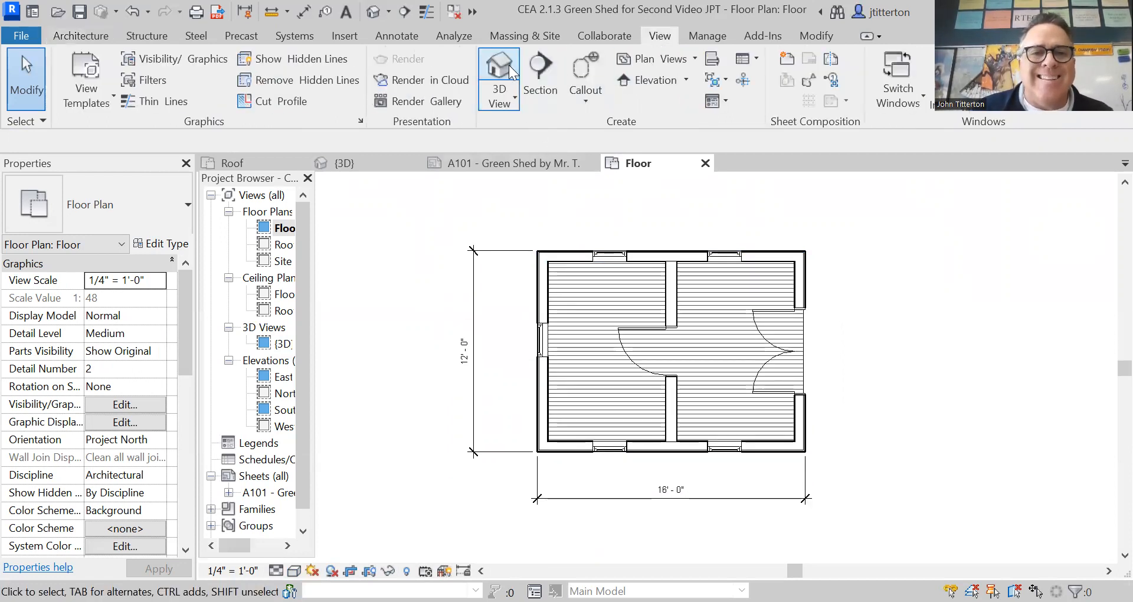
left_click(540, 74)
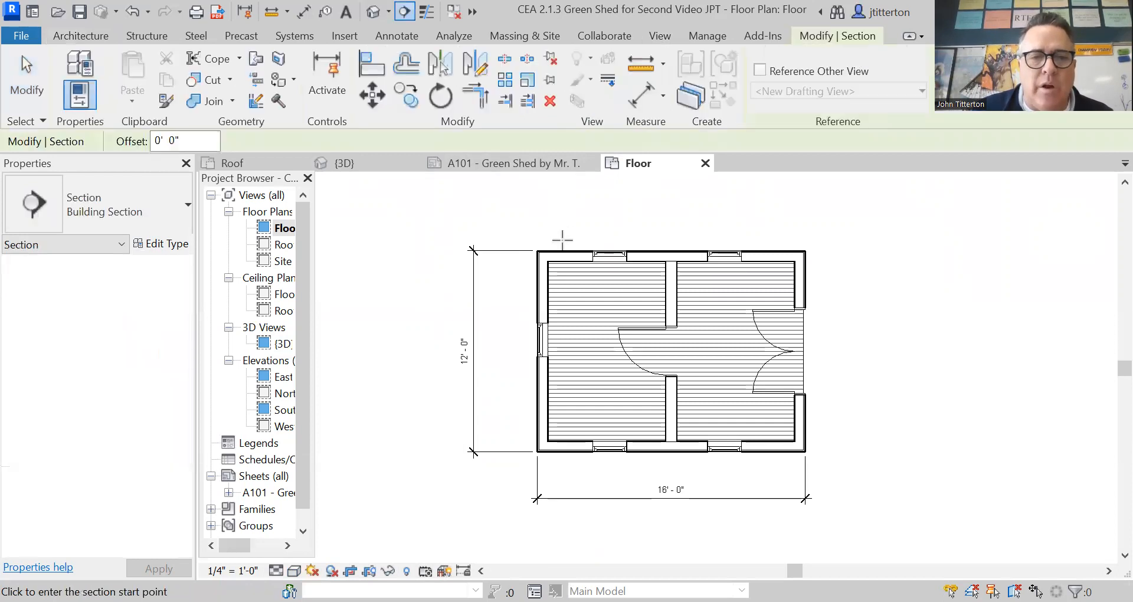
left_click(562, 239)
left_click(562, 273)
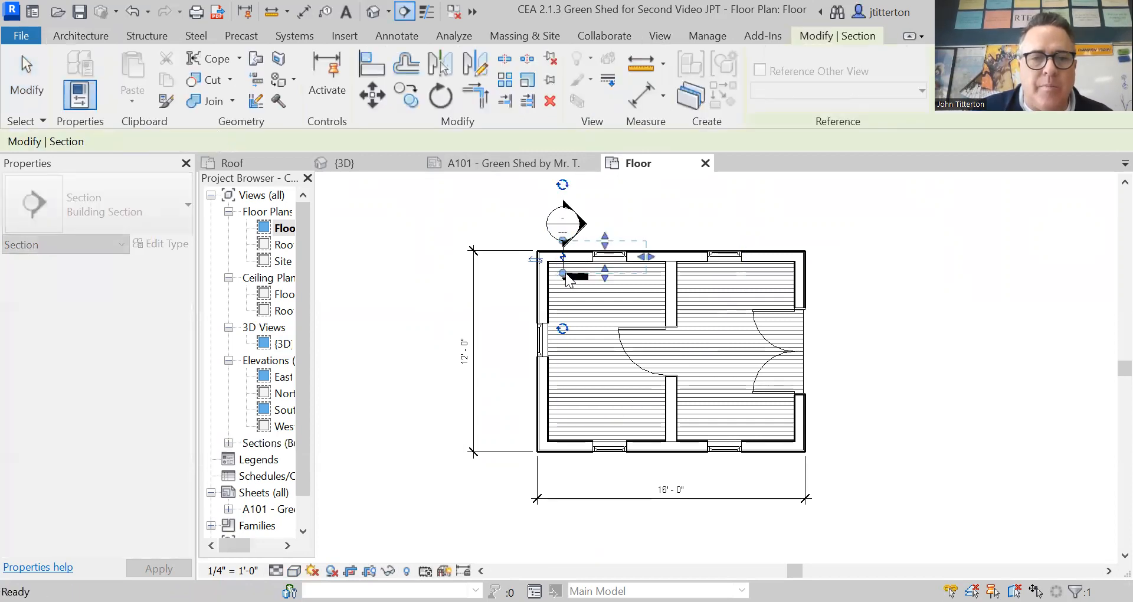
key("Escape")
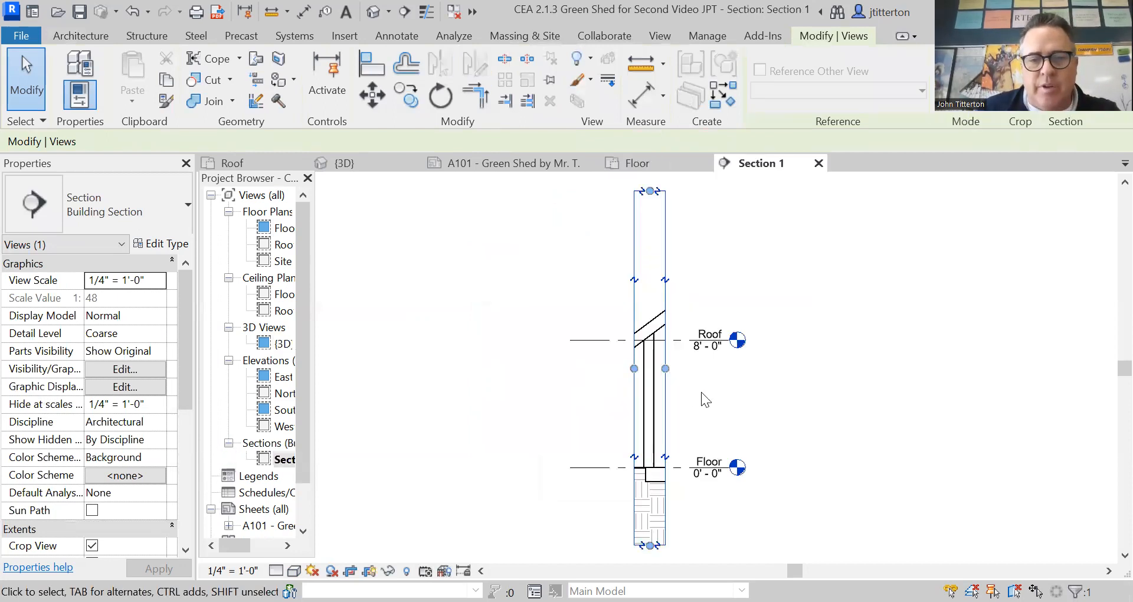
- In the section view, lower the crop's upper edge to just above the roof and extend its left edge past the eave
scroll(701, 392, "up", 3)
scroll(701, 392, "down", 3)
mouse_move(701, 392)
middle_mouse_down()
mouse_move(690, 363)
mouse_move(700, 410)
middle_mouse_up()
left_click_drag(653, 220, 652, 314)
left_click_drag(637, 445, 563, 448)
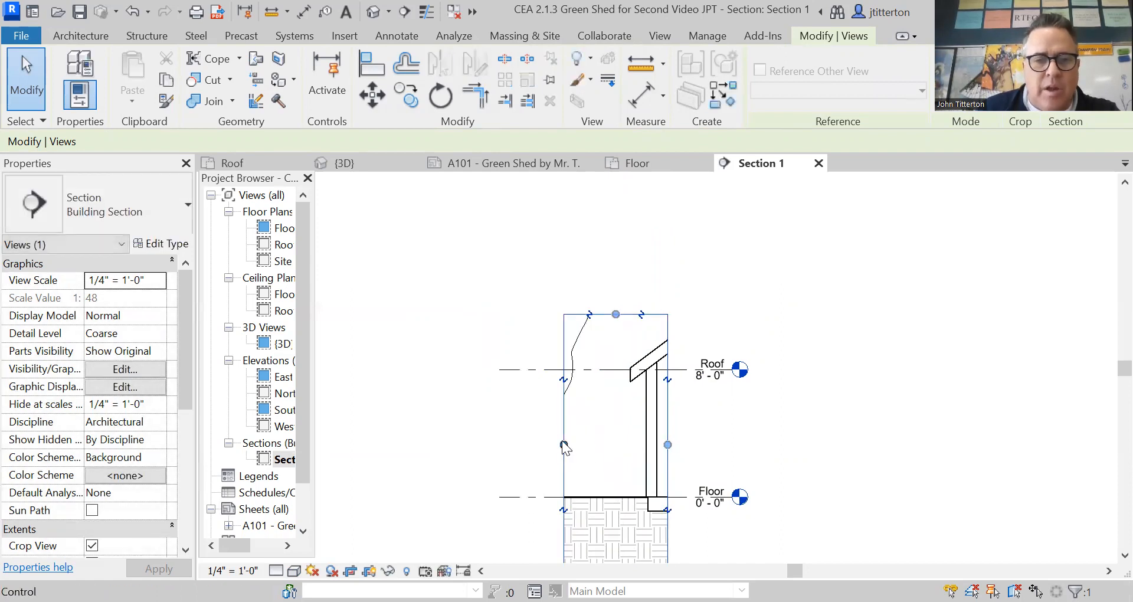
left_click(452, 389)
- Shorten the left end of the Roof level line so it ends just inside the section's crop boundary
left_click(520, 372)
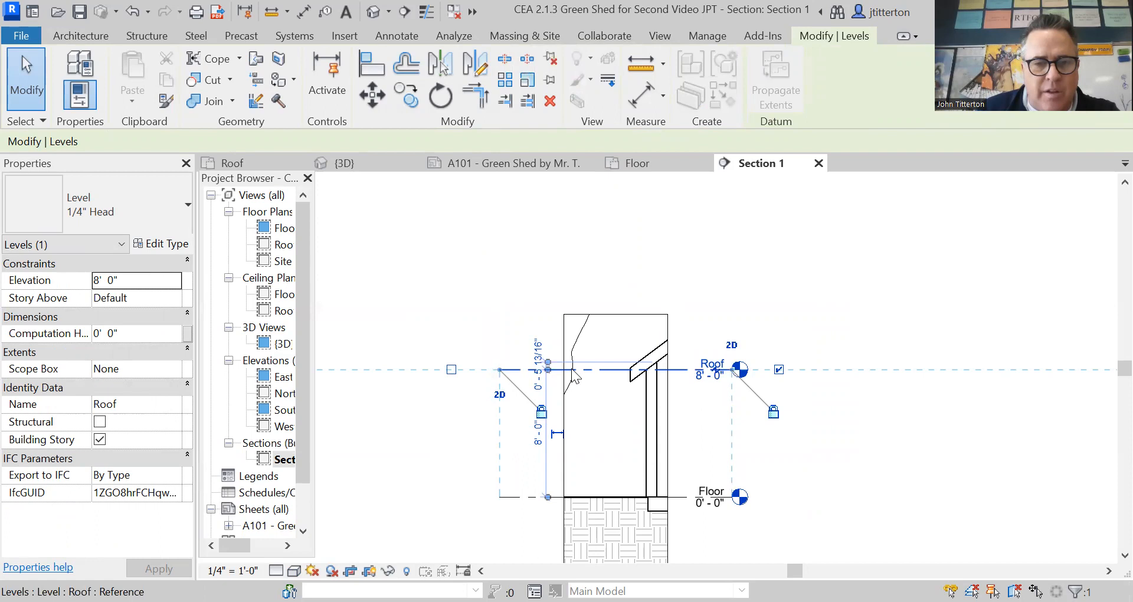
scroll(555, 375, "up", 4)
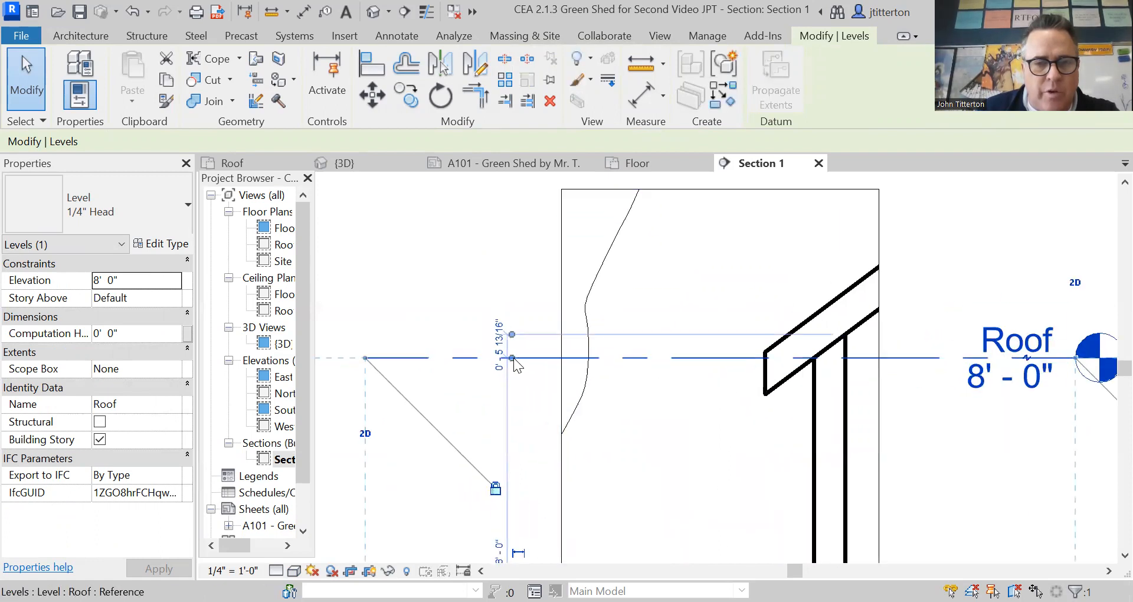
left_click_drag(366, 359, 571, 357)
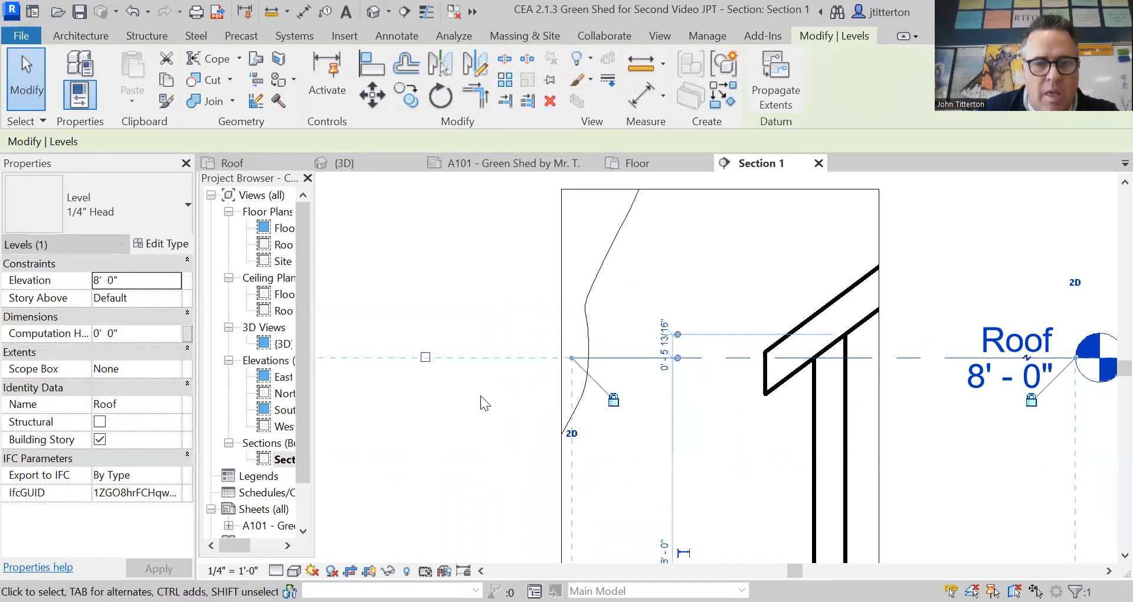
left_click(426, 304)
scroll(429, 318, "down", 2)
middle_click_drag(443, 425, 446, 385)
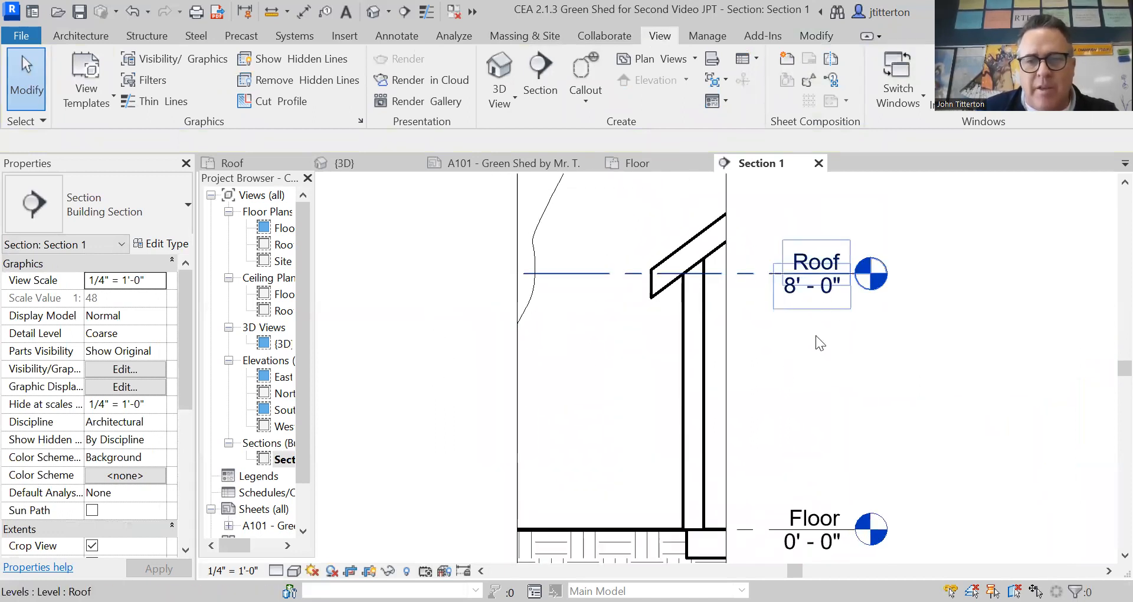
- Raise the lower edge of the section's crop region to just below the floor structure
scroll(438, 391, "down", 2)
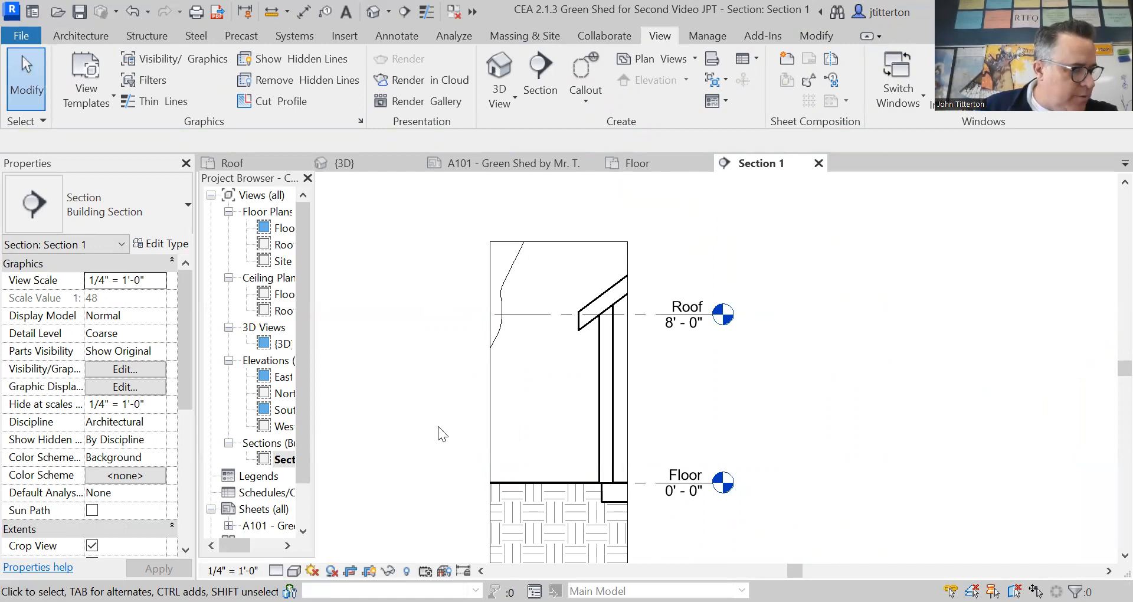
scroll(539, 423, "down", 2)
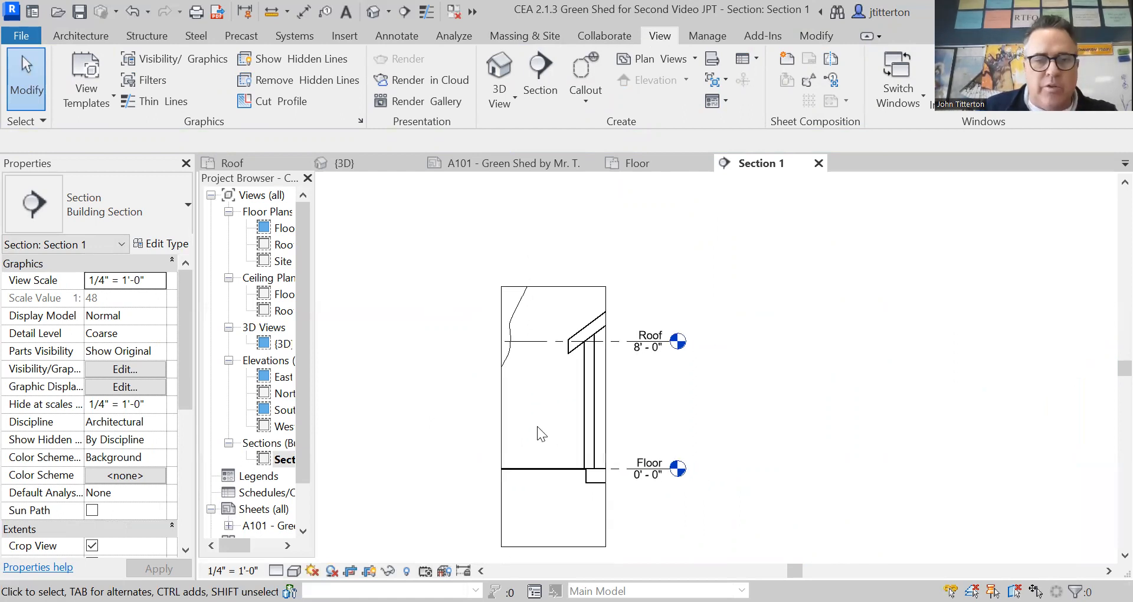
left_click(602, 521)
left_click_drag(554, 546, 549, 492)
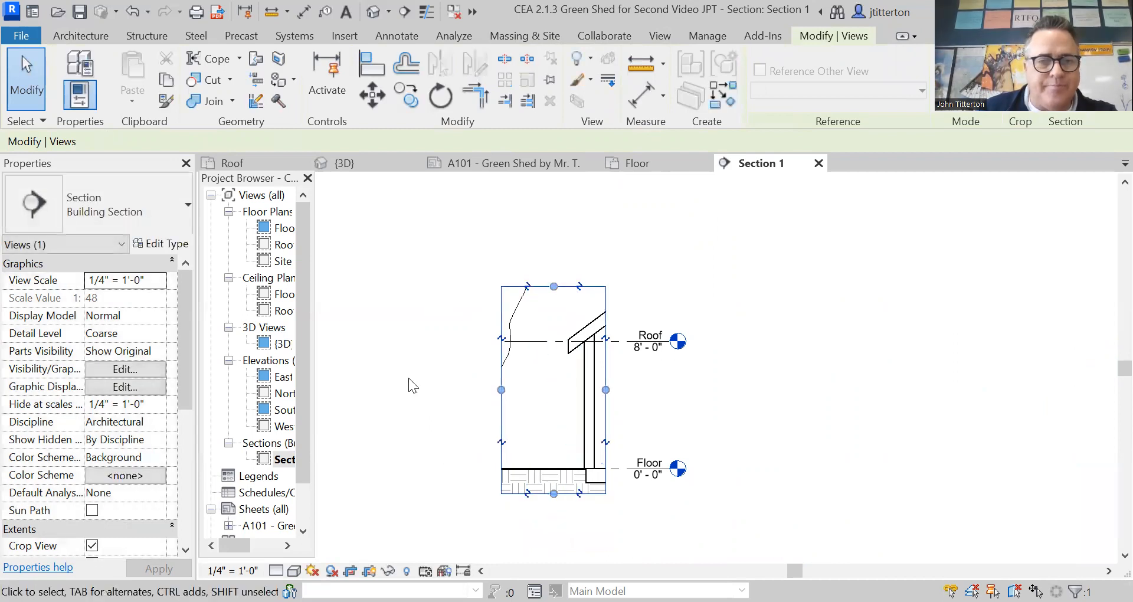
- Hide the American Beech tree element in the section view
left_click(512, 324)
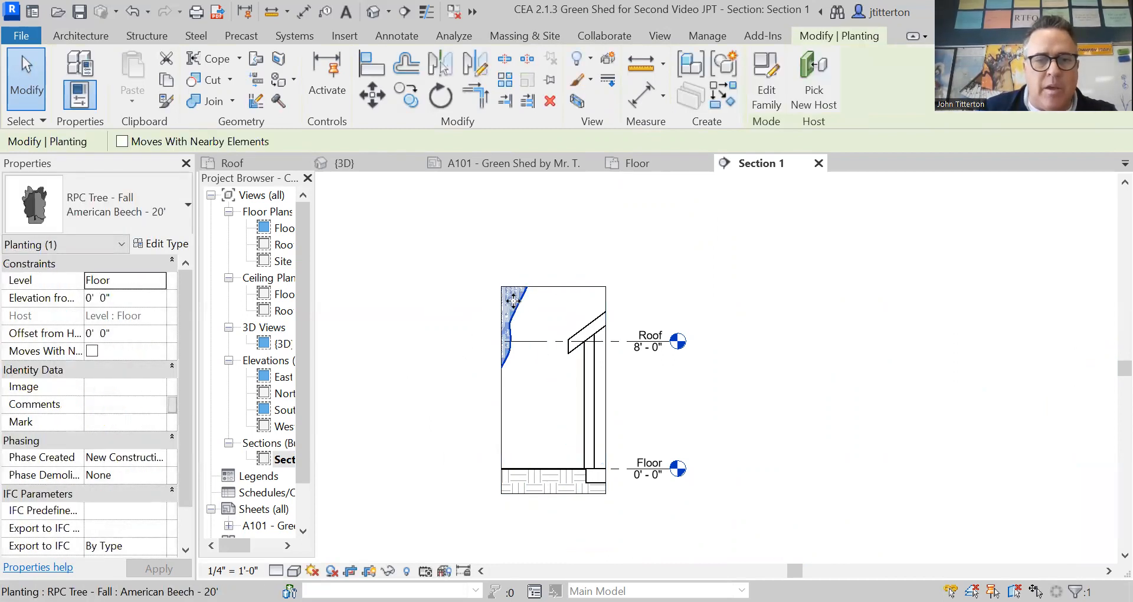
right_click(560, 293)
mouse_move(569, 292)
left_click(735, 294)
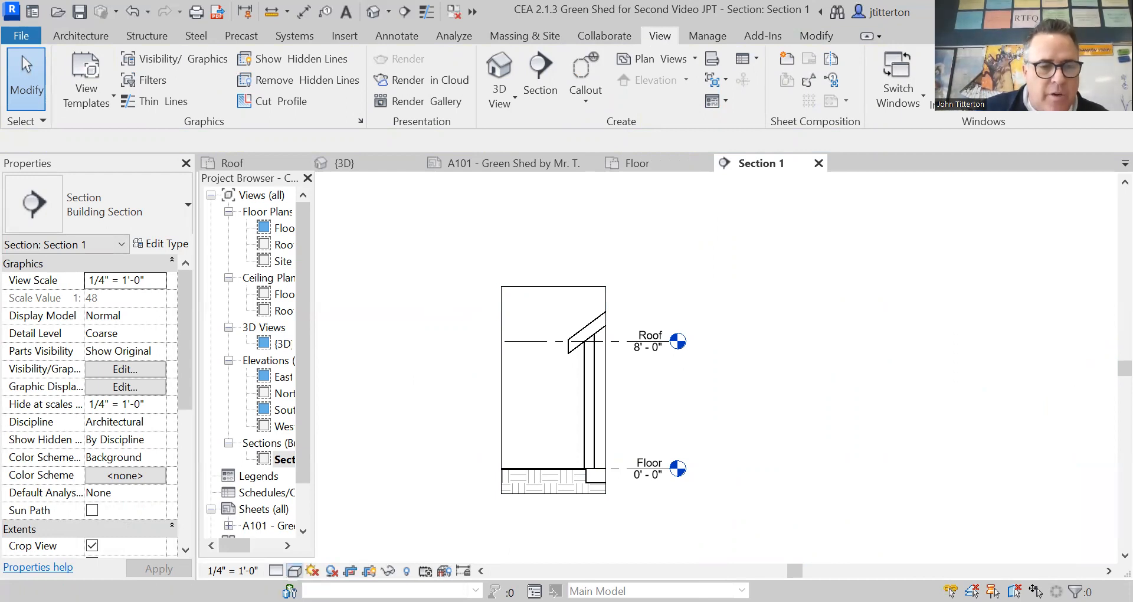
- Set the section view's detail level to Fine
left_click(294, 571)
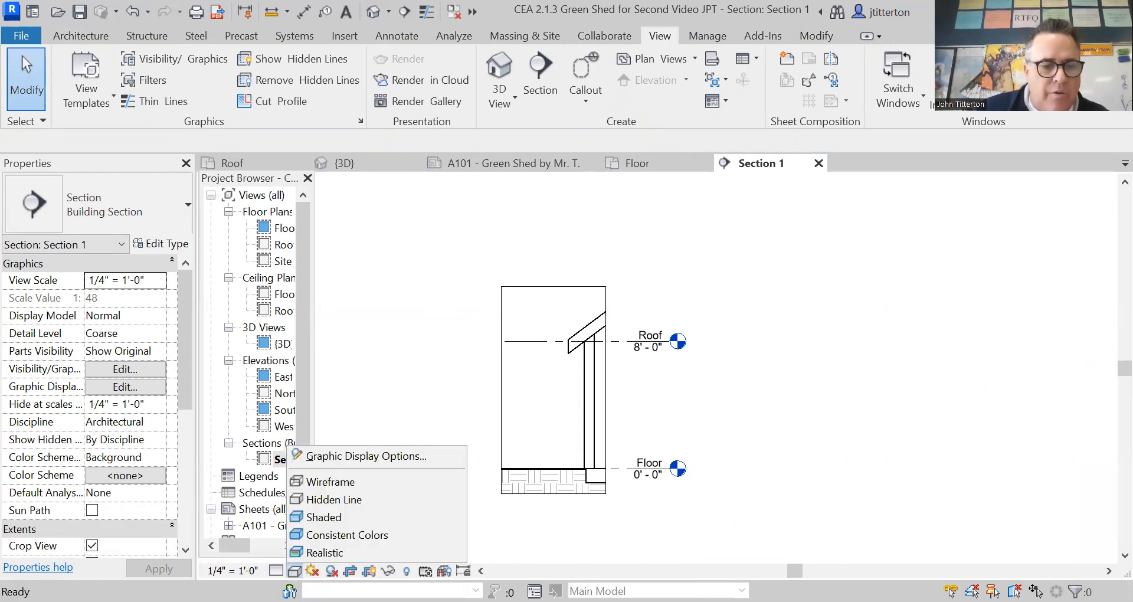
left_click(276, 570)
left_click(298, 552)
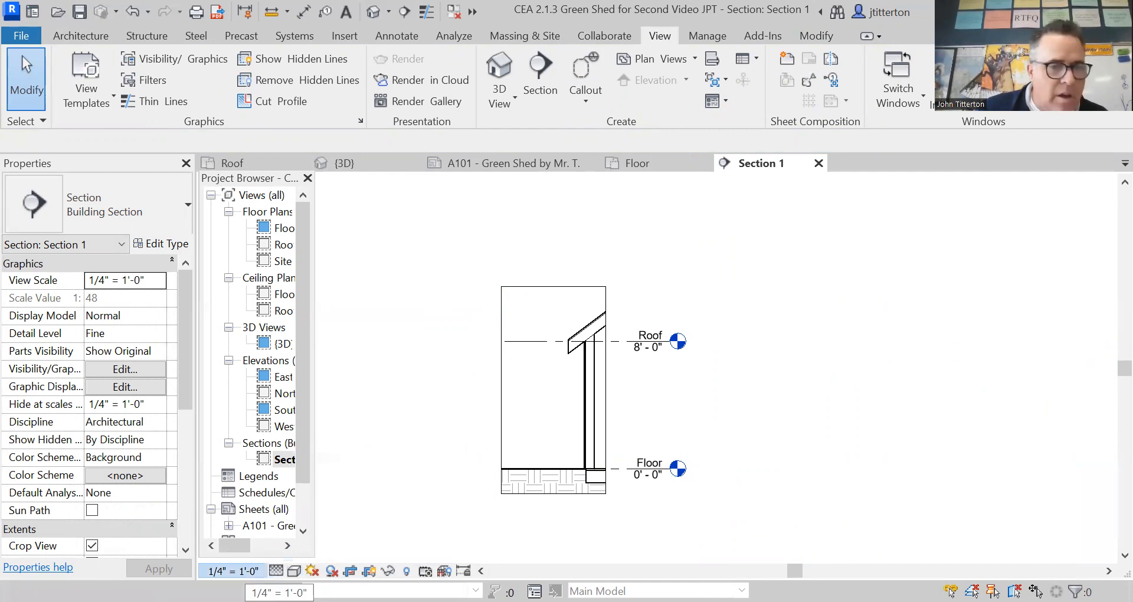
- Set the section view's scale to 1/2" = 1'-0"
left_click(233, 571)
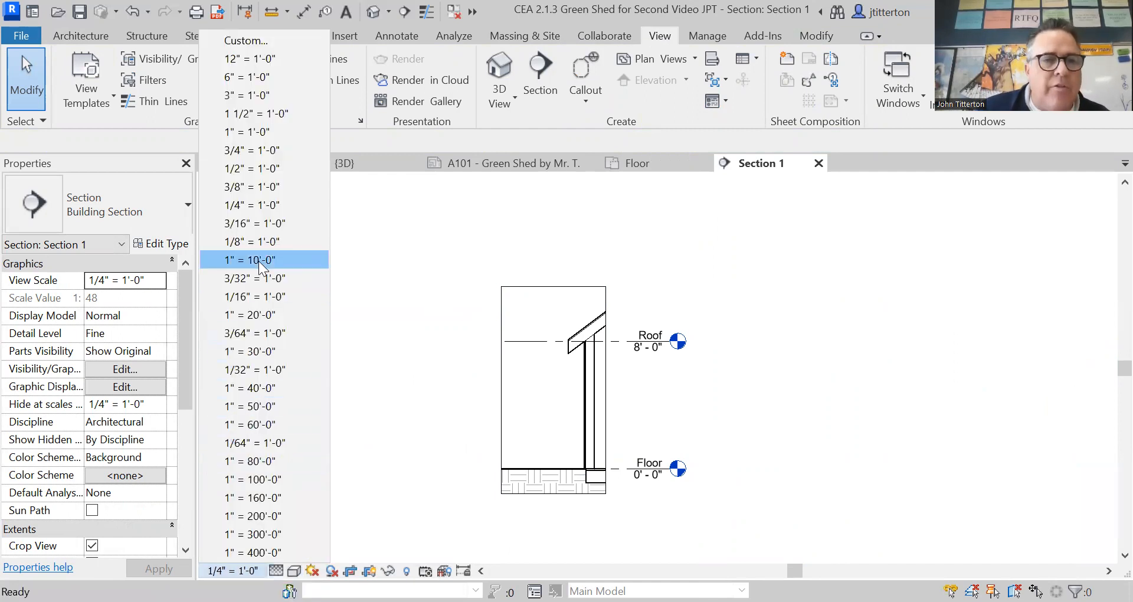
left_click(232, 167)
scroll(544, 399, "up", 3)
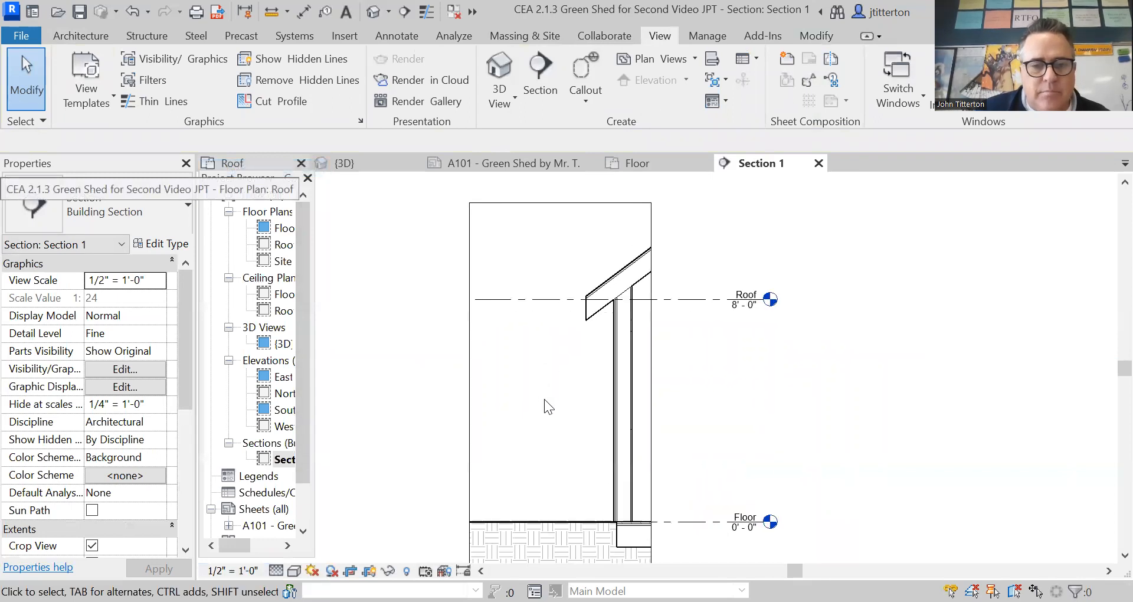
scroll(542, 413, "down", 2)
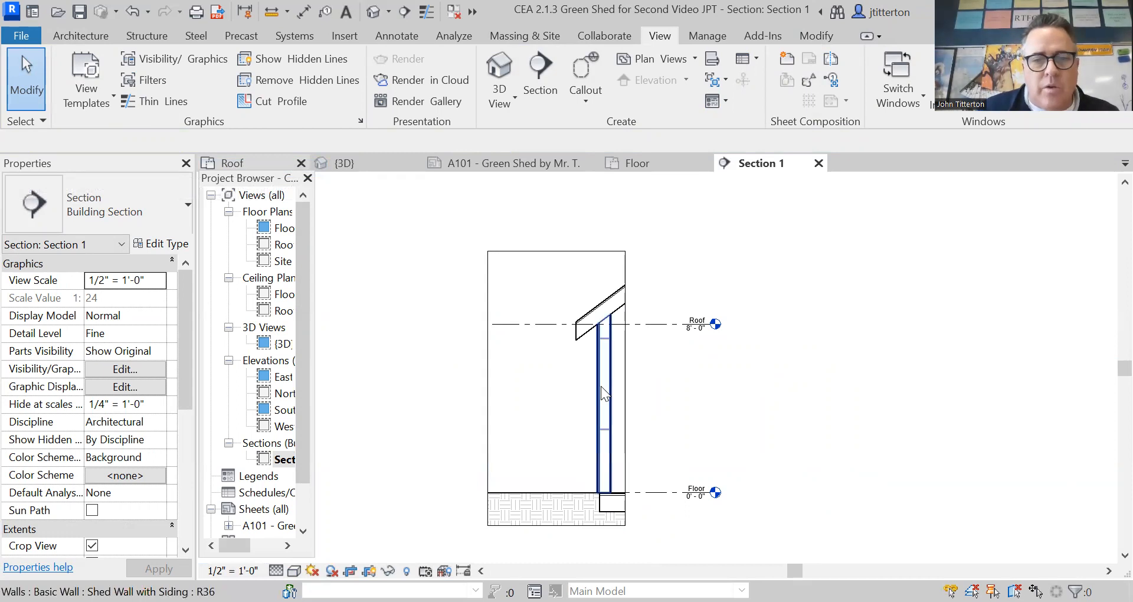
- Open the layer structure of the Shed Wall with Siding type from the sectioned wall and show its section preview
left_click(604, 458)
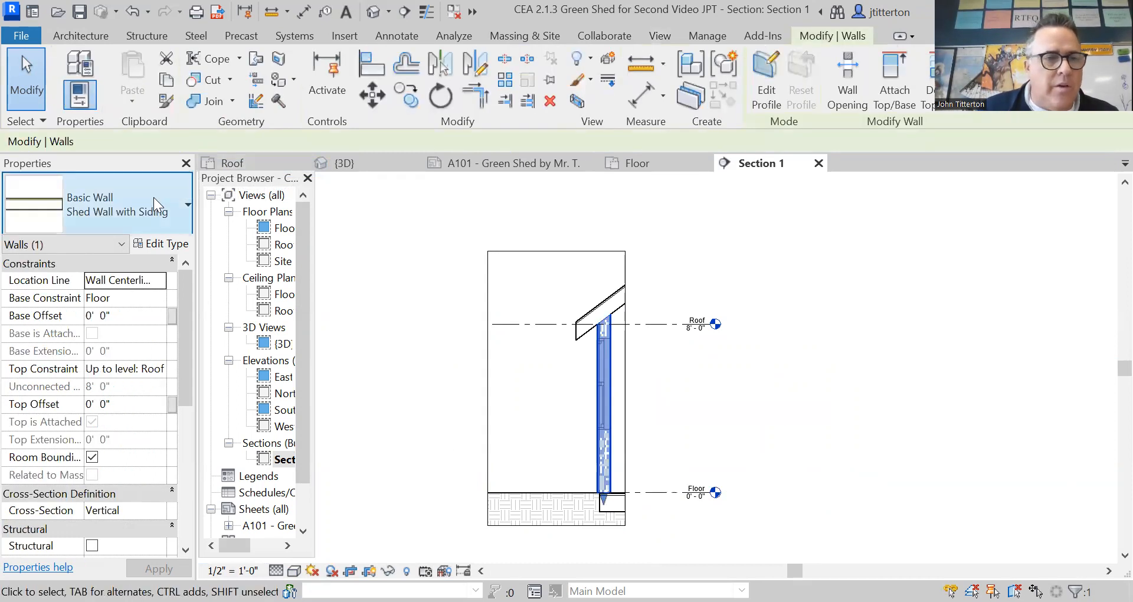
left_click(163, 244)
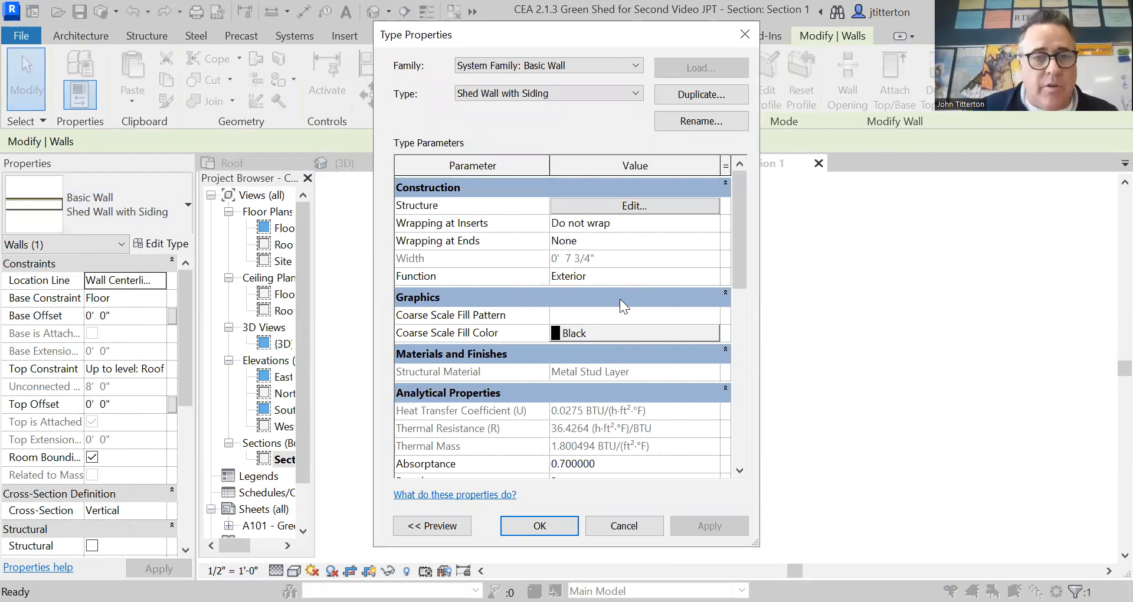
left_click(619, 206)
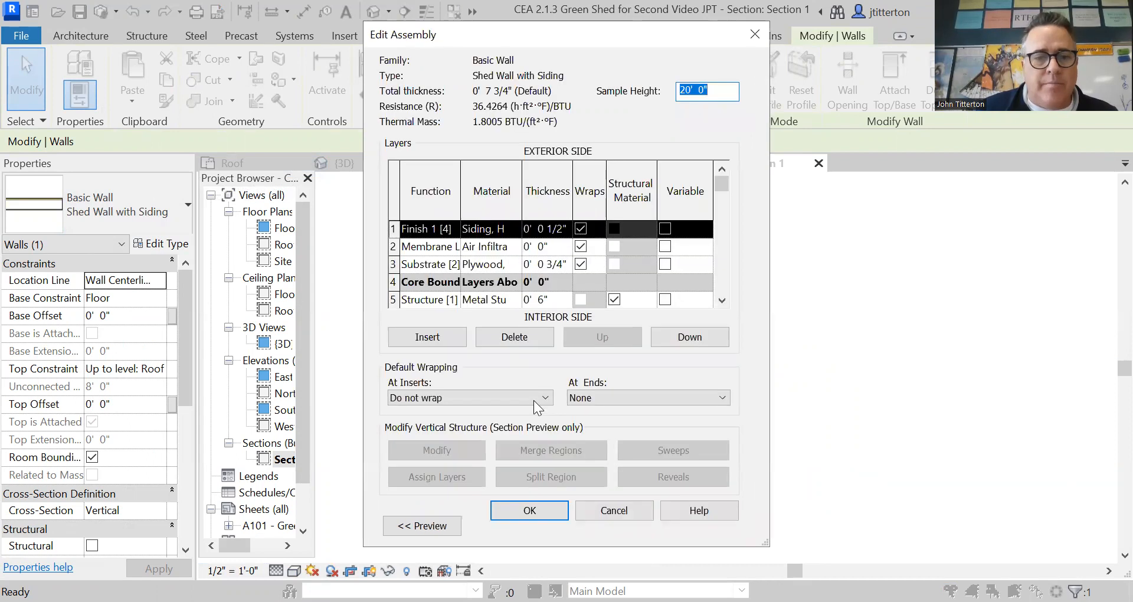
left_click(414, 525)
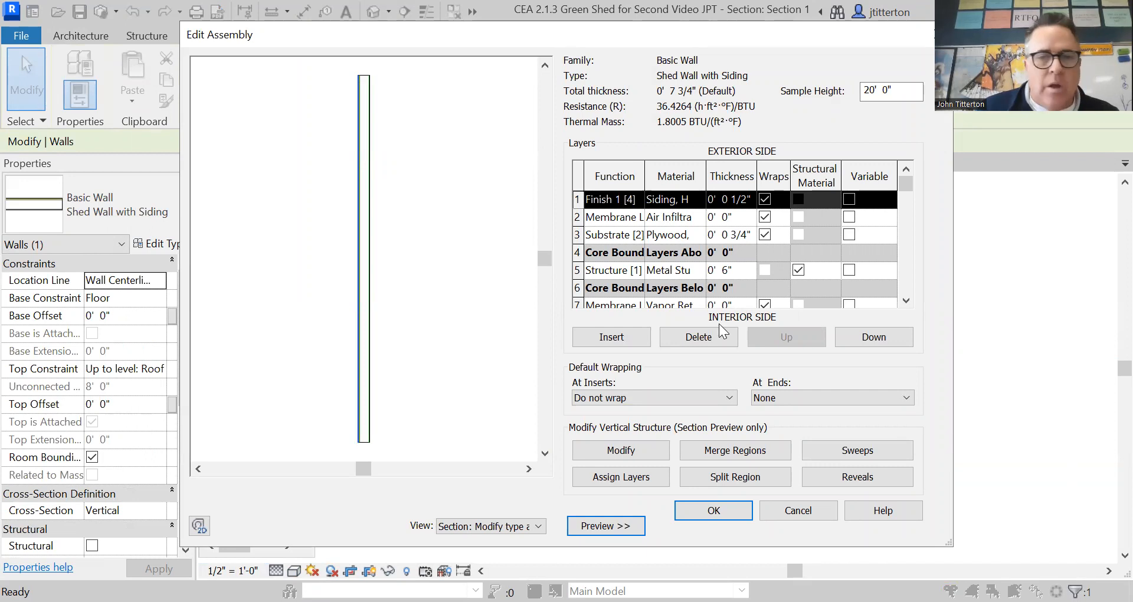
- Replace the Metal Stud material of the wall's structure layer with Softwood, Lumber
left_click(694, 270)
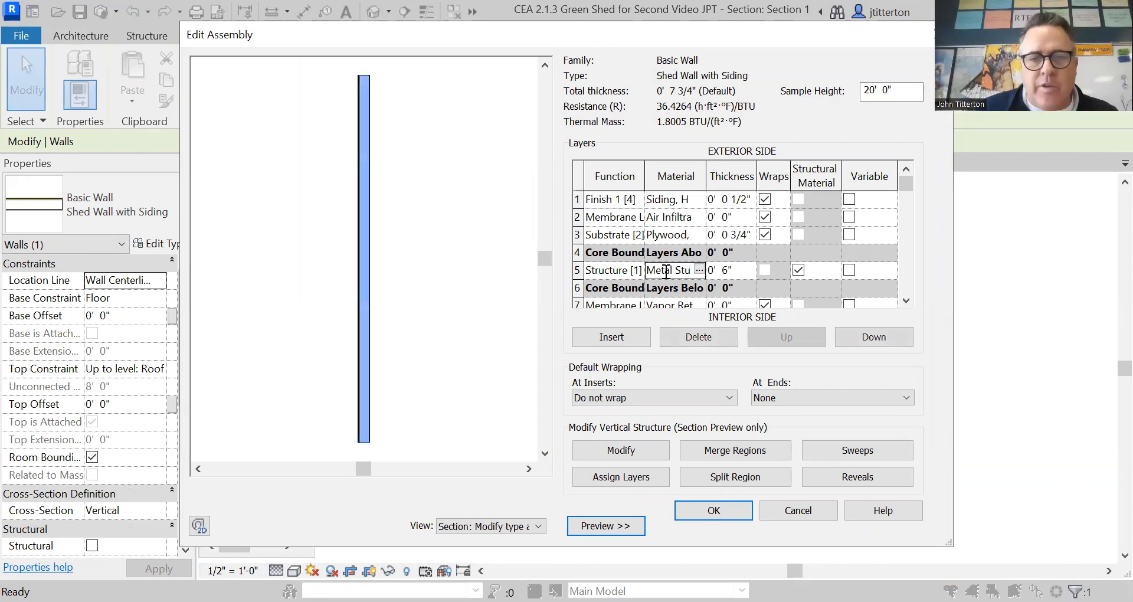
left_click(699, 270)
scroll(474, 330, "down", 6)
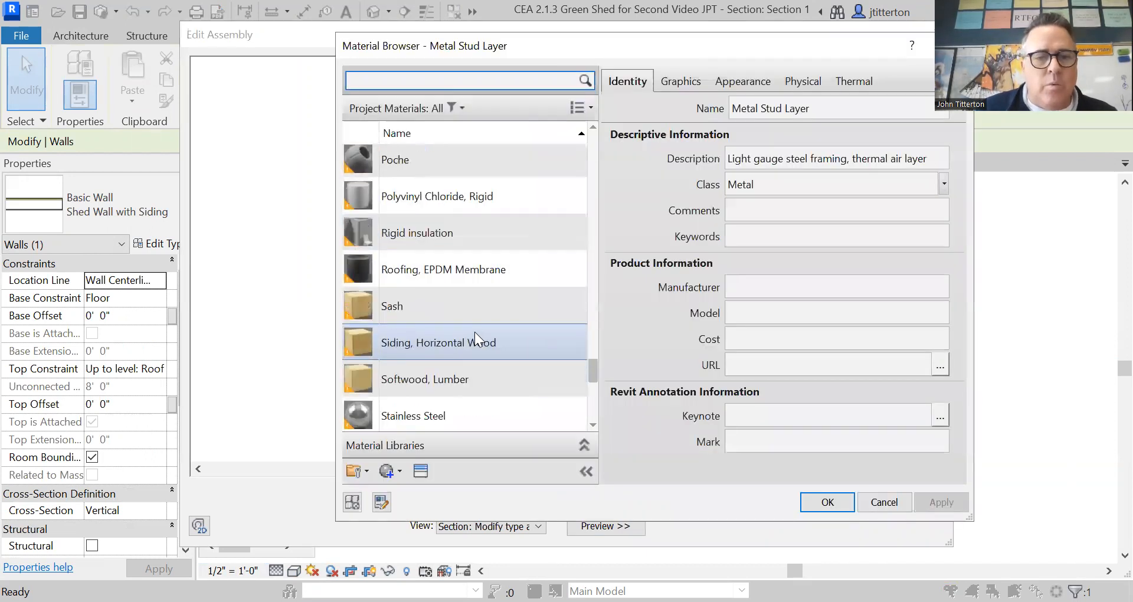
scroll(422, 358, "up", 3)
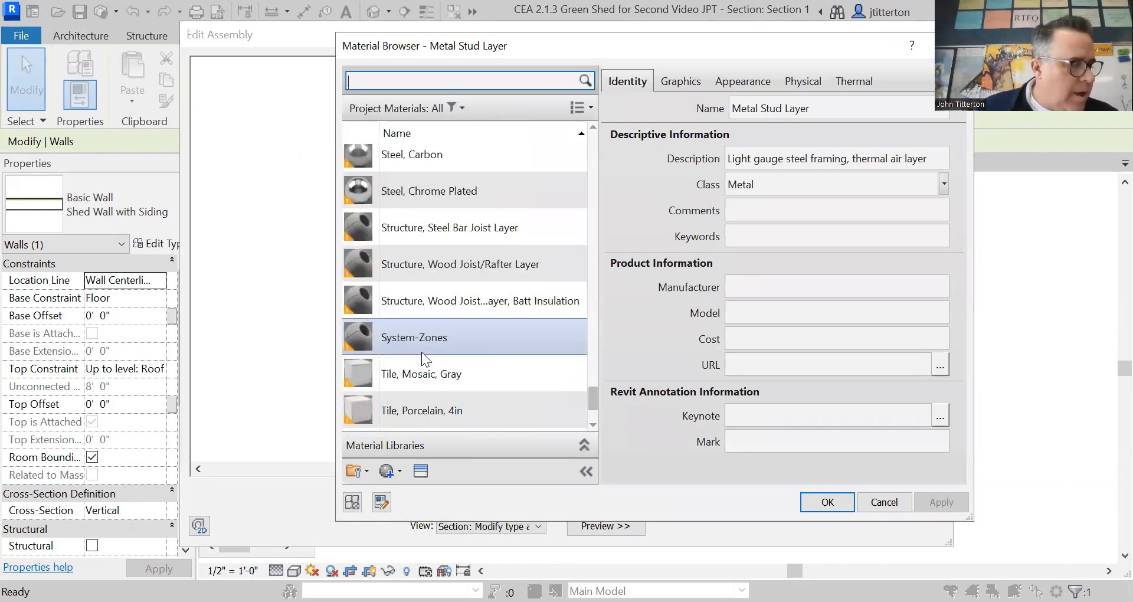
scroll(423, 353, "up", 7)
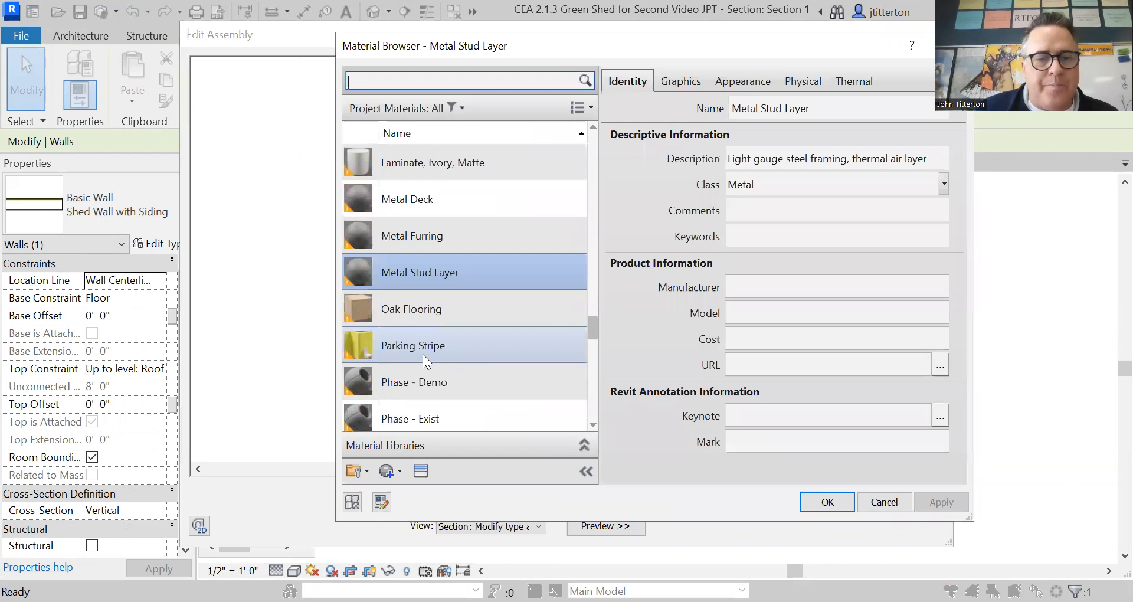
scroll(423, 355, "down", 5)
left_click(426, 258)
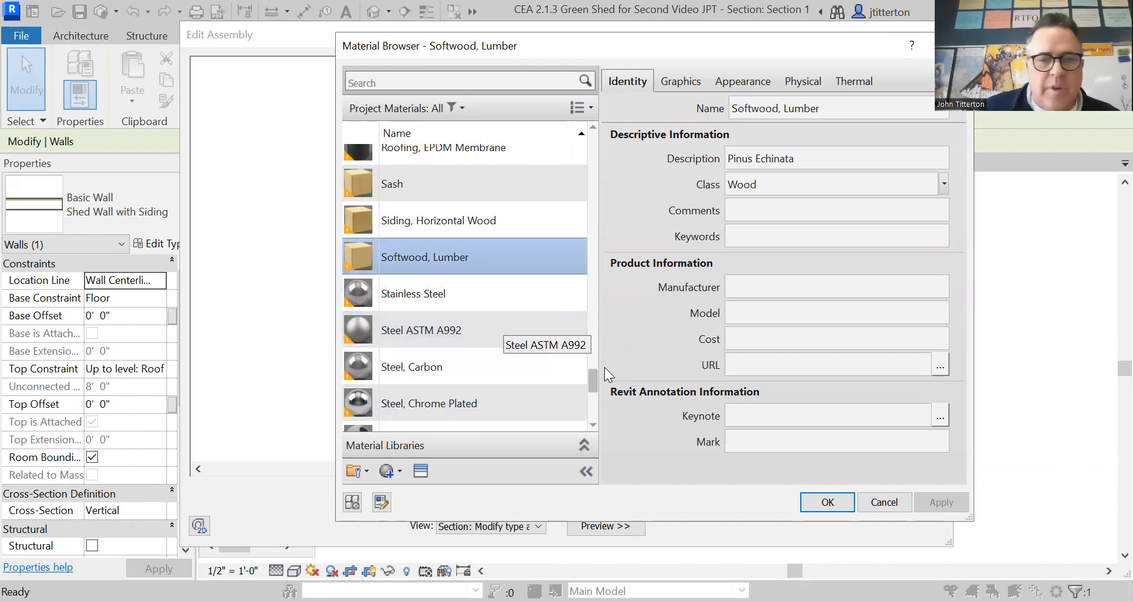
left_click(824, 503)
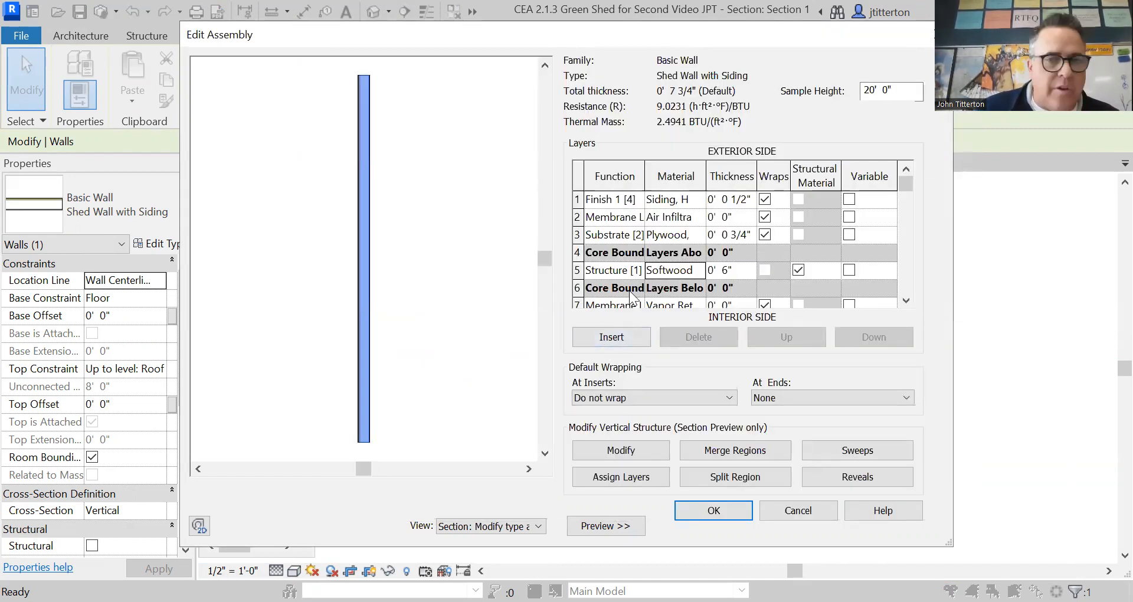
- Set the thickness of the wall's plywood substrate layer to 1/2"
left_click(741, 236)
key("BackSpace")
type("1")
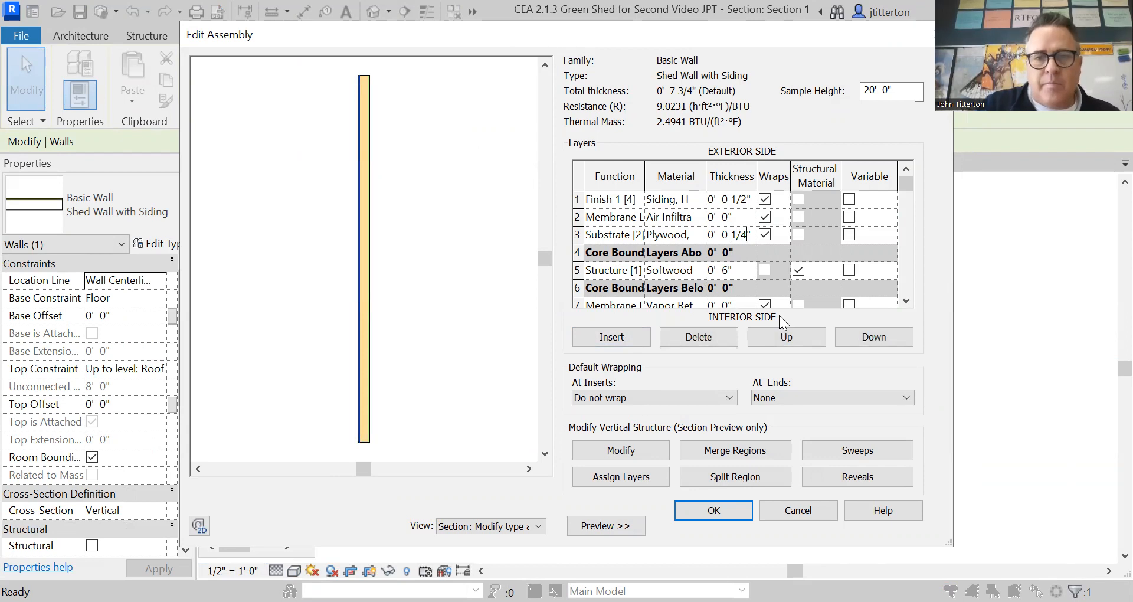
key("BackSpace")
type("2")
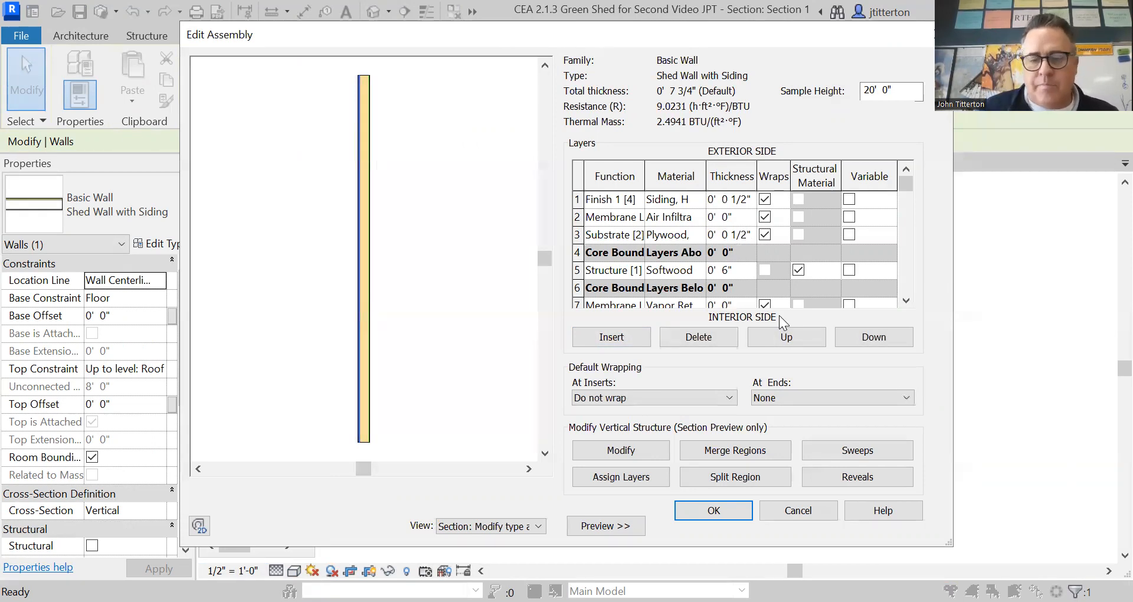
key("Tab")
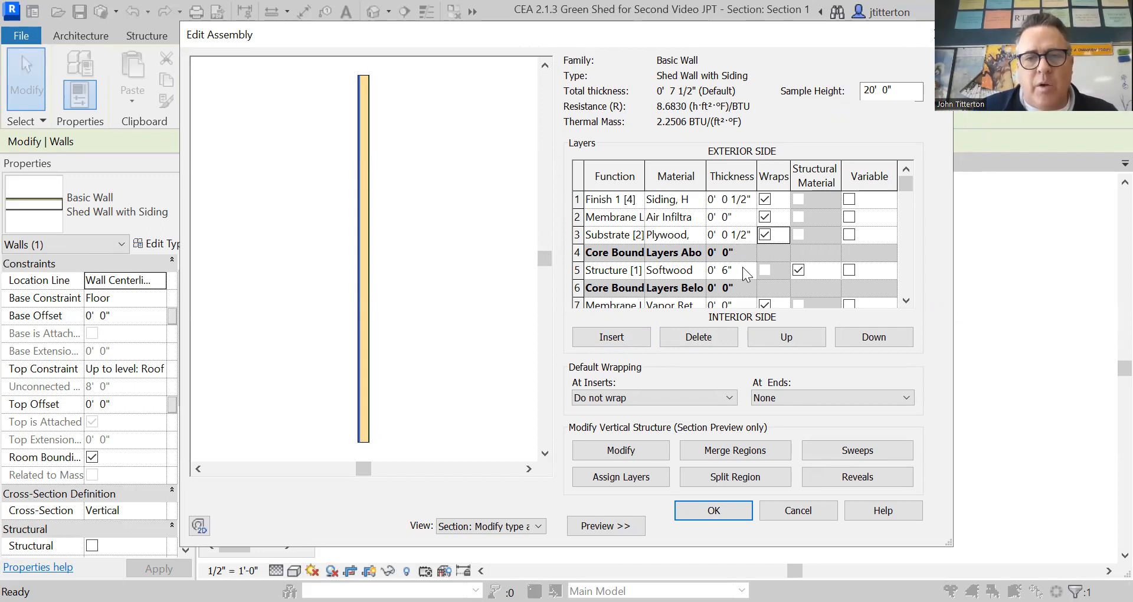
- Examine the wall's layer list and the layers in its section preview up close
scroll(730, 265, "down", 1)
scroll(725, 291, "up", 1)
scroll(718, 284, "down", 1)
scroll(718, 286, "up", 1)
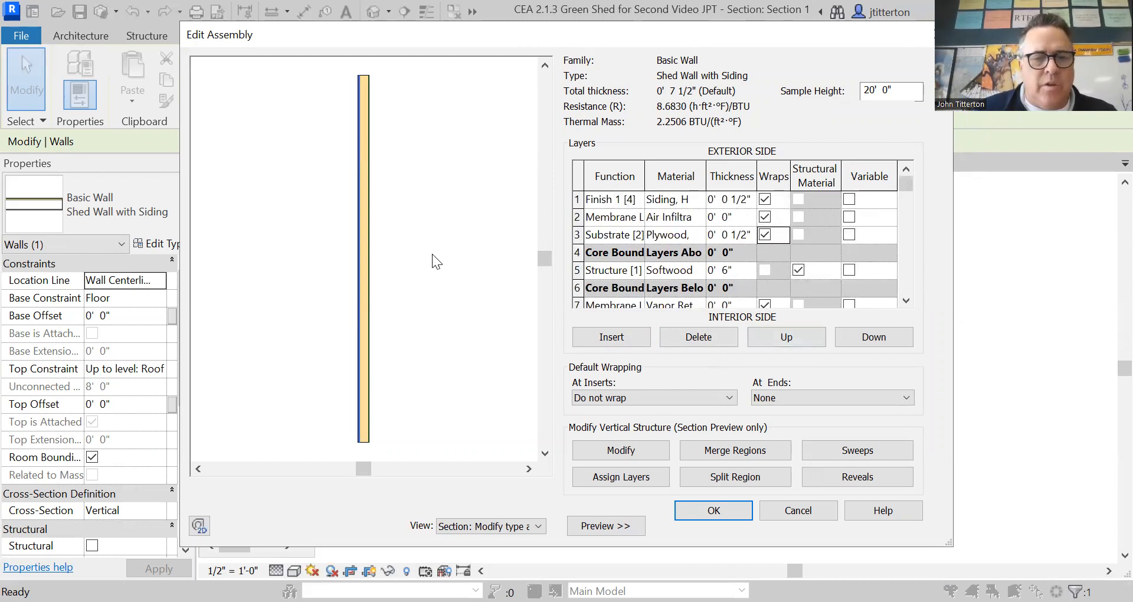
left_click(491, 525)
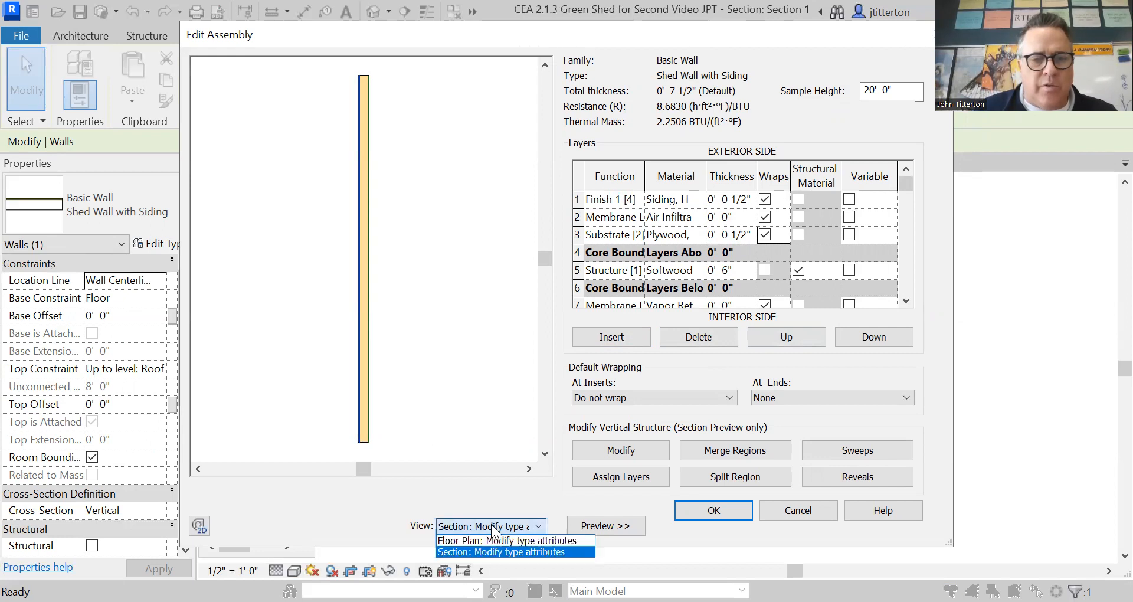
left_click(494, 528)
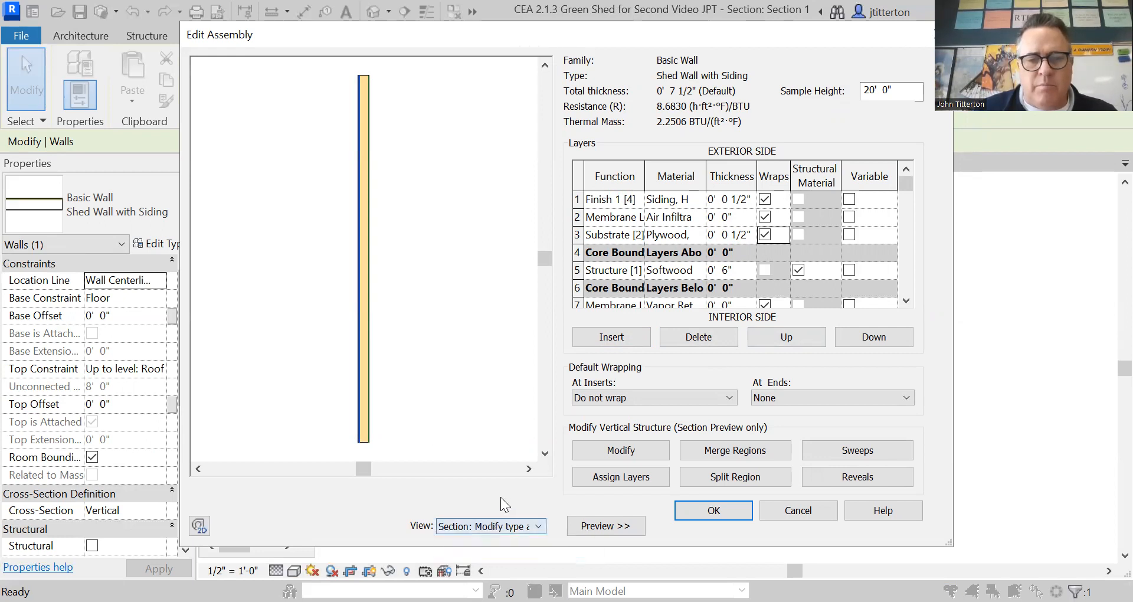
left_click(605, 522)
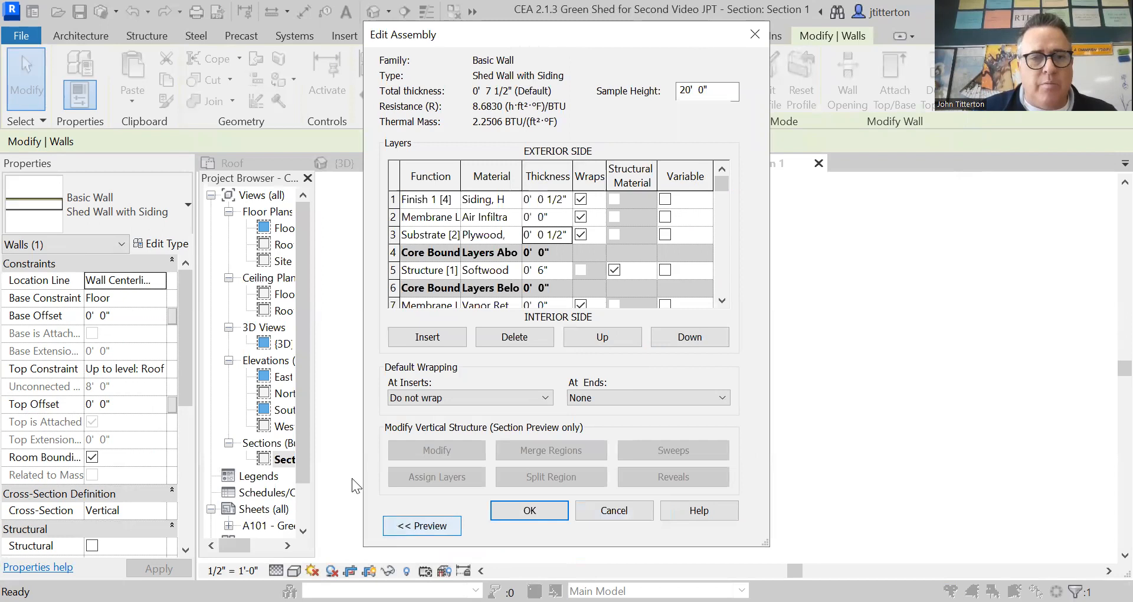
left_click(397, 526)
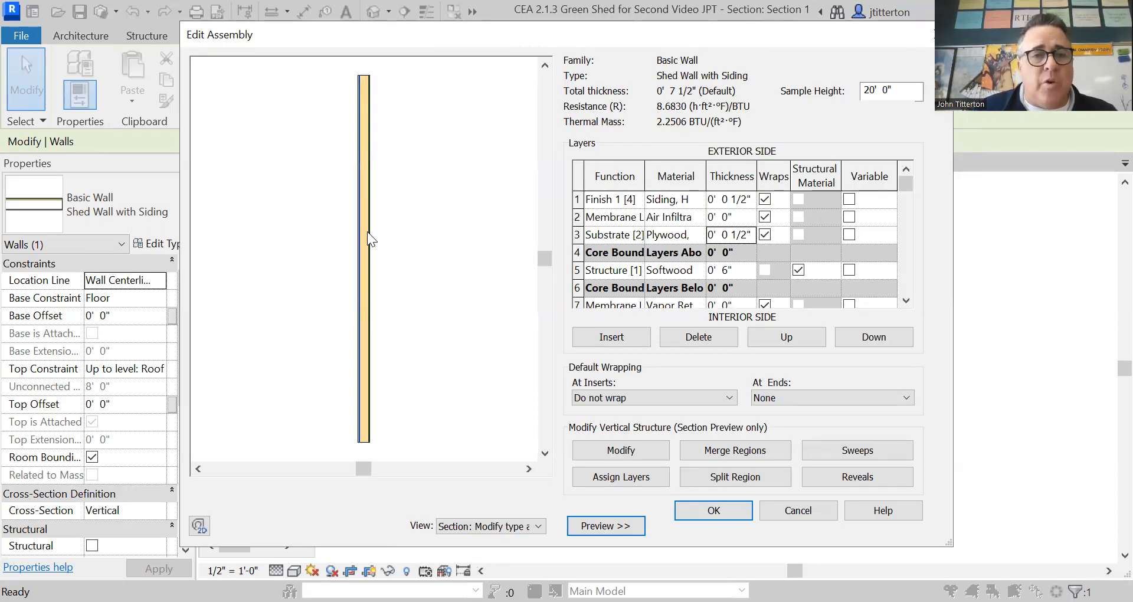
scroll(365, 171, "up", 5)
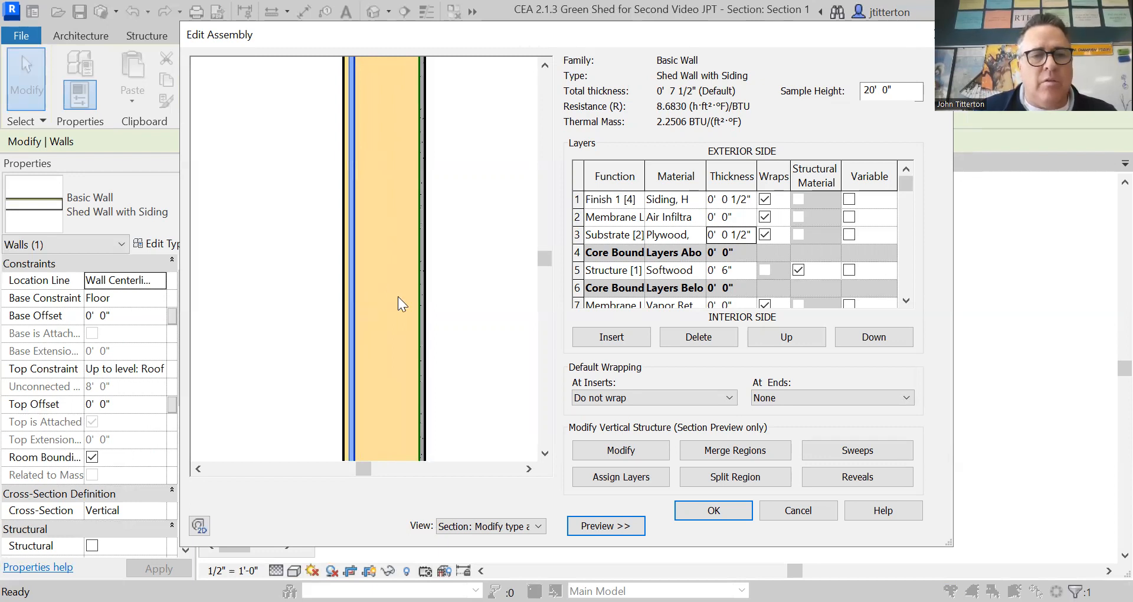
scroll(413, 295, "down", 4)
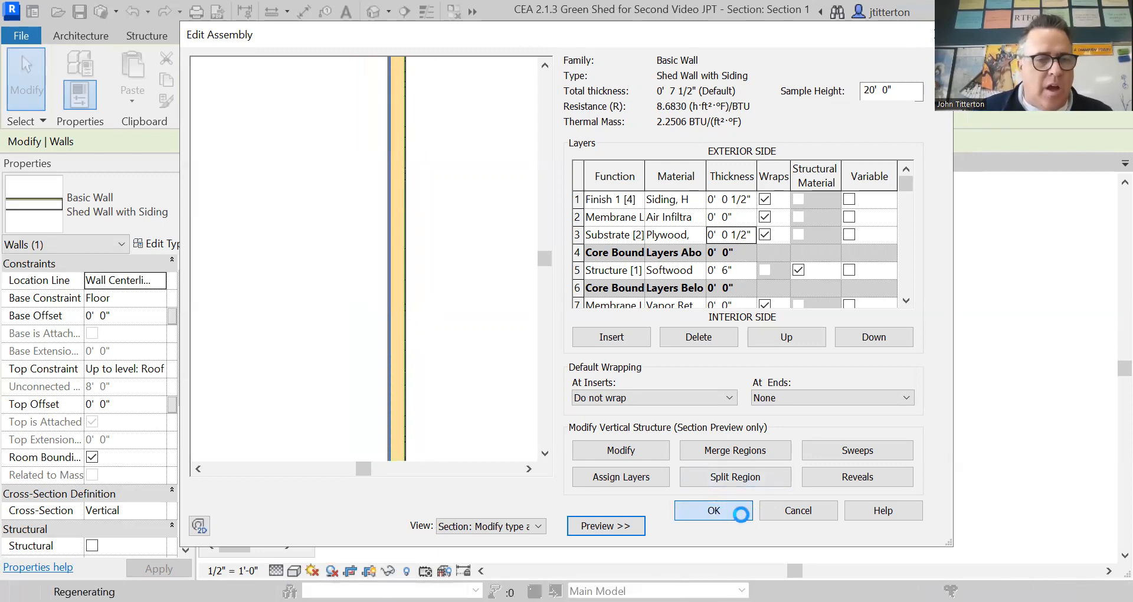
- Accept the edited wall assembly, removing the unsatisfied constraints, and finish editing the wall type
left_click(710, 511)
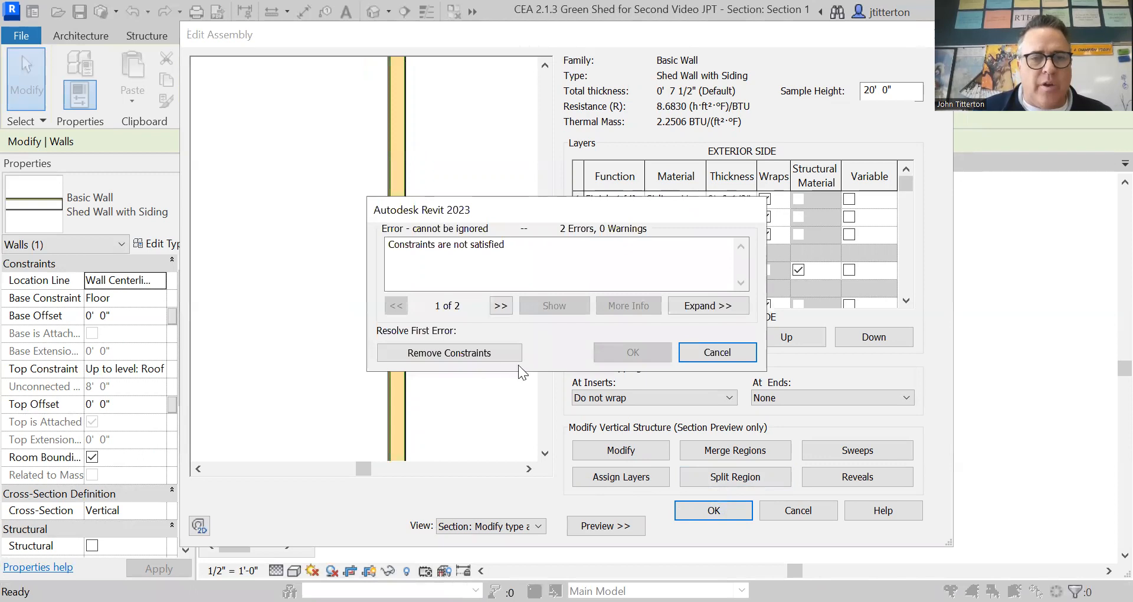
left_click(464, 352)
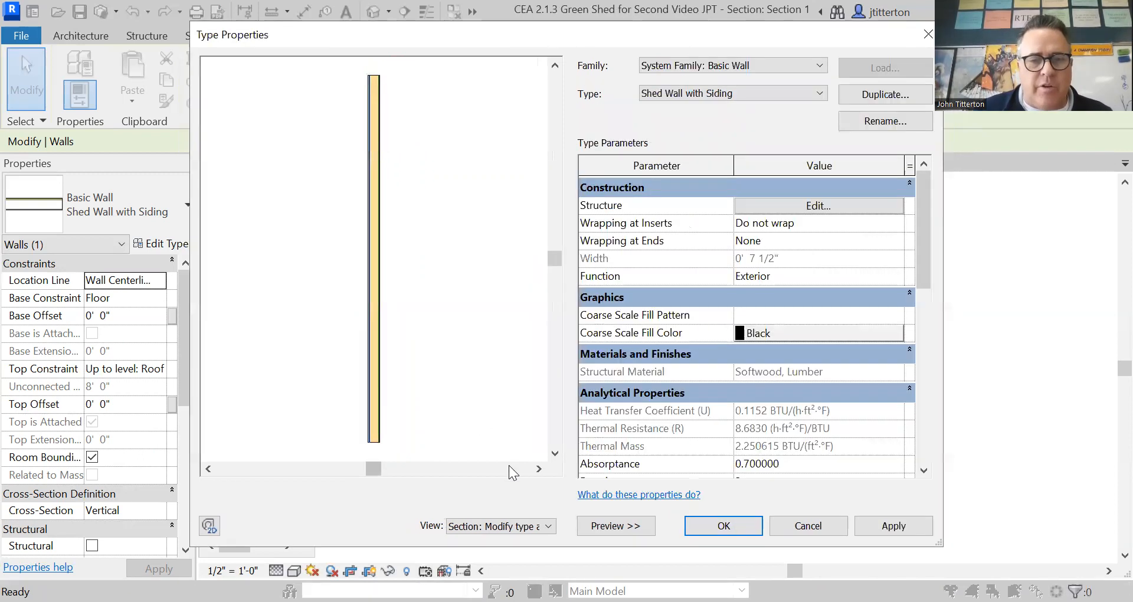
left_click(722, 527)
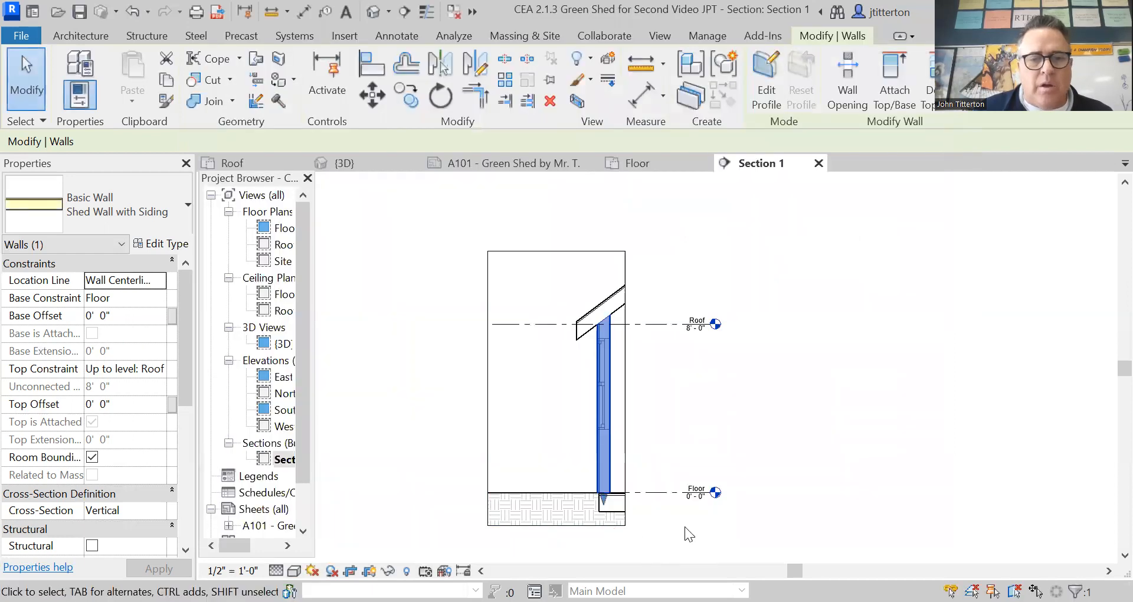
left_click(684, 526)
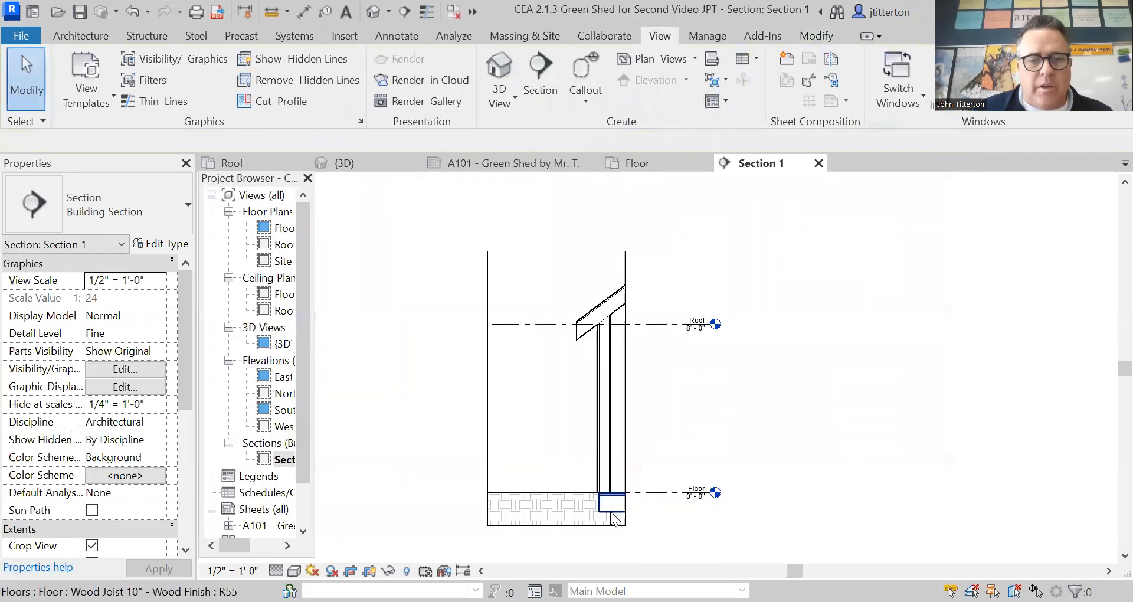
- Select the shed's floor in the section and open the layer structure of its Wood Joist 10" - Wood Finish type
scroll(609, 502, "up", 5)
right_click(588, 493)
key("Escape")
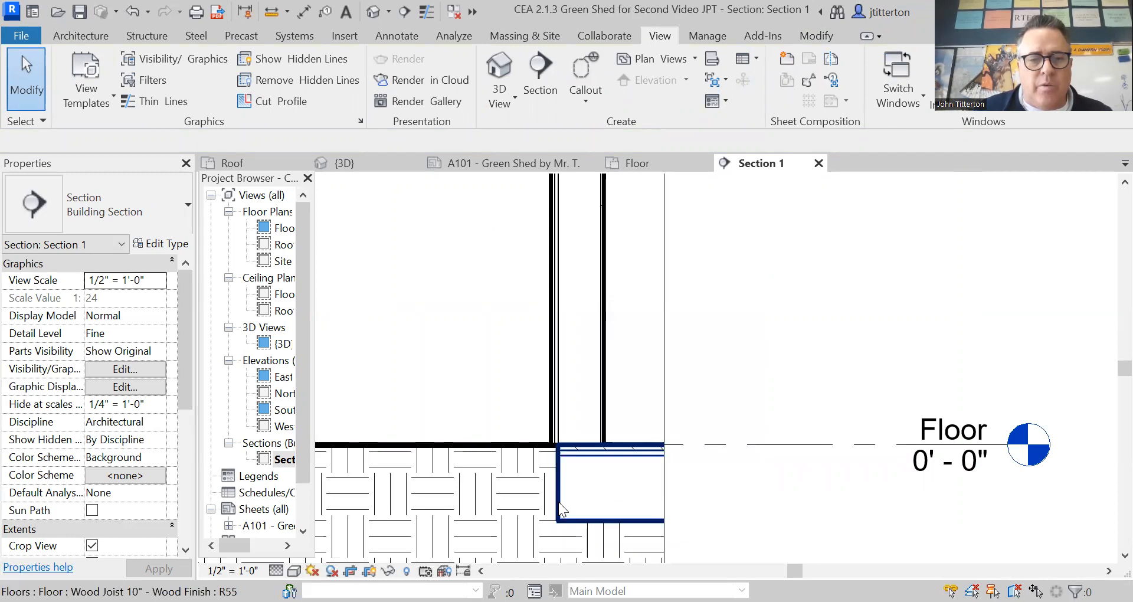
right_click(558, 502)
key("Escape")
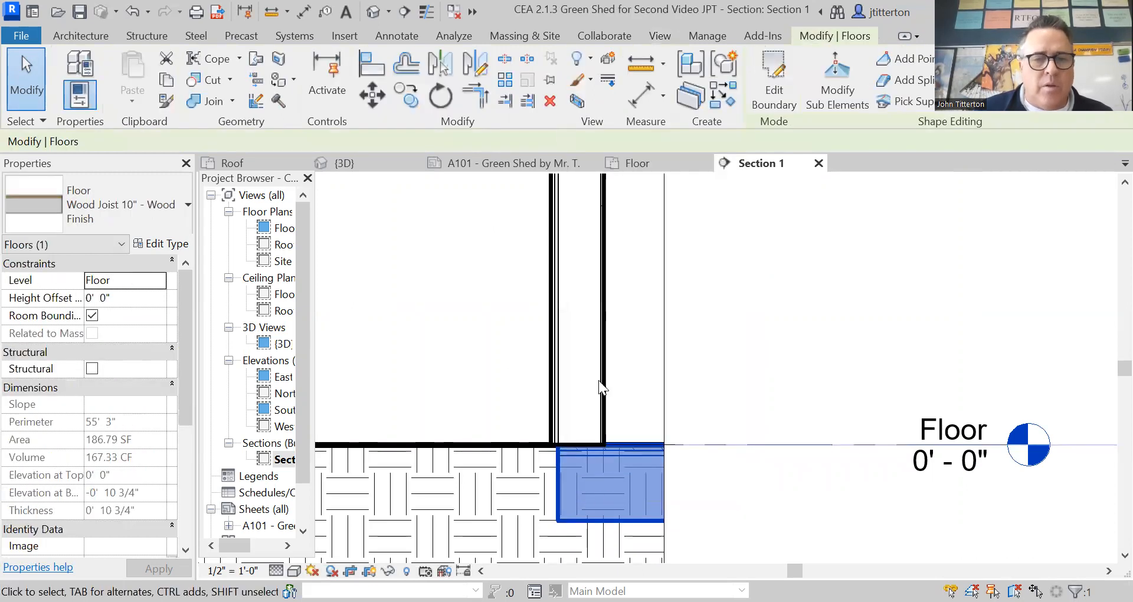
left_click(787, 330)
left_click(610, 520)
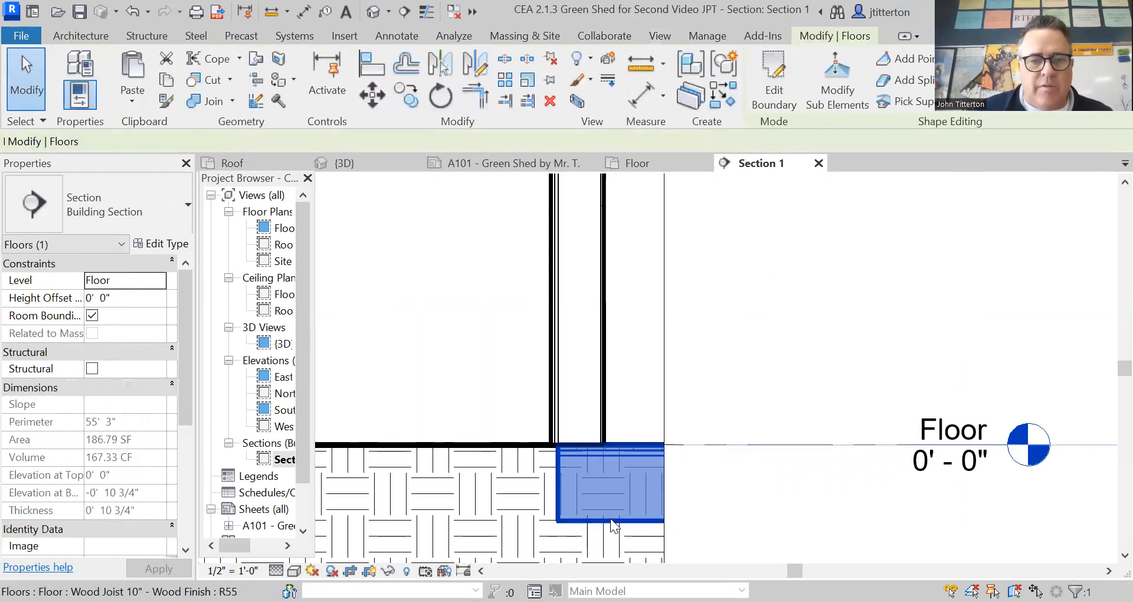
left_click(161, 245)
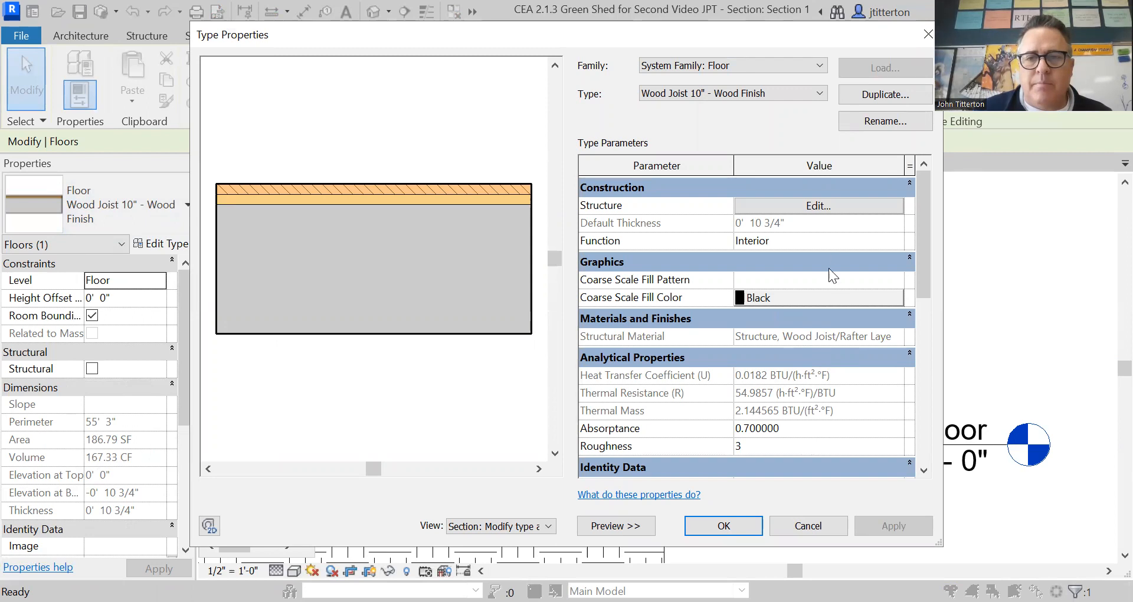
left_click(815, 204)
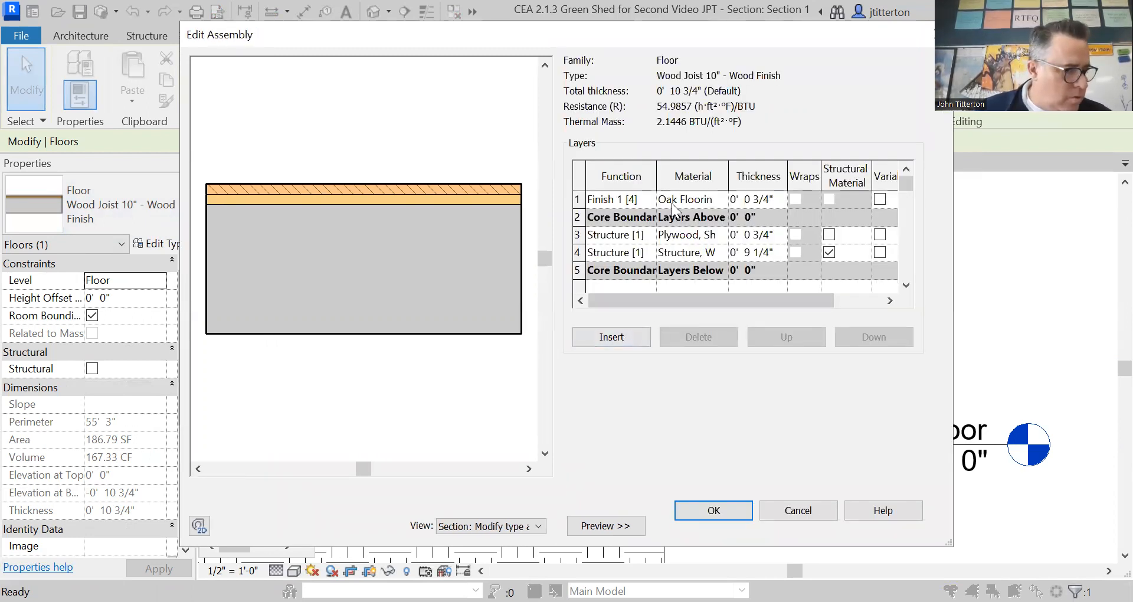
- Delete the oak flooring finish layer and the wood joist structure layer from the floor assembly
left_click(671, 203)
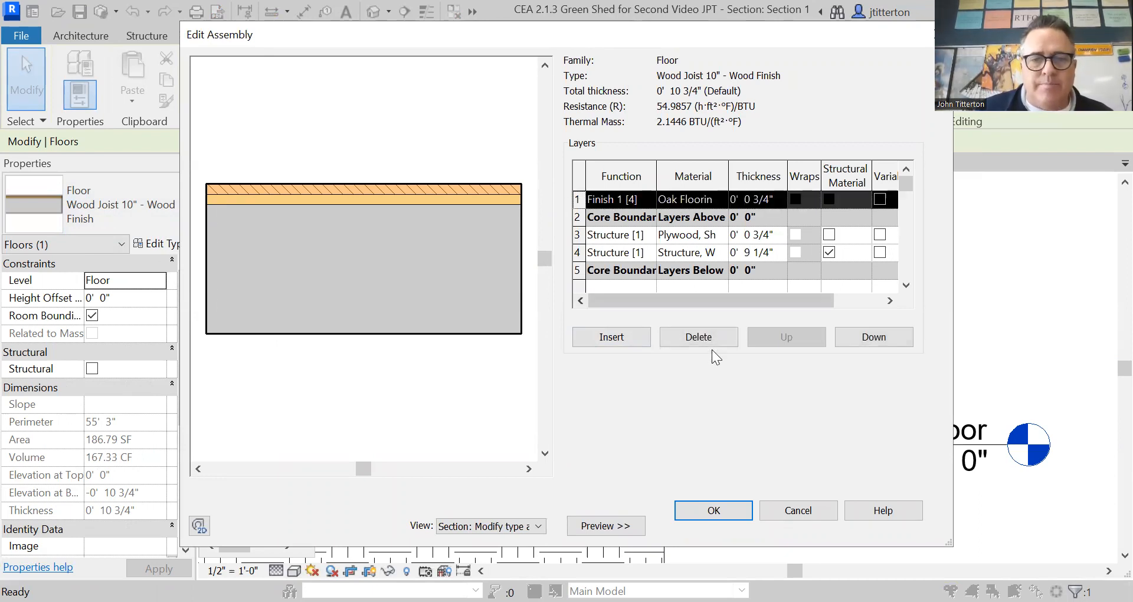
left_click(700, 335)
left_click(616, 234)
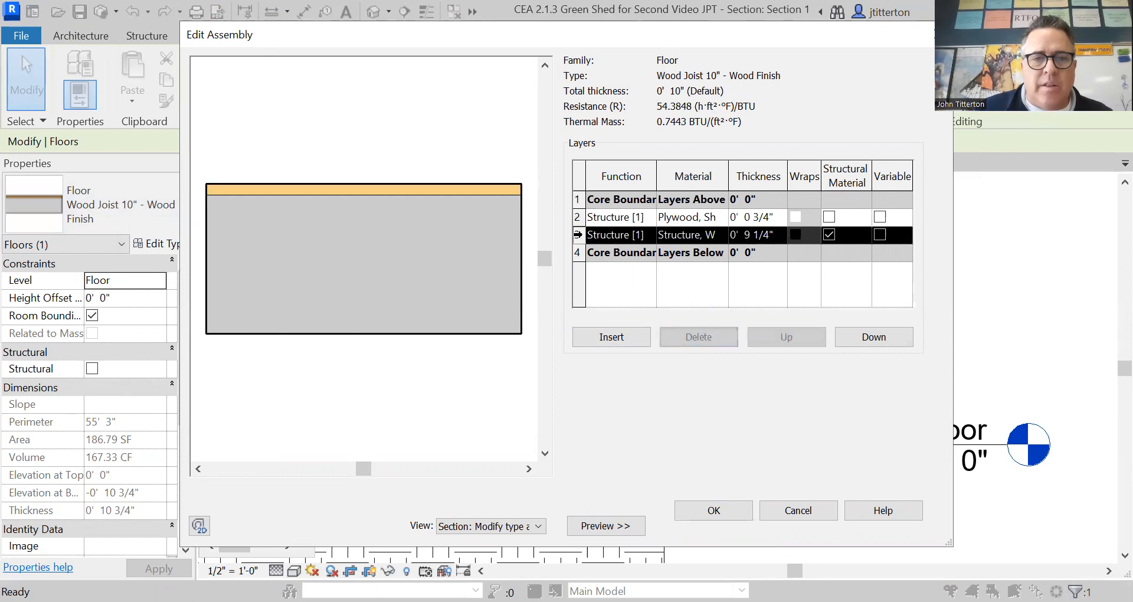
left_click(679, 339)
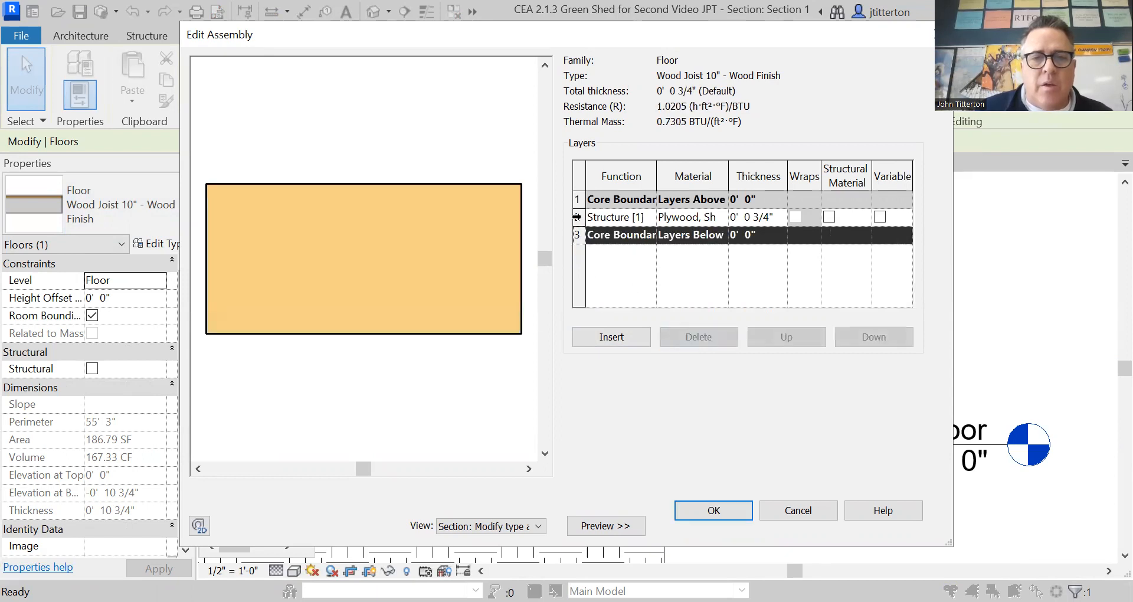
- Change the material of the floor's remaining structure layer to Concrete, Cast-in-Place gray
left_click(673, 217)
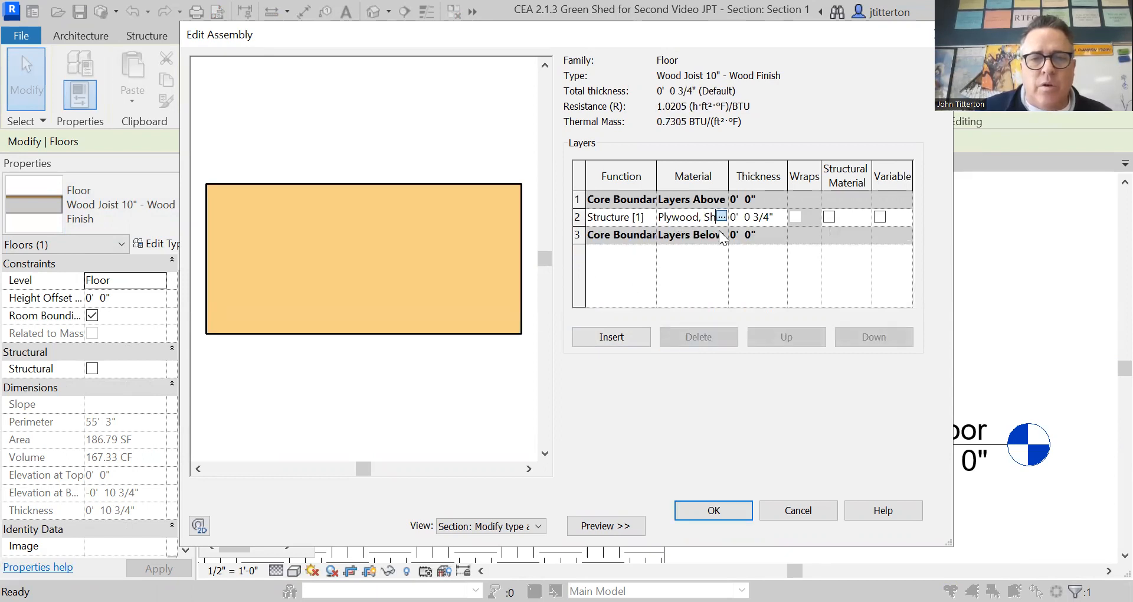
left_click(721, 216)
scroll(456, 305, "up", 8)
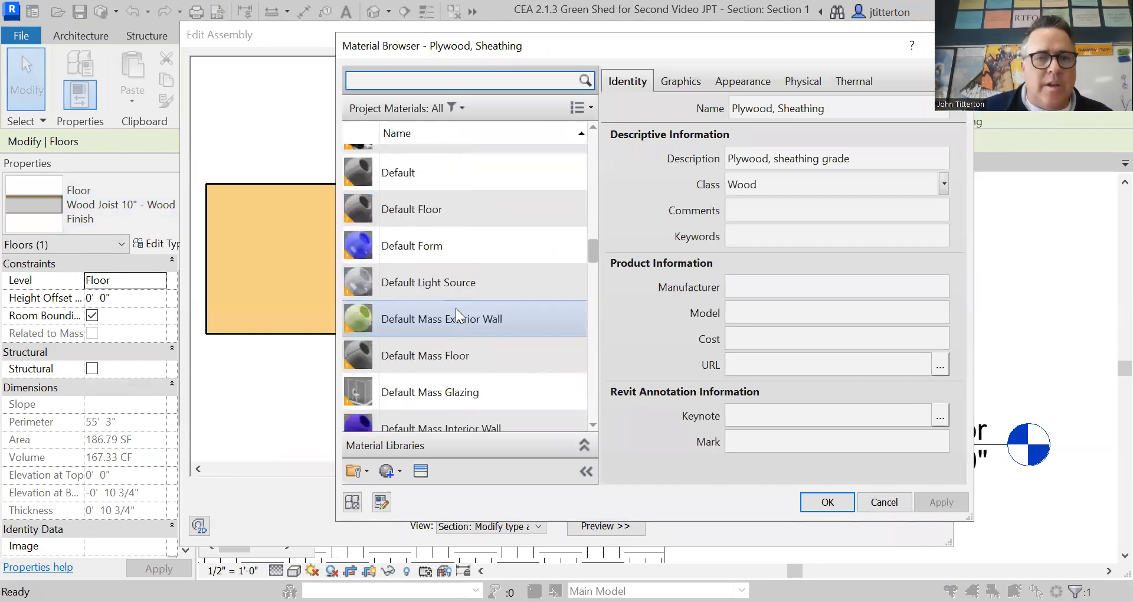
scroll(481, 343, "down", 1)
scroll(480, 343, "up", 4)
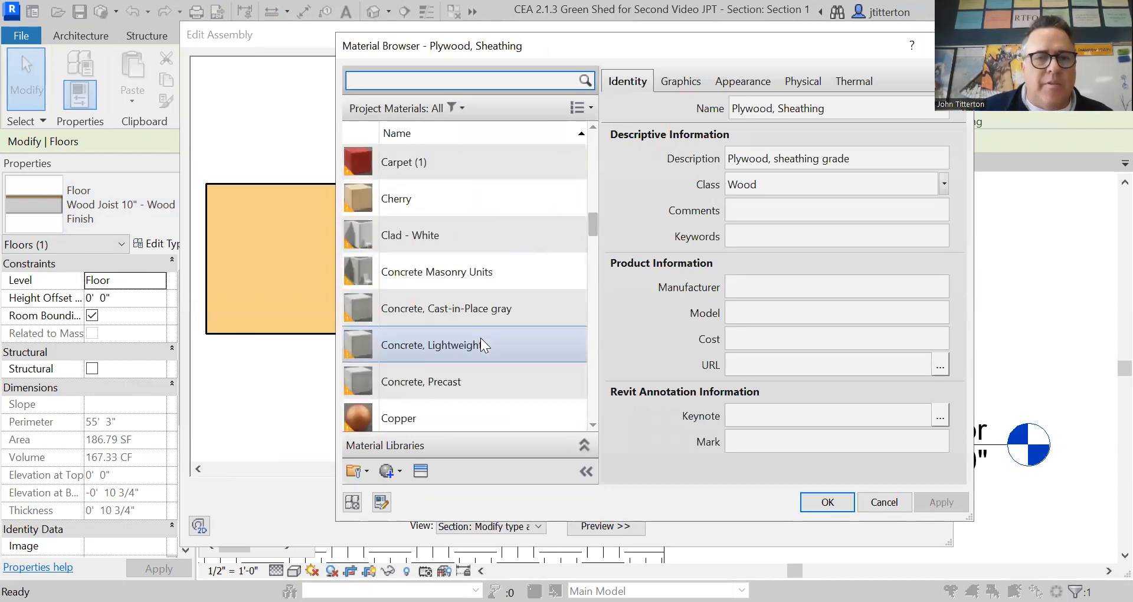
left_click(469, 315)
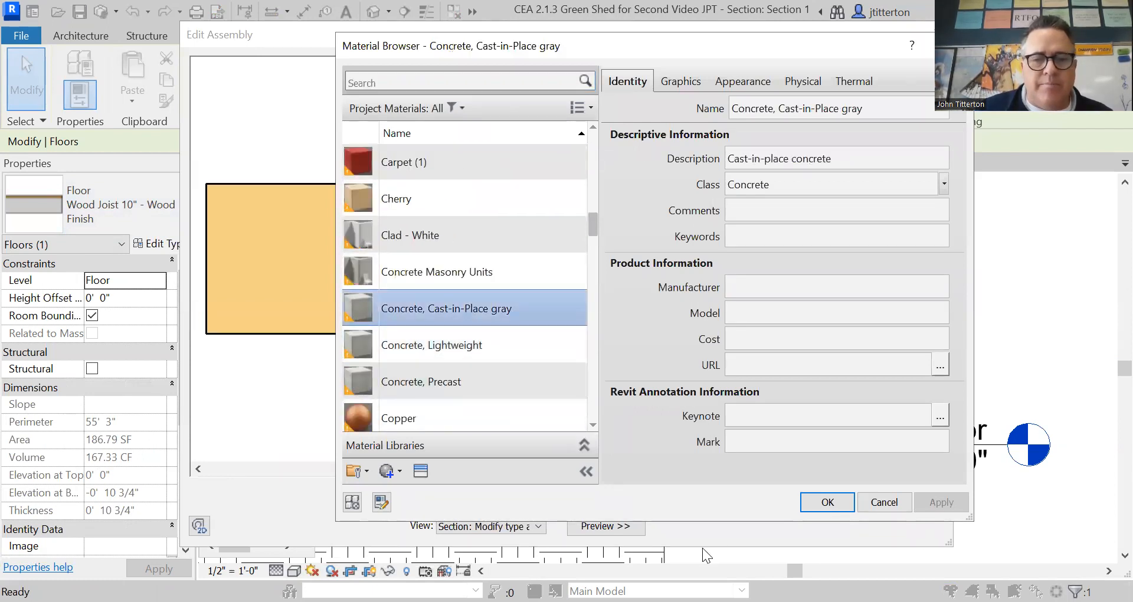
left_click(843, 503)
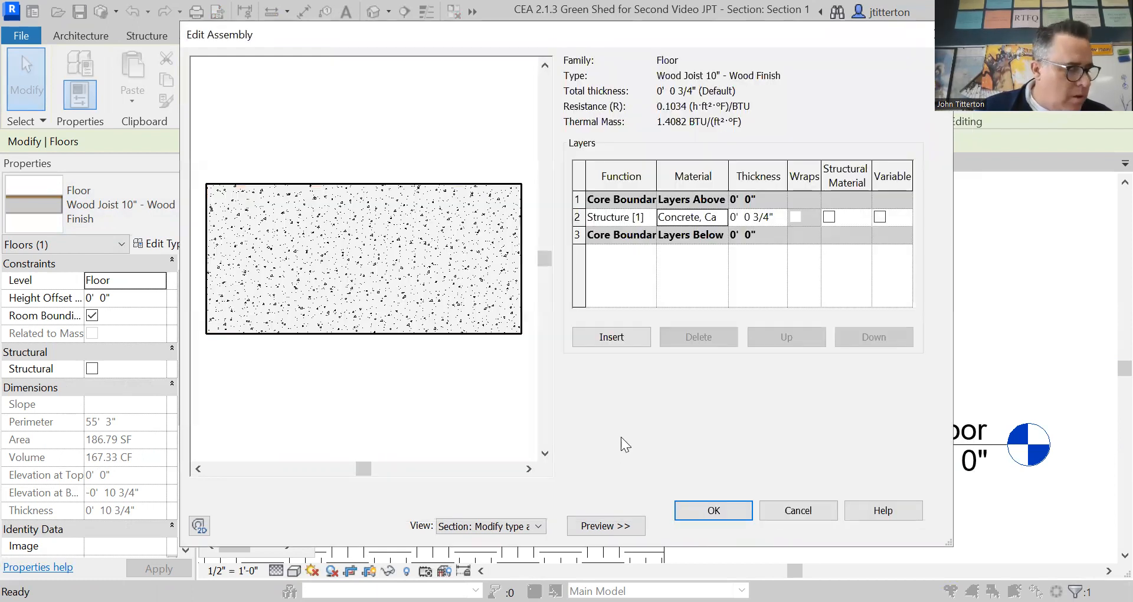
- Set the concrete floor layer's thickness to 6" and accept the edited floor assembly and type properties
left_click(765, 219)
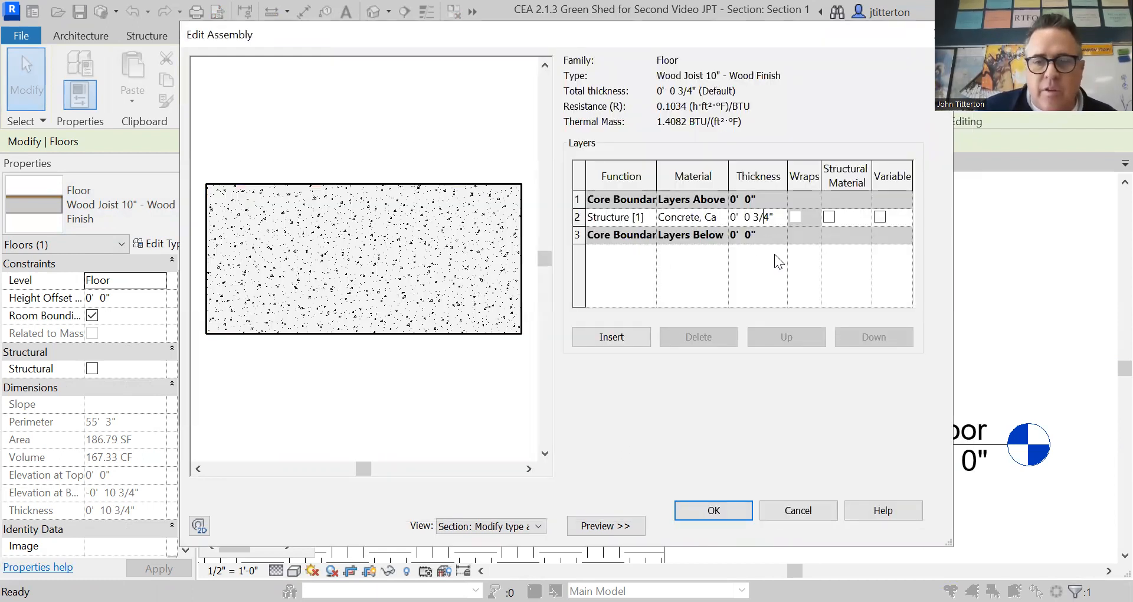
key("BackSpace")
key("BackSpace")
key("BackSpace")
type("6")
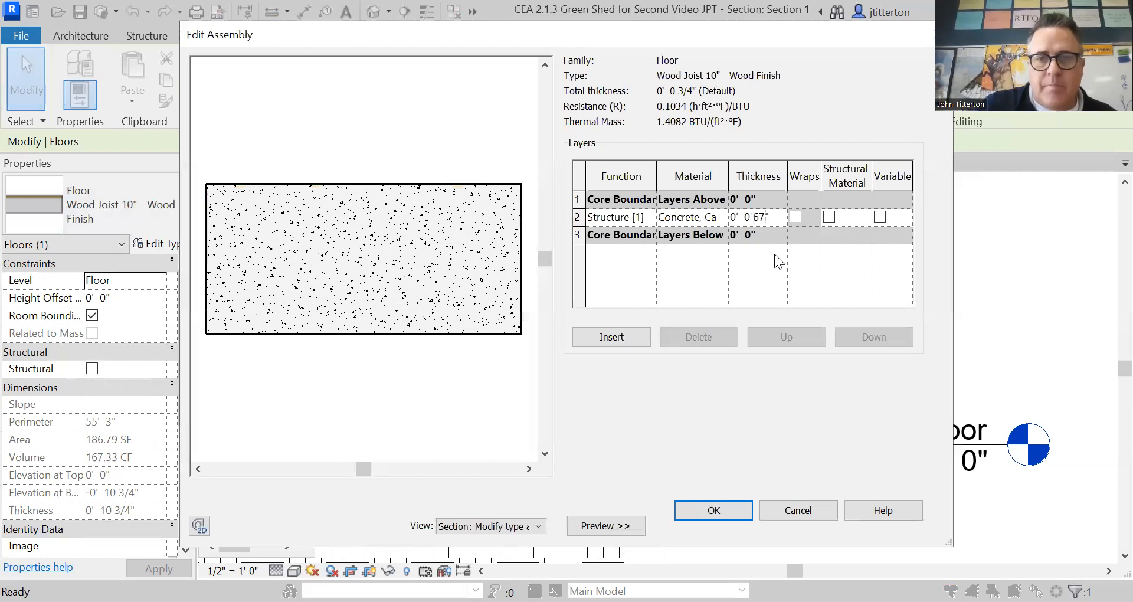
key("Return")
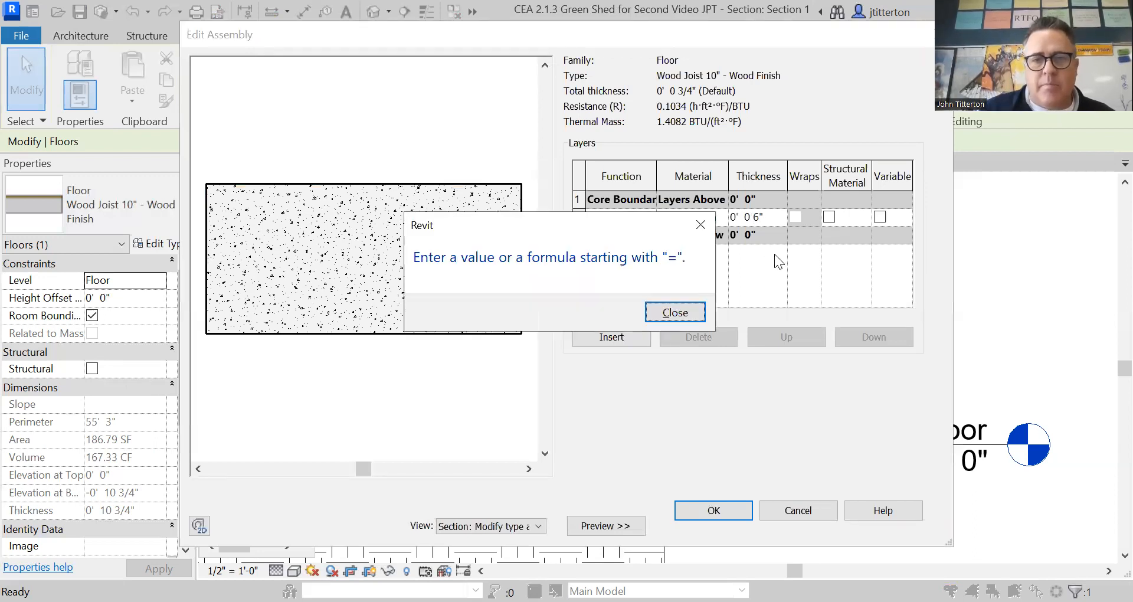
left_click(690, 313)
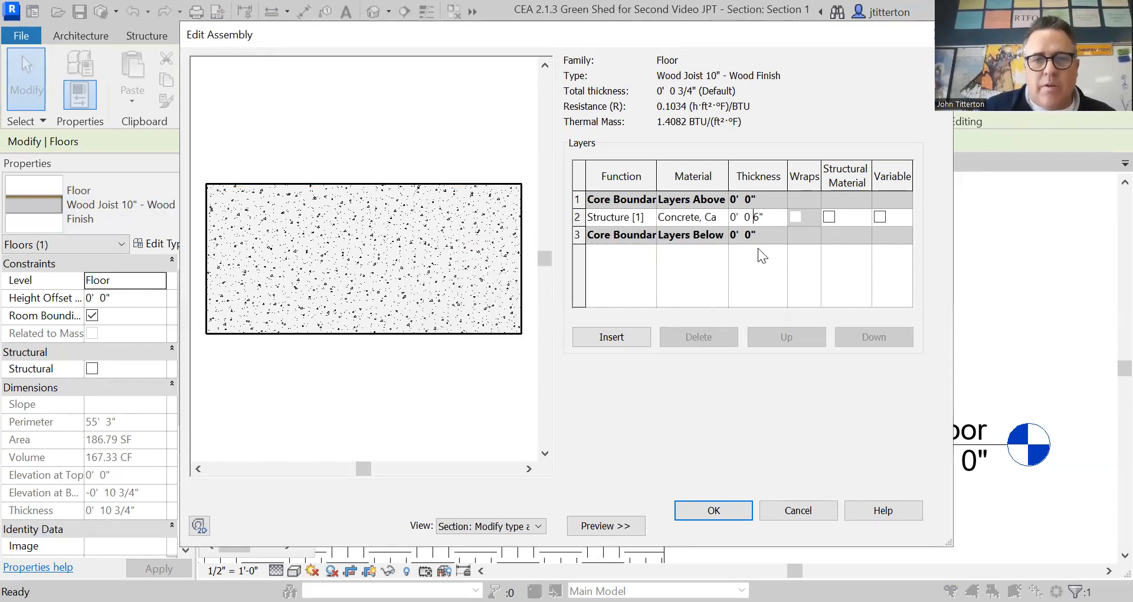
key("Tab")
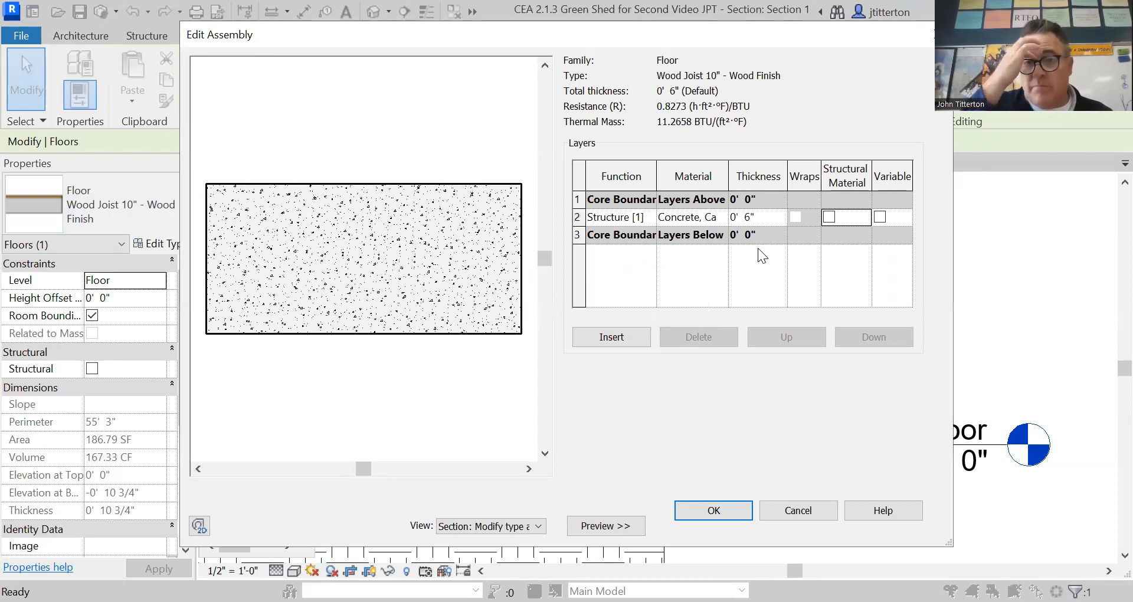
left_click(714, 512)
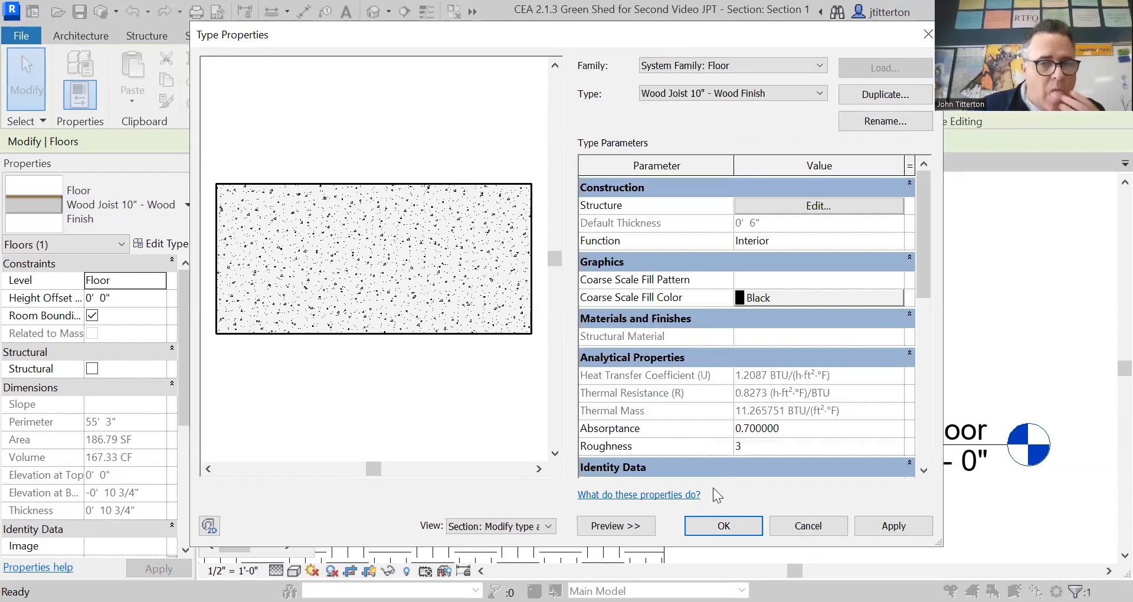
left_click(732, 524)
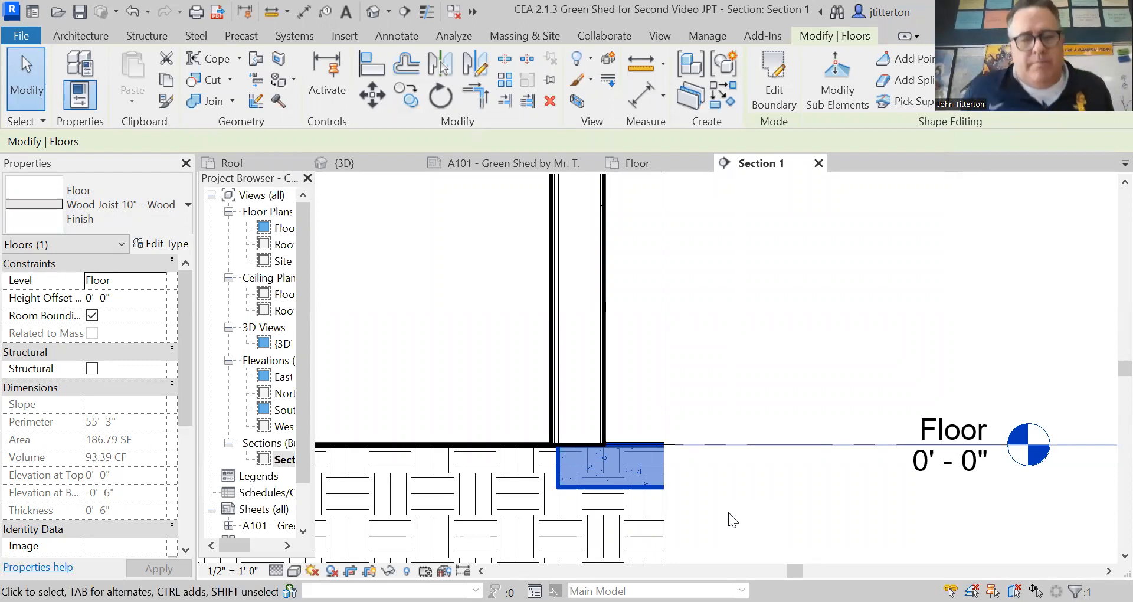
- Start placing batt insulation as a detail in the wall section and set the insulation width to 6"
scroll(517, 348, "down", 3)
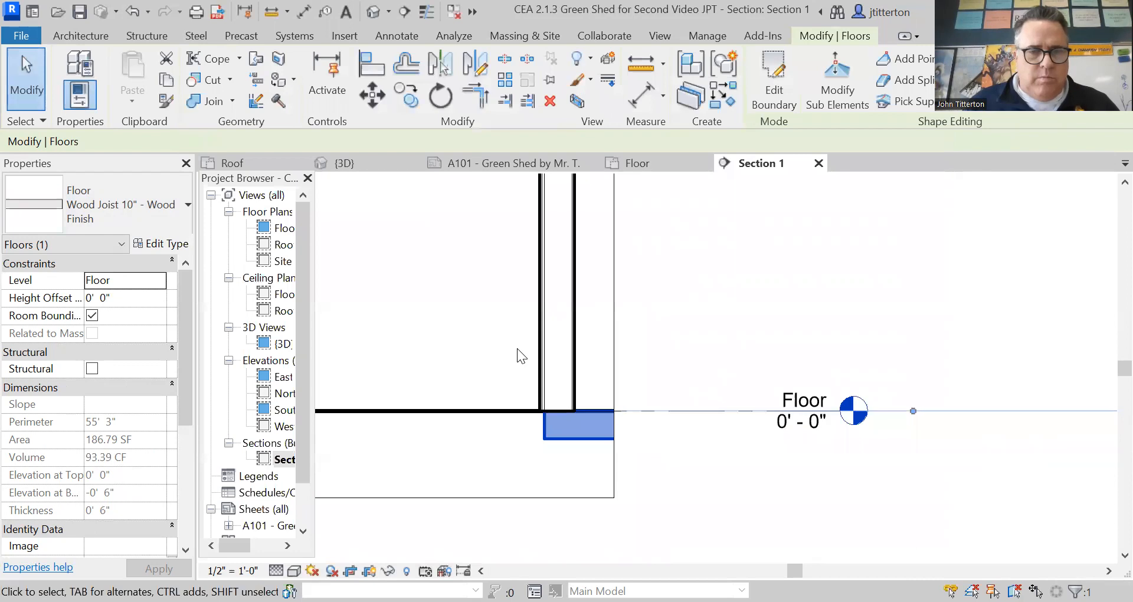
scroll(395, 443, "up", 2)
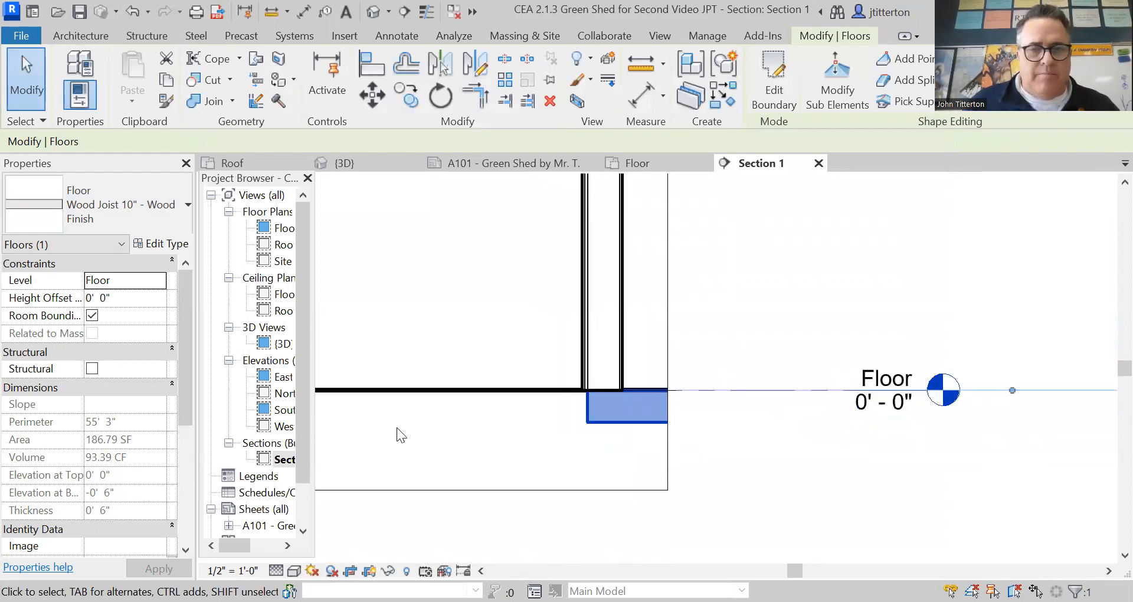
scroll(472, 317, "down", 2)
scroll(474, 314, "up", 1)
middle_click_drag(488, 307, 646, 329)
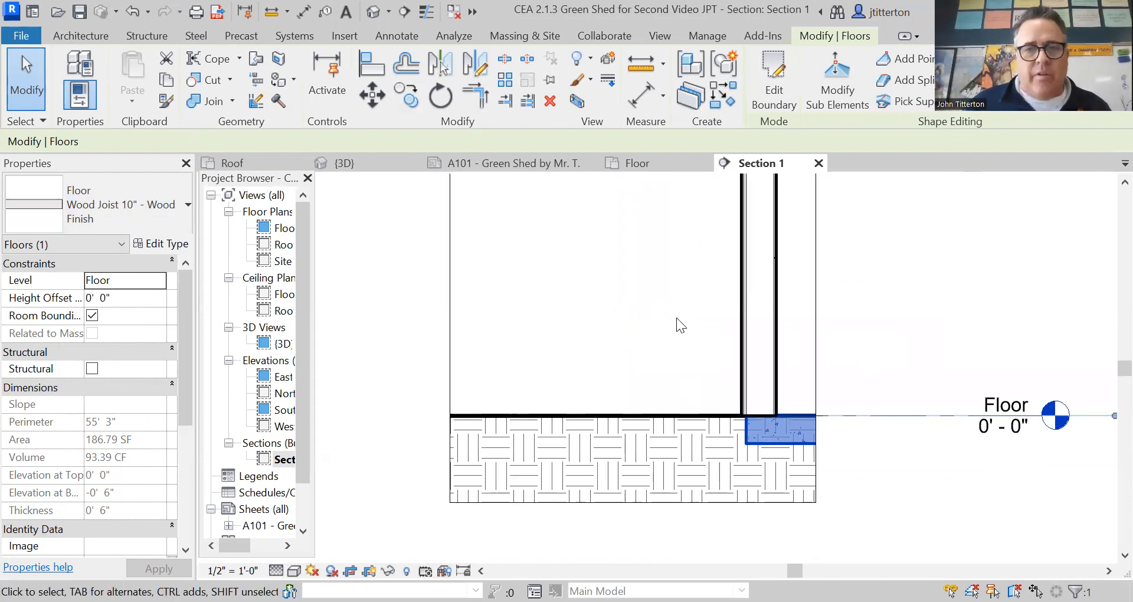
scroll(671, 322, "down", 2)
mouse_move(671, 326)
middle_mouse_down()
mouse_move(662, 395)
mouse_move(613, 437)
middle_mouse_up()
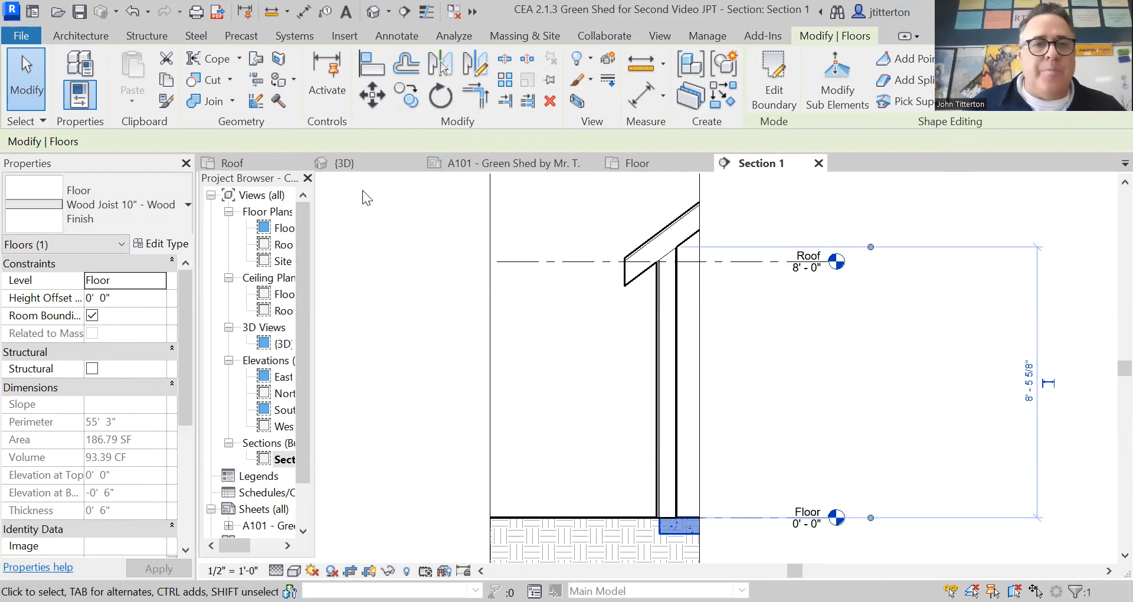
left_click(382, 35)
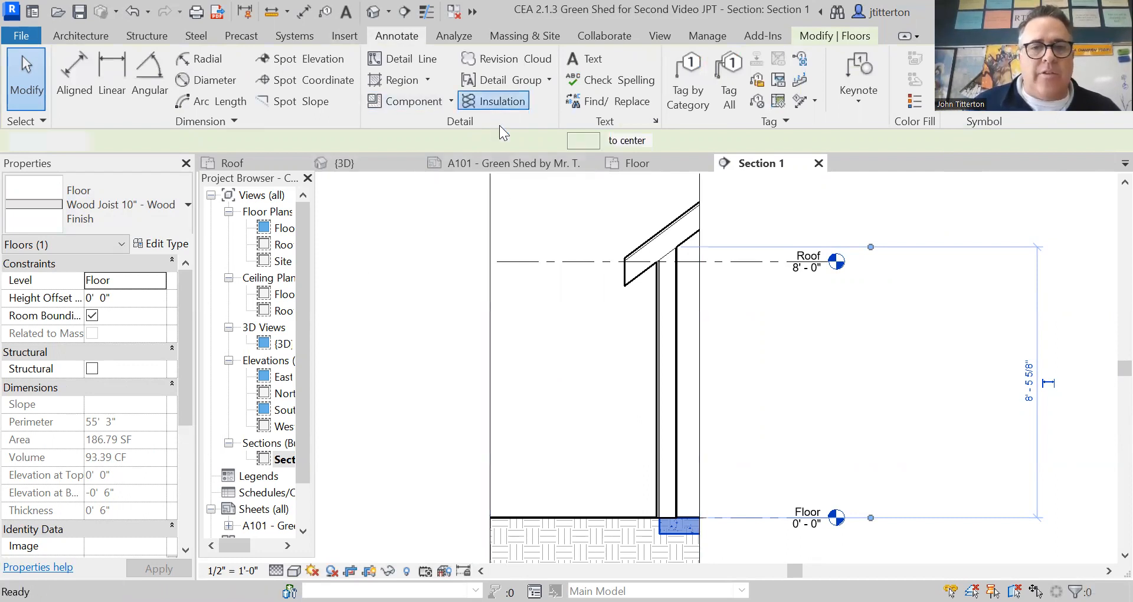
left_click(493, 102)
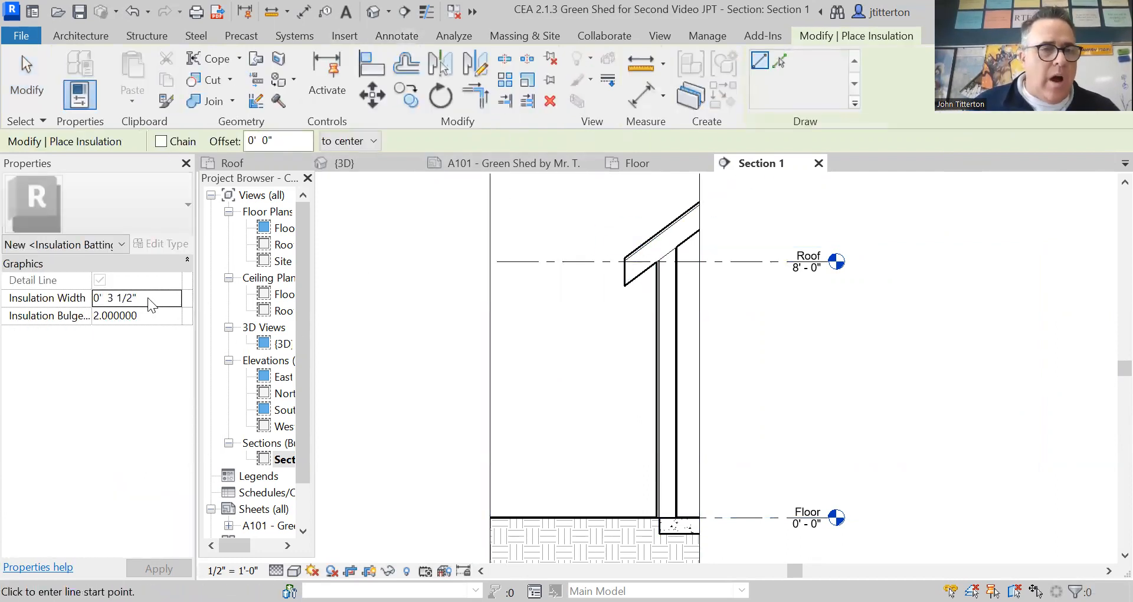
left_click(130, 299)
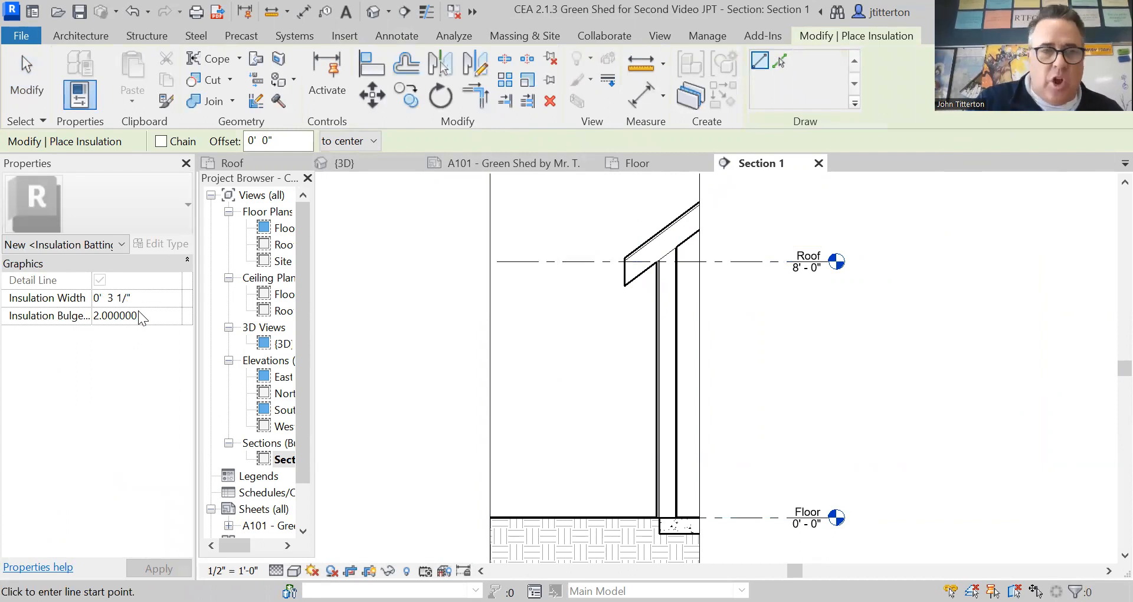
key("BackSpace")
key("BackSpace")
key("BackSpace")
left_click(140, 316)
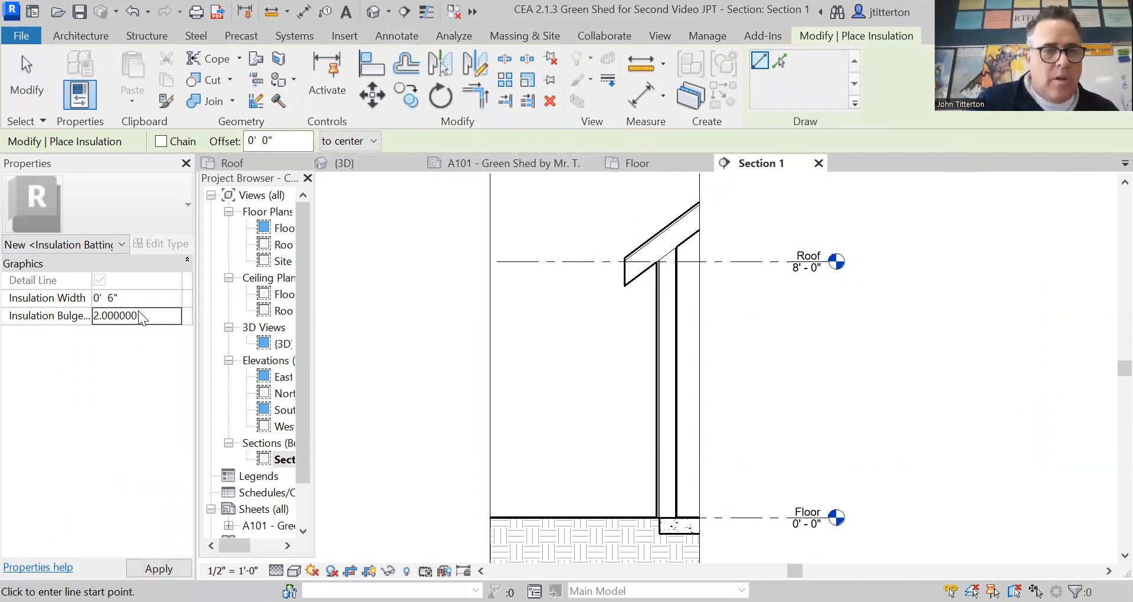
- Try to draw the batt insulation inside the sloped roof from near the eave up to the crop edge
scroll(658, 251, "up", 5)
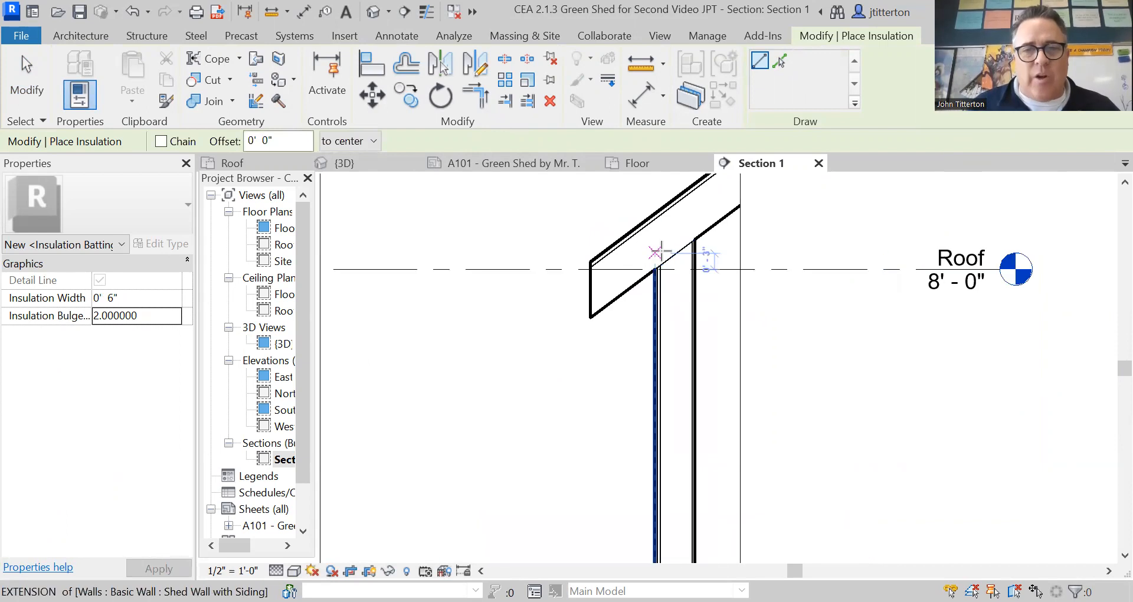
middle_click_drag(658, 251, 576, 354)
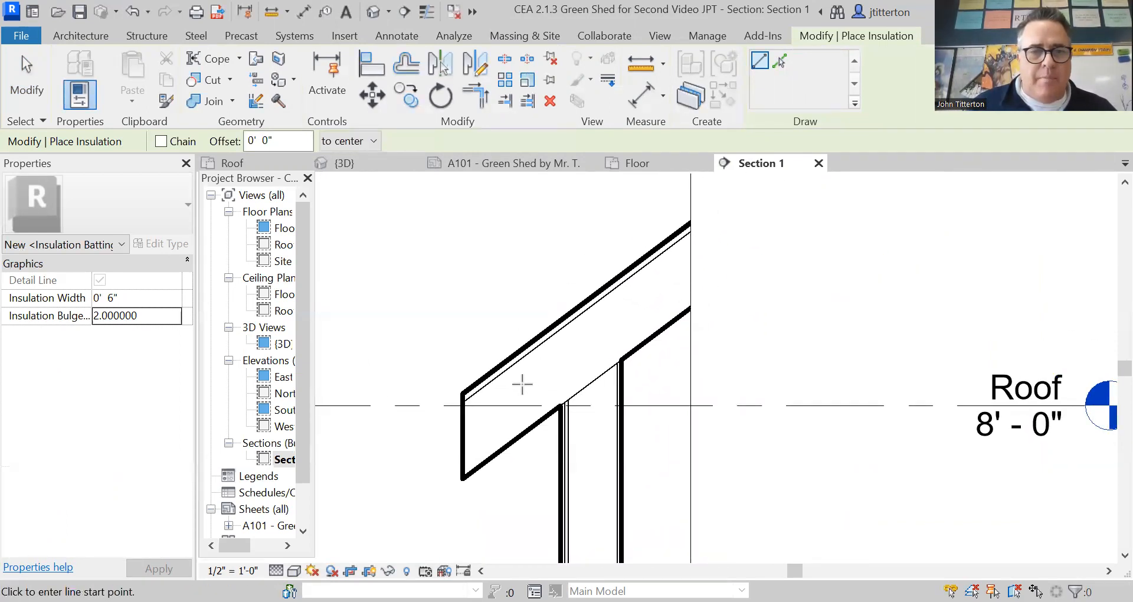
left_click(525, 389)
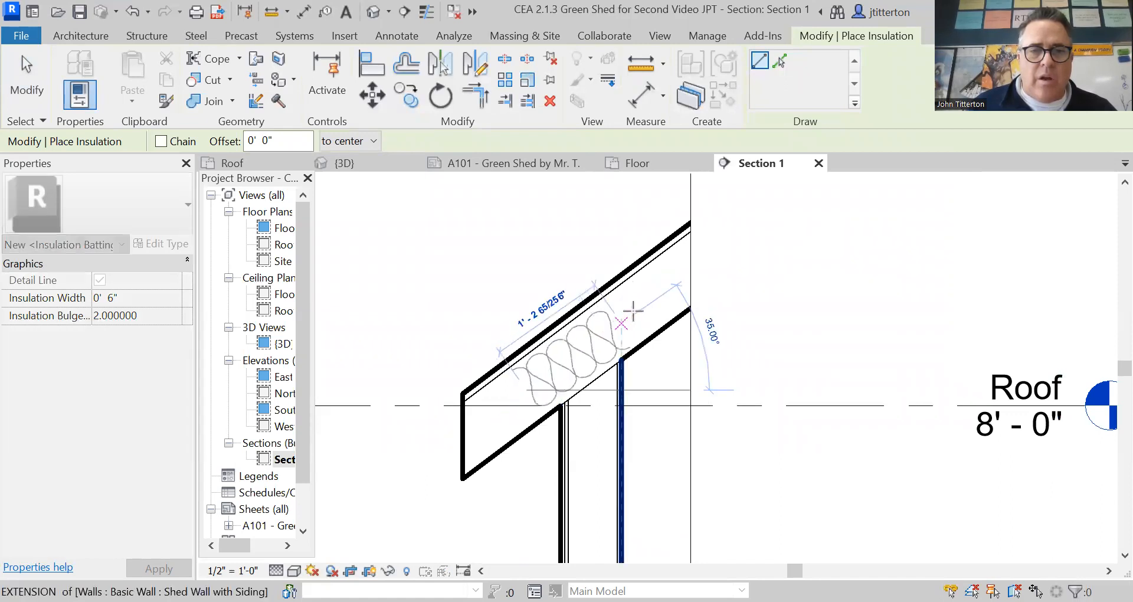
left_click(696, 266)
right_click(498, 297)
left_click(527, 306)
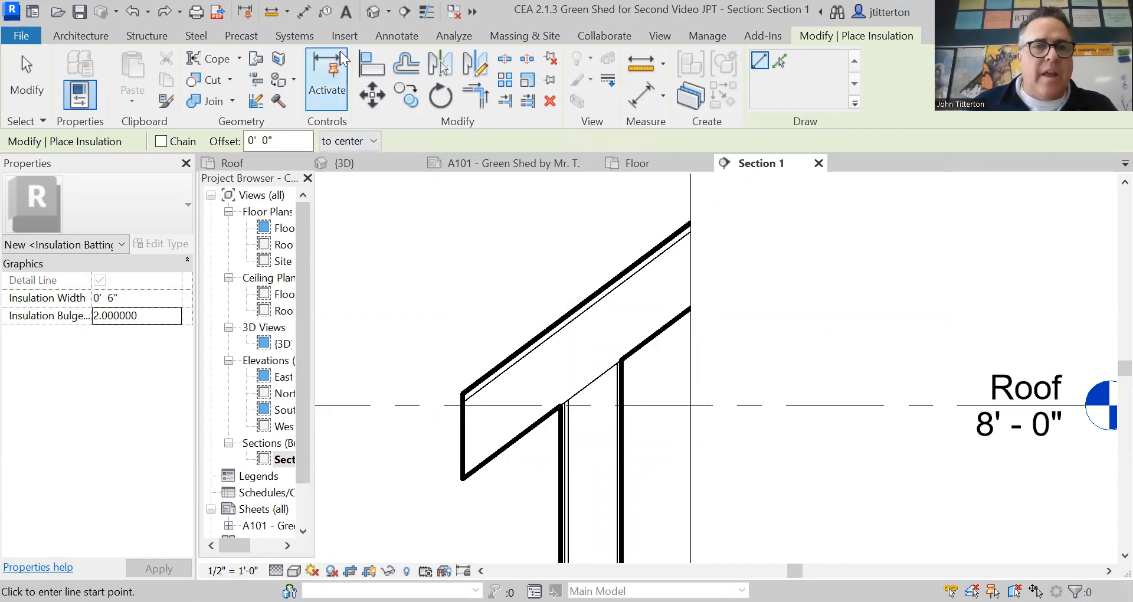
- Draw about 1'-5" of batt insulation within the roof slope, from above the wall to the crop edge, and end the command
left_click(397, 34)
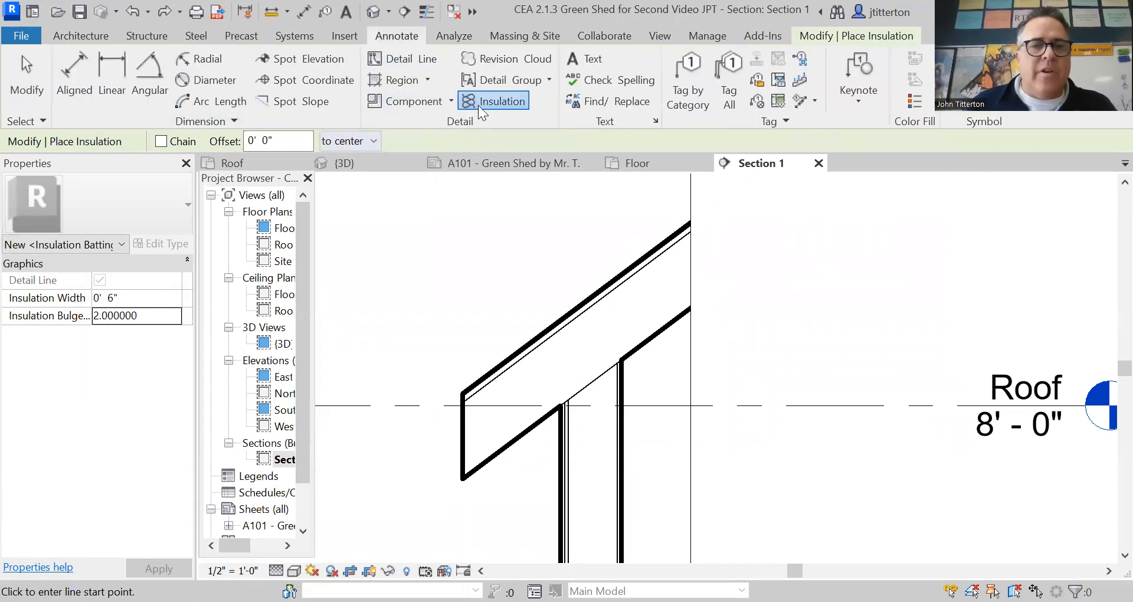
left_click(568, 348)
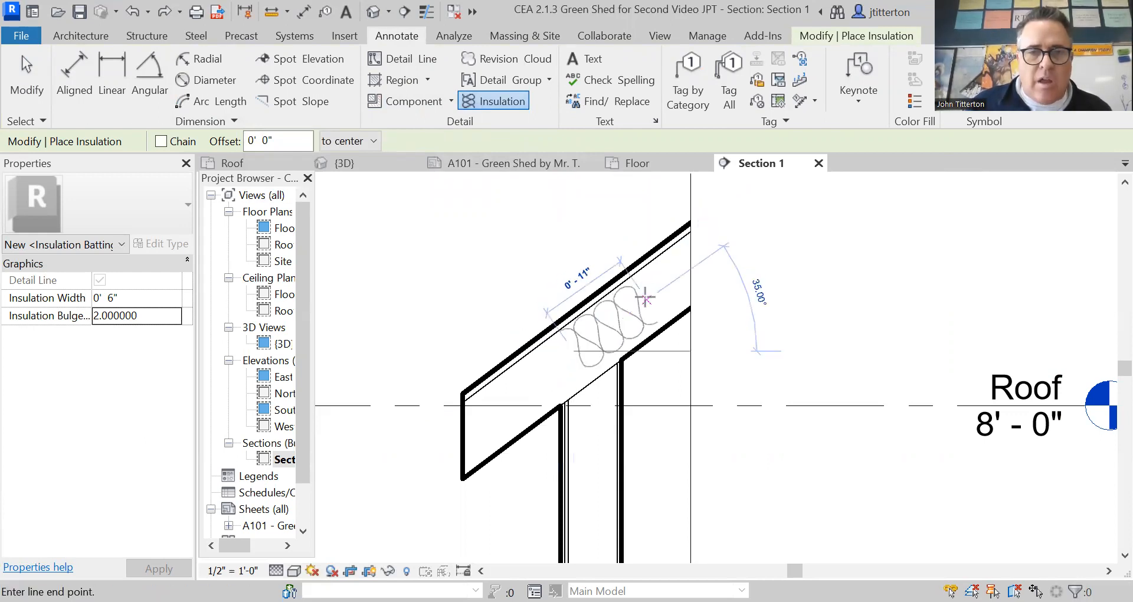
left_click(683, 268)
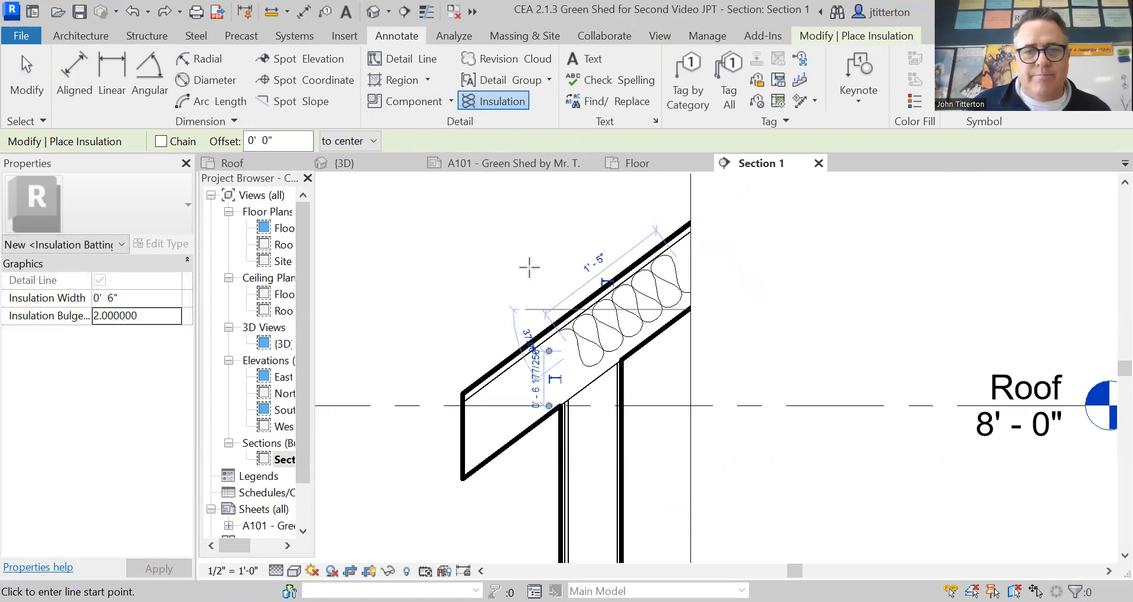
key("Escape")
key("Escape")
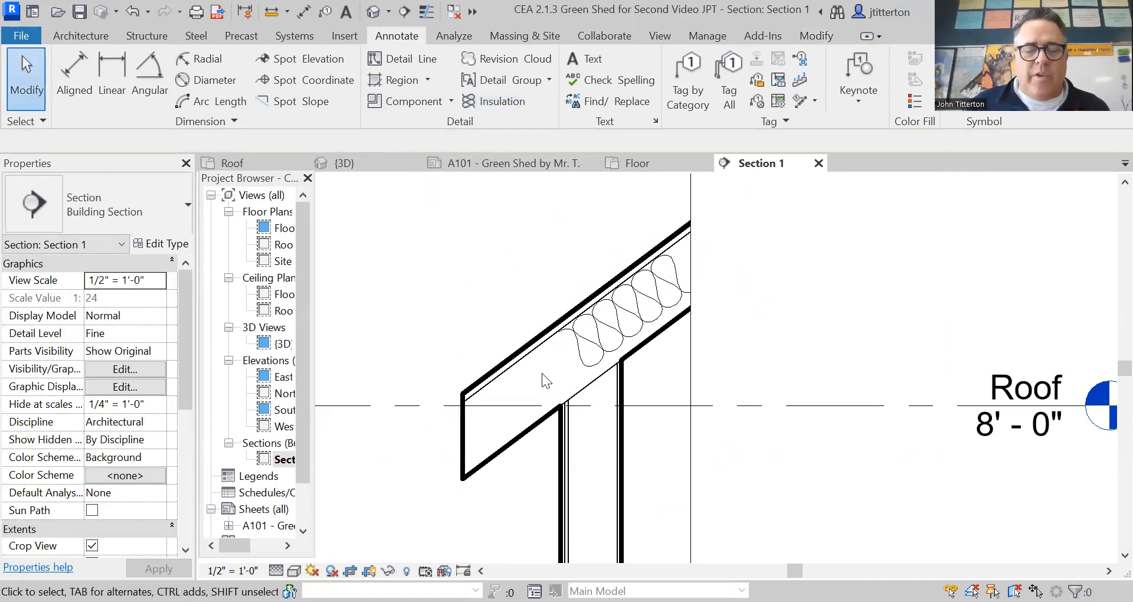
- Draw batt insulation 3 1/2" wide and 8'-0" long vertically inside the wall, from the Floor level up to the Roof level
scroll(542, 373, "down", 2)
middle_click_drag(559, 429, 511, 242)
scroll(501, 245, "down", 2)
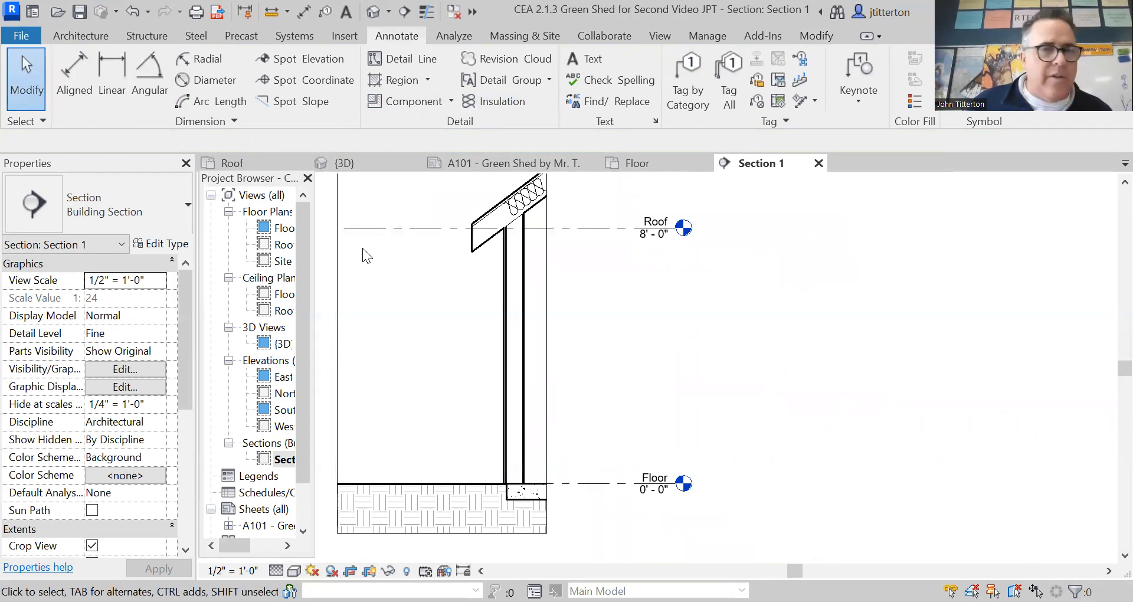
left_click(487, 102)
left_click(124, 299)
left_click(113, 301)
key("BackSpace")
type("3 1/2")
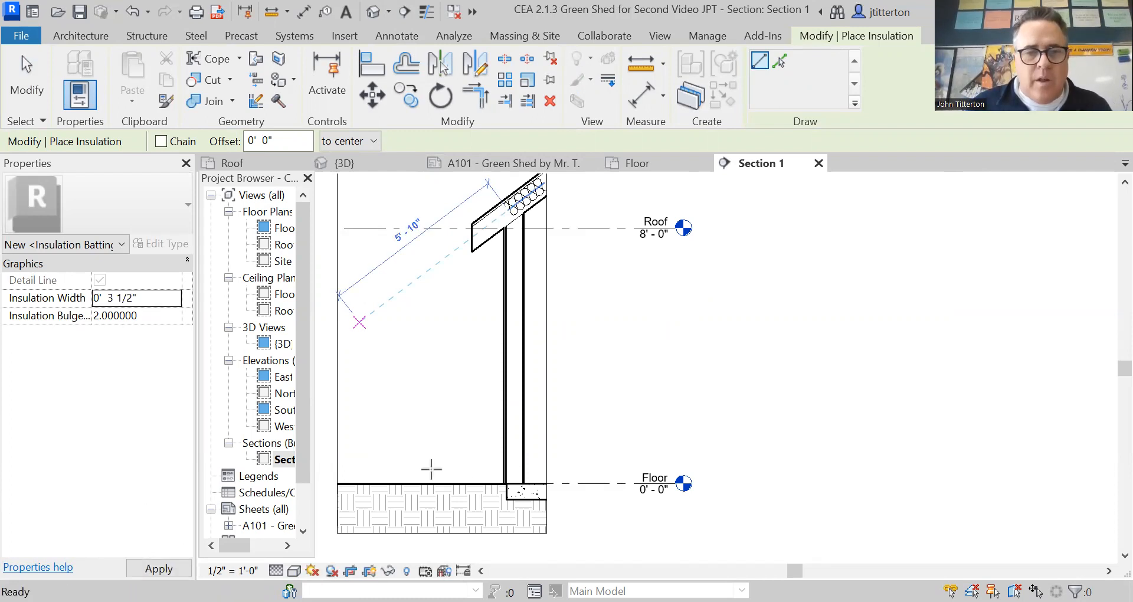
left_click(509, 481)
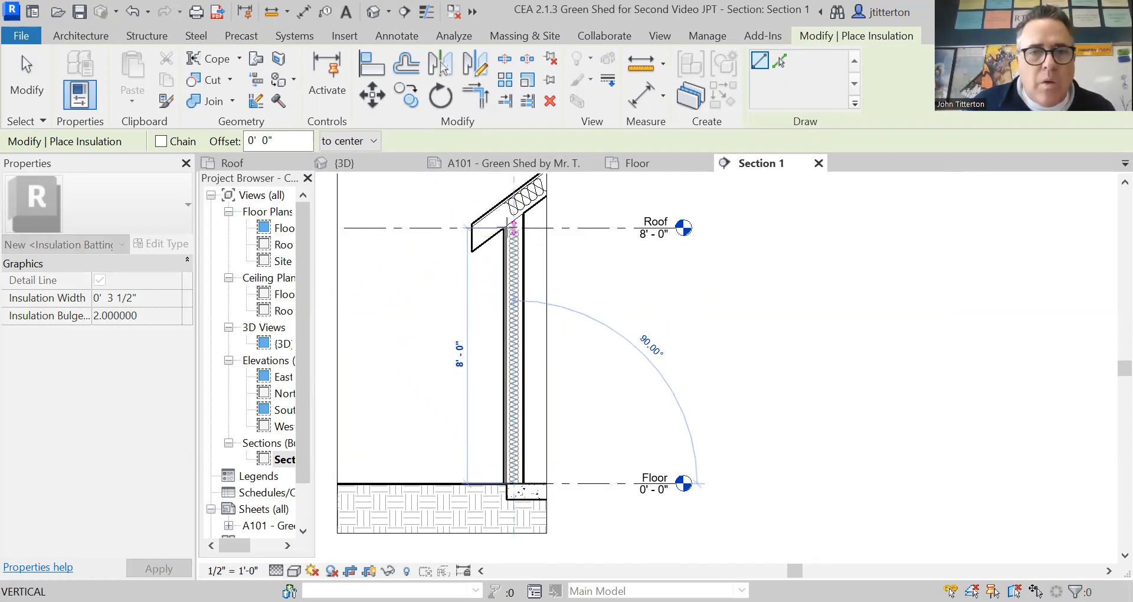
left_click(514, 227)
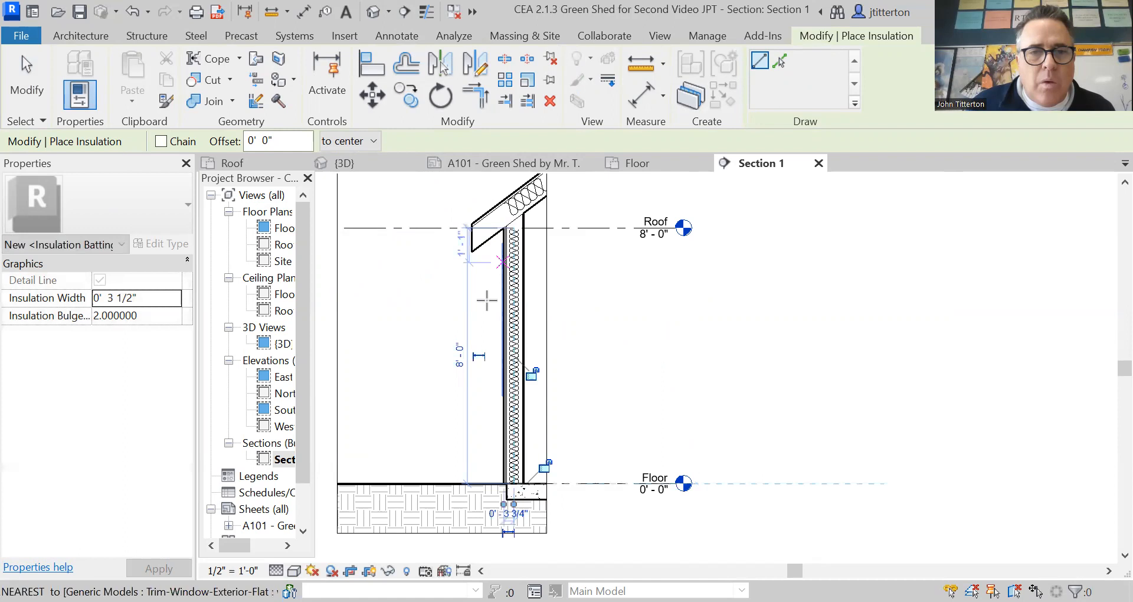
right_click(390, 331)
left_click(391, 335)
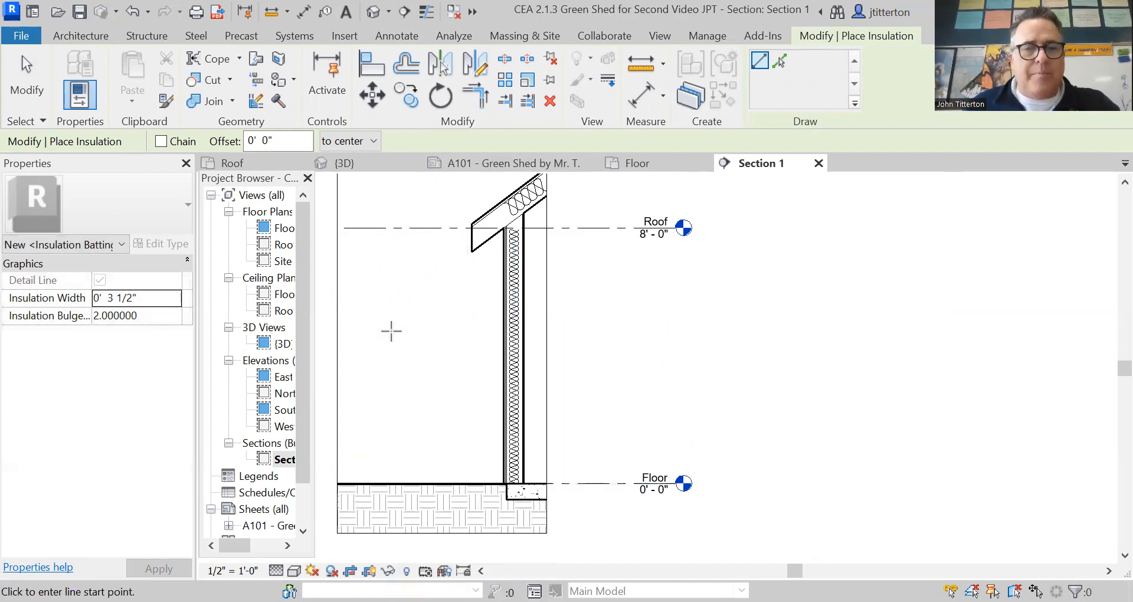
scroll(515, 415, "up", 4)
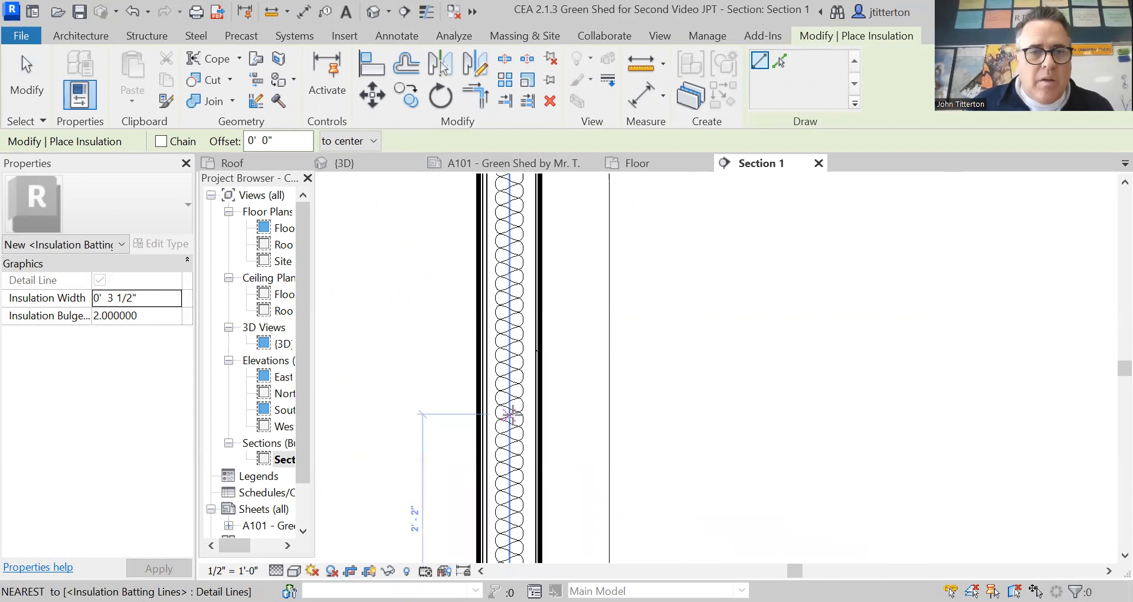
scroll(511, 415, "down", 2)
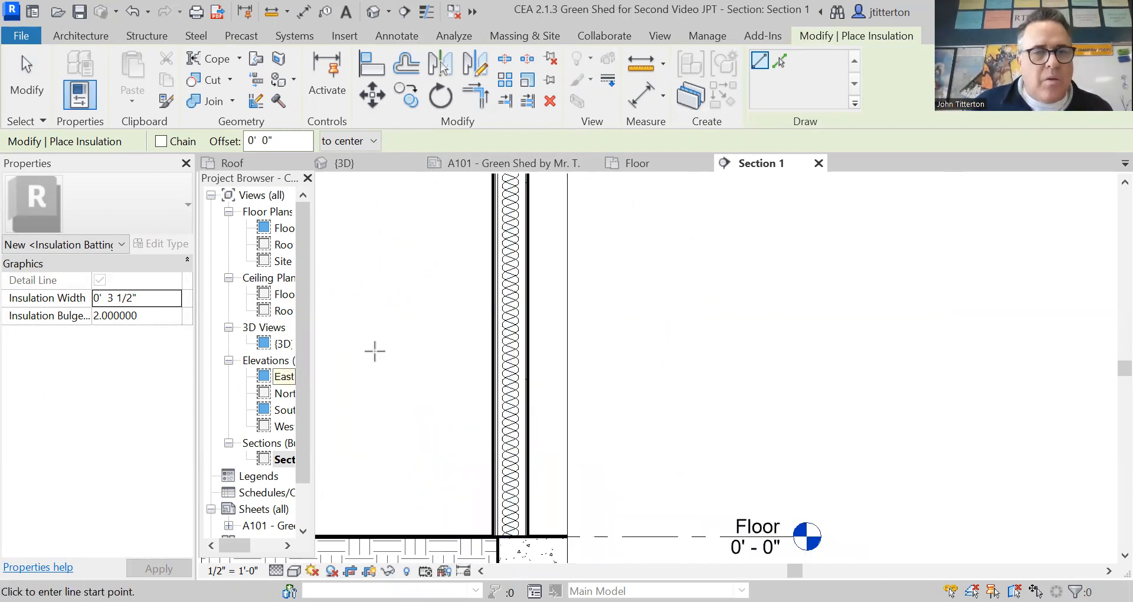
- End the batt insulation placement in the wall section
scroll(376, 366, "down", 2)
scroll(378, 371, "down", 2)
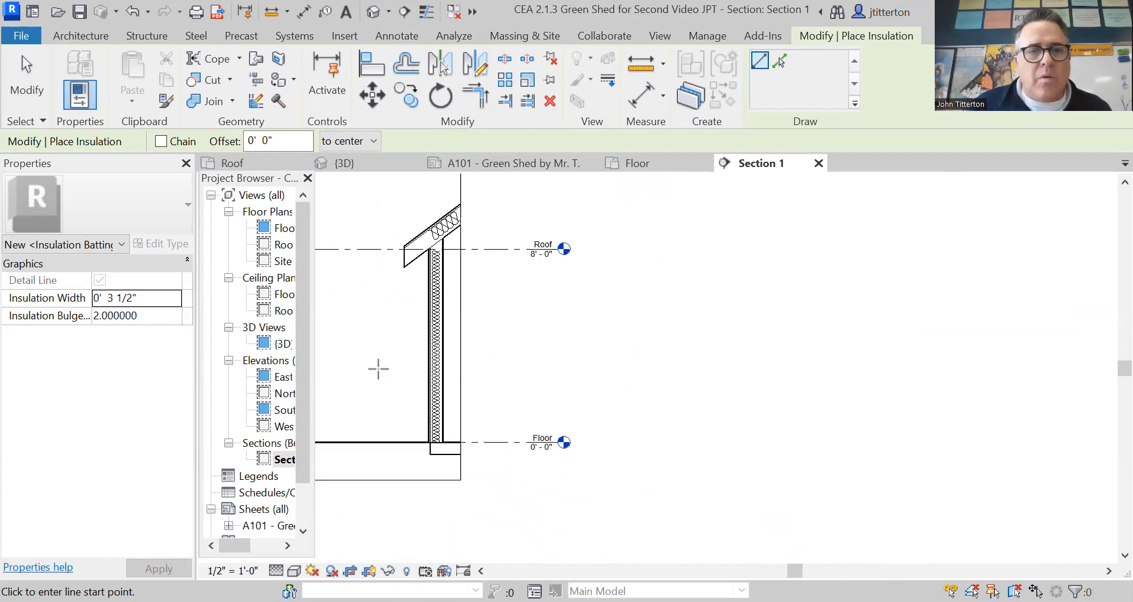
middle_click_drag(377, 370, 468, 391)
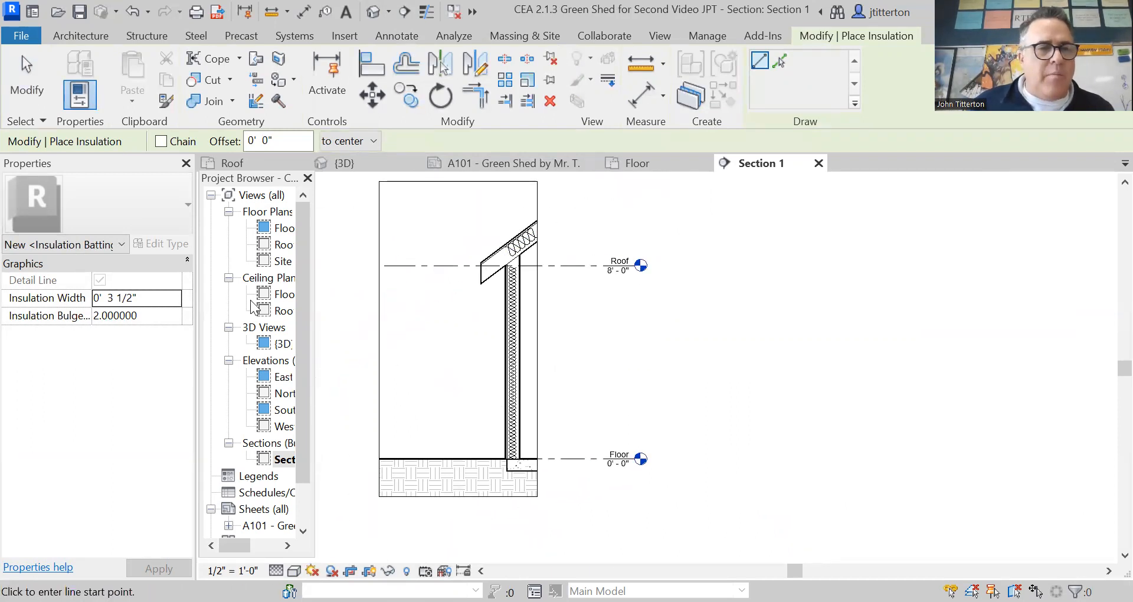
right_click(452, 266)
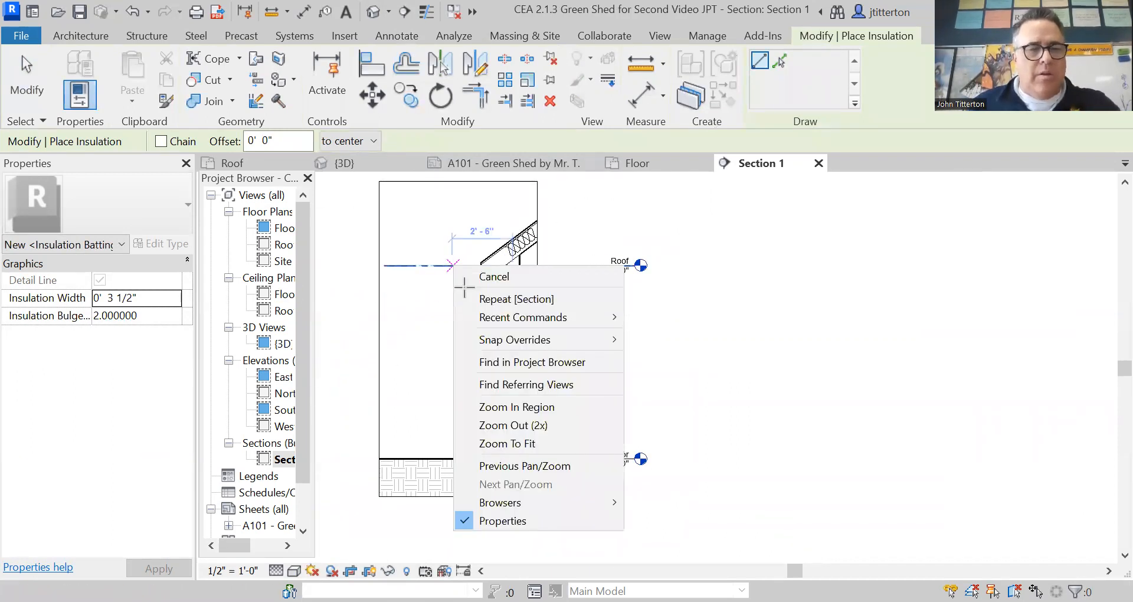
left_click(472, 276)
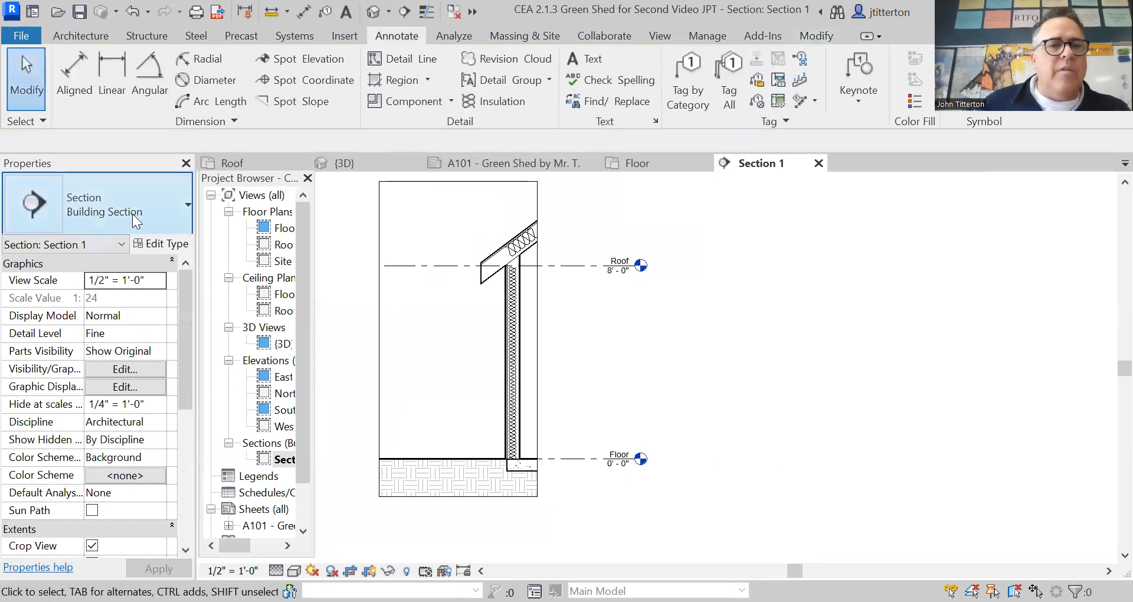
- Set the Structure layer thickness of the Shed Wall with Siding type to 3.5" and accept the assembly changes
scroll(524, 378, "up", 3)
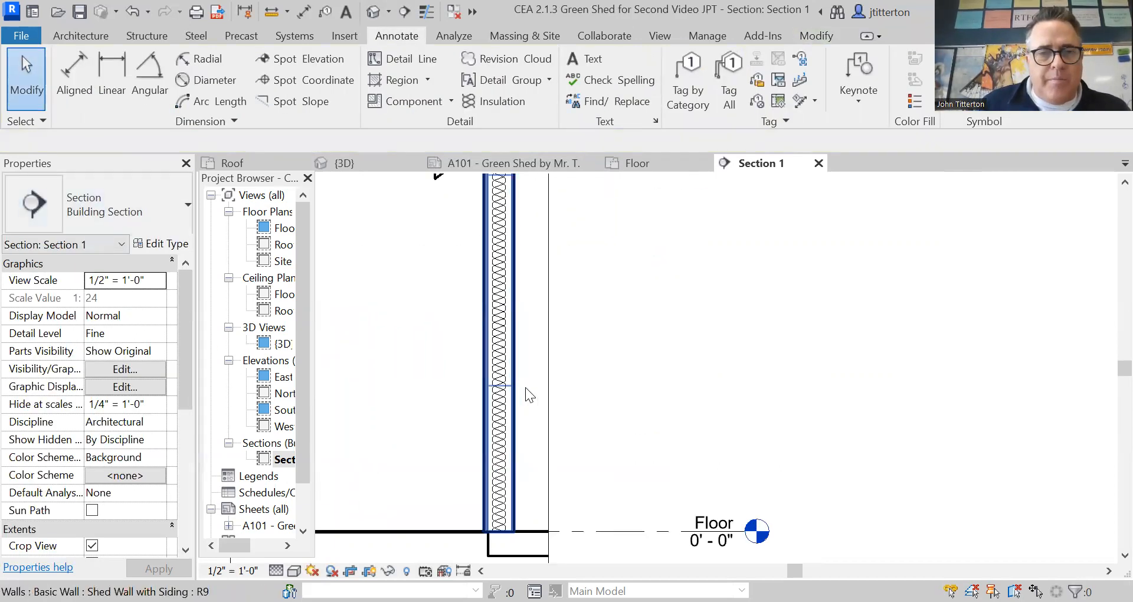
left_click(519, 424)
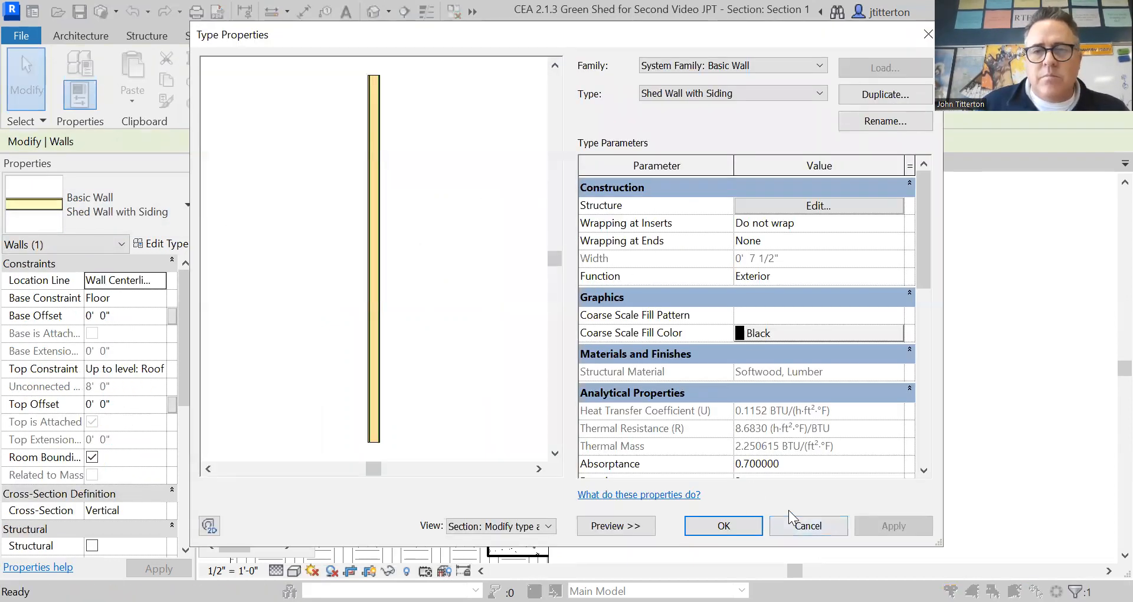
left_click(797, 207)
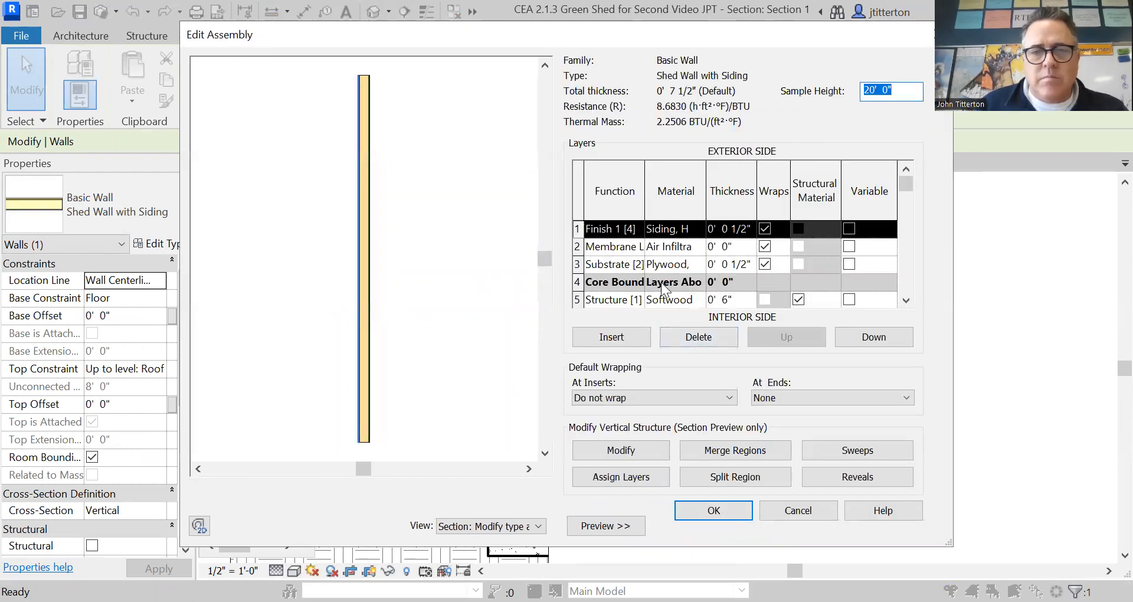
left_click(728, 299)
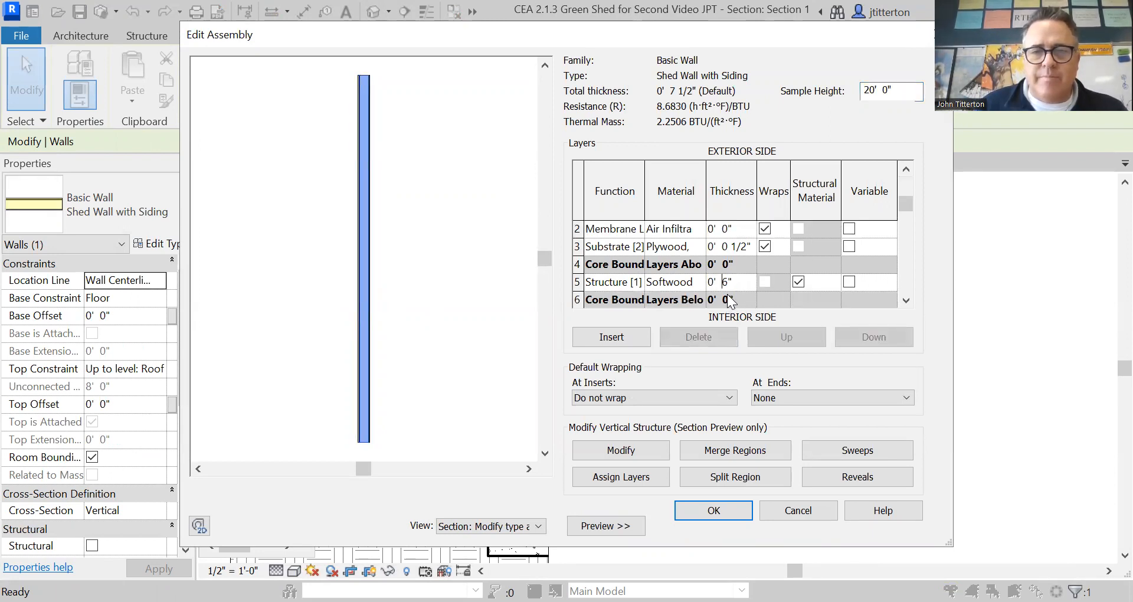
key("BackSpace")
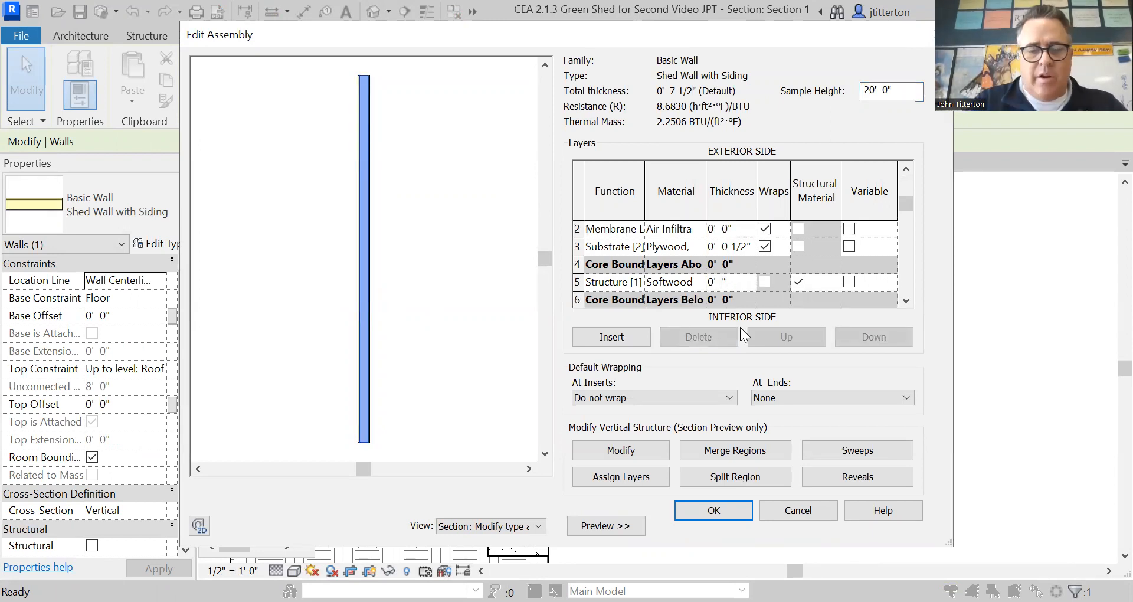
type("3.5")
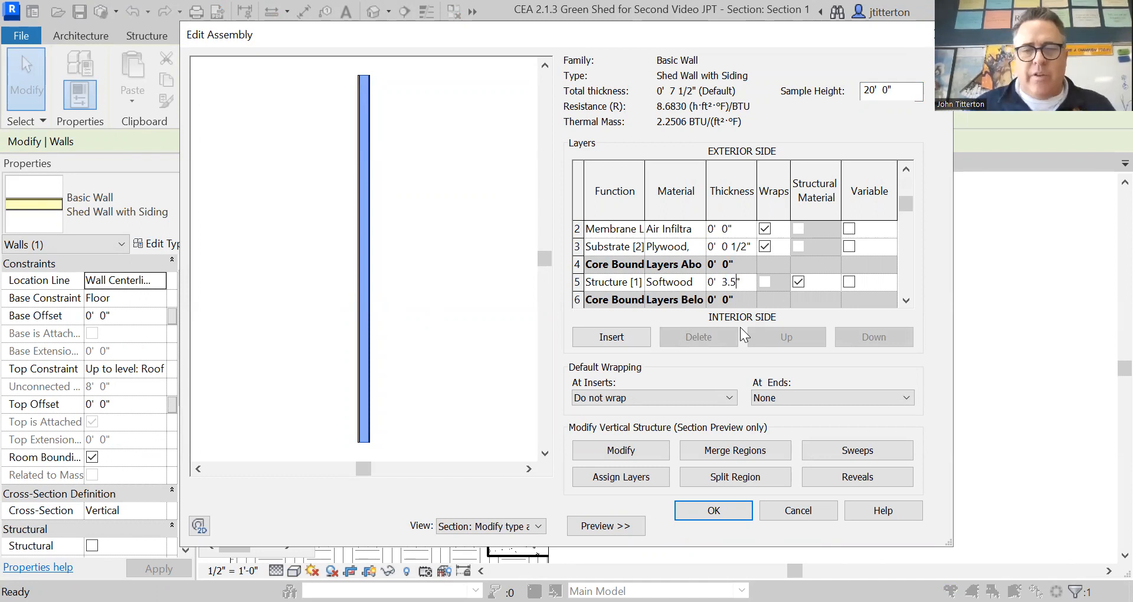
key("Tab")
left_click(714, 513)
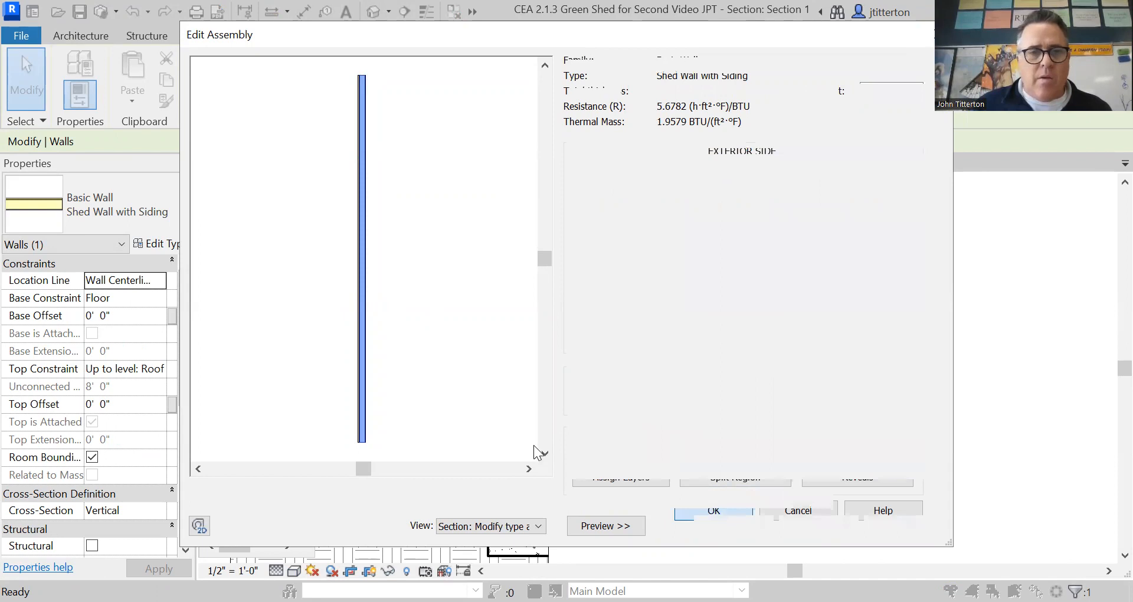
left_click(724, 525)
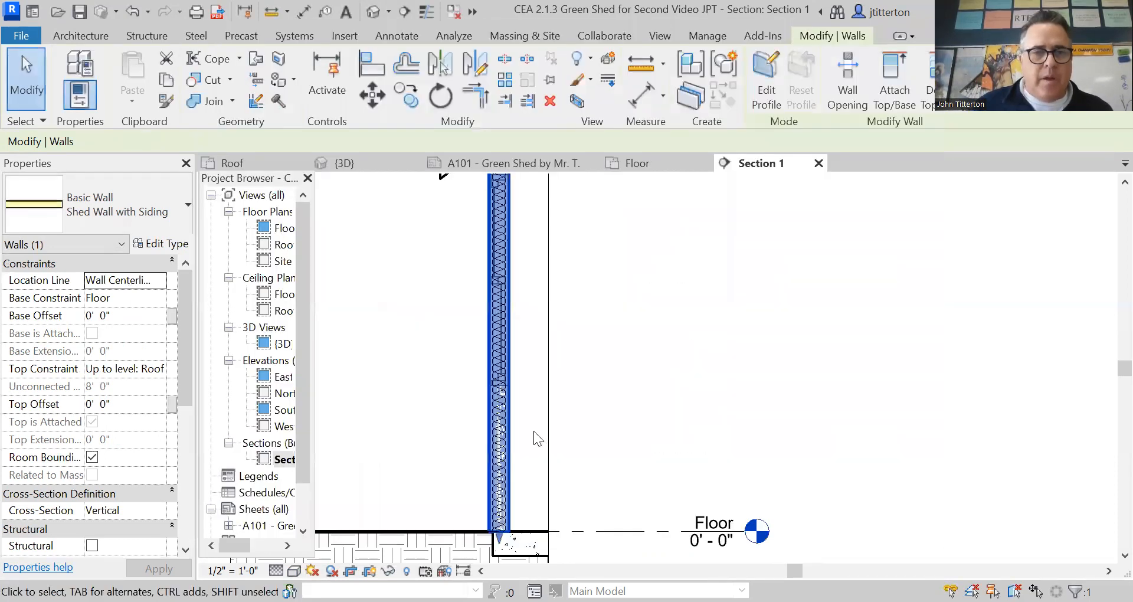
left_click(424, 355)
- Shift the 6" roof batt insulation slightly so it sits between the upper and lower faces of the sloped roof
scroll(483, 430, "down", 3)
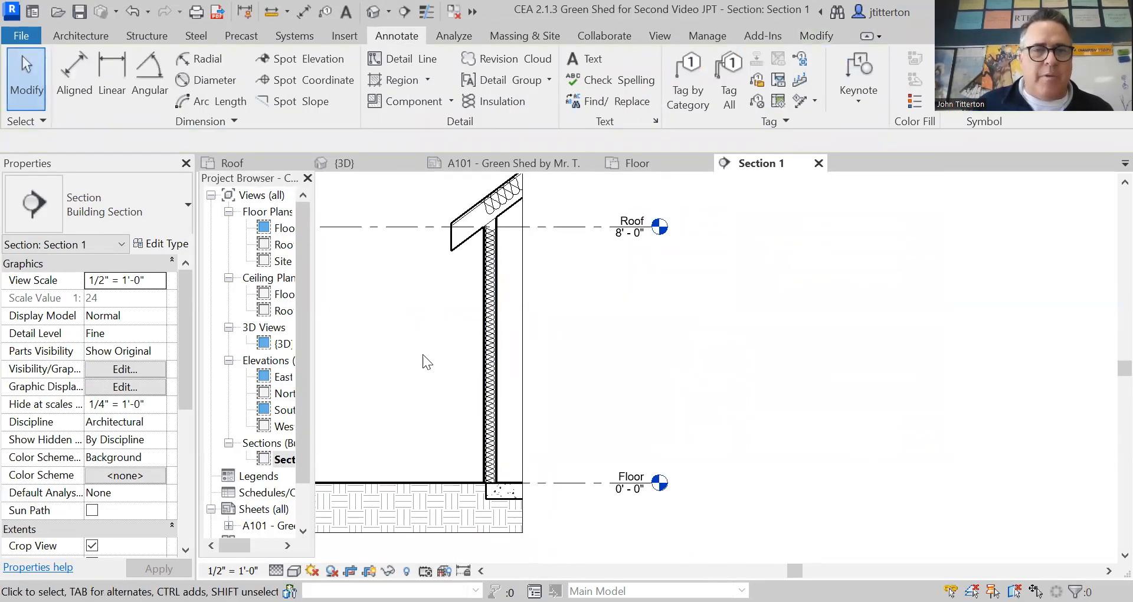
middle_click_drag(425, 362, 513, 400)
scroll(525, 298, "up", 4)
middle_click_drag(519, 235, 608, 301)
scroll(655, 281, "up", 2)
left_click(652, 282)
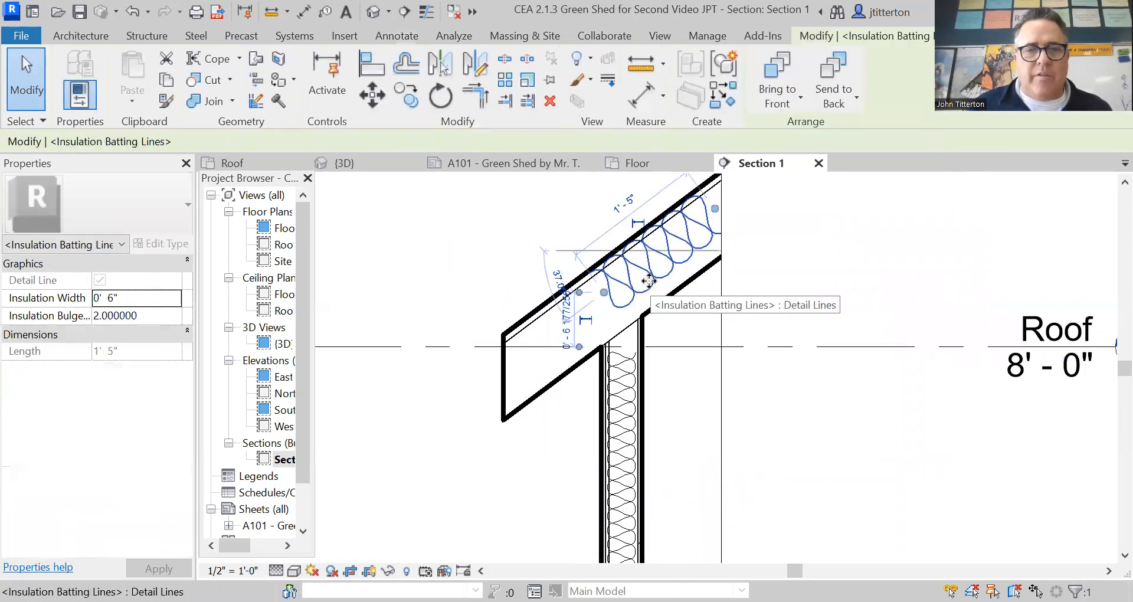
left_click_drag(650, 259, 651, 272)
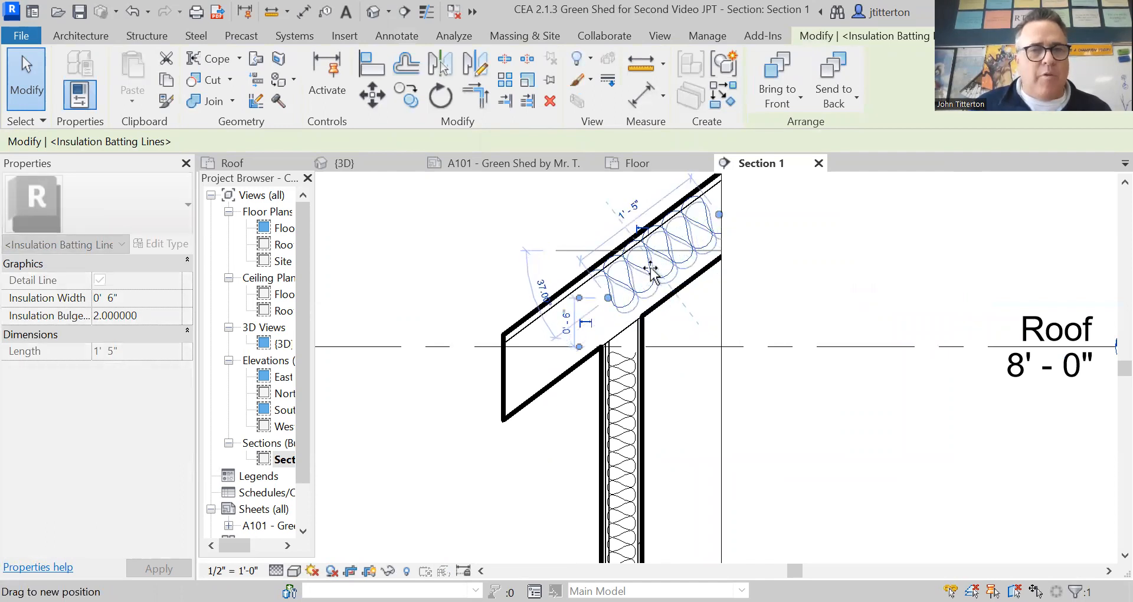
mouse_move(651, 273)
left_mouse_down()
mouse_move(748, 328)
mouse_move(658, 266)
left_mouse_up()
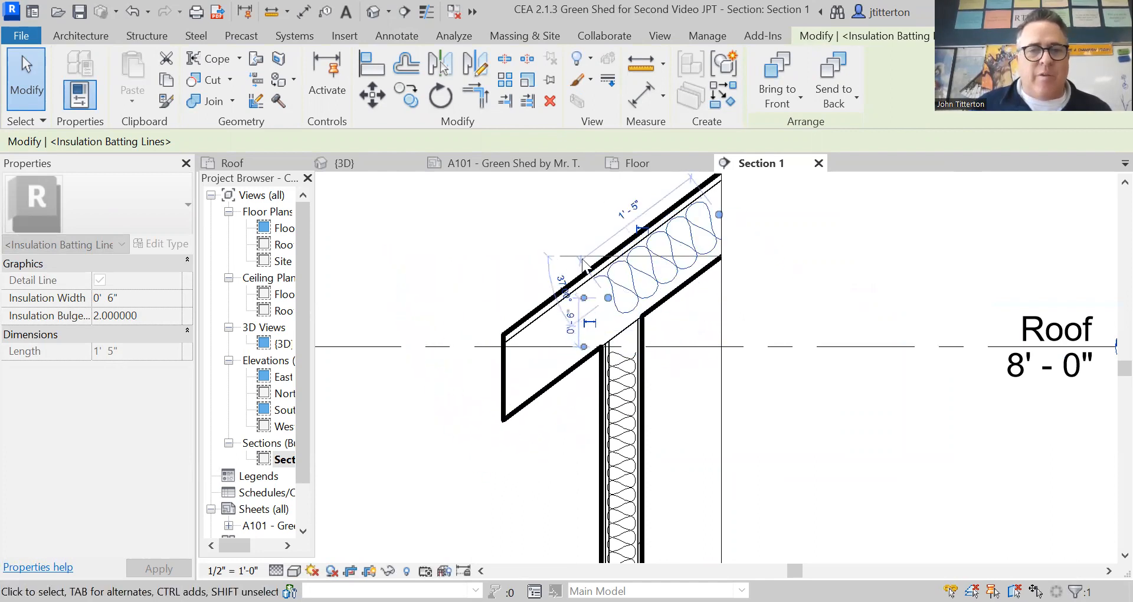
left_click(485, 254)
- Extend the lower end of the roof batt insulation down the slope to a length of about 1'-8"
left_click(630, 280)
left_click_drag(609, 297, 583, 313)
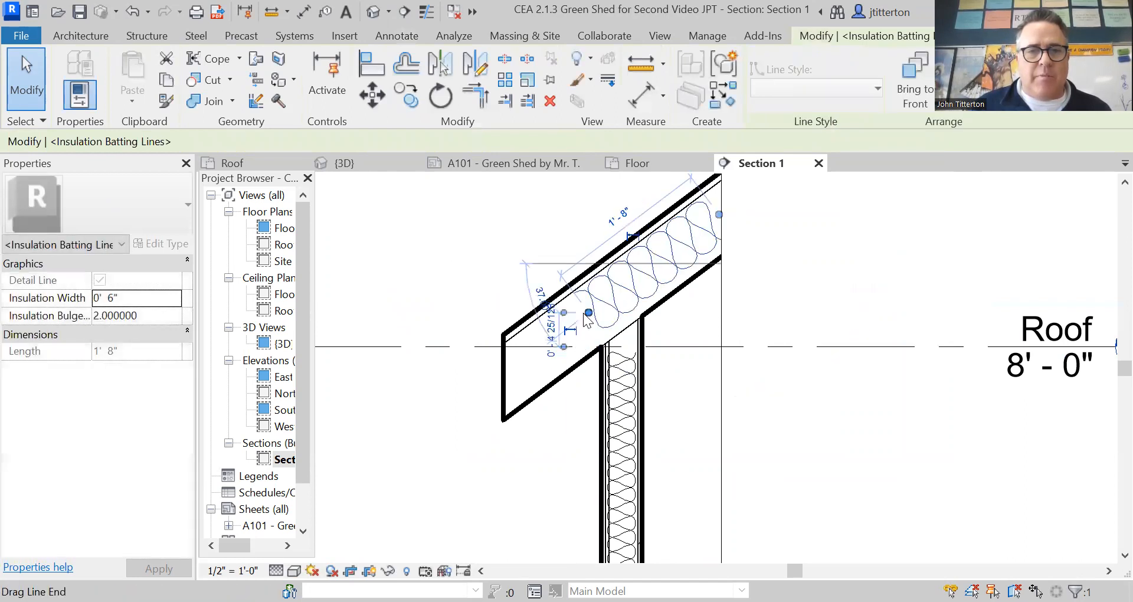
left_click(513, 278)
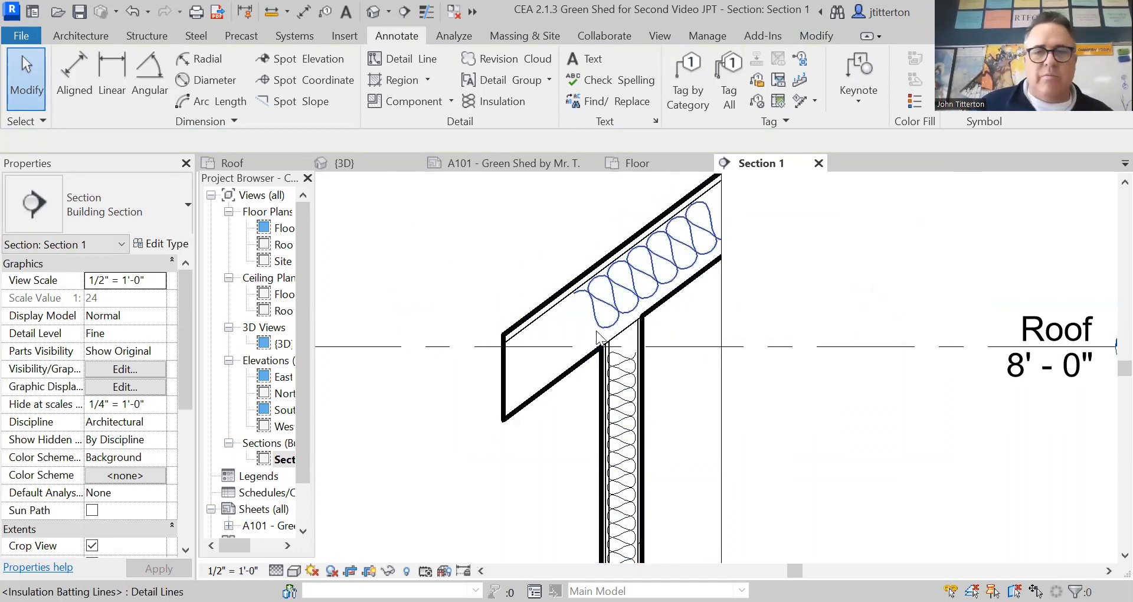
- Add a text note "Batt insulation" with a two-segment leader pointing to the roof insulation, placed above the roof slope
scroll(597, 336, "down", 3)
scroll(571, 281, "up", 3)
middle_click_drag(584, 299, 679, 361)
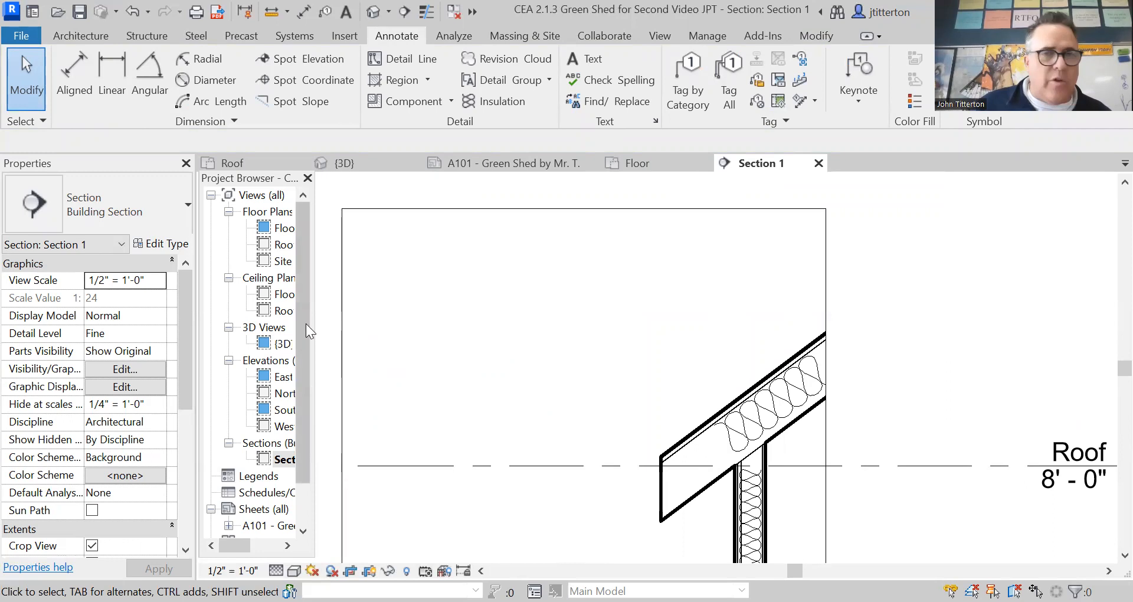
left_click(584, 59)
left_click(764, 95)
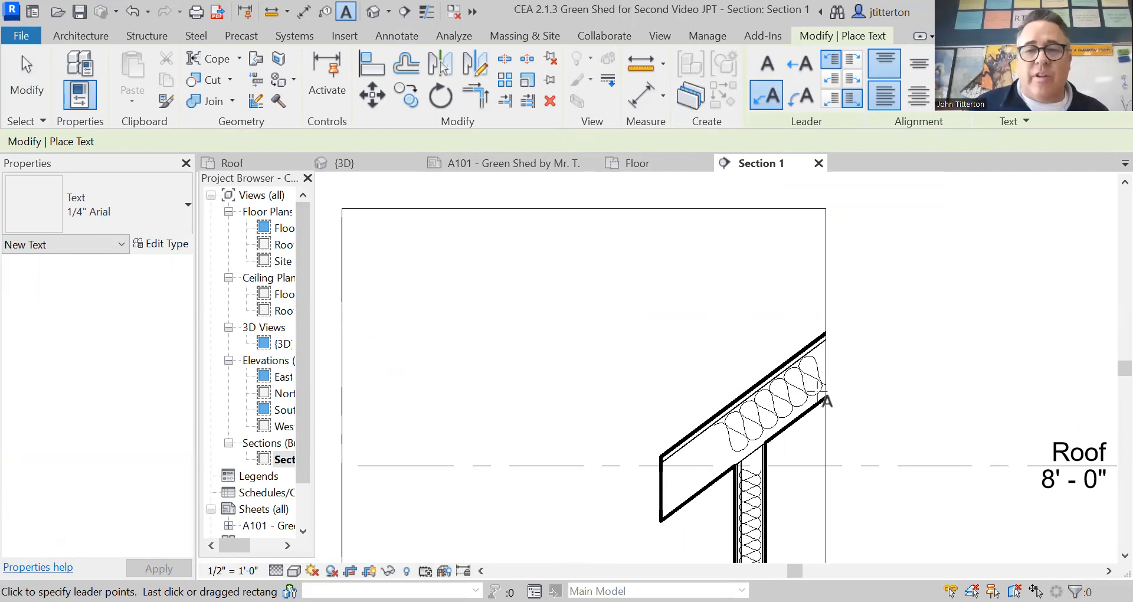
left_click(796, 383)
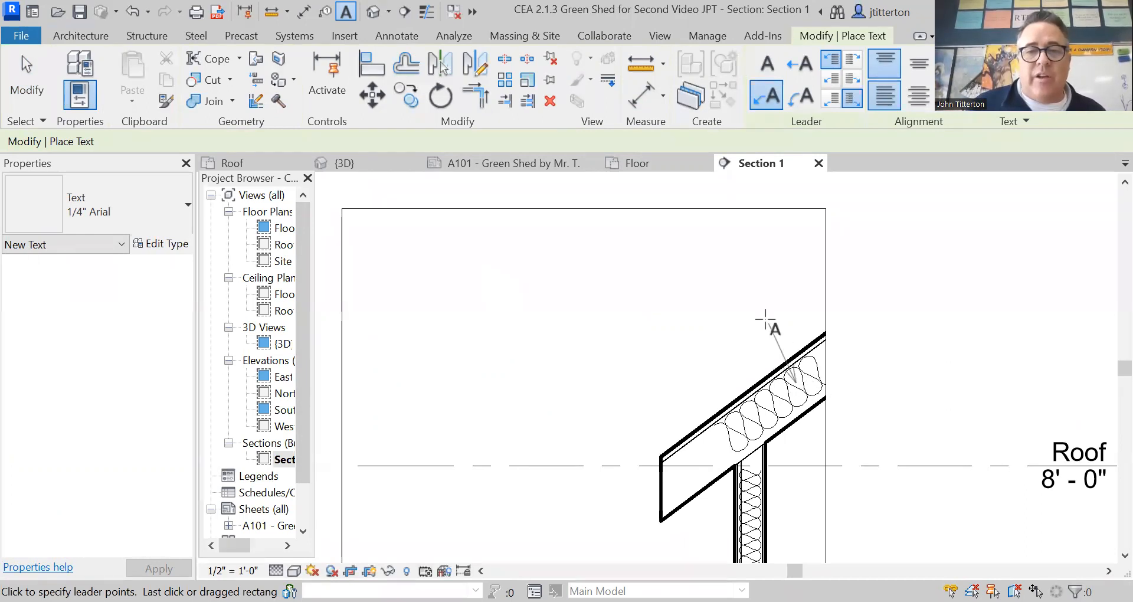
left_click(750, 282)
left_click(714, 281)
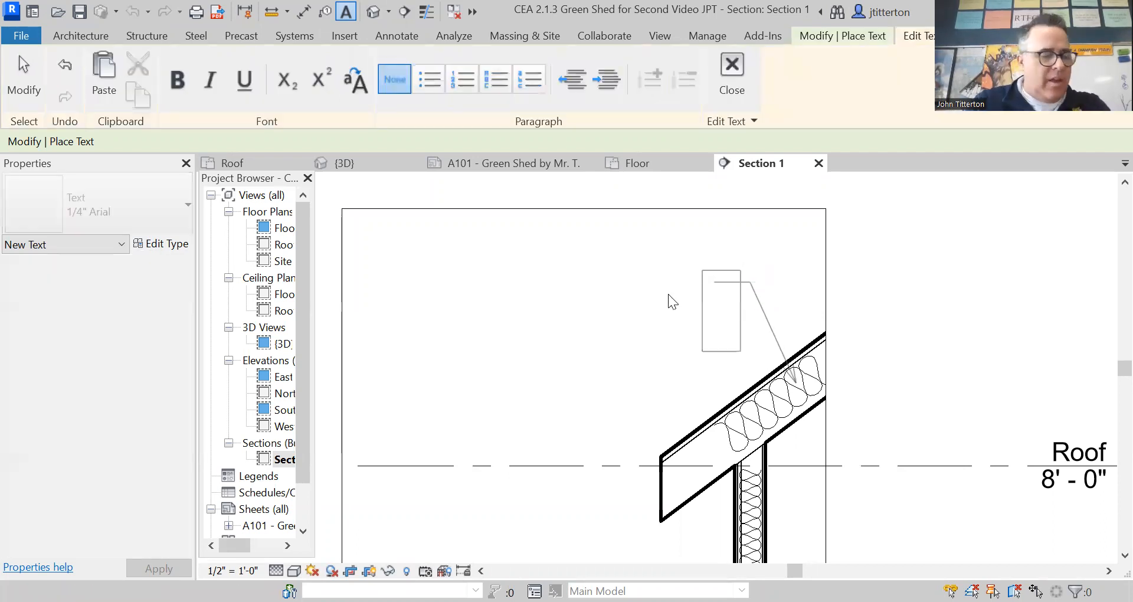
type("Batt insu")
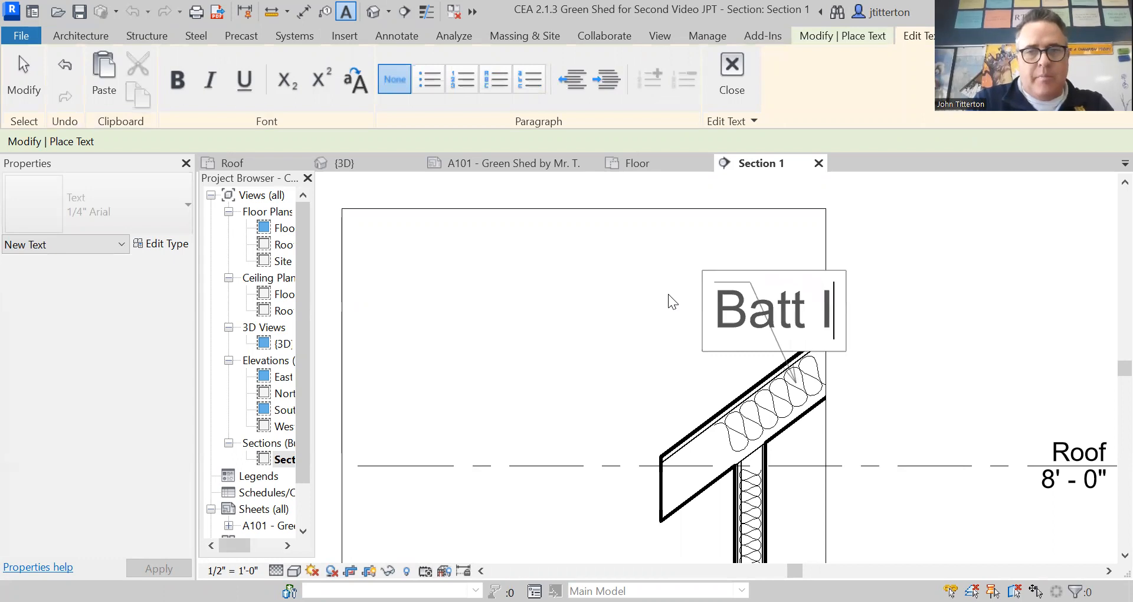
type("lation")
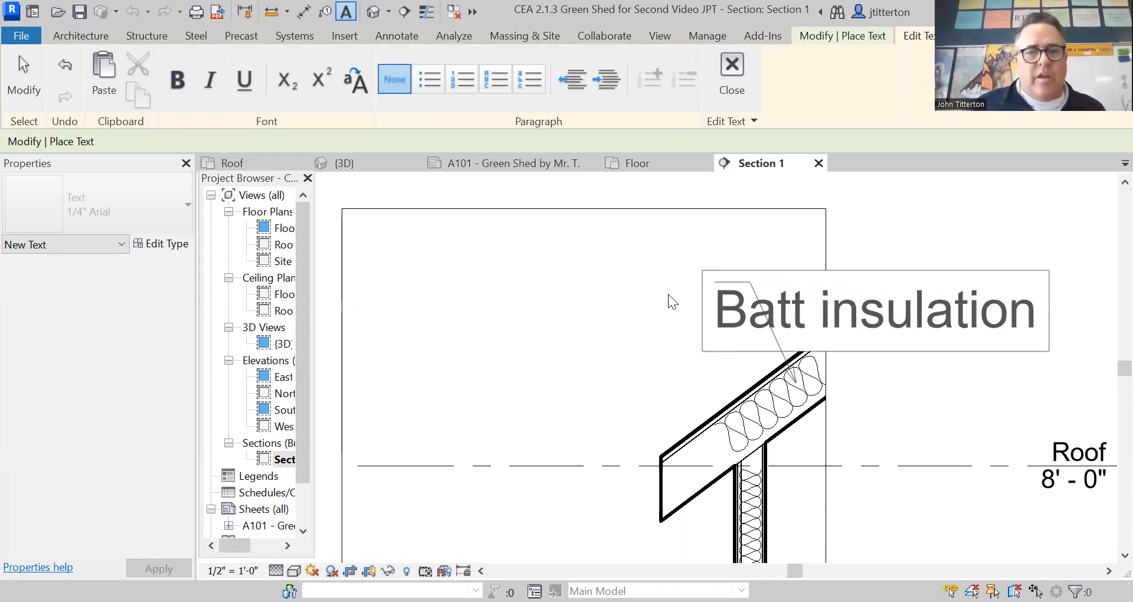
left_click(668, 294)
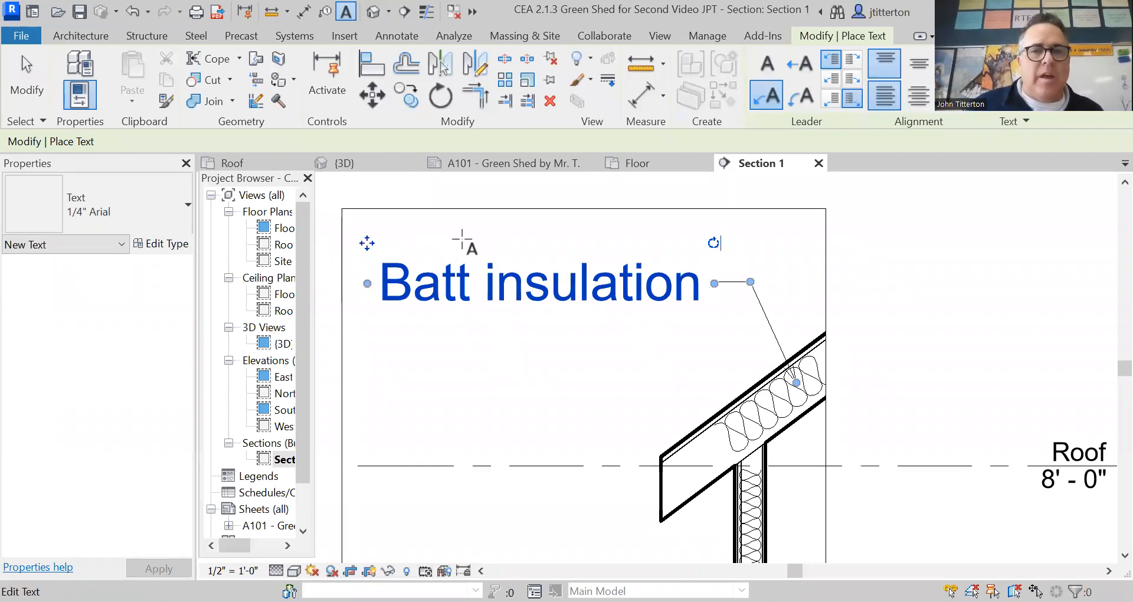
key("Escape")
key("Escape")
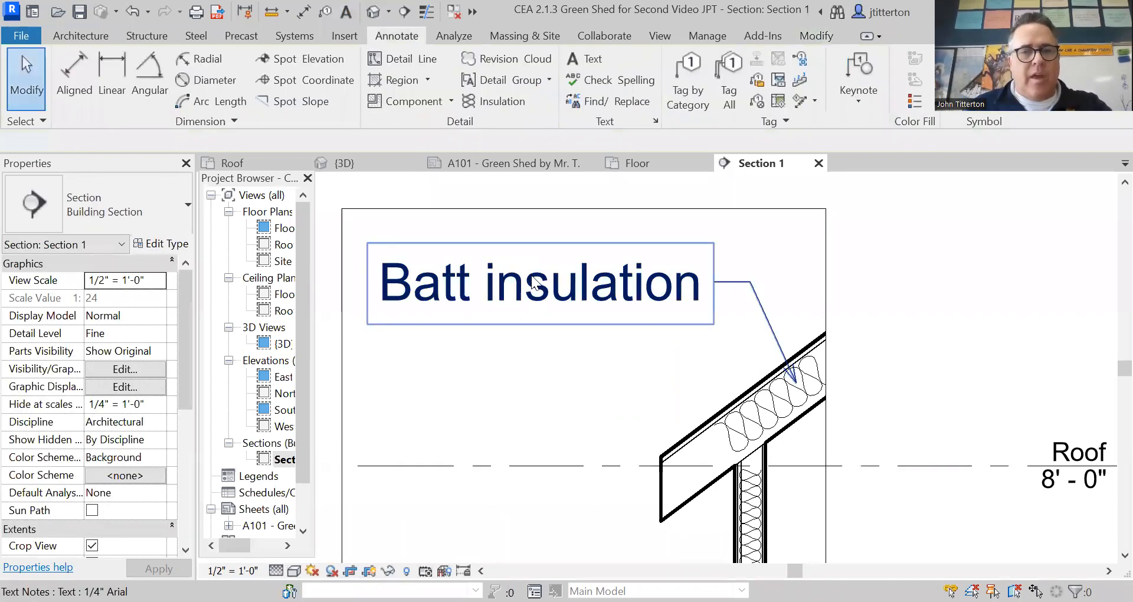
- Change the "Batt insulation" note to the 3/32" Arial text type
left_click(598, 326)
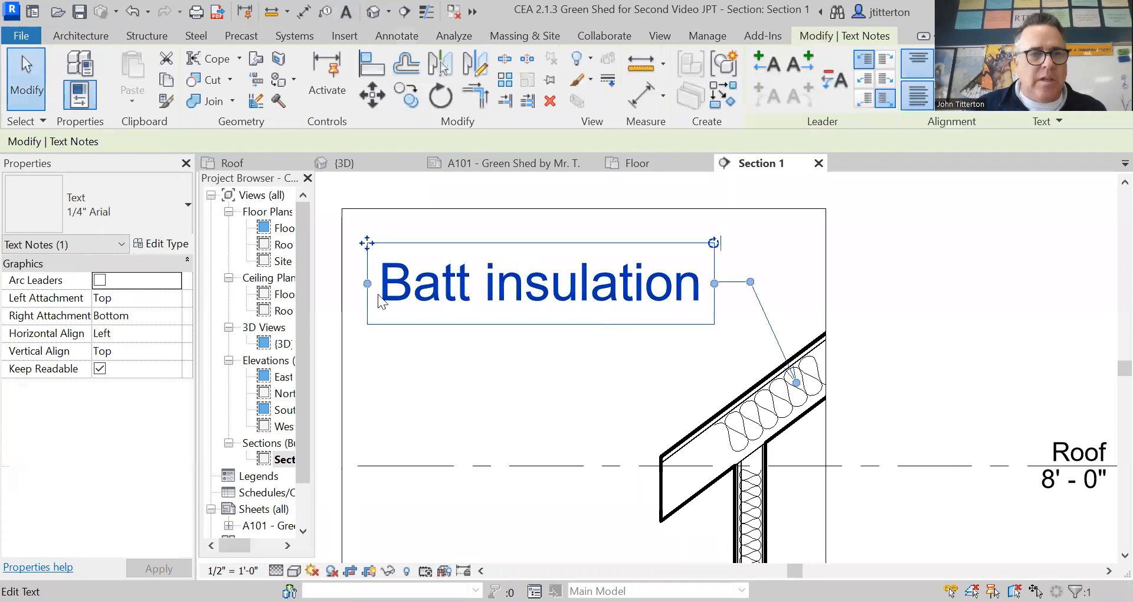
left_click(128, 196)
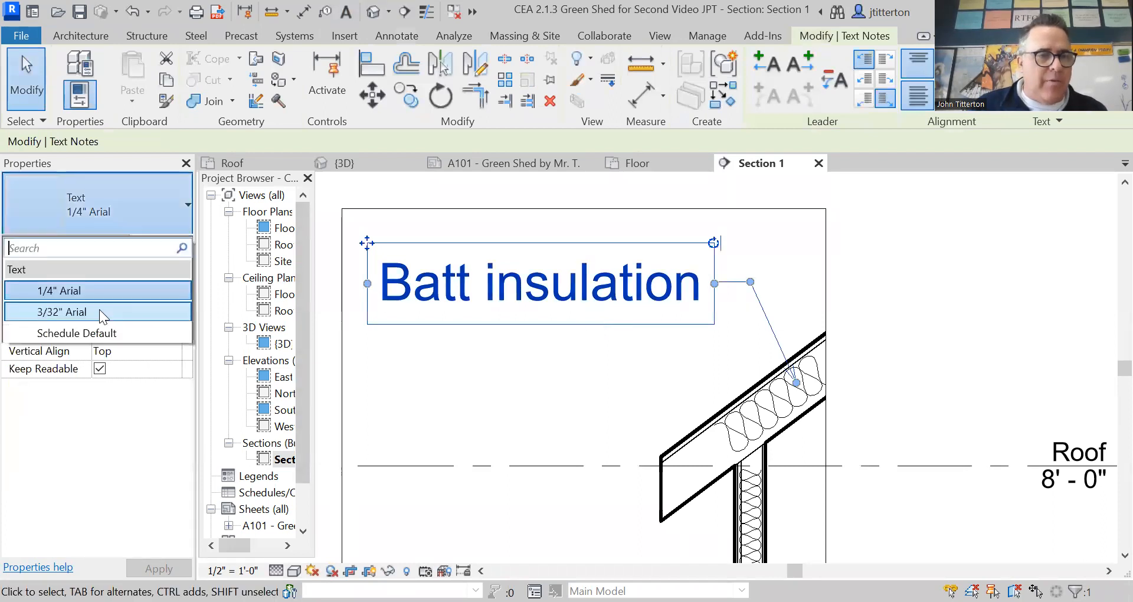
left_click(99, 309)
left_click(494, 333)
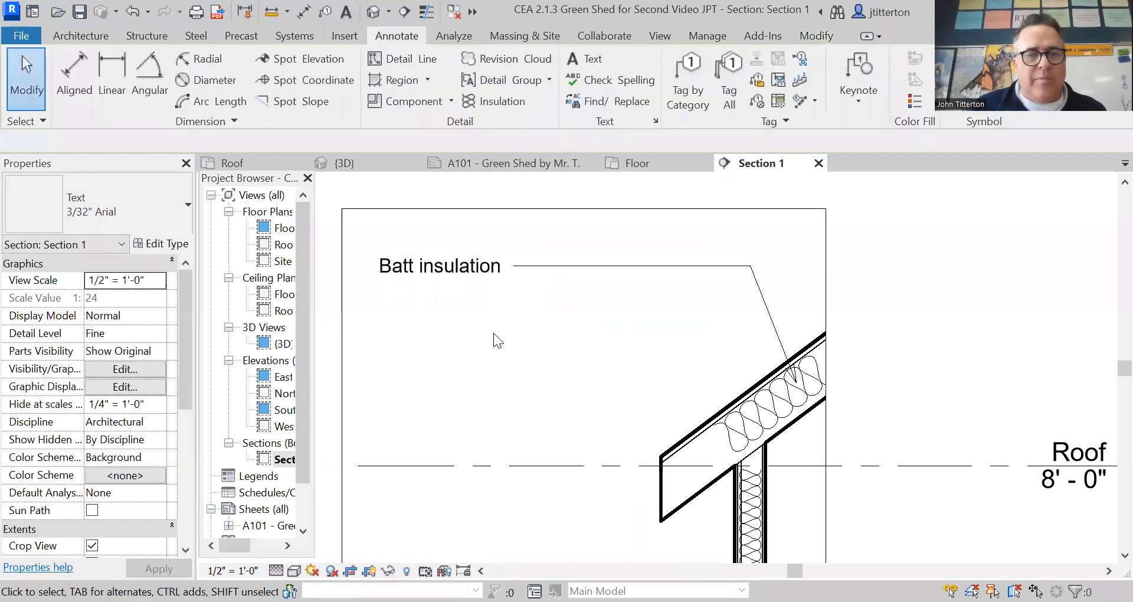
- Shorten the "Batt insulation" note's horizontal leader segment and bring the text closer to the leader bend
left_click(496, 263)
left_click_drag(513, 266, 707, 265)
left_click_drag(366, 265, 557, 270, "ctrl")
left_click(554, 321)
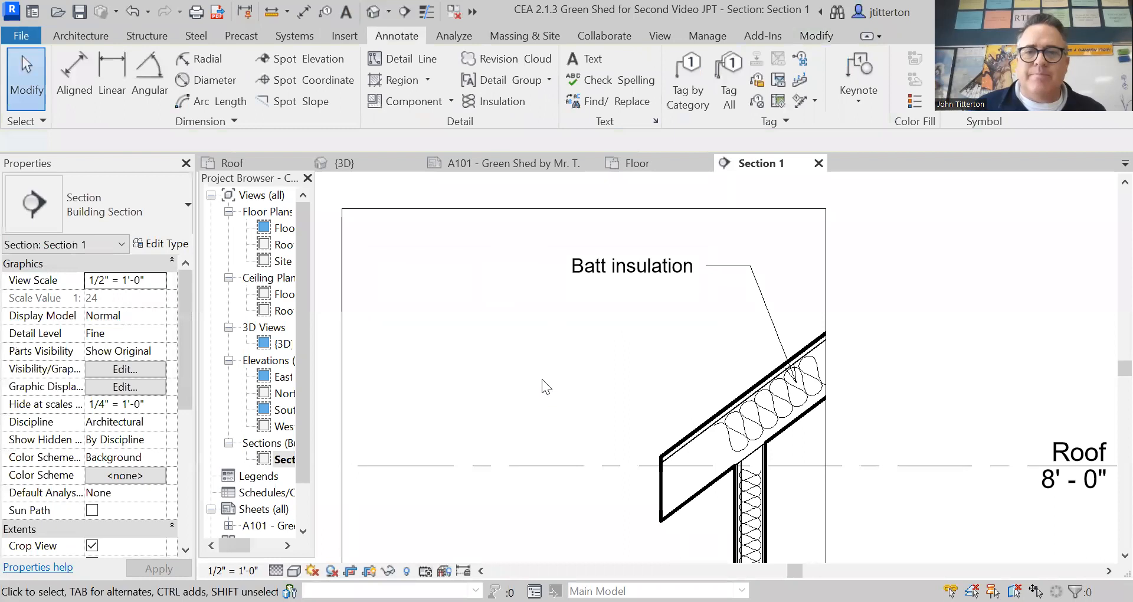
- Add a text note "2x8 Rafters @ 24" O. C." with a two-segment leader pointing into the roof rafter area, below the "Batt insulation" note
left_click(586, 59)
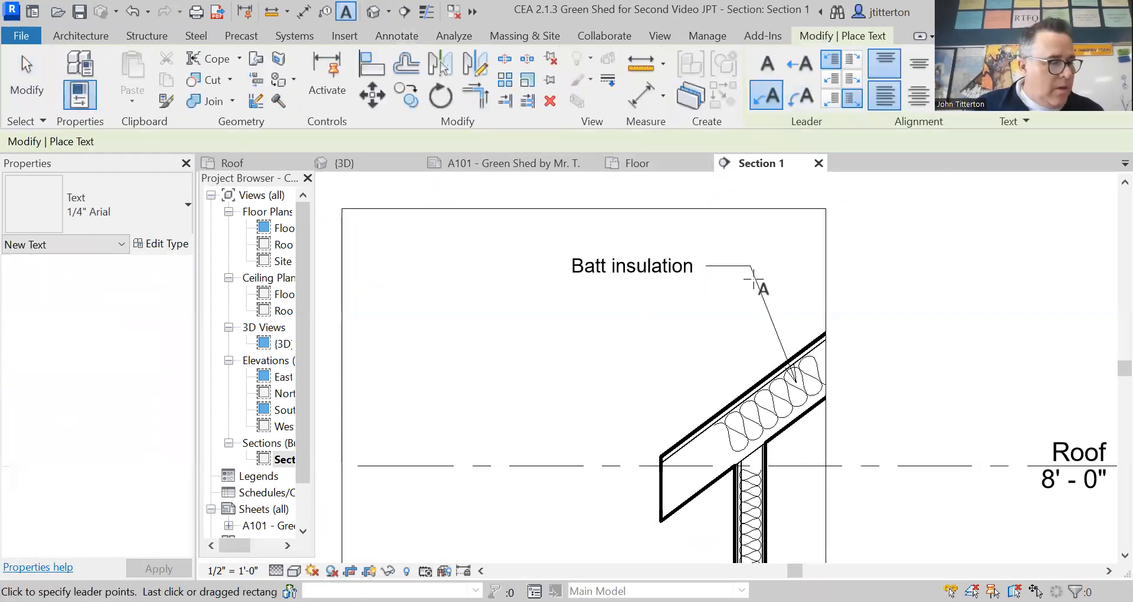
left_click(779, 406)
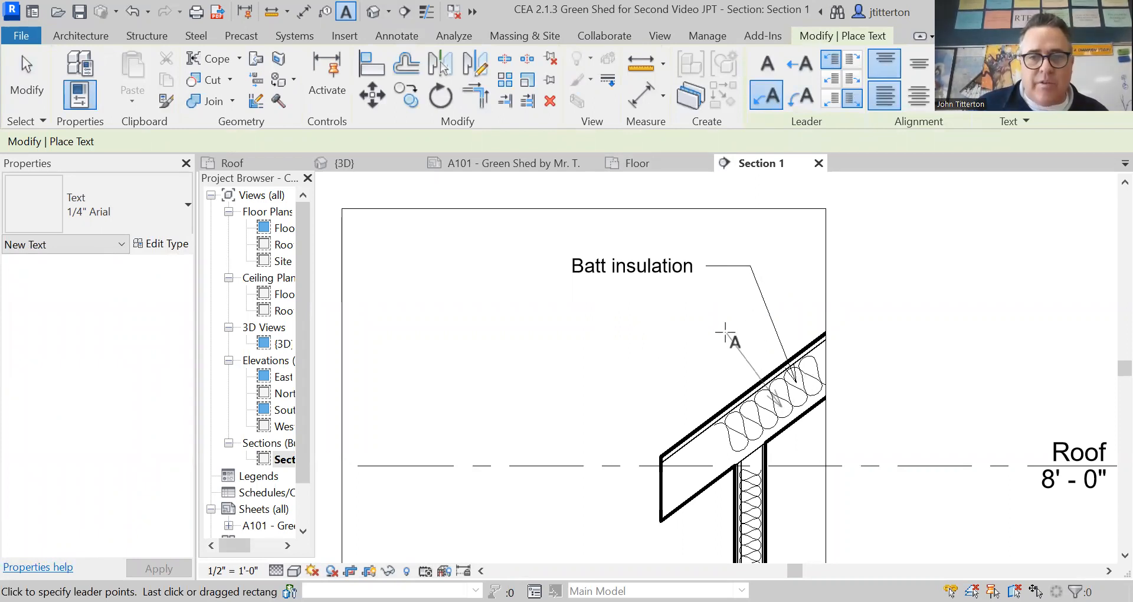
left_click(728, 318)
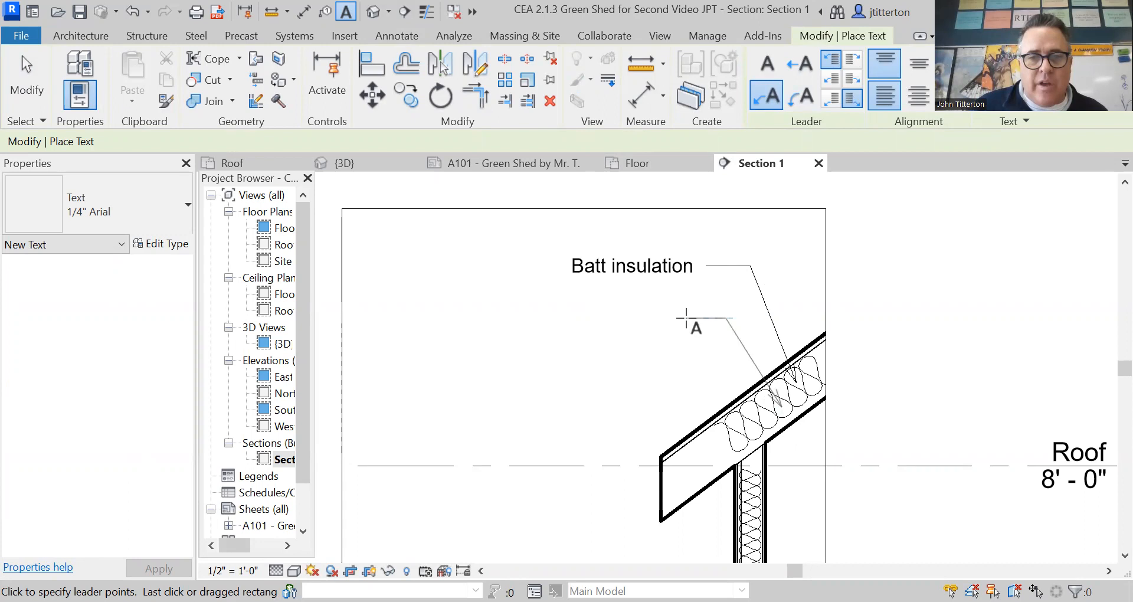
left_click(686, 317)
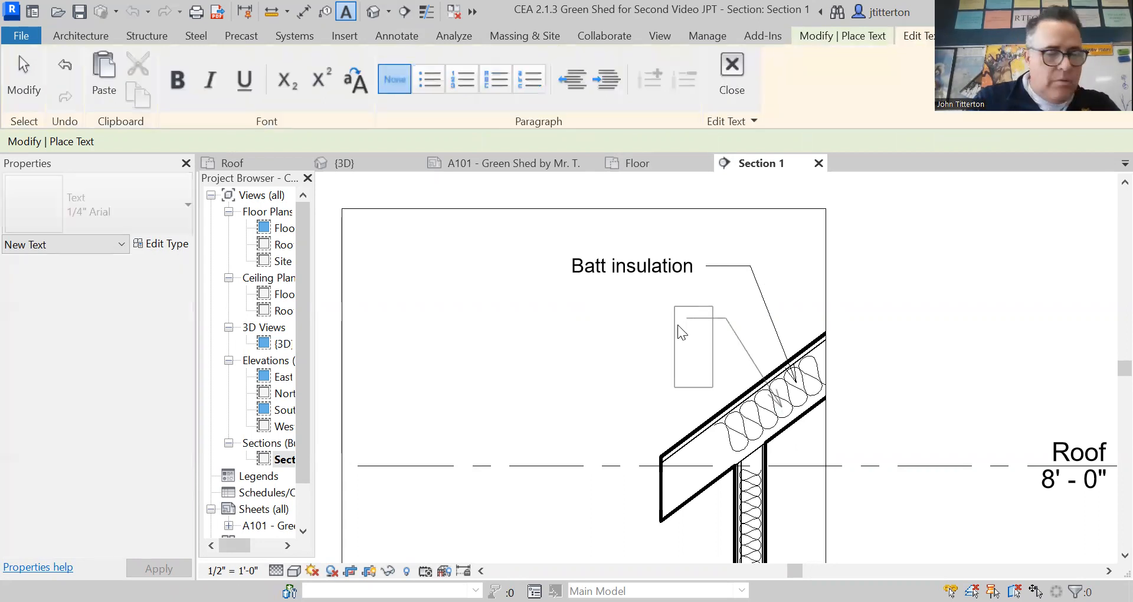
type("2x8 Rafters @ 2")
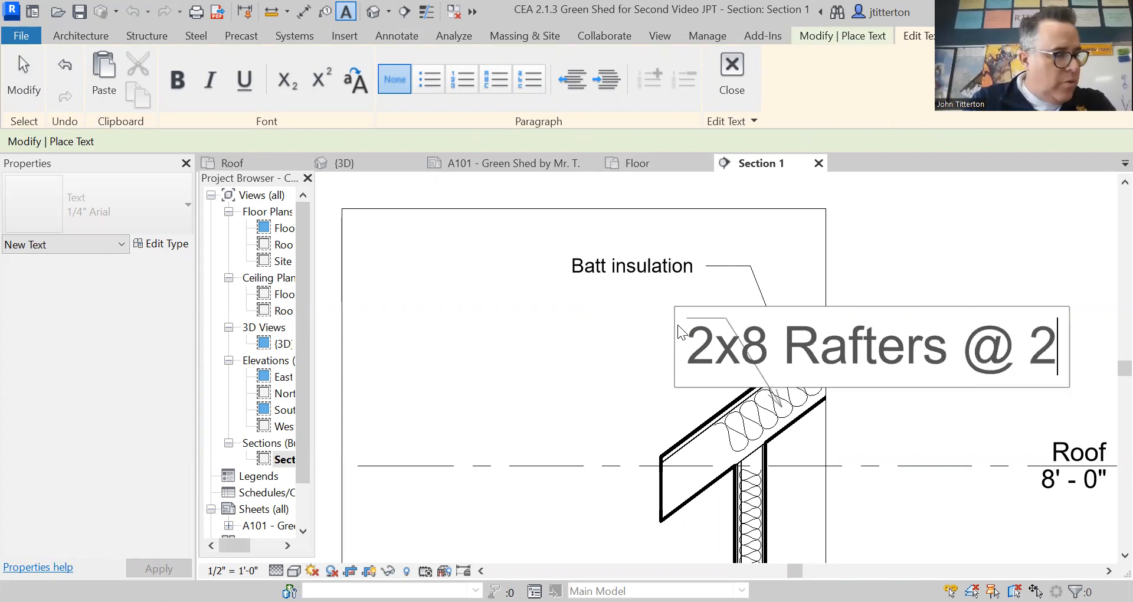
type("4\" O. C.")
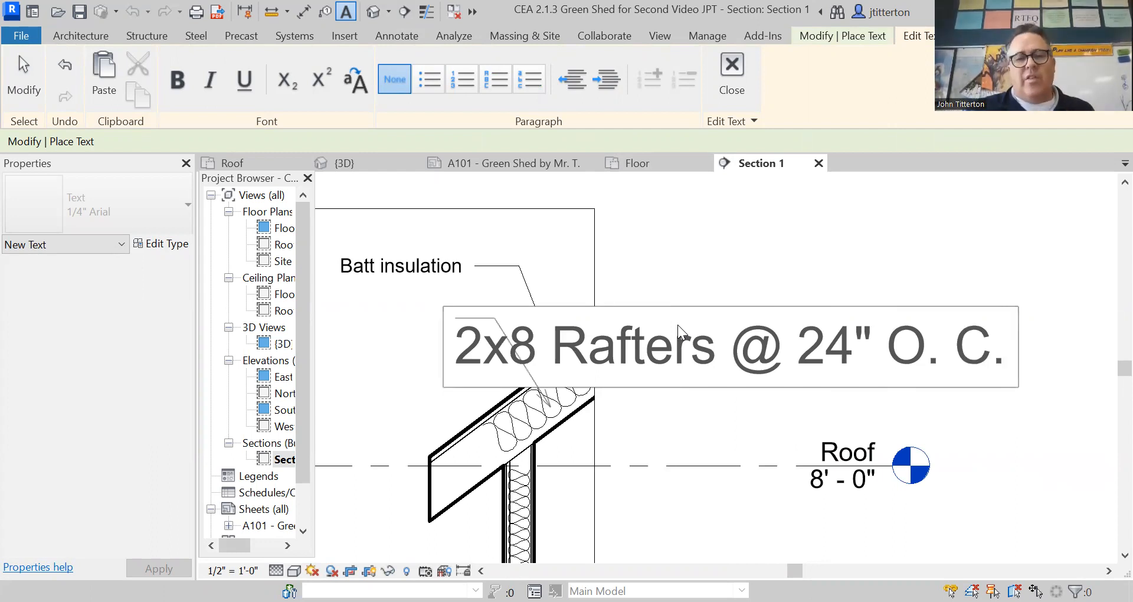
key("Return")
key("BackSpace")
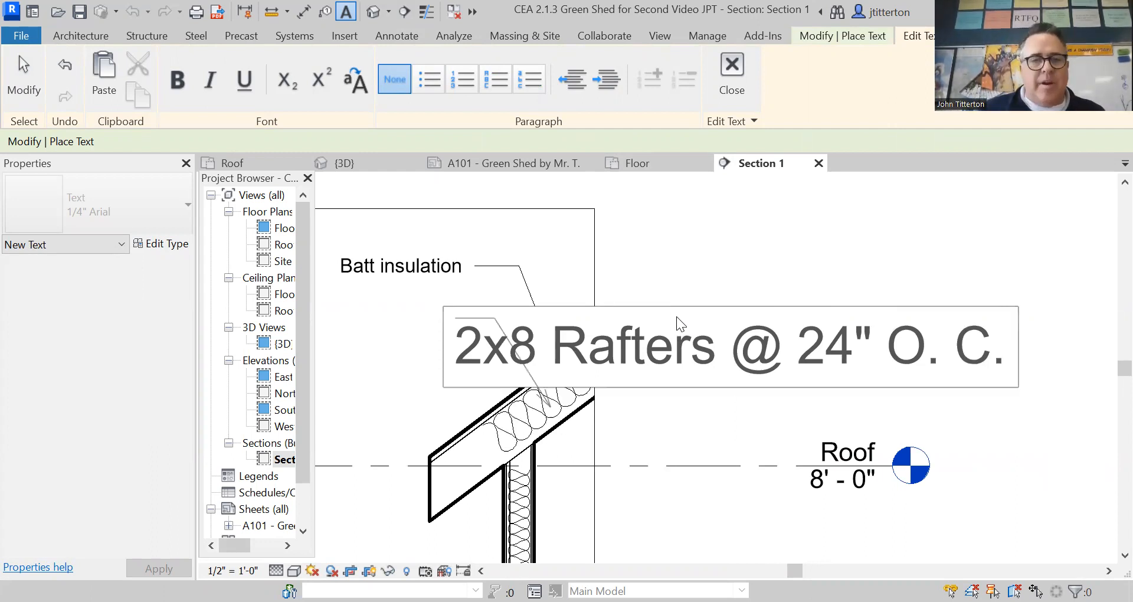
left_click(685, 236)
scroll(495, 318, "down", 5)
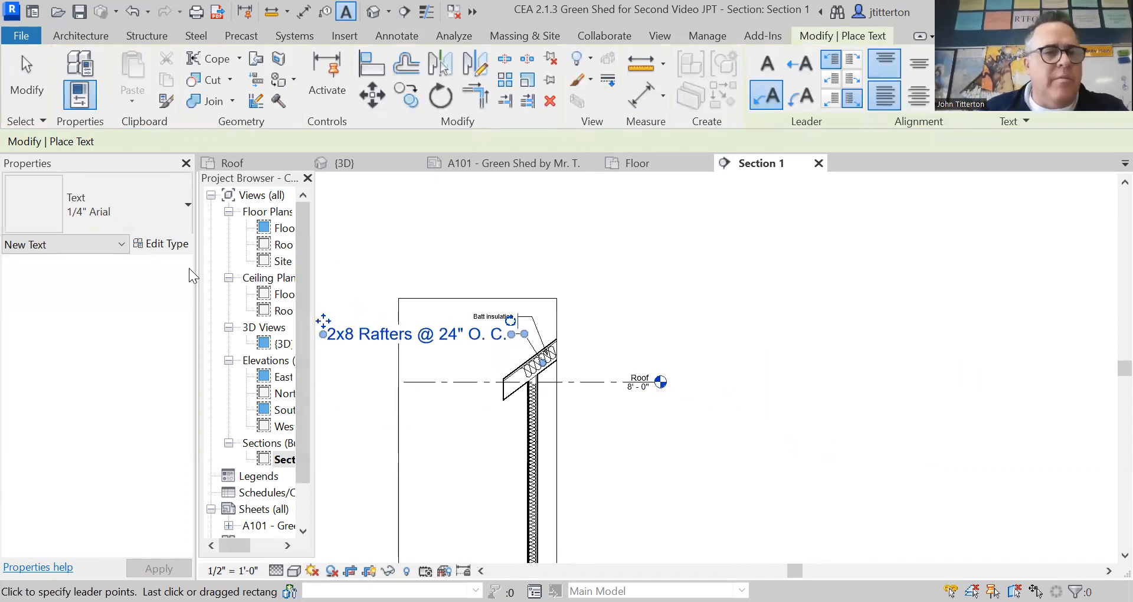
scroll(387, 334, "up", 1)
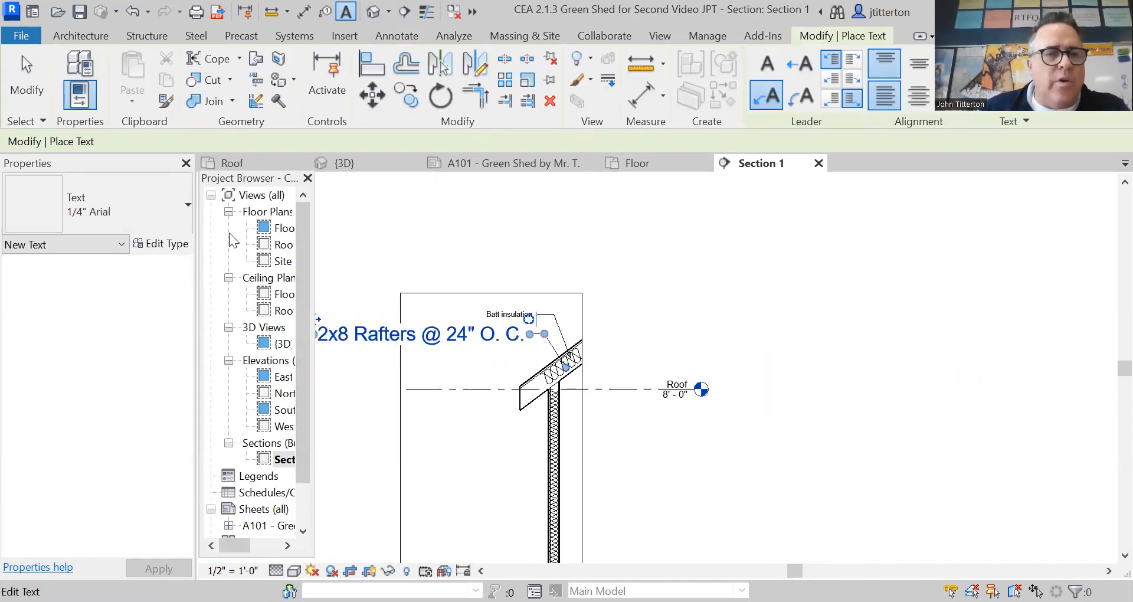
key("Escape")
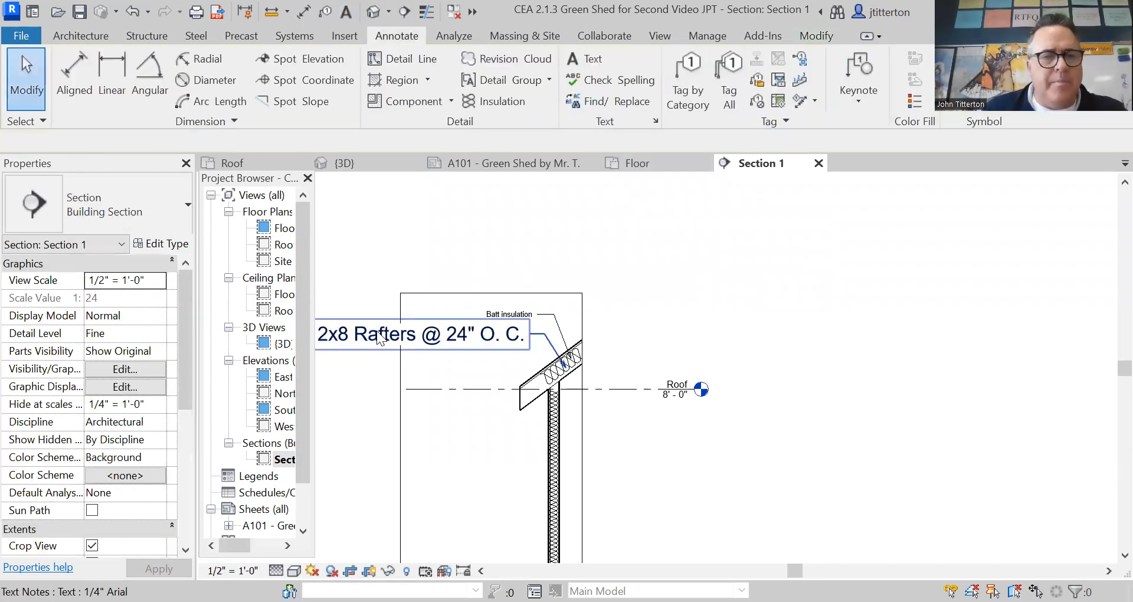
- Change the "2x8 Rafters @ 24" O. C." note to the 3/32" Arial text type
left_click(377, 336)
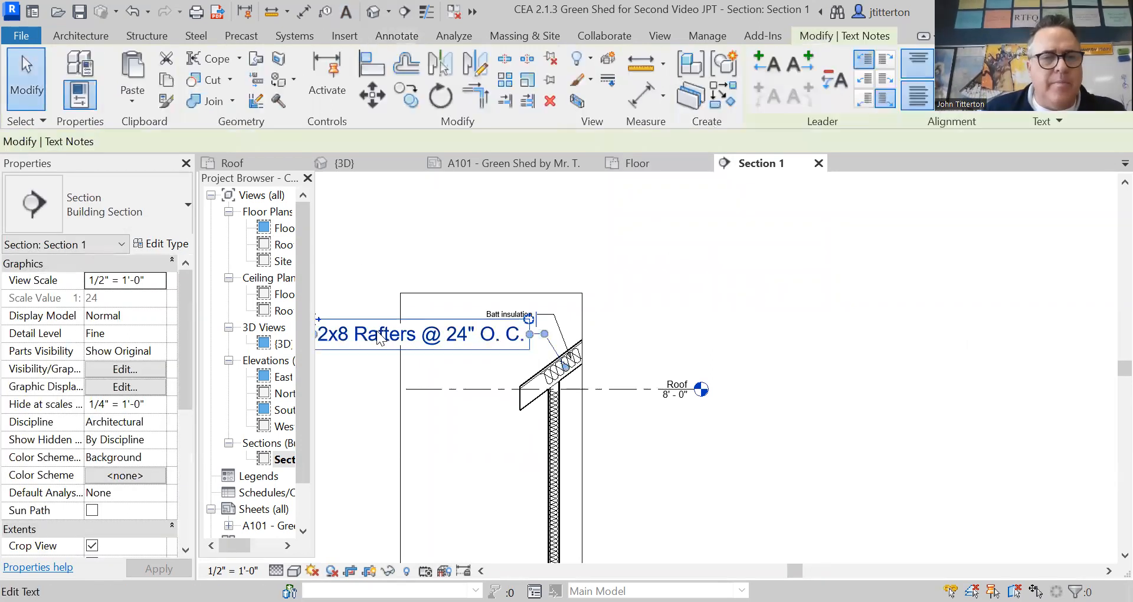
left_click(163, 201)
left_click(105, 315)
- Narrow the rafter note's text box to fit its text so that the text sits close to its leader
left_click_drag(402, 328, 539, 333)
scroll(335, 366, "down", 1)
scroll(348, 365, "up", 3)
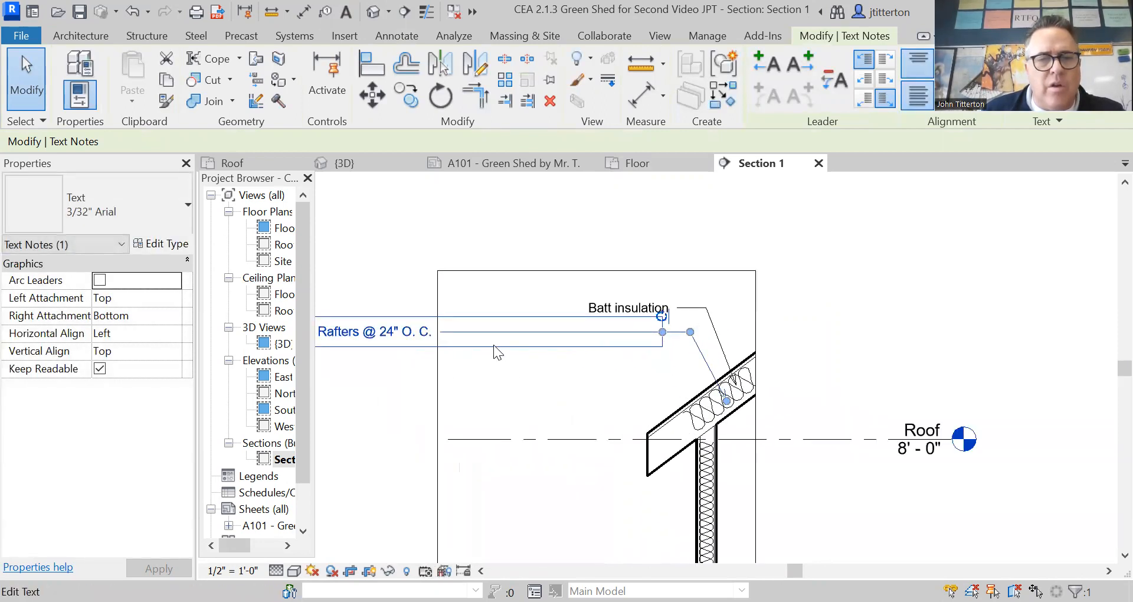
scroll(352, 356, "down", 1)
middle_click_drag(349, 374, 494, 376)
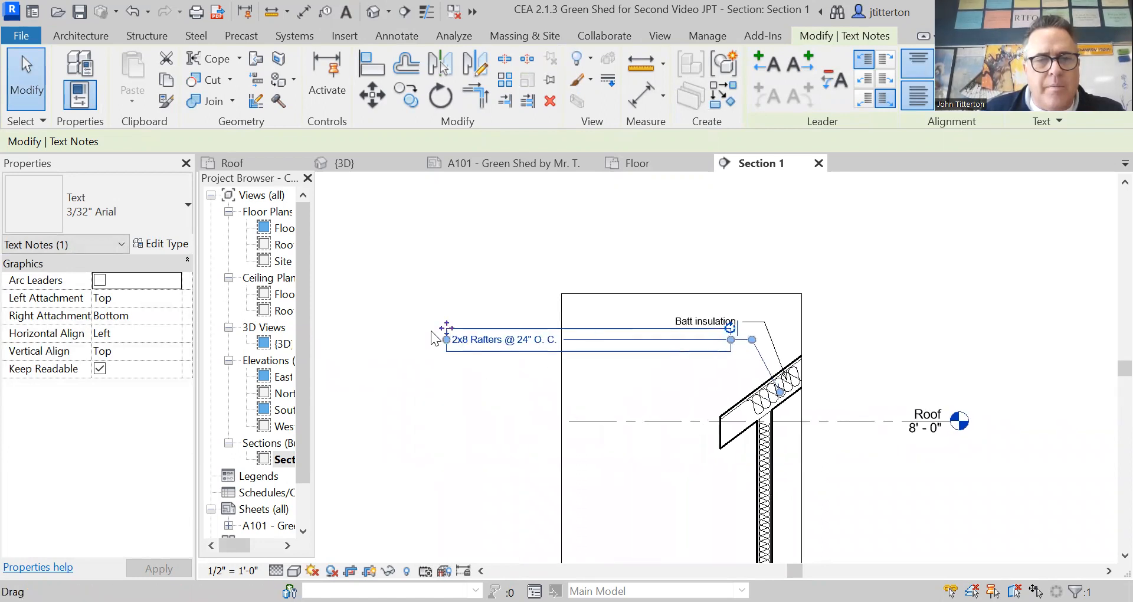
mouse_move(447, 342)
left_mouse_down()
mouse_move(622, 354)
mouse_move(610, 354)
left_mouse_up()
left_click(687, 360)
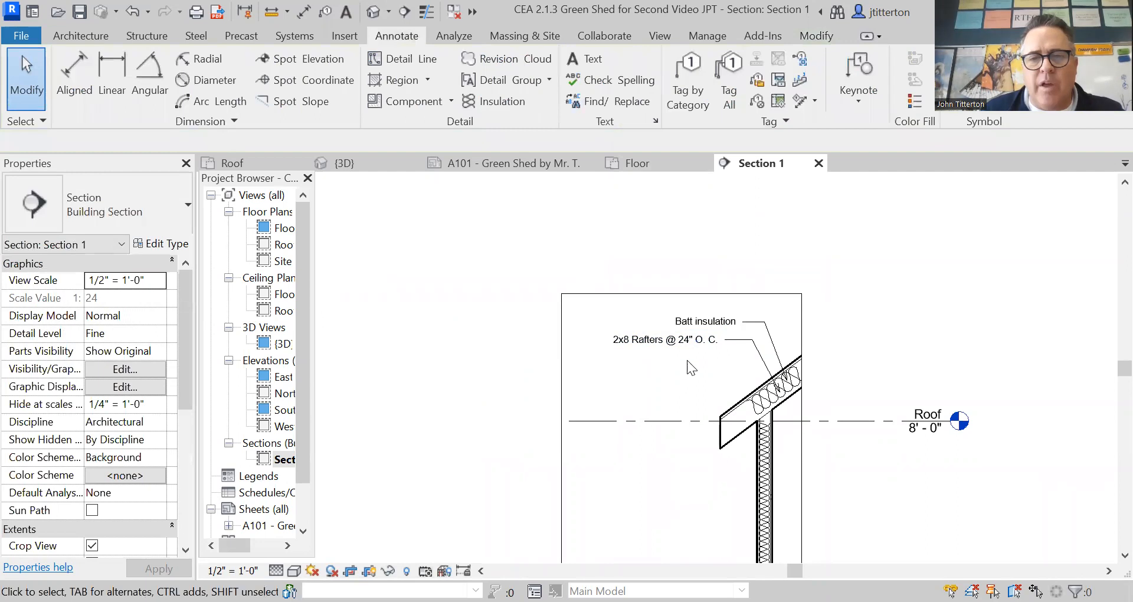
- Add a 3/32" Arial note "1/2" Plywood sheathing" with a two-segment leader pointing to the roof sheathing, below the rafter note
scroll(707, 357, "up", 2)
scroll(707, 357, "up", 1)
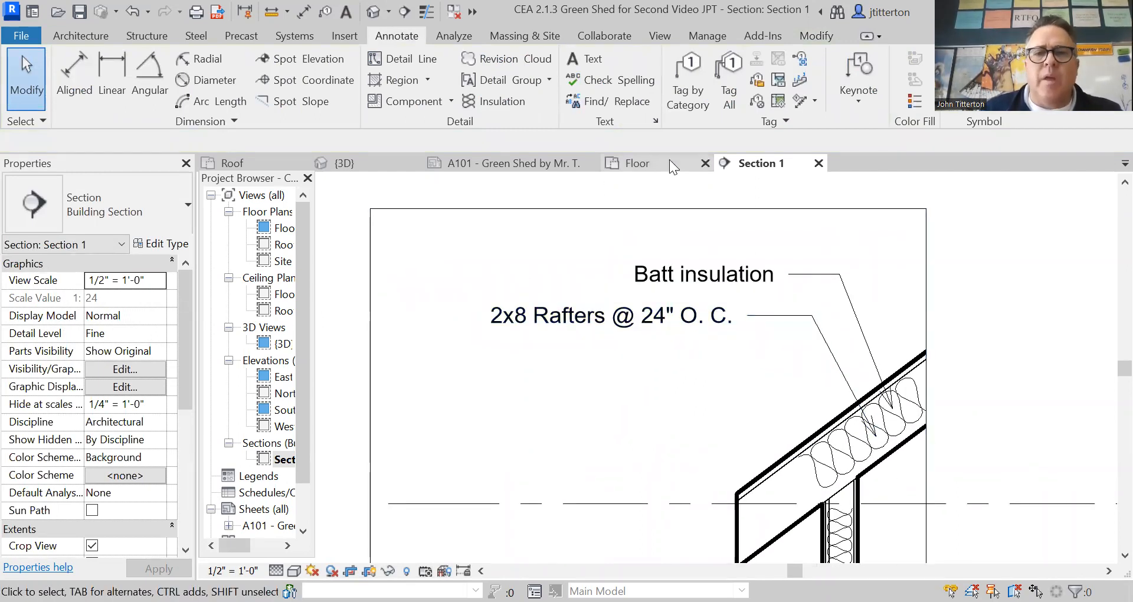
left_click(587, 59)
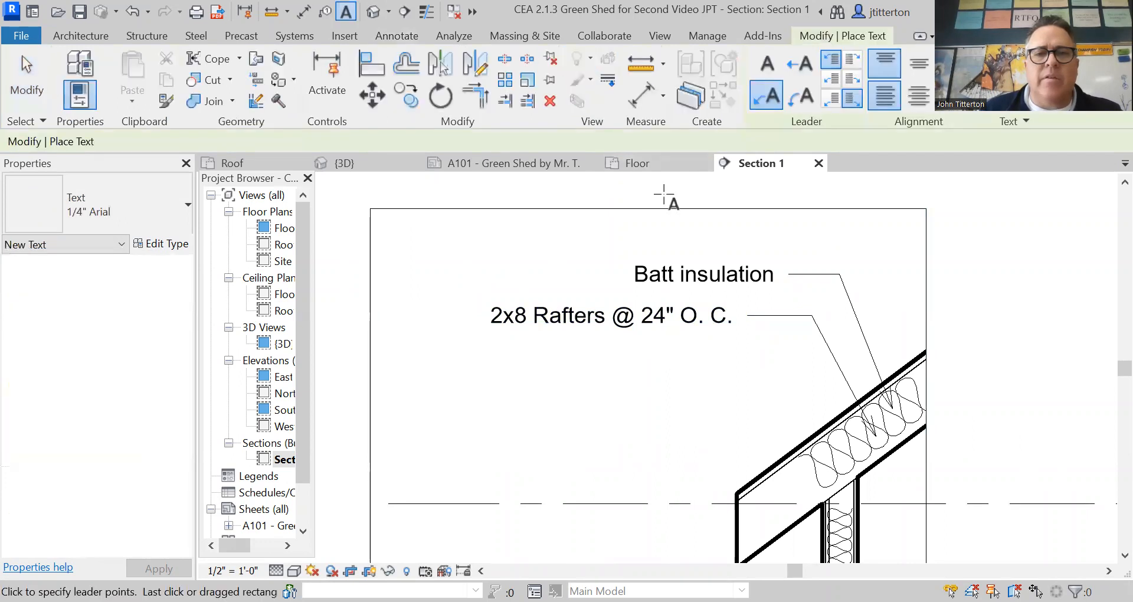
left_click(176, 204)
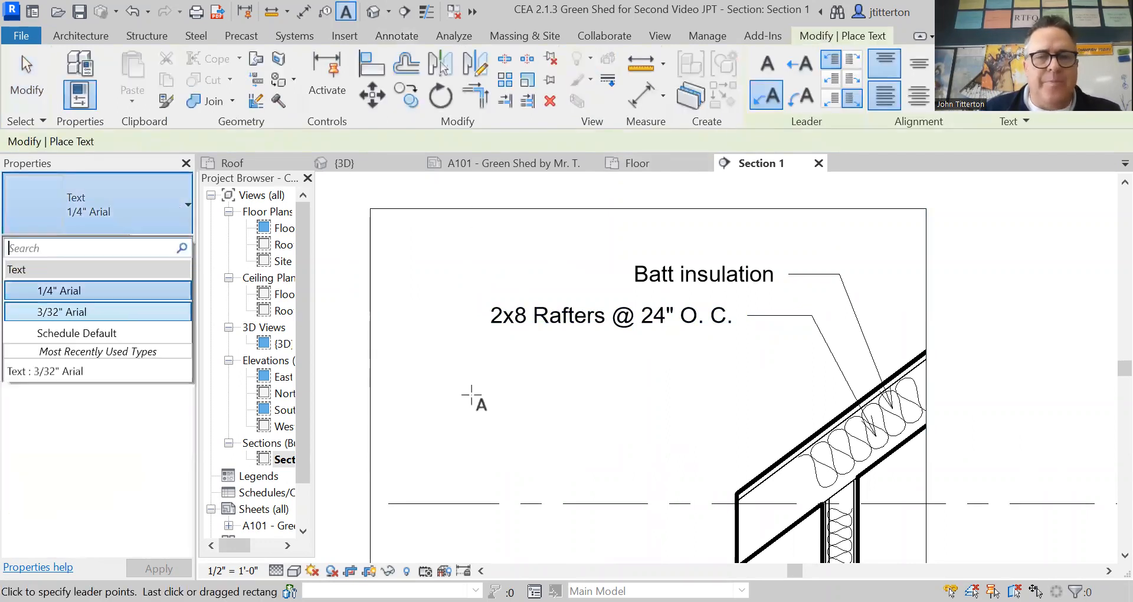
left_click(89, 311)
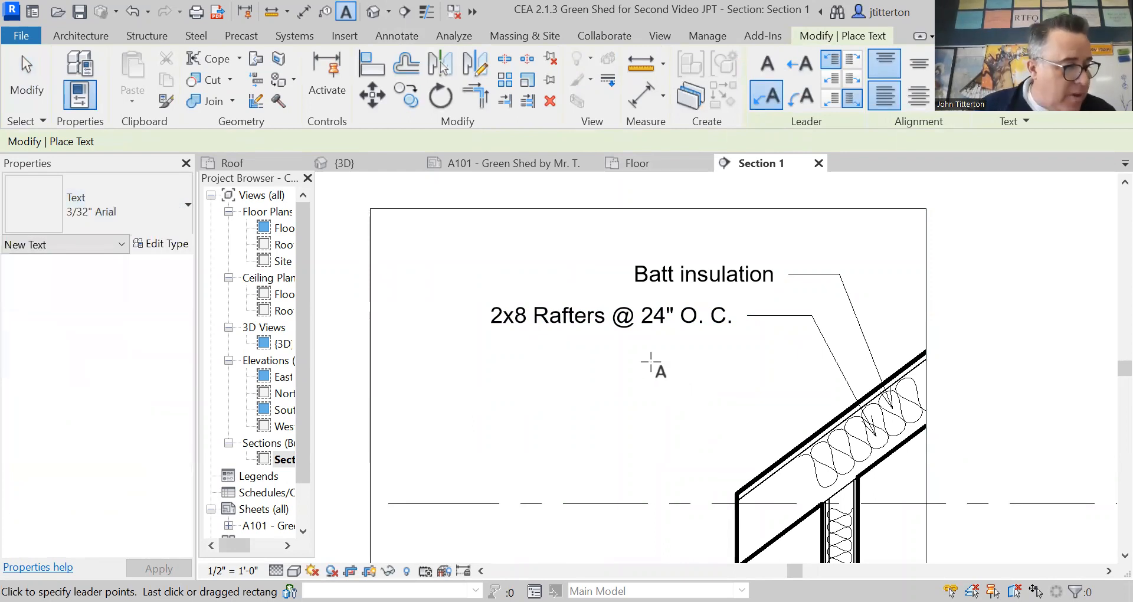
left_click(832, 421)
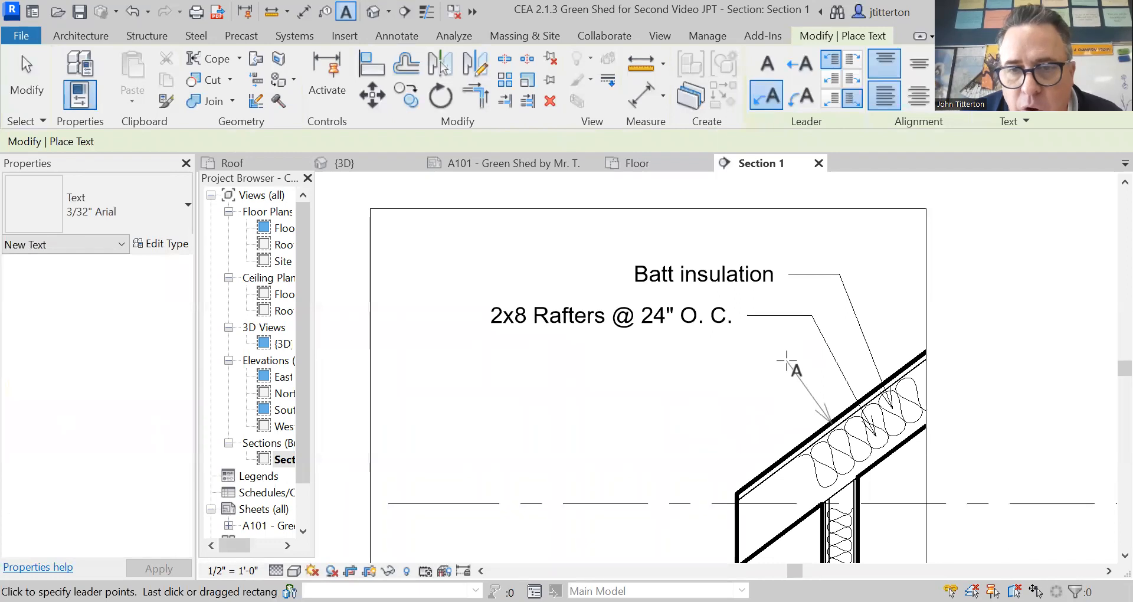
left_click(765, 359)
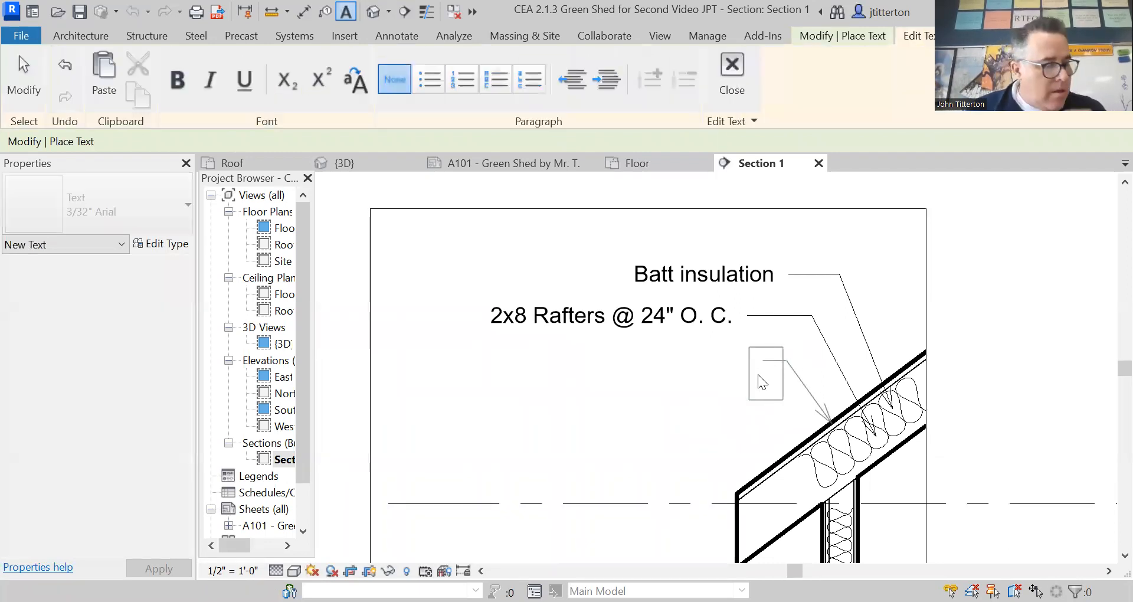
type("1/2\" Plywood sheathing")
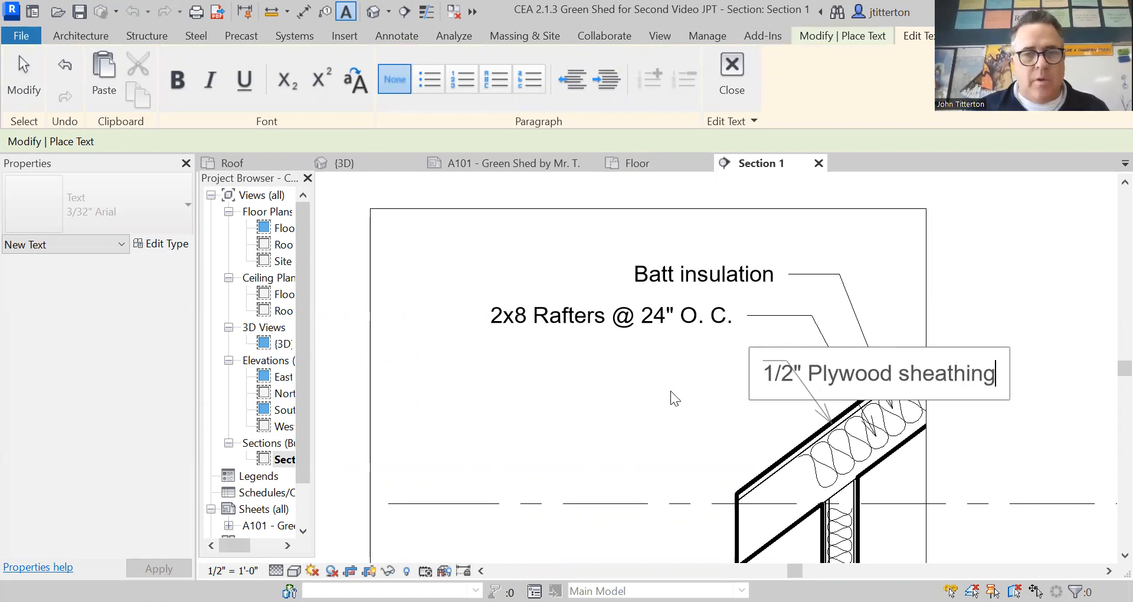
left_click(670, 391)
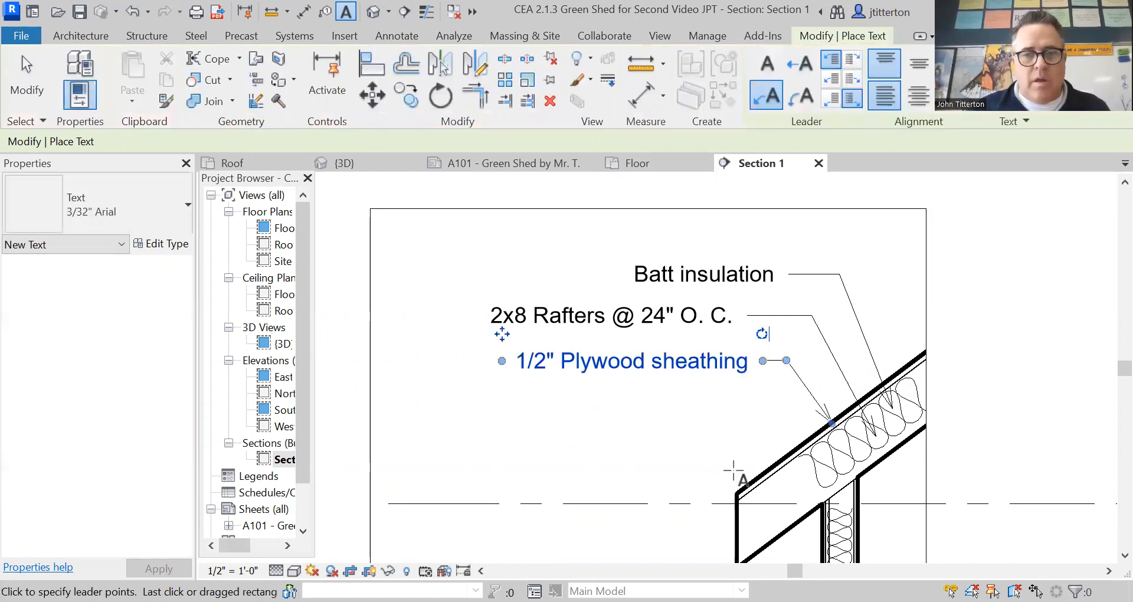
- Add a note "Asphalt shingles" with a two-segment leader pointing to the roof's top surface, below the plywood sheathing note
left_click(784, 454)
left_click(727, 413)
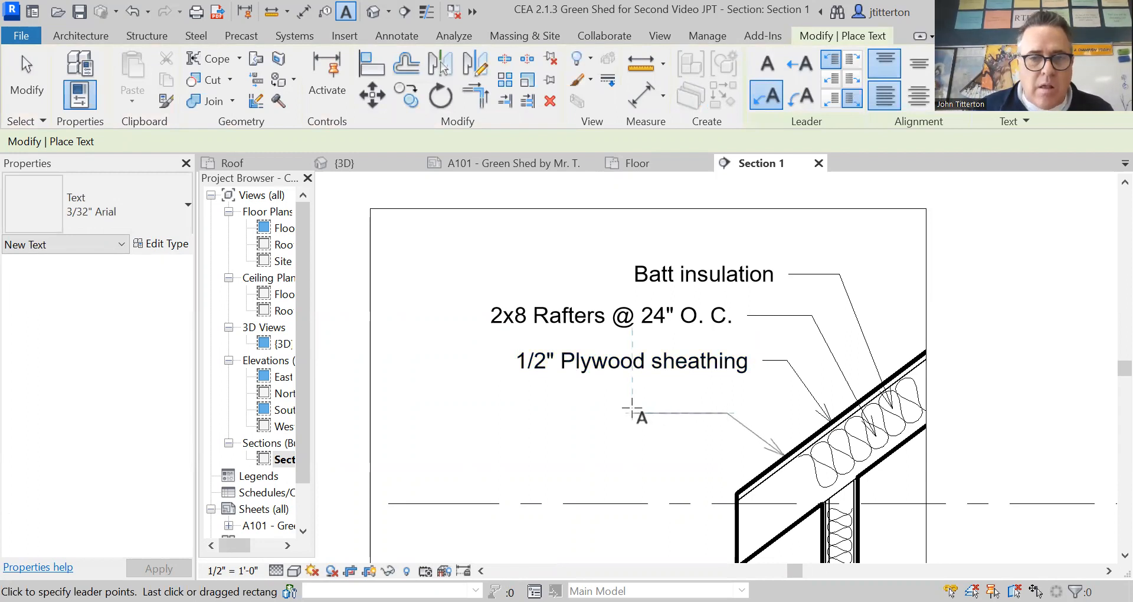
left_click(683, 415)
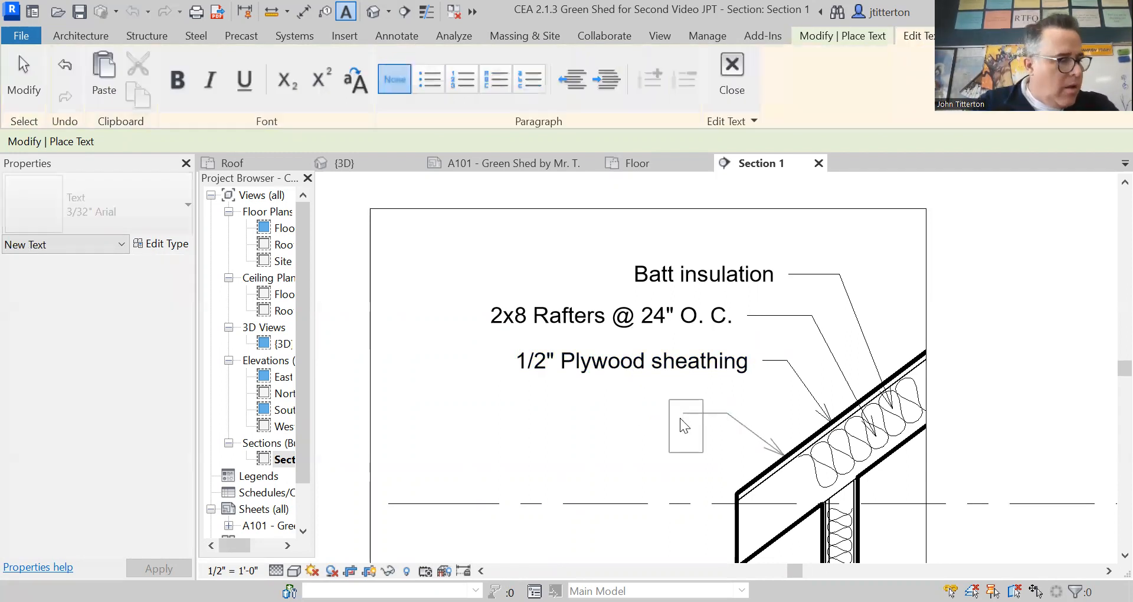
type("As")
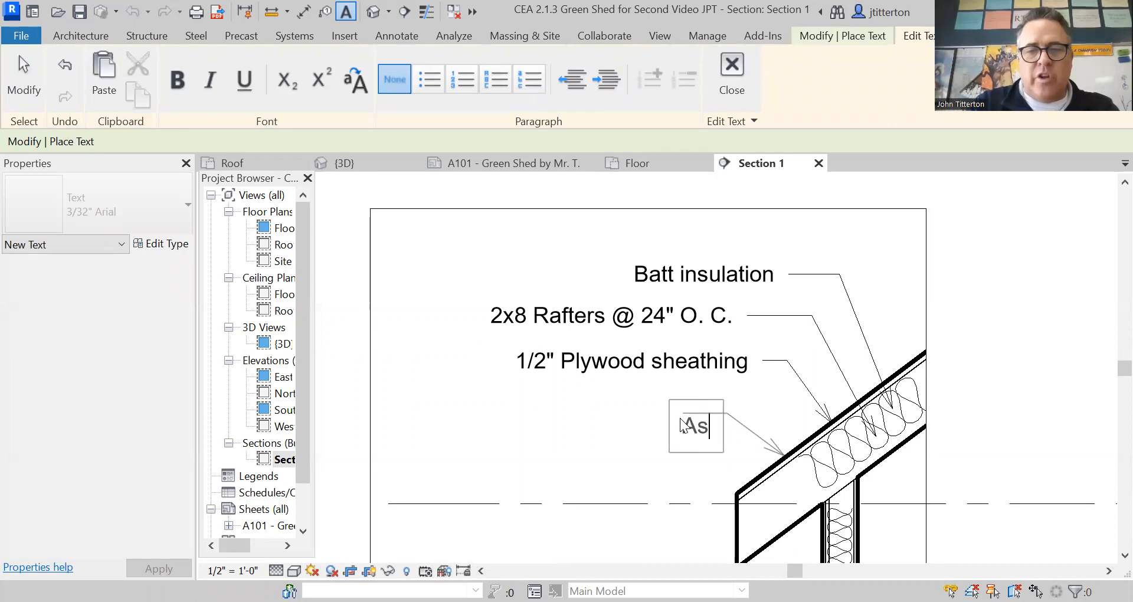
type("phalt shingles")
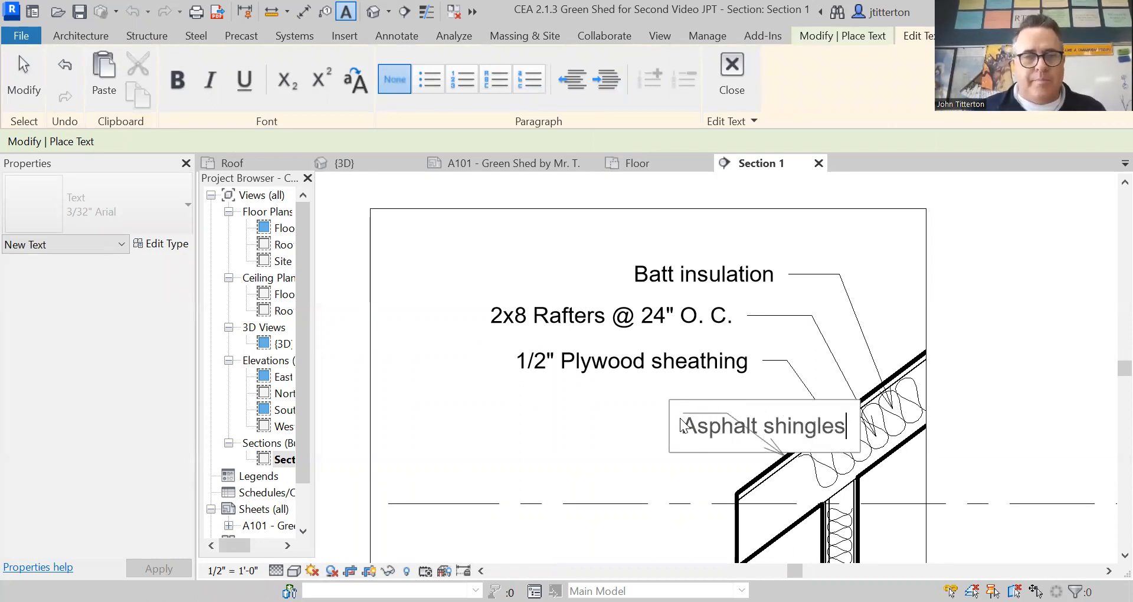
left_click(587, 446)
scroll(587, 446, "down", 3)
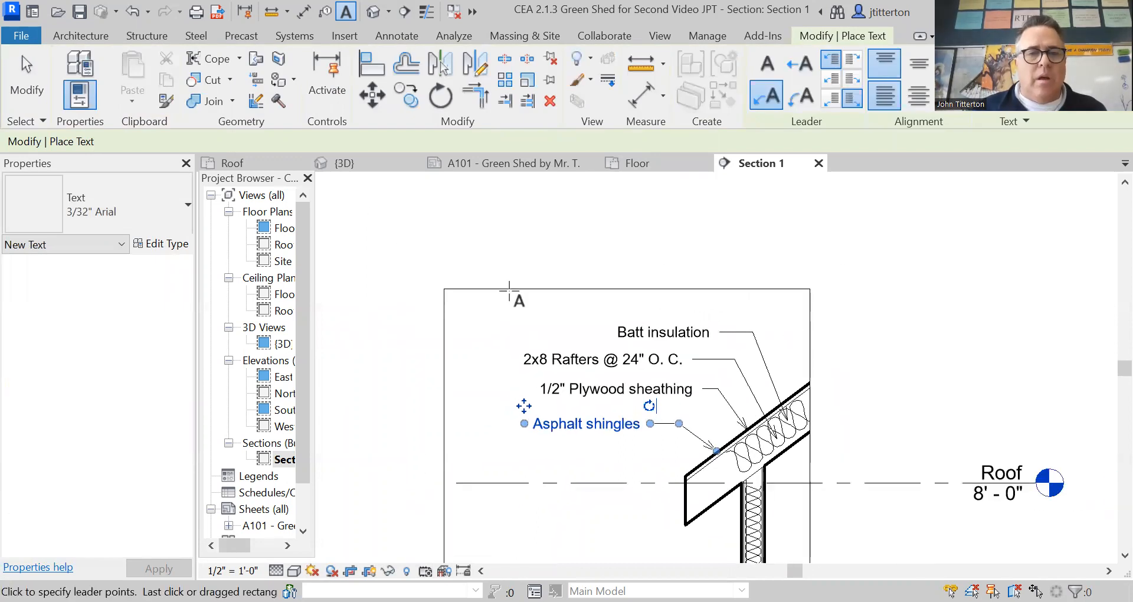
key("Escape")
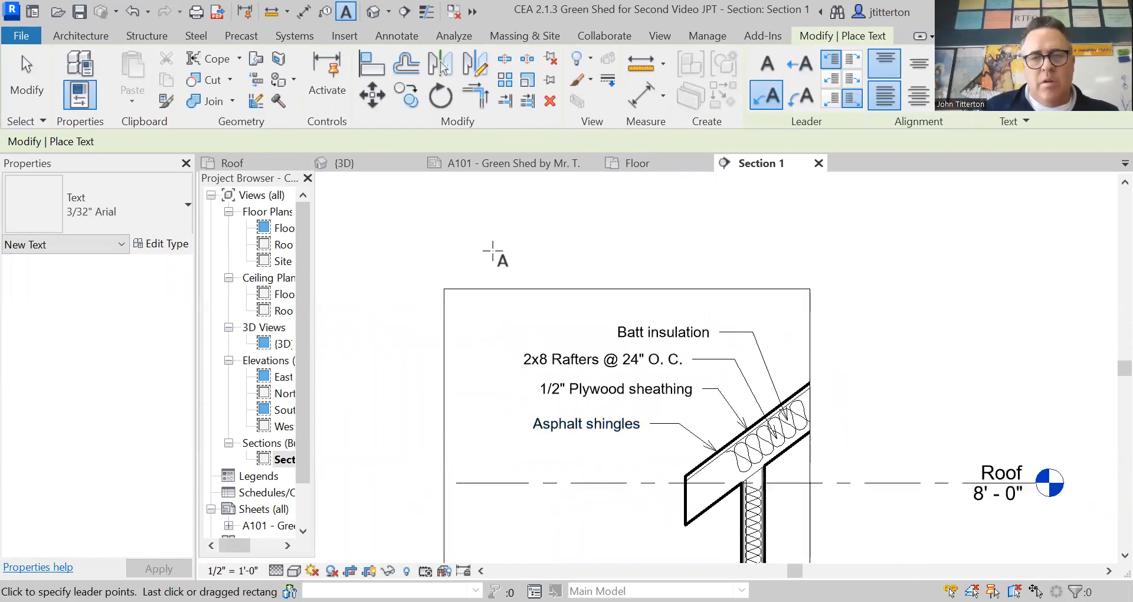
key("Escape")
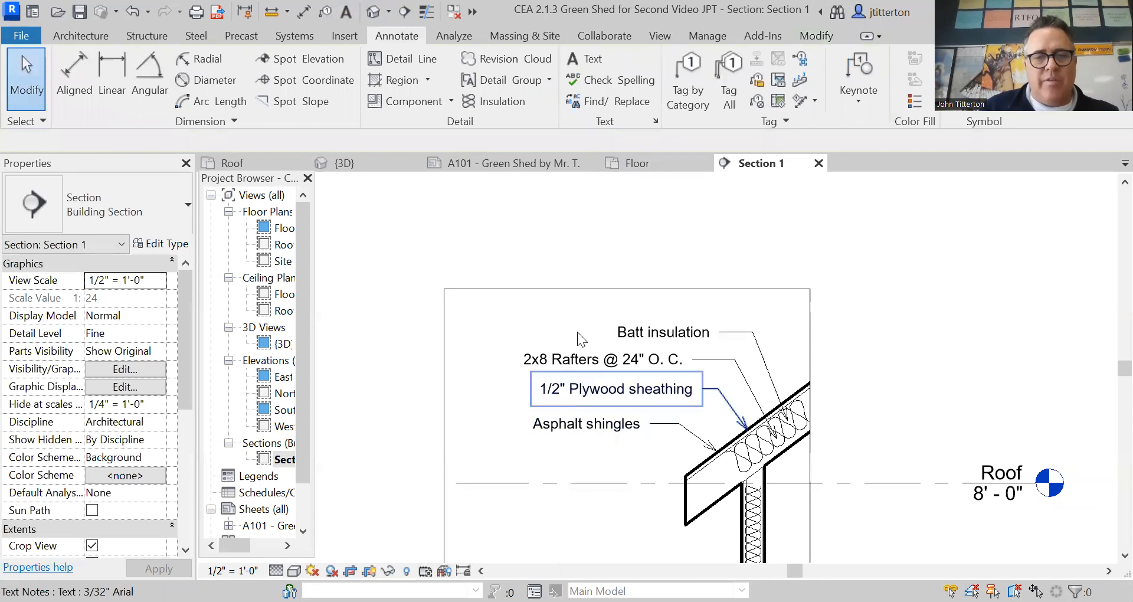
- Move the "Asphalt shingles" note slightly down and the "1/2" Plywood sheathing" note down and to the left
left_click(575, 419)
mouse_move(524, 406)
left_mouse_down()
mouse_move(511, 433)
mouse_move(525, 427)
left_mouse_up()
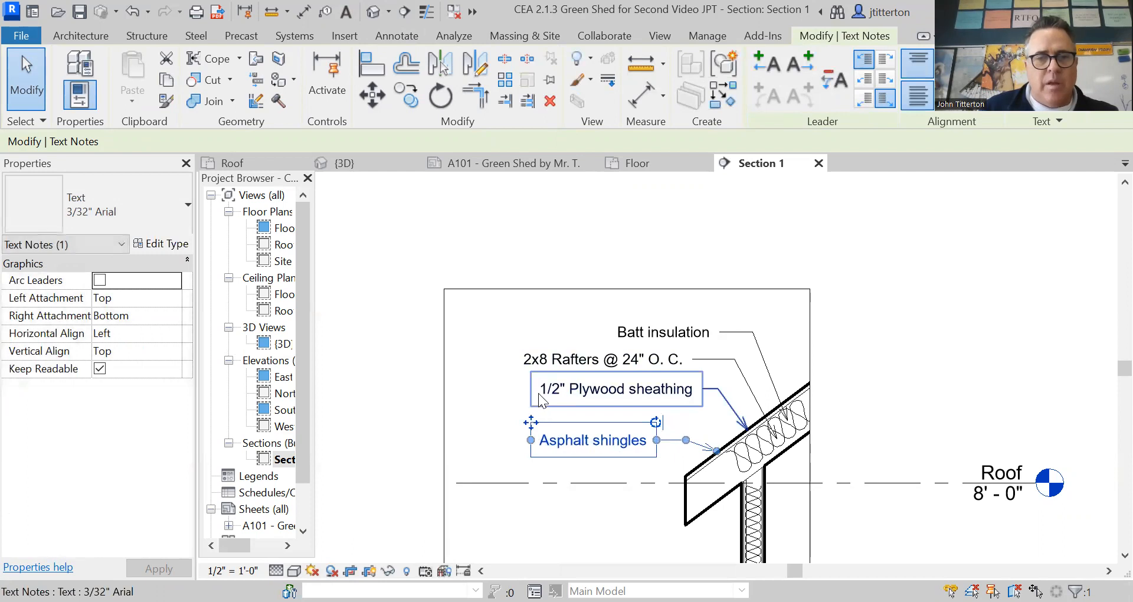
left_click(548, 380)
left_click_drag(531, 372, 515, 386)
- Move the "Batt insulation" note up and to the left, and shift the "2x8 Rafters @ 24" O. C." note left
left_click(627, 341)
left_click_drag(606, 315, 588, 303)
left_click(536, 361)
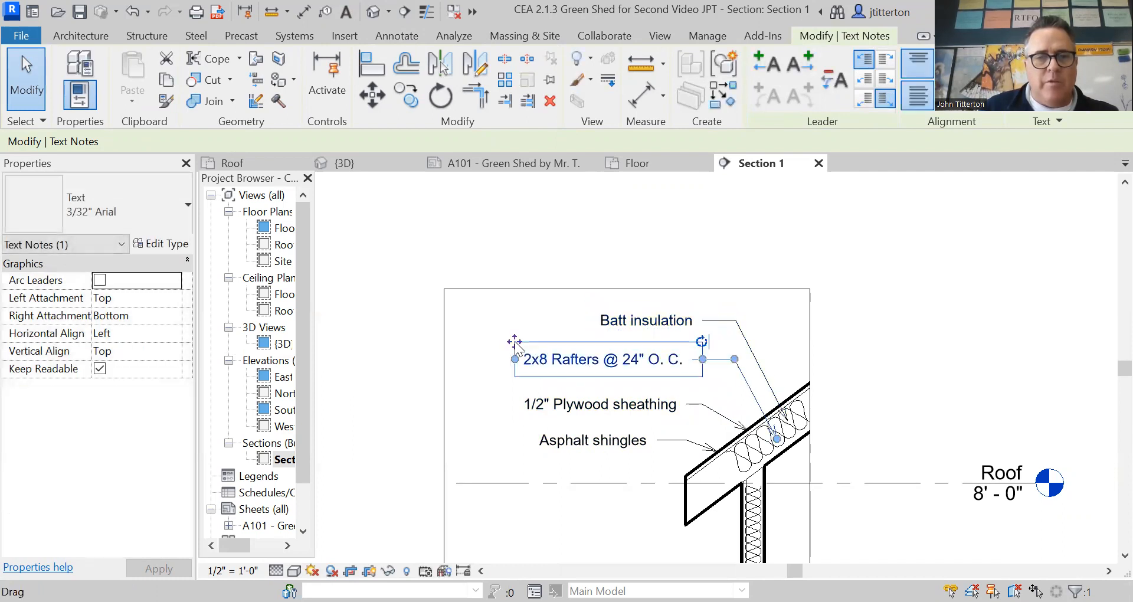
left_click_drag(511, 341, 490, 341)
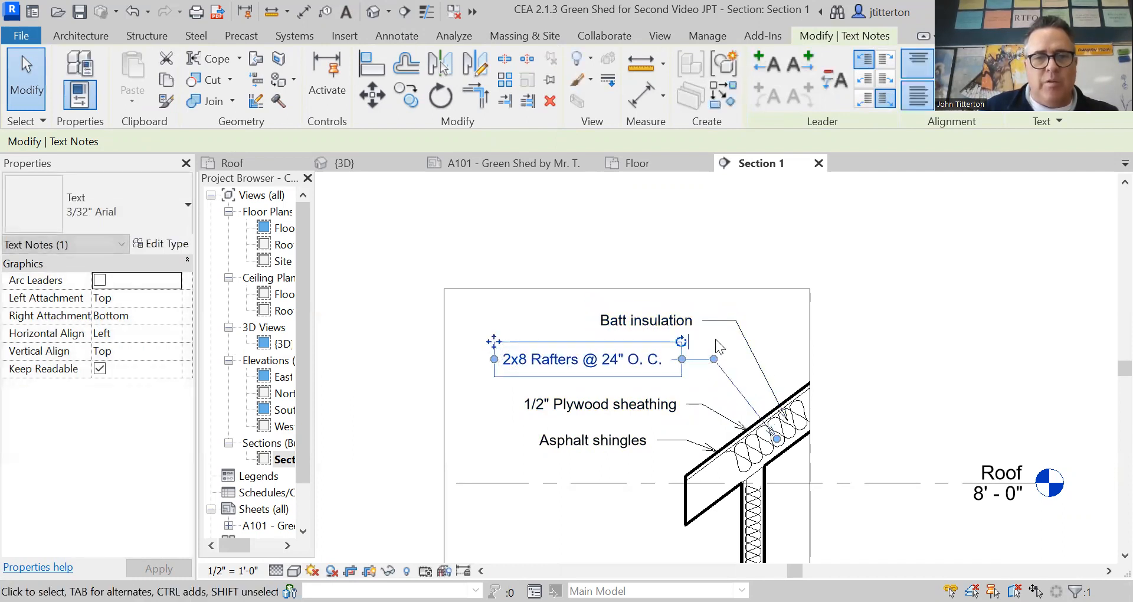
left_click(848, 328)
- Nudge the "1/2" Plywood sheathing" note slightly upward to even out the spacing between the roof notes
left_click(590, 406)
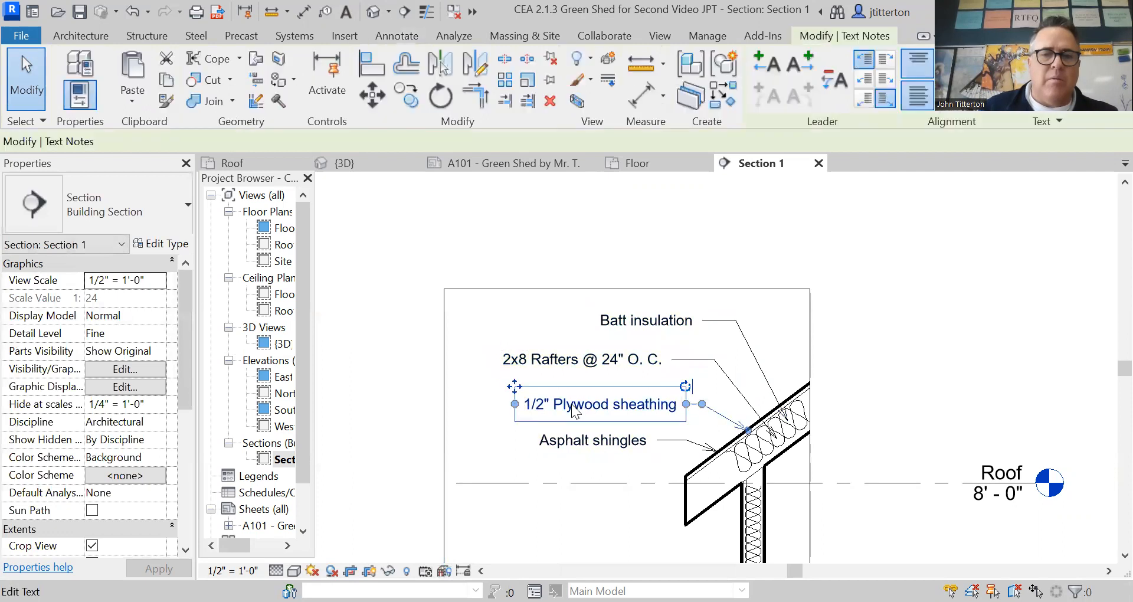
mouse_move(514, 389)
left_mouse_down()
mouse_move(504, 246)
mouse_move(499, 387)
mouse_move(520, 384)
left_mouse_up()
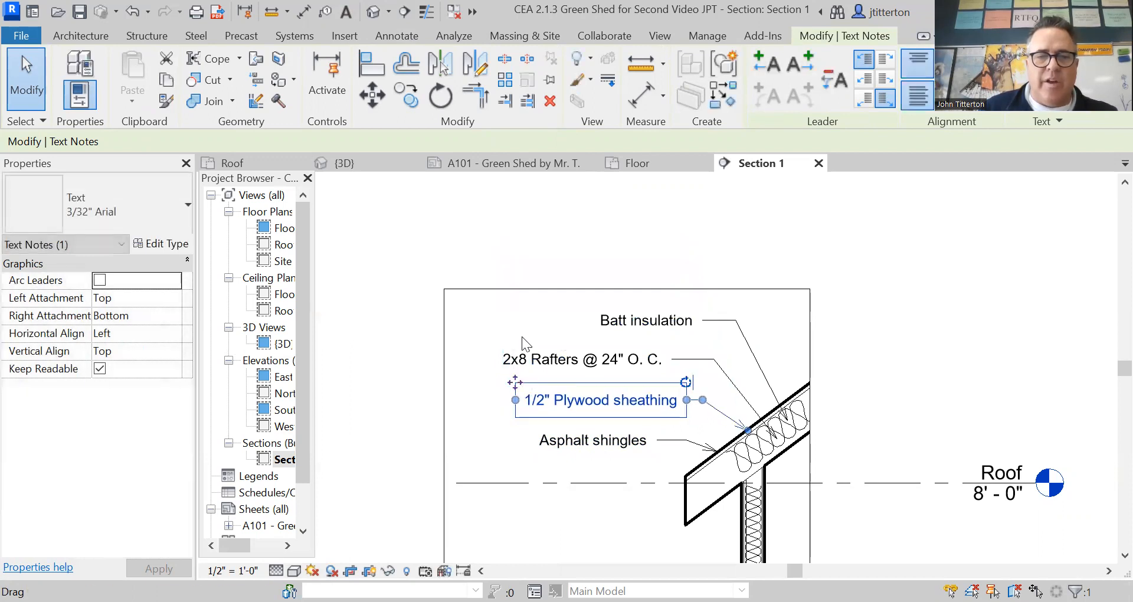
left_click(837, 226)
- Add a note "6" Concrete slab" with a two-segment leader pointing to the concrete at the wall's base, placed above the floor line outside the wall
middle_click_drag(906, 412, 839, 282)
middle_click_drag(647, 413, 699, 194)
scroll(615, 534, "up", 1)
middle_click_drag(615, 534, 607, 476)
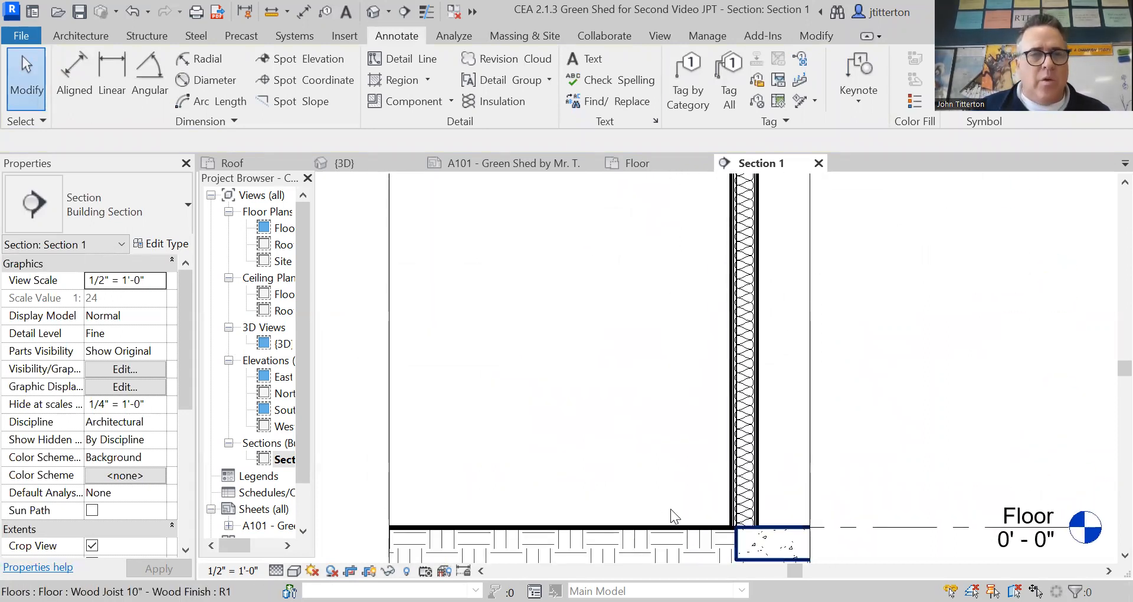
left_click(588, 56)
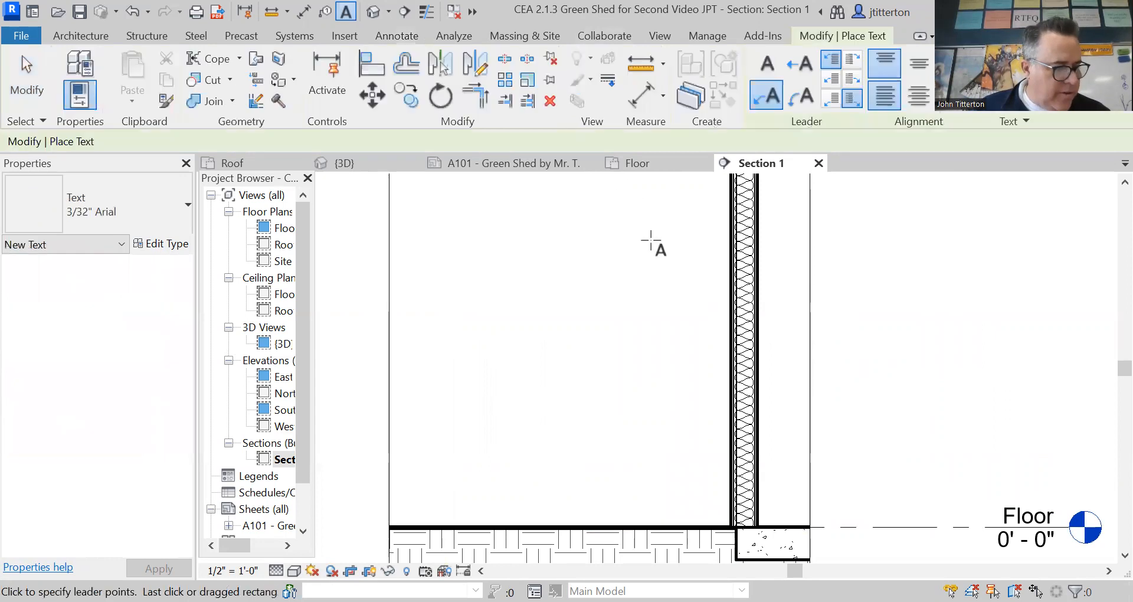
left_click(760, 538)
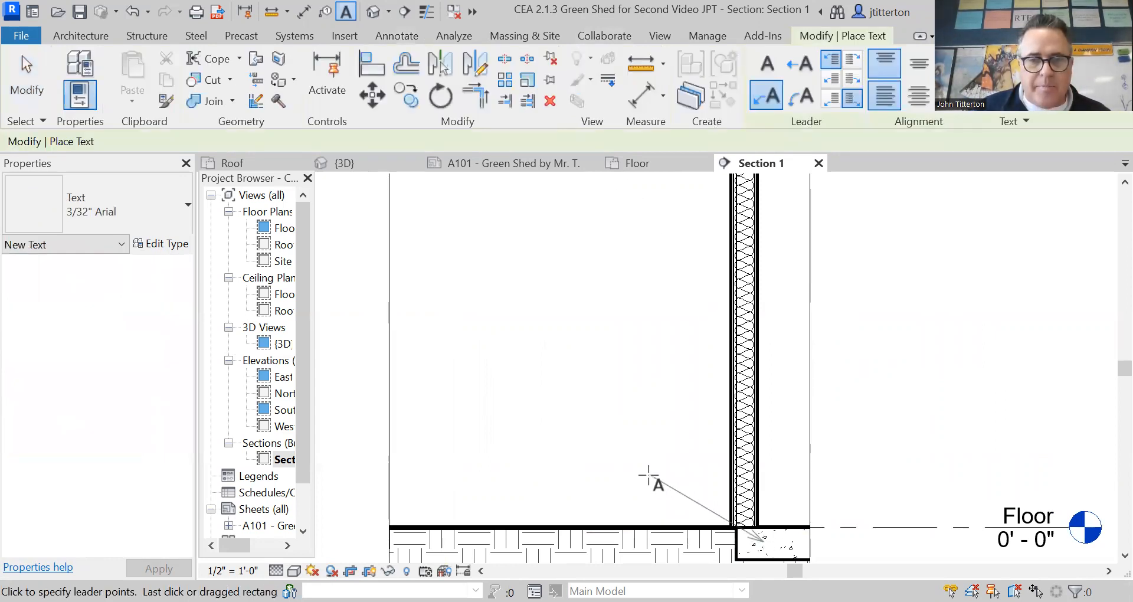
left_click(652, 480)
left_click(622, 477)
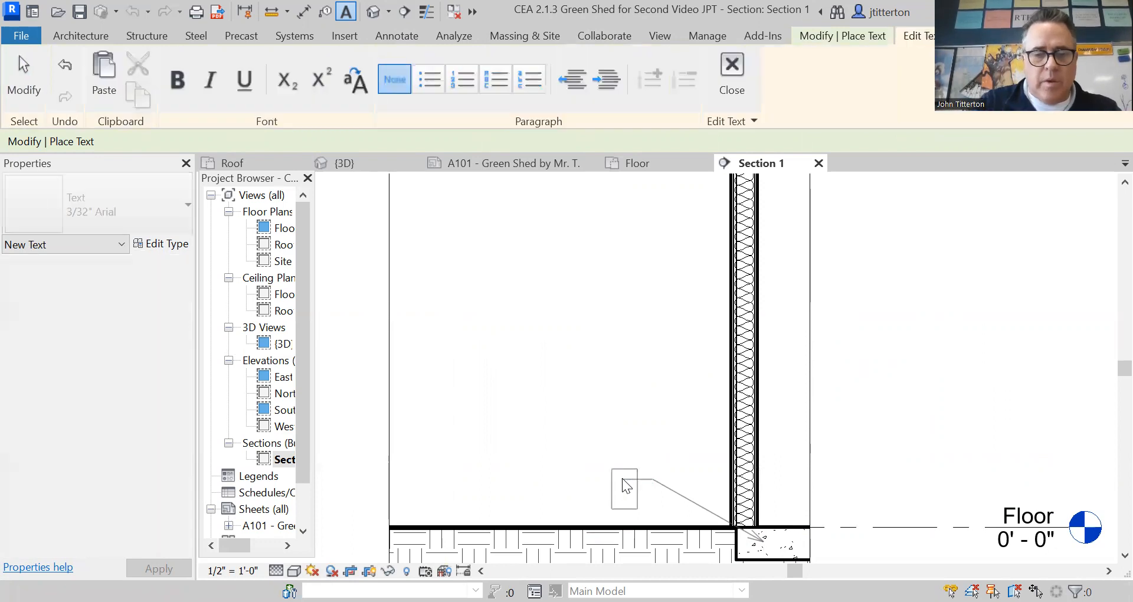
type("6\" C")
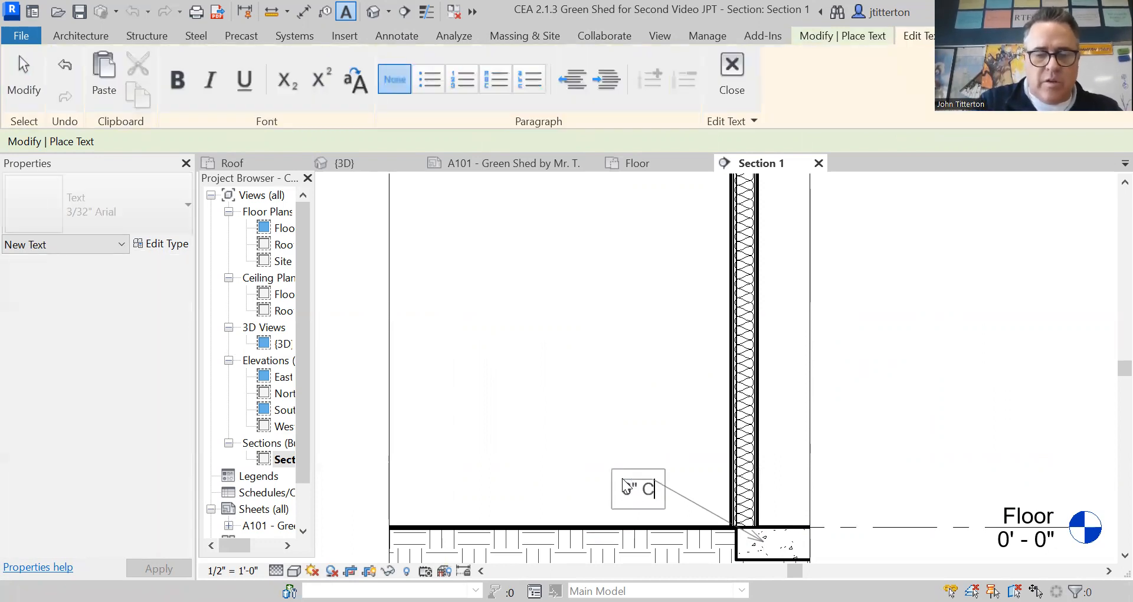
type("oncrete slab")
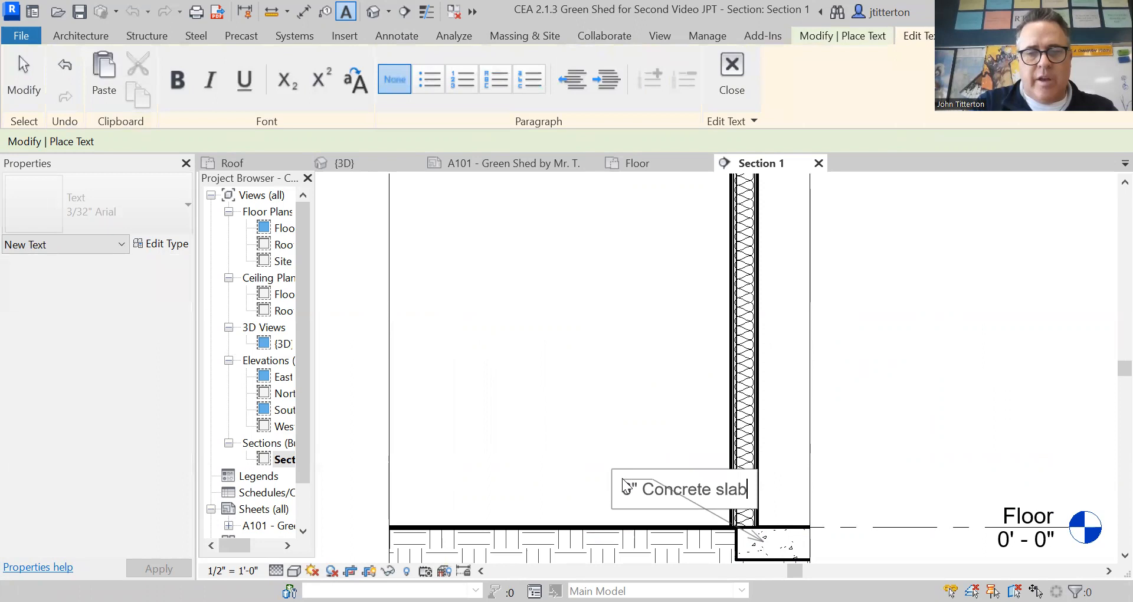
left_click(584, 382)
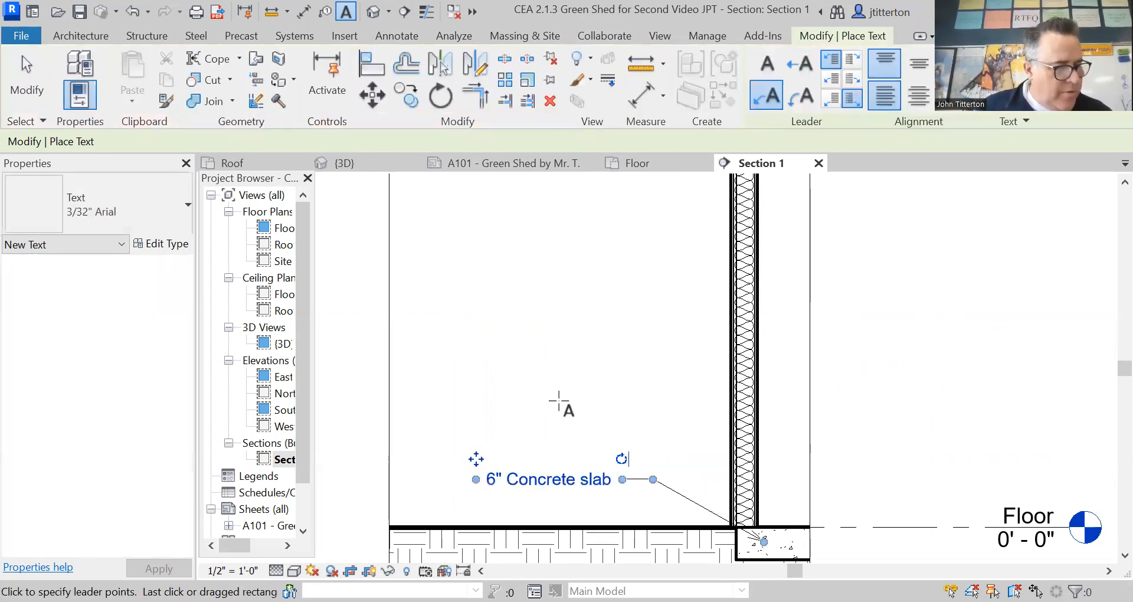
- Add a note "2x4 Studs @ 24" O. C." above the concrete slab note, with a two-segment leader pointing into the wall's stud core
left_click(738, 478)
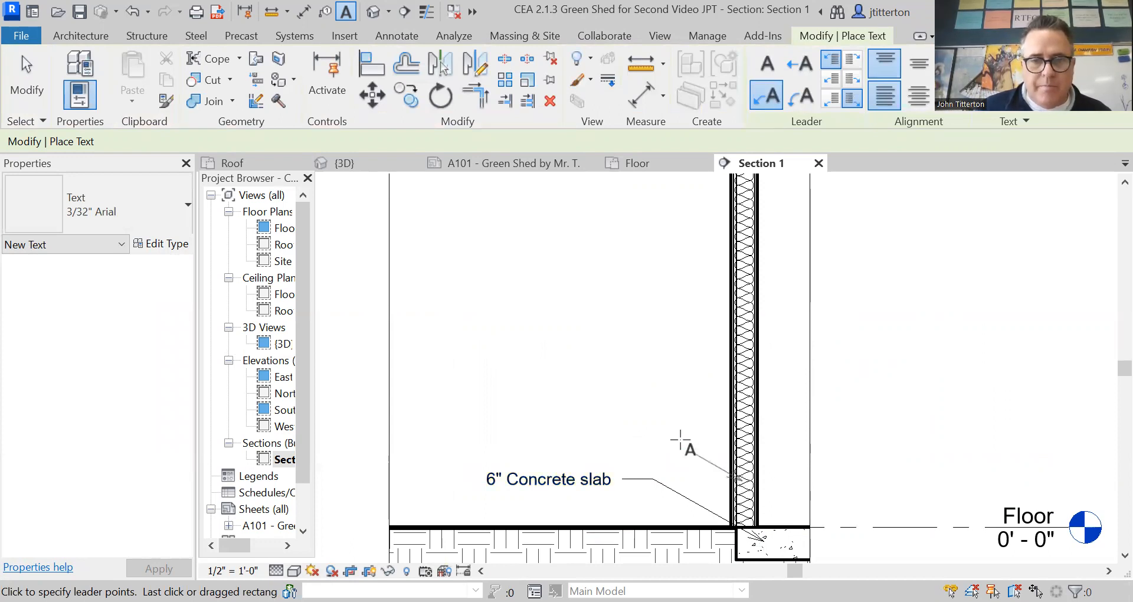
left_click(635, 417)
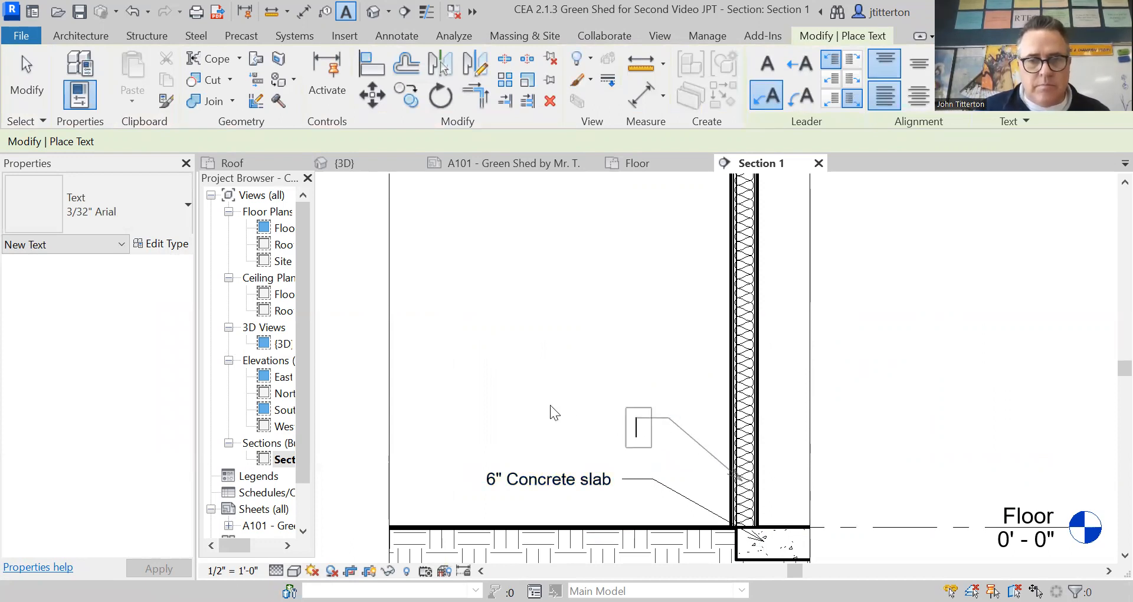
type("2x4")
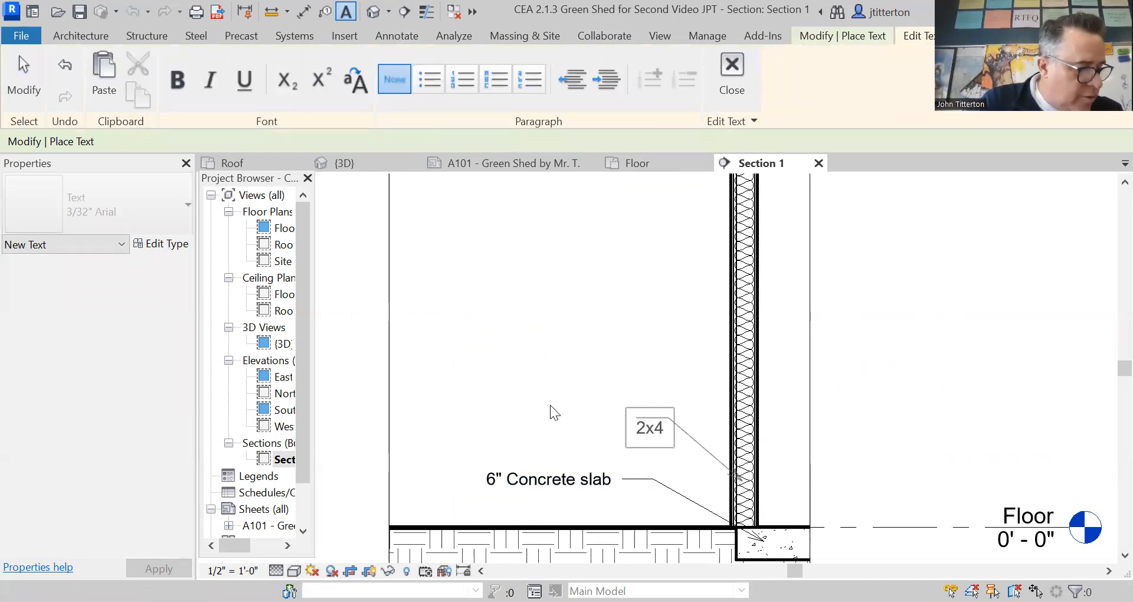
type(" Studs @ 24\"")
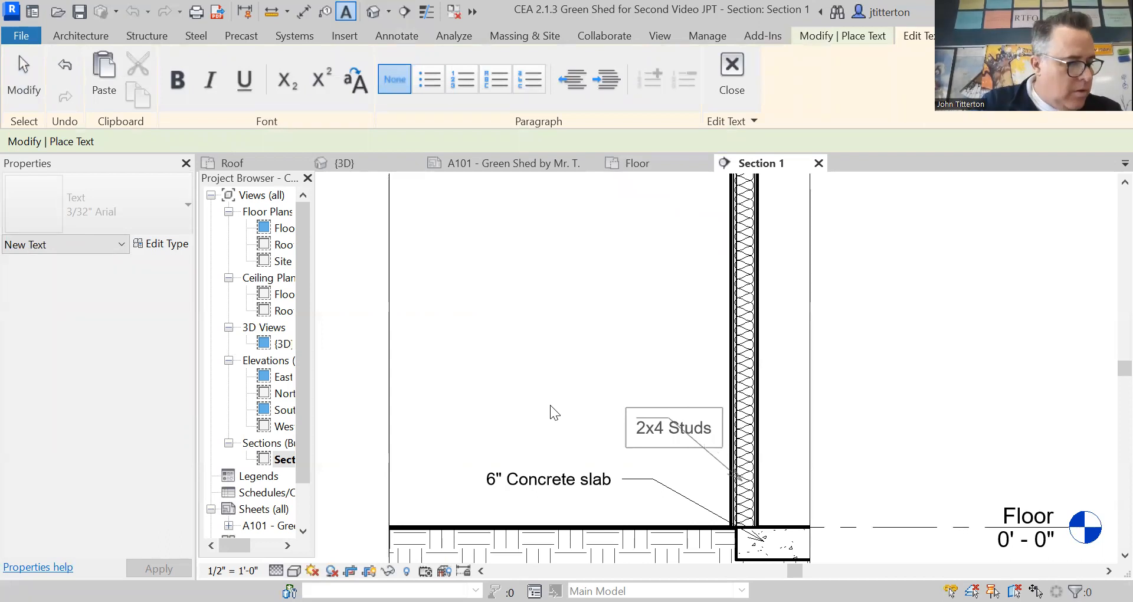
type(" O. C.")
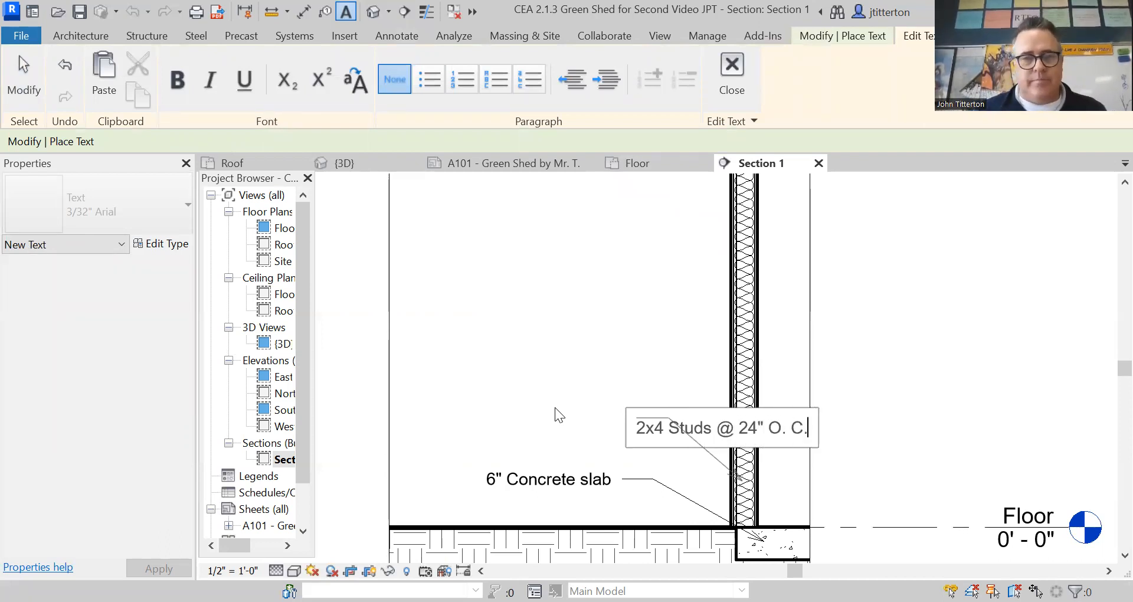
left_click(555, 407)
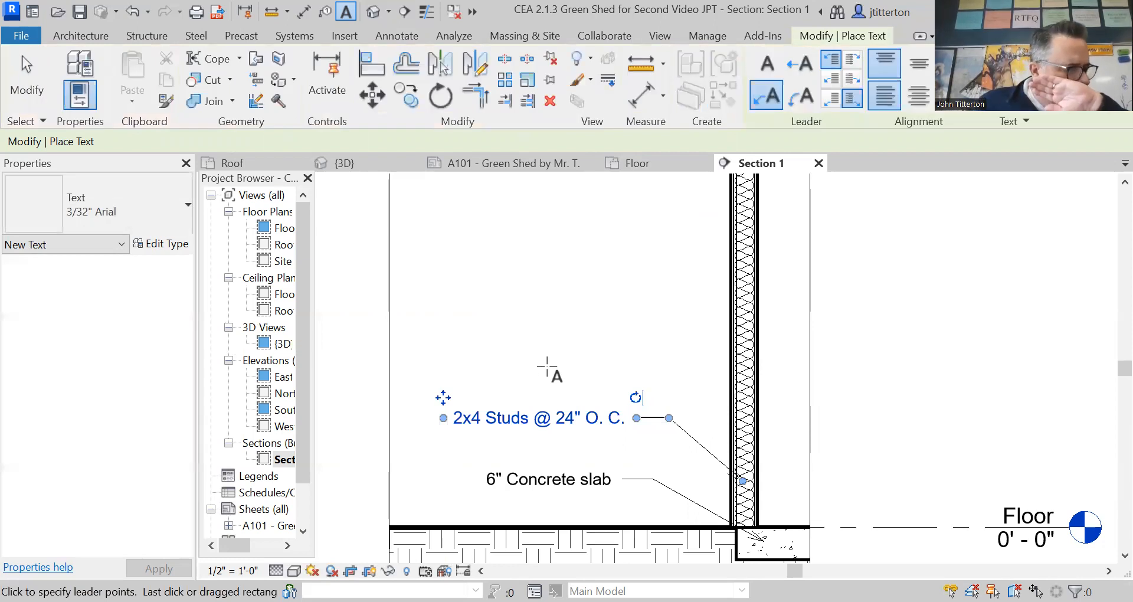
- Add a note "1/2" Plywood sheathing" above the studs note, with a two-segment leader pointing to the wall's outer sheathing layer
left_click(730, 401)
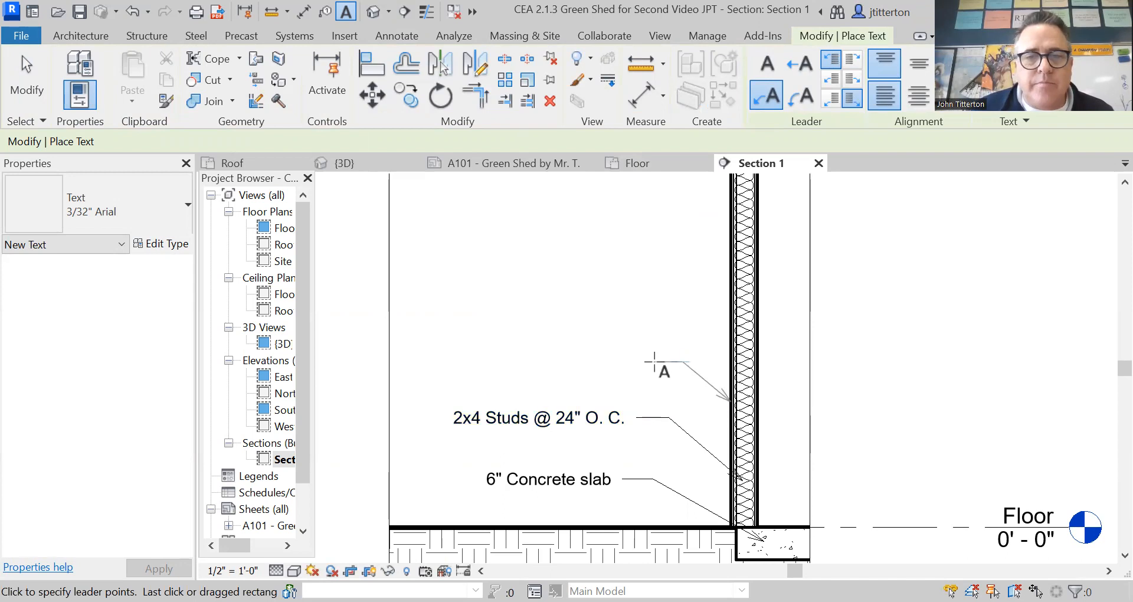
left_click(654, 361)
type("1/2\" Pl")
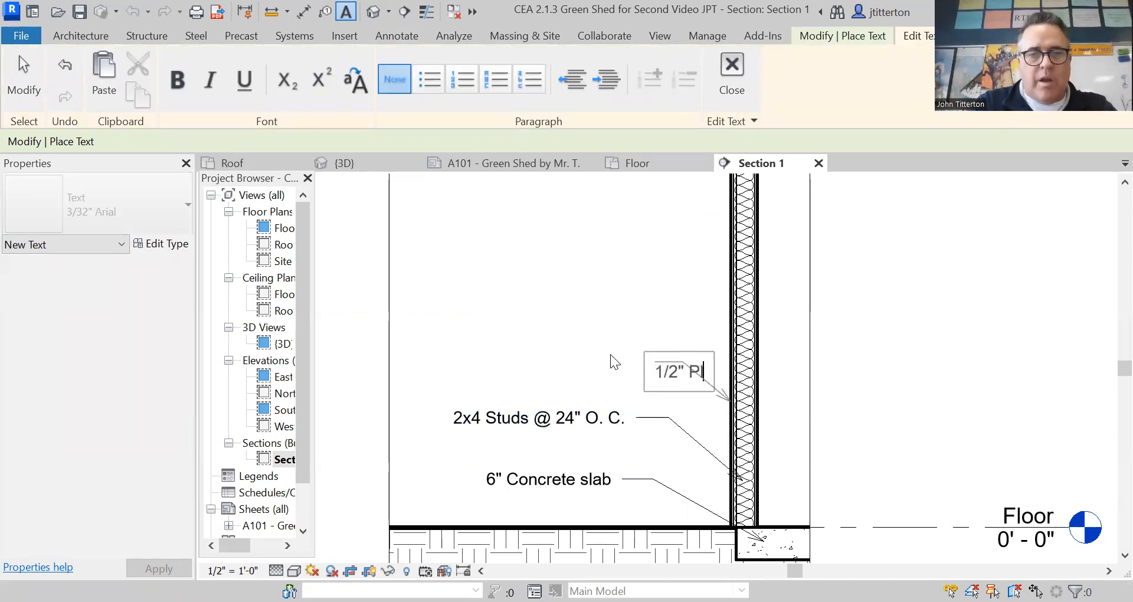
type("ywood shea")
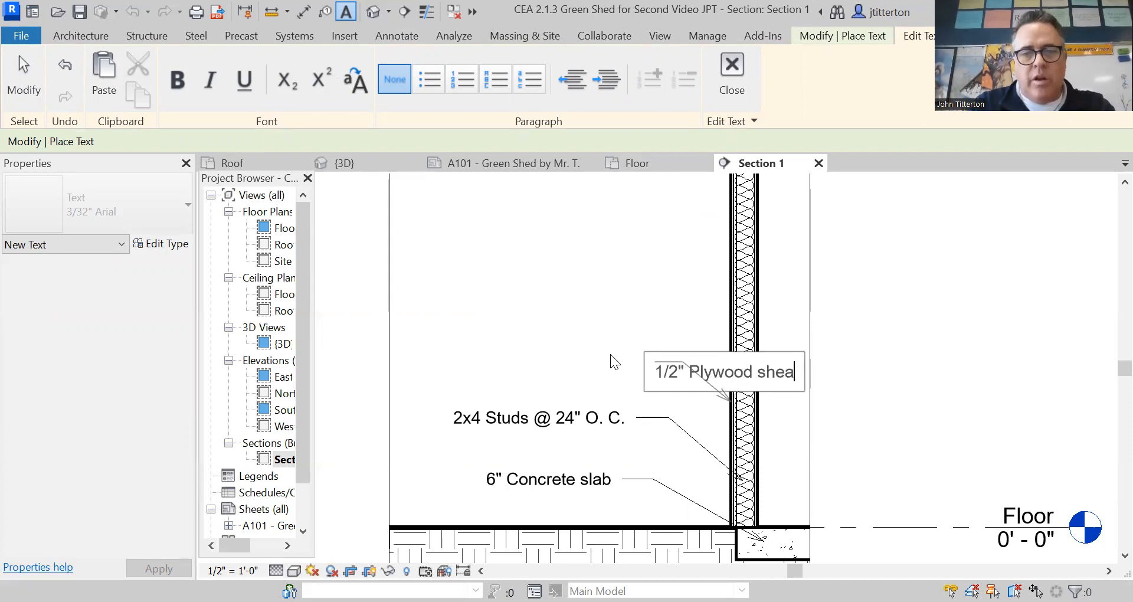
type("thing")
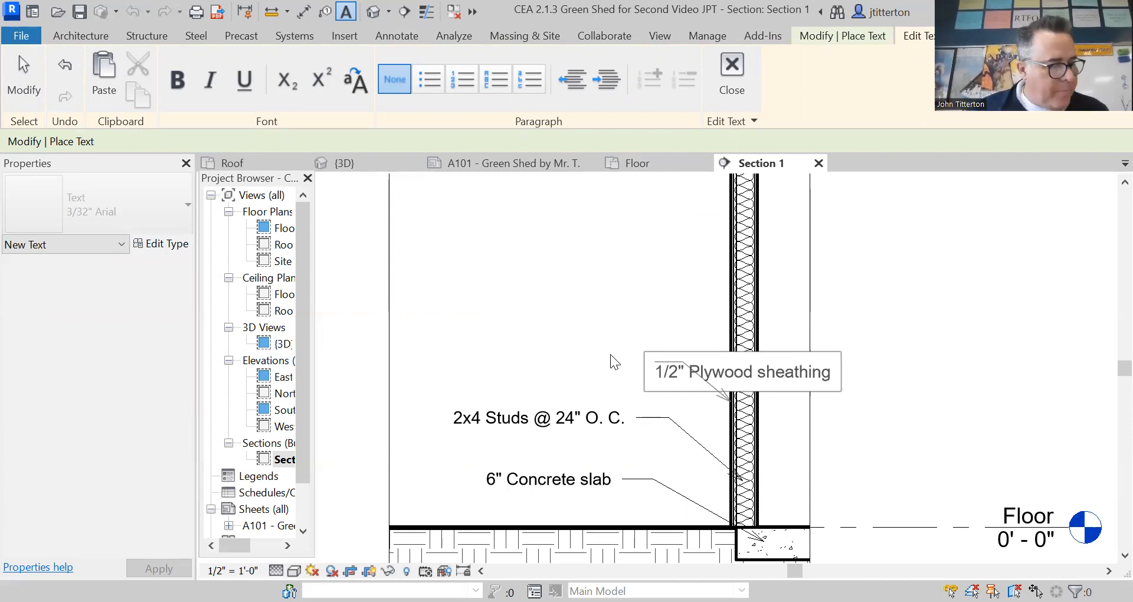
left_click(726, 325)
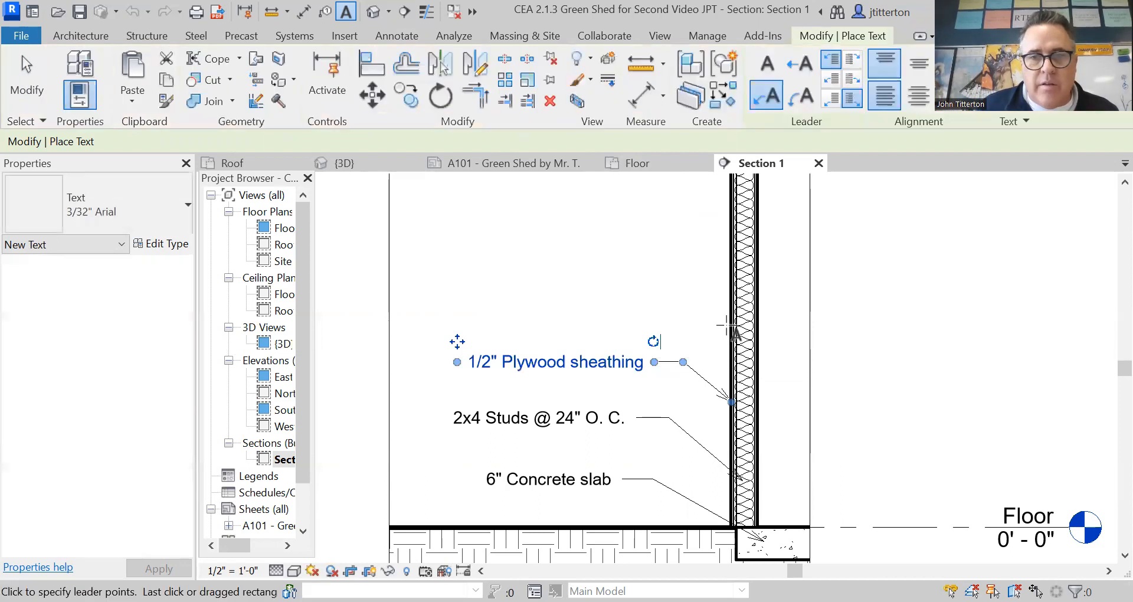
- Add a note "Cedar Siding" above the wall's plywood sheathing note, with a two-segment leader pointing to the wall's exterior face
left_click(728, 325)
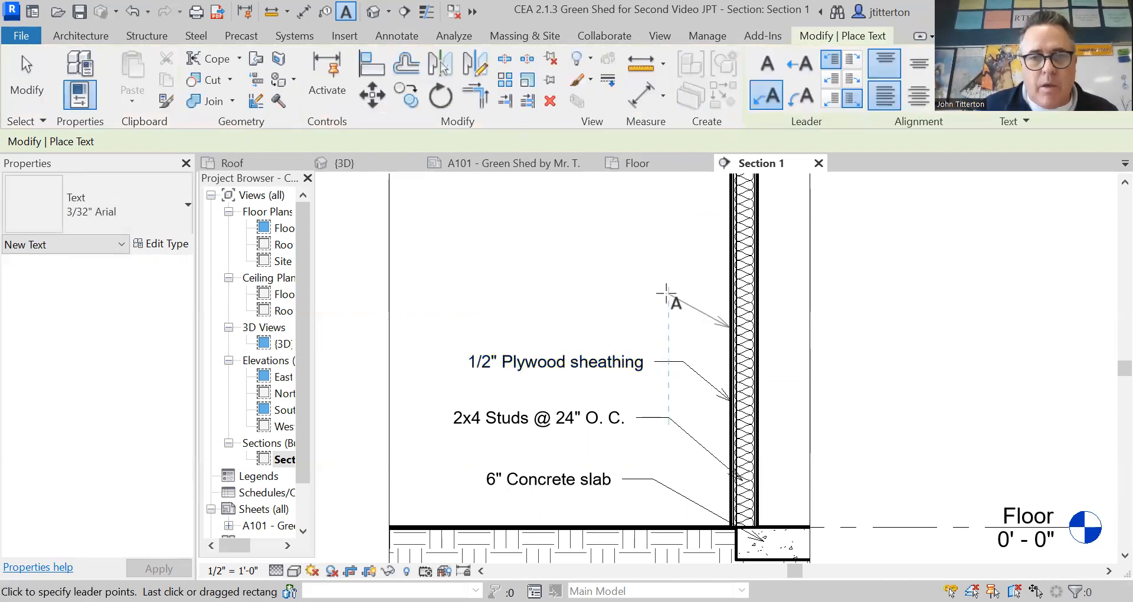
left_click(666, 294)
type("Cedar Siding")
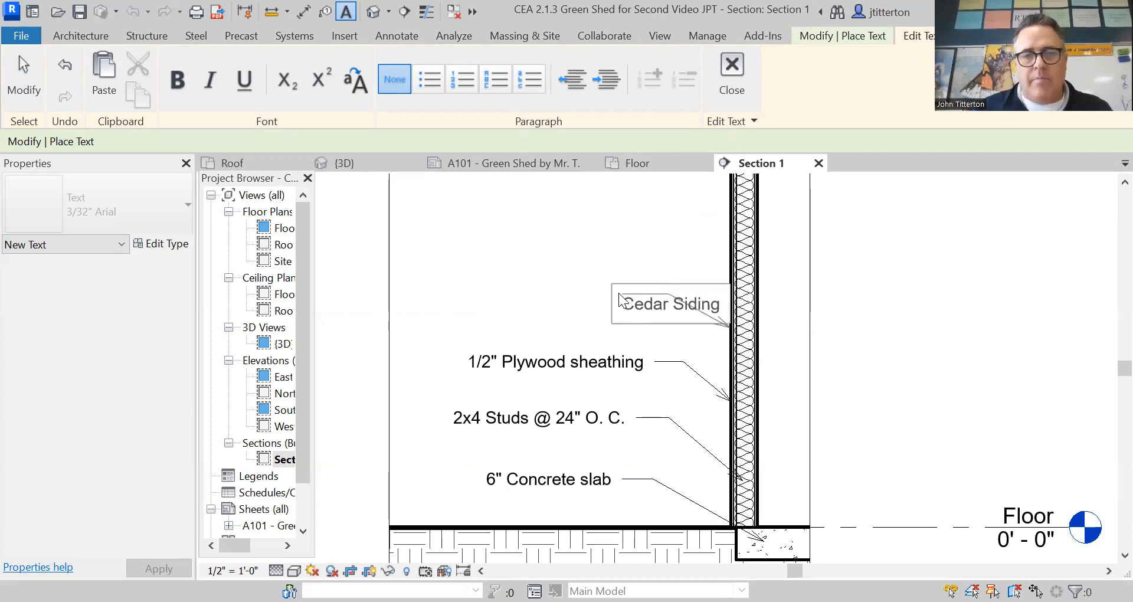
scroll(619, 301, "down", 2)
middle_click_drag(590, 385, 600, 427)
left_click(600, 367)
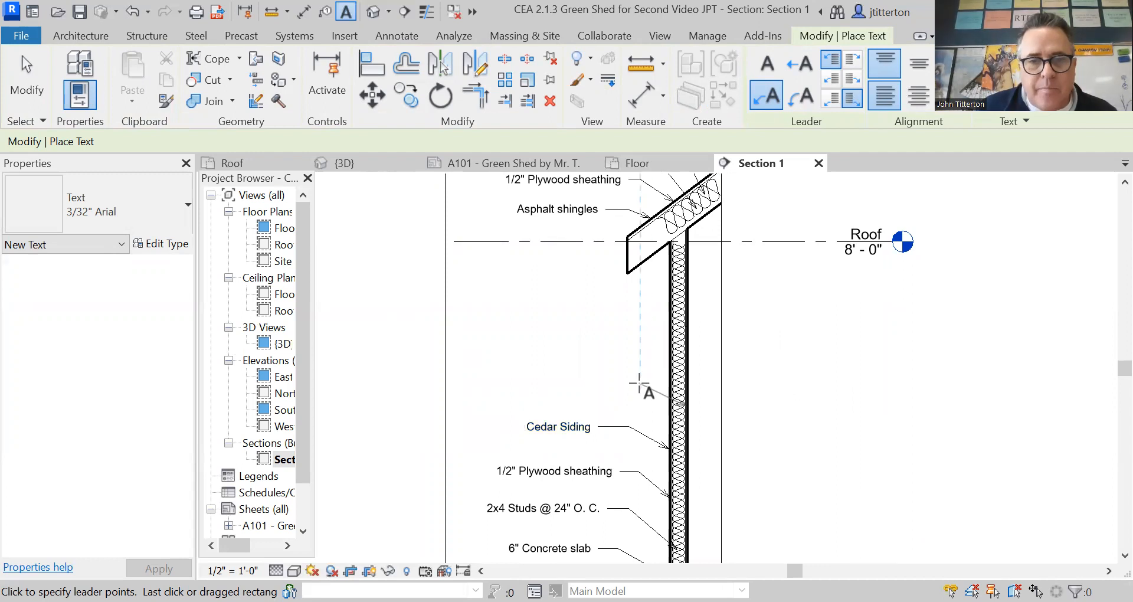
- Add a note "1/2" Gypsum wallboard" above the cedar siding note, with a two-segment leader pointing to the wall's interior face
left_click(617, 385)
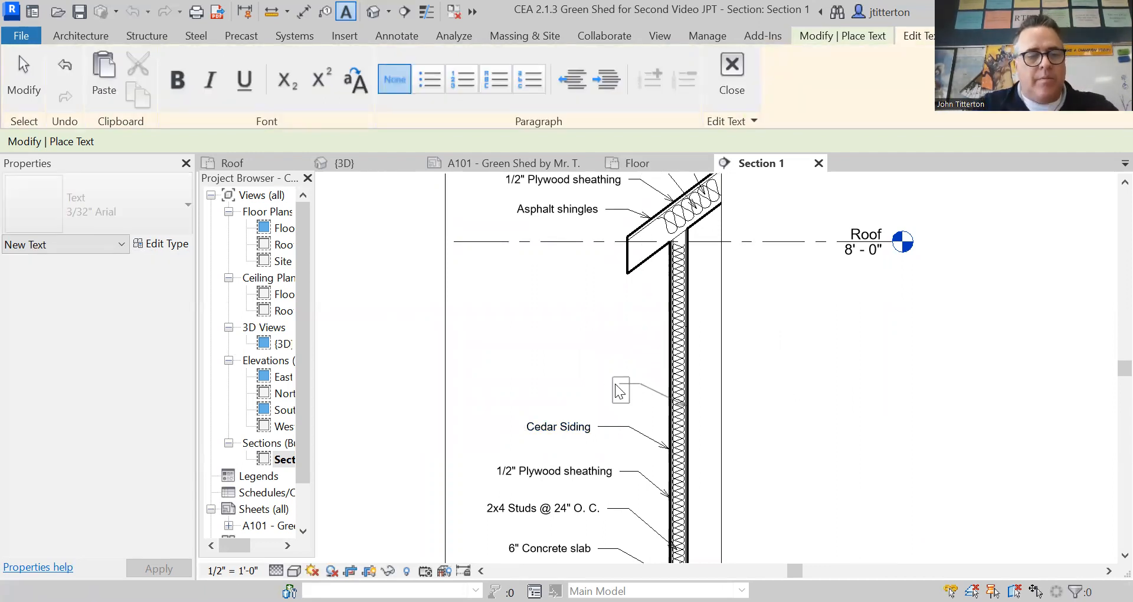
type("1/2\" Gypsum wa")
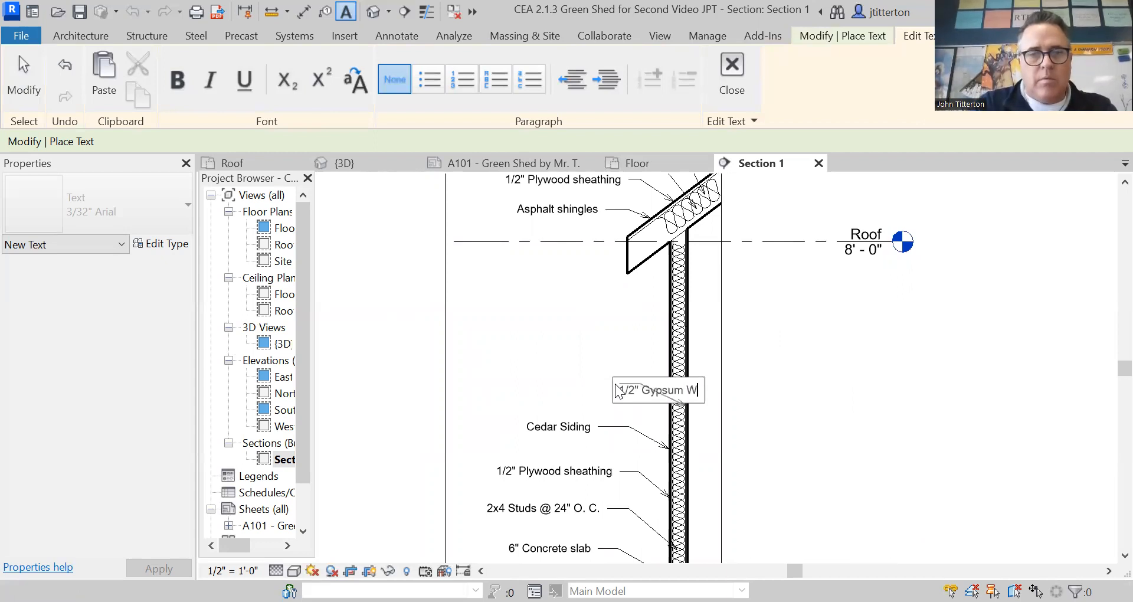
type("lbaor")
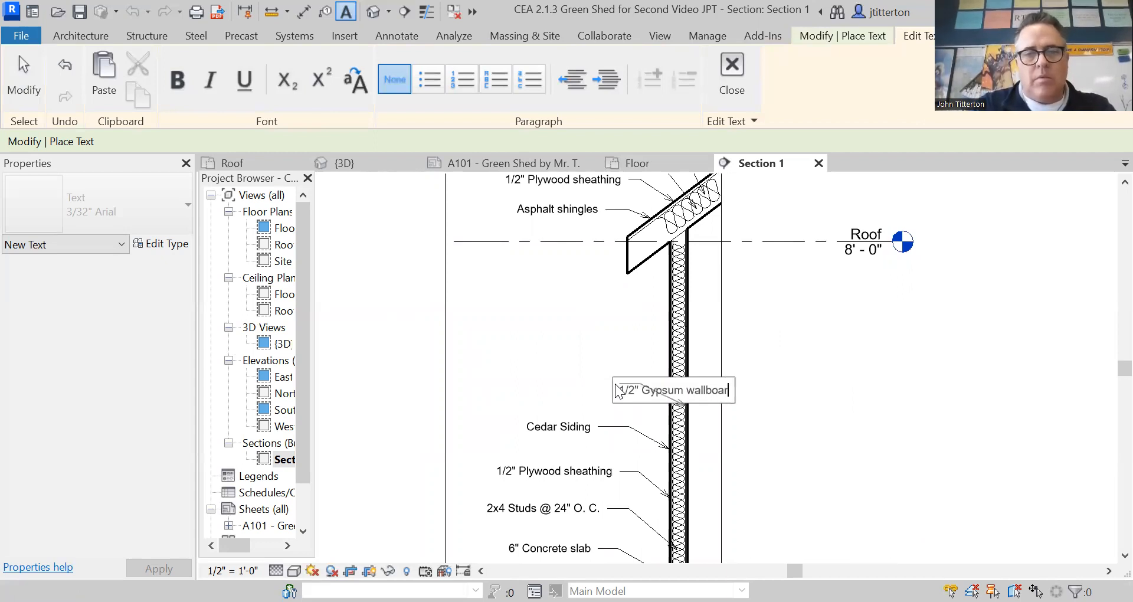
left_click(868, 367)
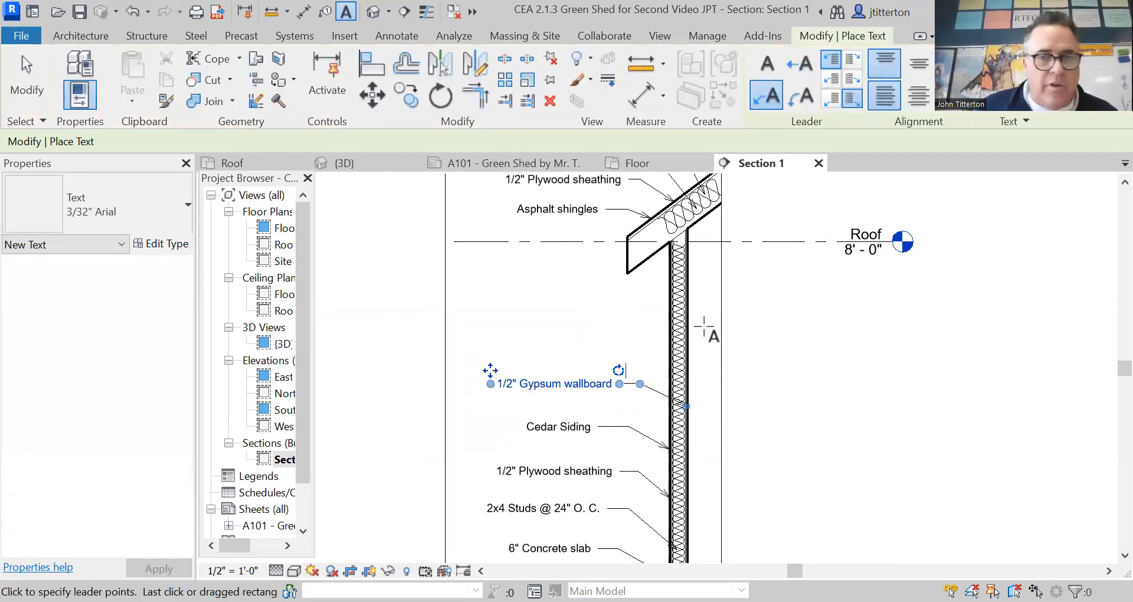
- Add a note "Batt insulation" above the gypsum wallboard note, with a two-segment leader pointing to the insulation inside the wall
left_click(679, 343)
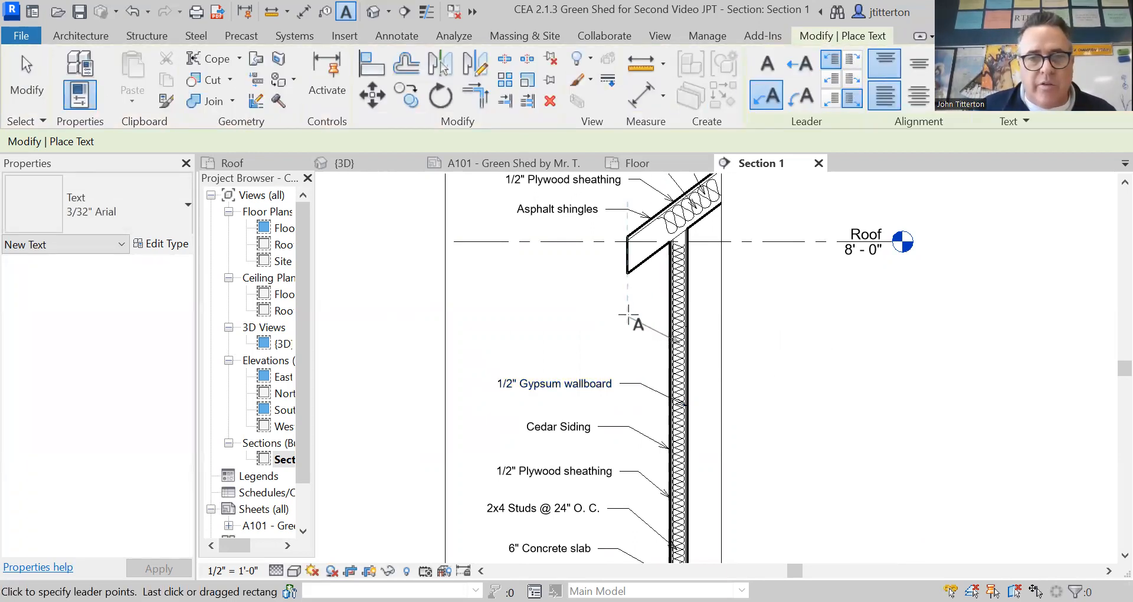
left_click(612, 319)
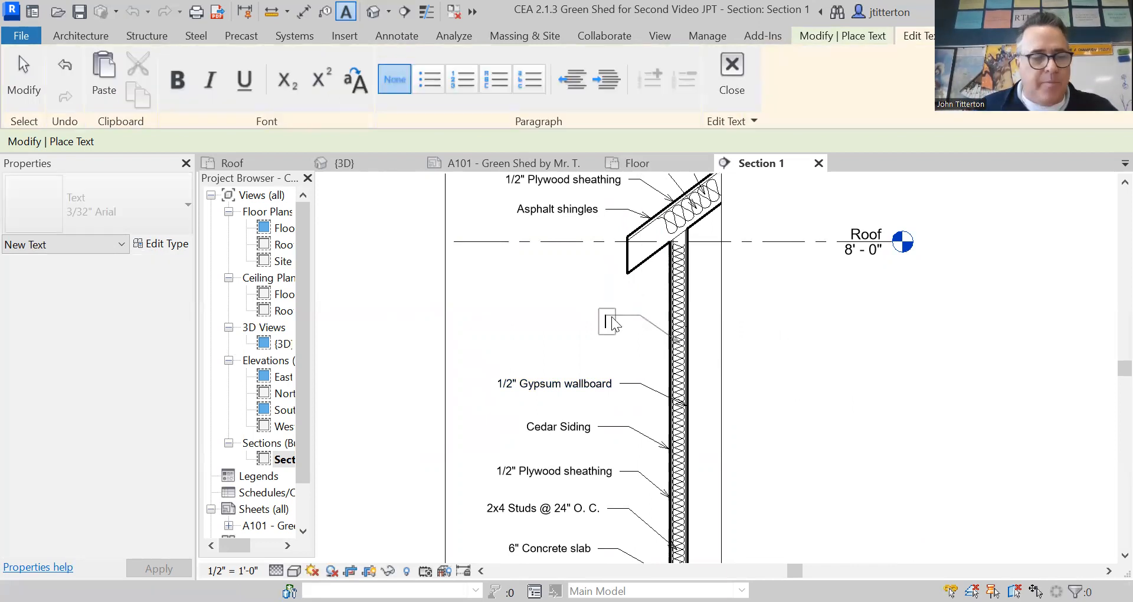
type("Batt insulatio")
key("BackSpace")
key("BackSpace")
key("BackSpace")
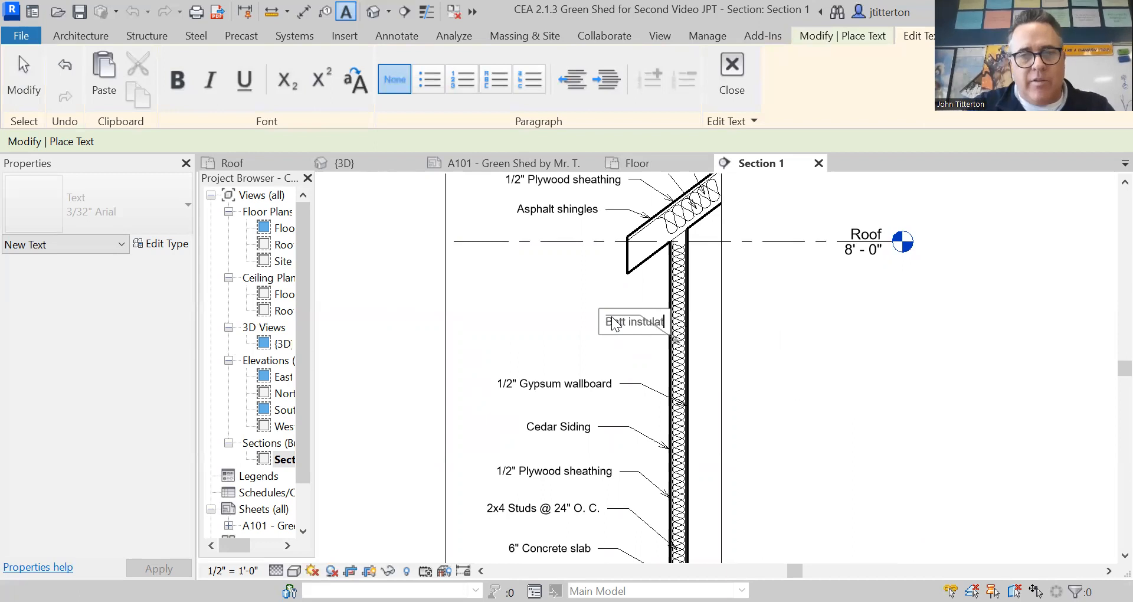
key("BackSpace")
key("BackSpace")
type("ation")
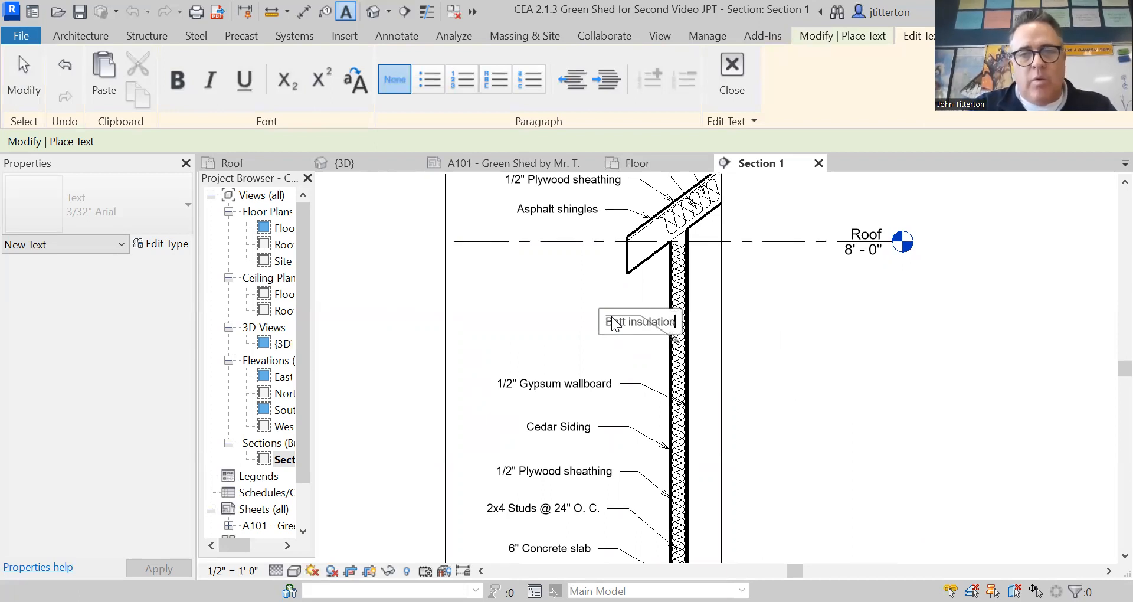
left_click(770, 301)
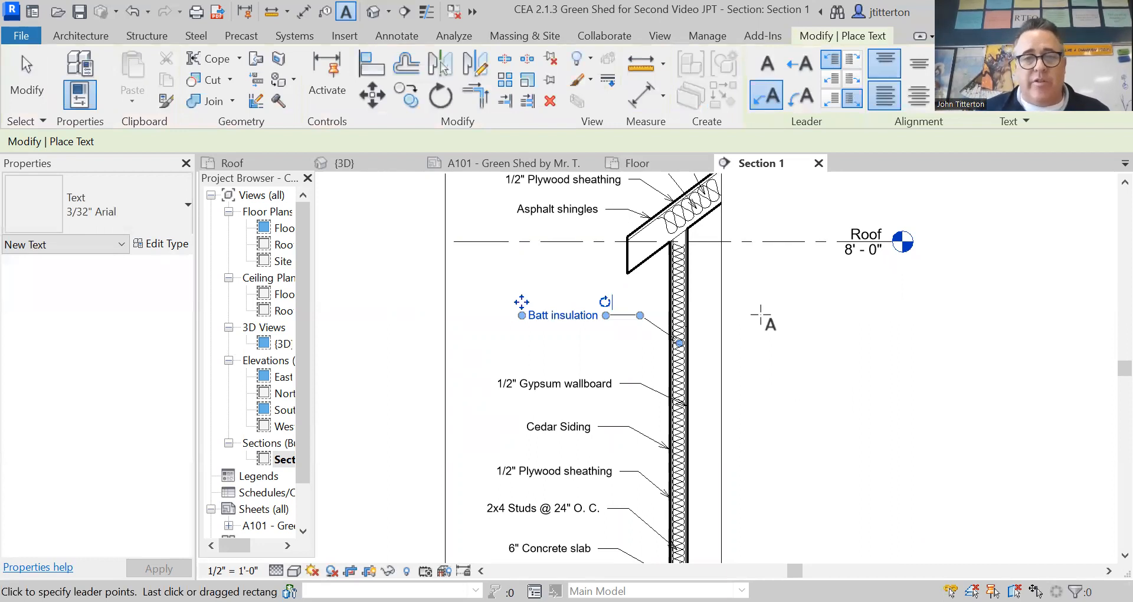
left_click(762, 314)
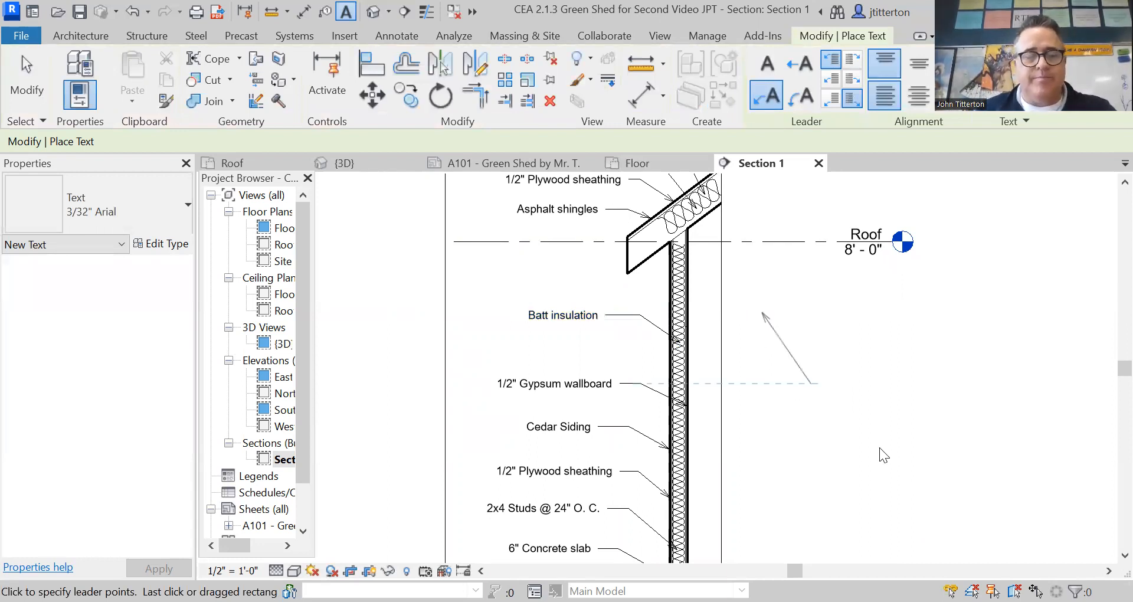
key("Escape")
key("Escape")
- Pull the section's left and bottom crop edges in closer to the notes and the ground, and hide the crop region boundary
scroll(817, 434, "down", 3)
scroll(809, 429, "down", 1)
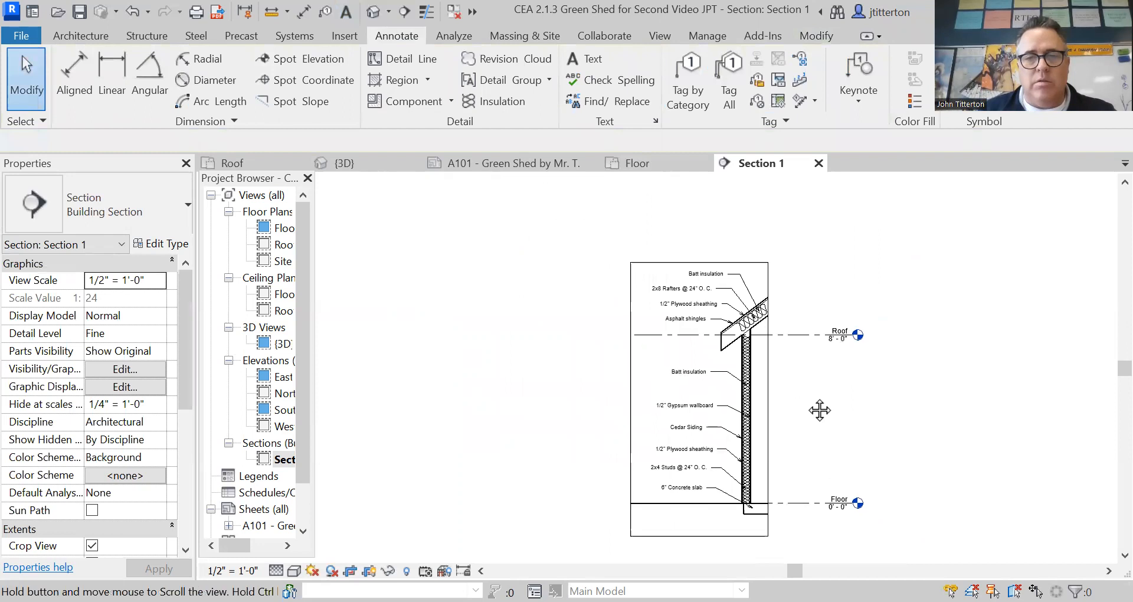
middle_click_drag(817, 409, 796, 377)
left_click(620, 370)
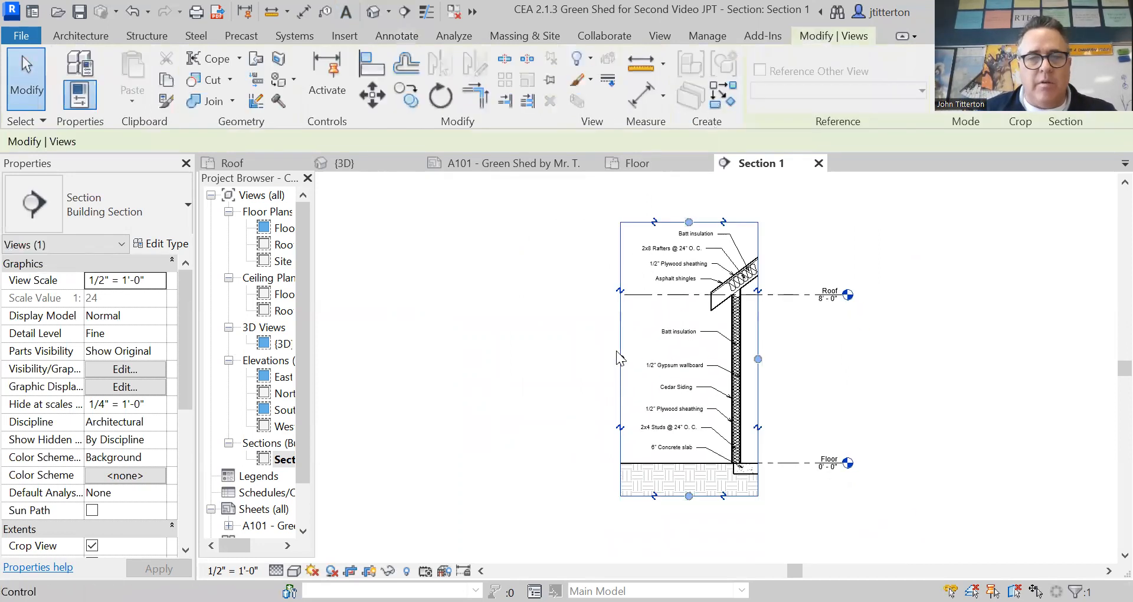
left_click_drag(620, 359, 637, 358)
left_click_drag(699, 496, 698, 485)
left_click(595, 420)
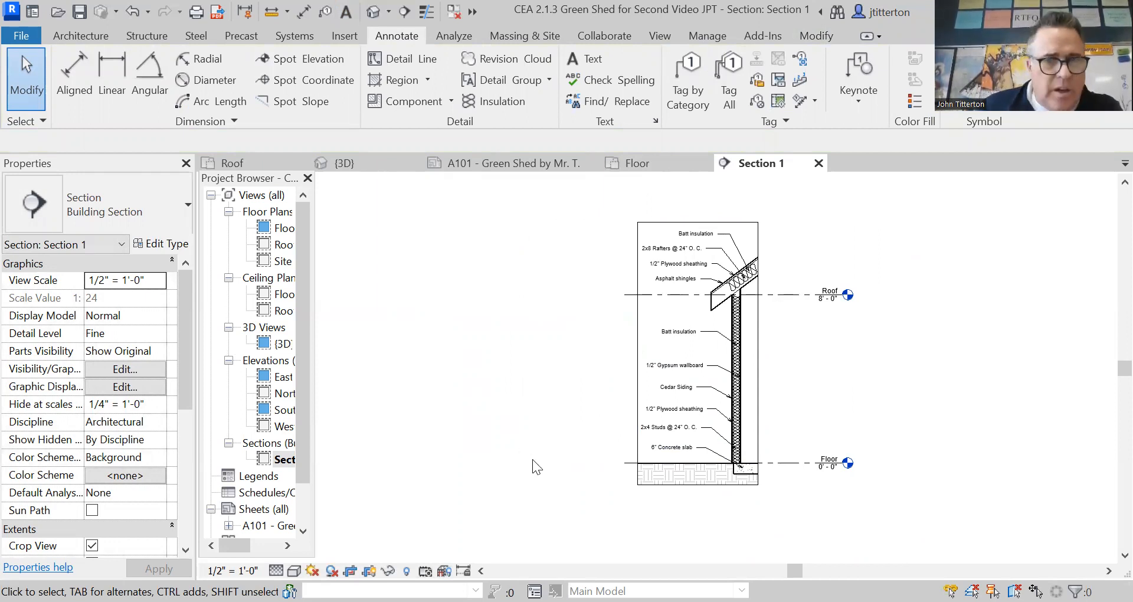
left_click(369, 571)
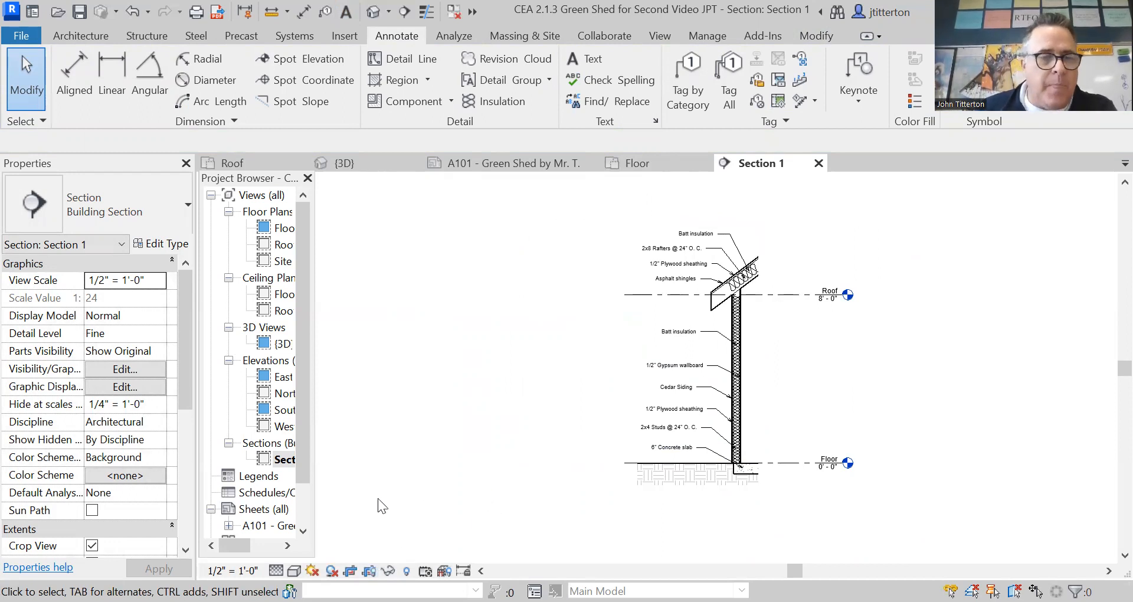
- Open the East and South elevations, and hide the trees behind and beside the shed in the East elevation
double_click(284, 378)
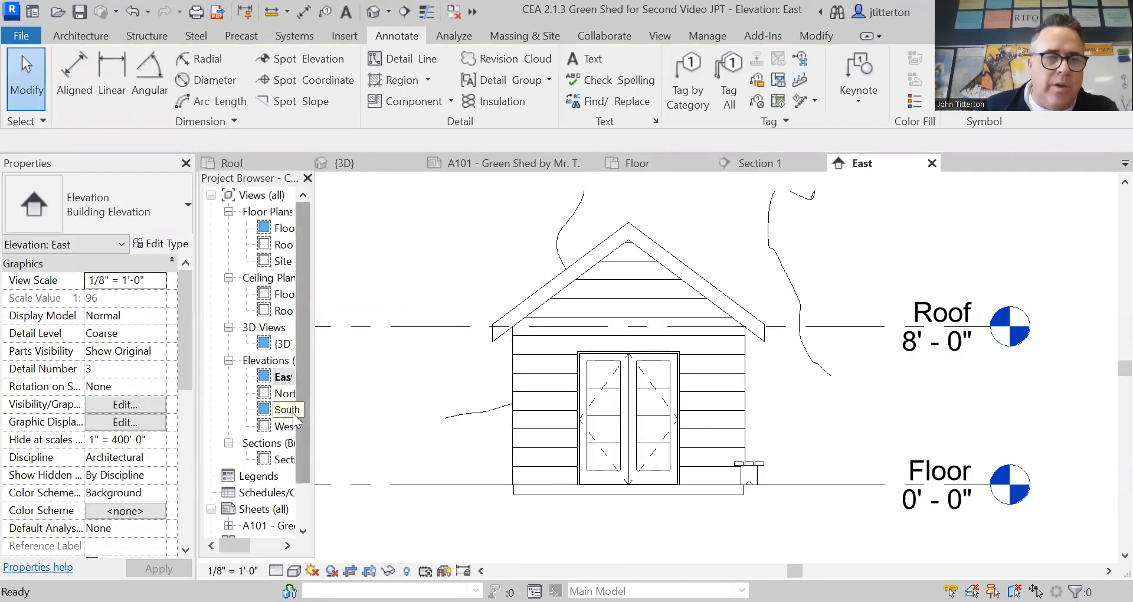
double_click(285, 413)
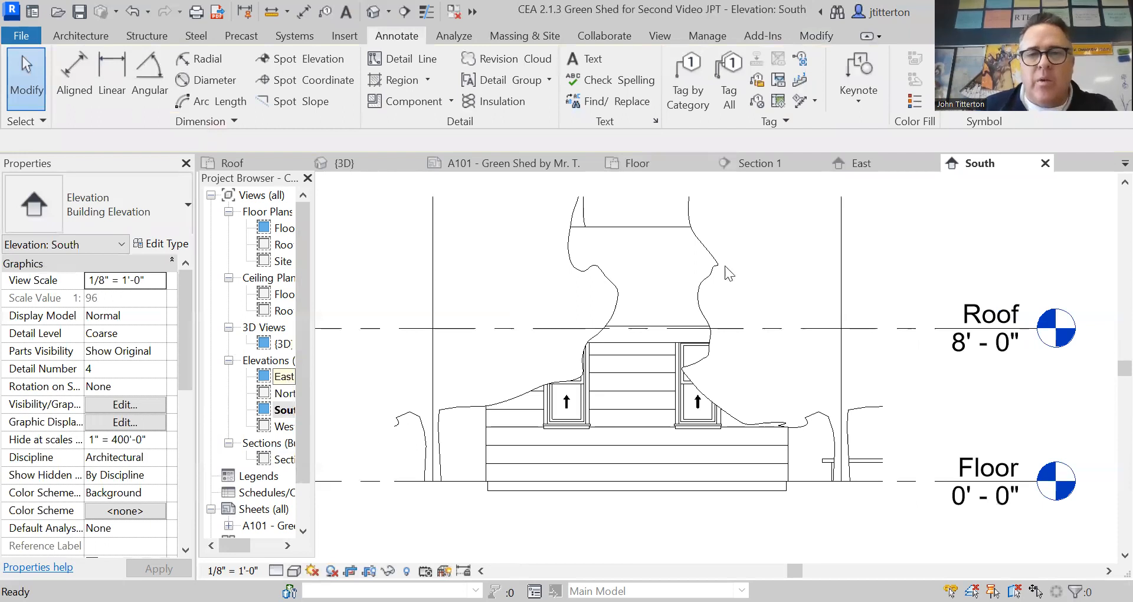
left_click(559, 236)
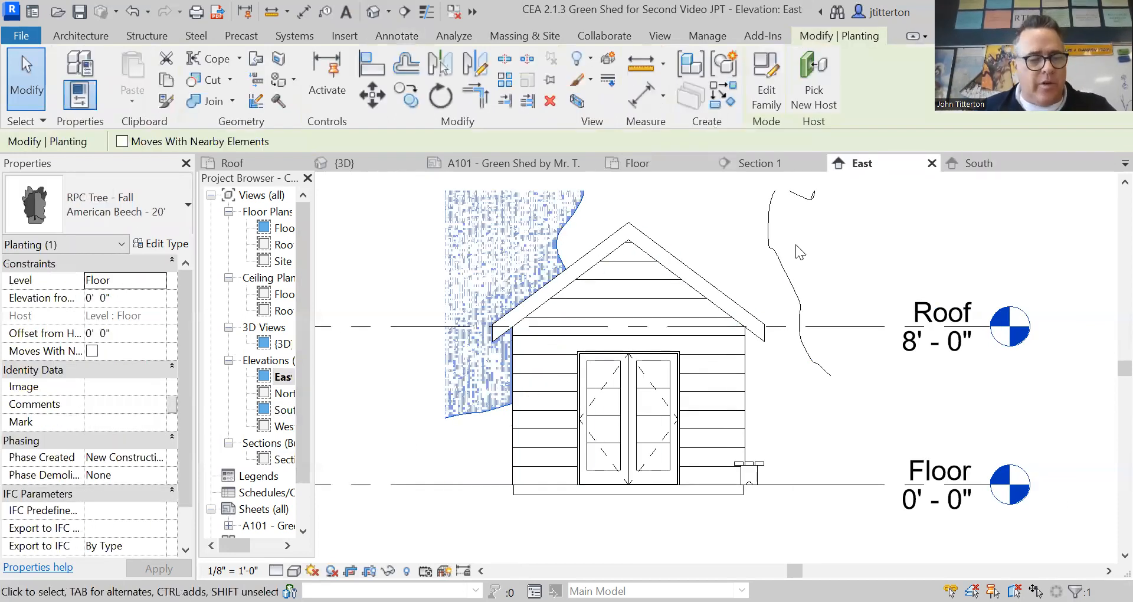
left_click(800, 253, "ctrl")
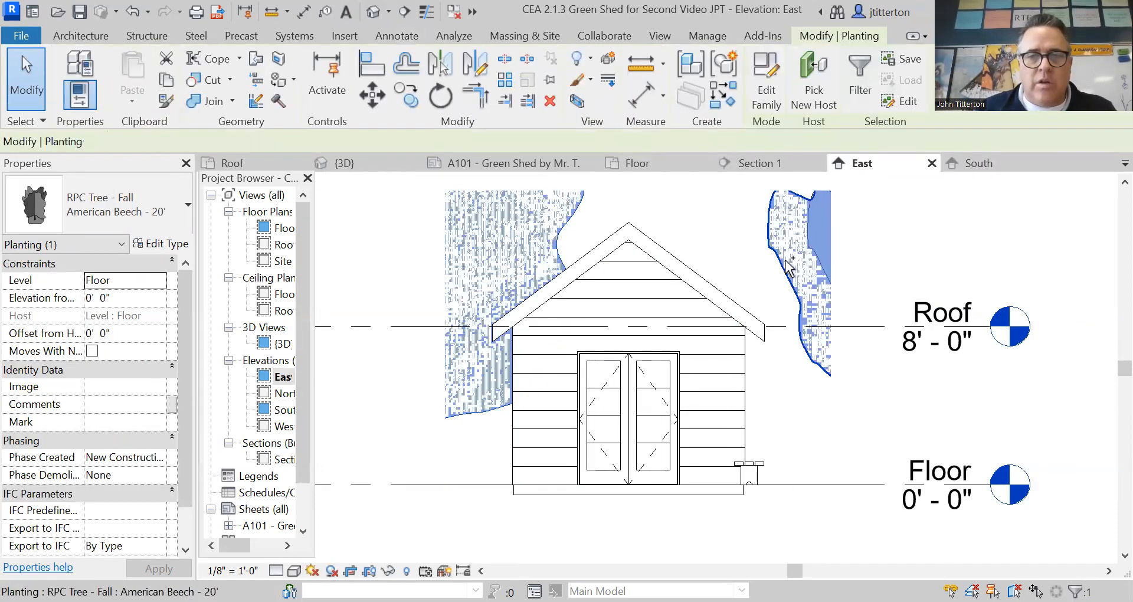
right_click(798, 253)
mouse_move(866, 298)
left_click(1016, 299)
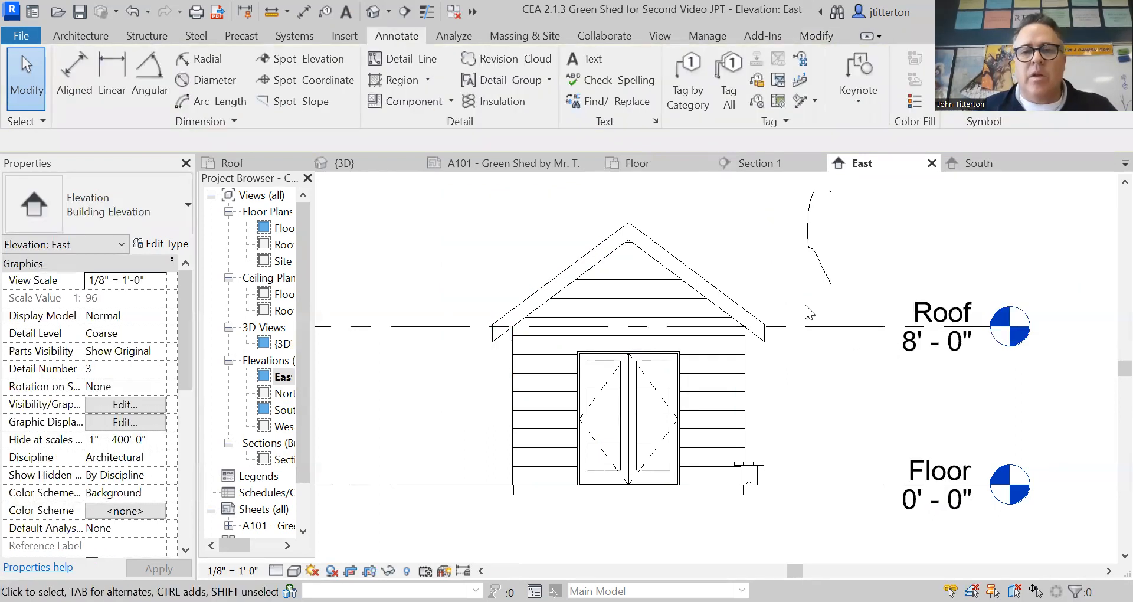
left_click(828, 254)
right_click(830, 239)
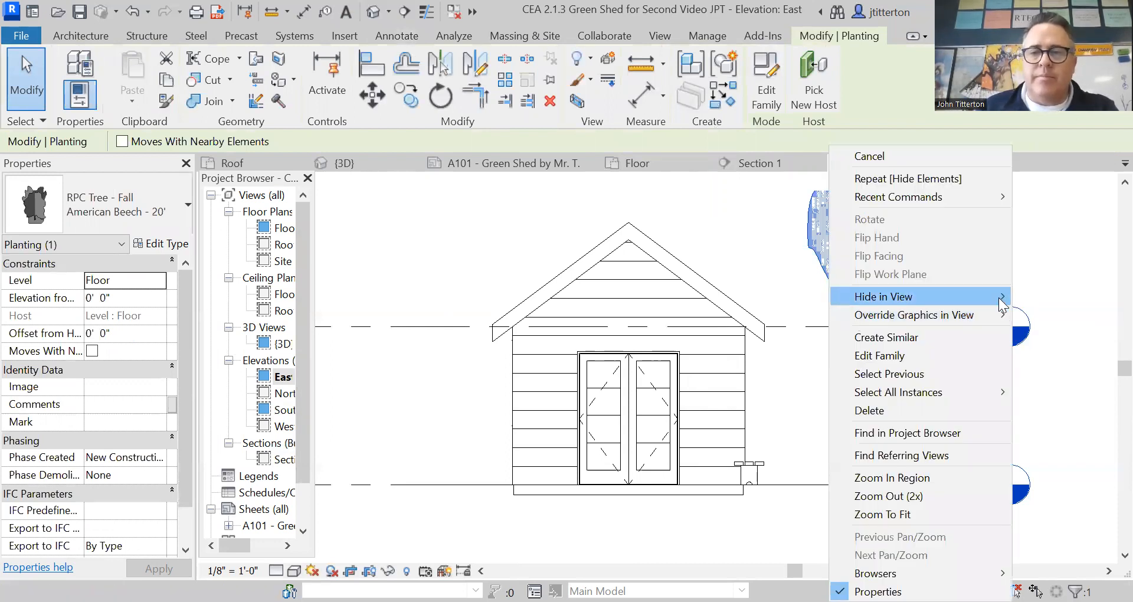
left_click(1048, 298)
- Try to draw a roof-pitch triangle above the right roof slope with detail lines, its sloped side about 3'-1" long at 37°
scroll(700, 248, "up", 5)
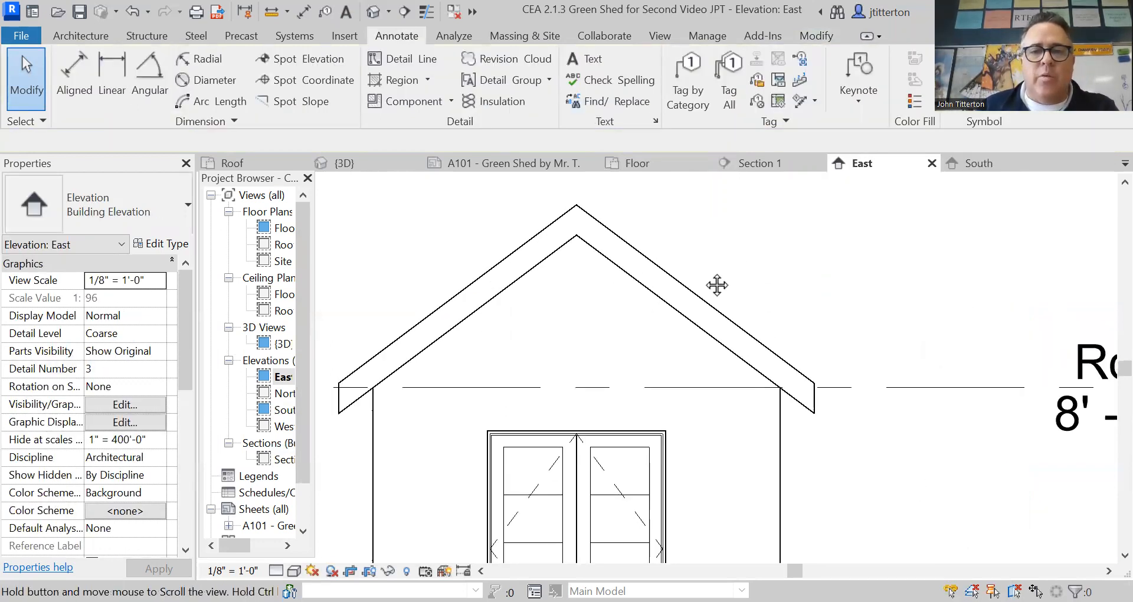
middle_click_drag(703, 354, 684, 333)
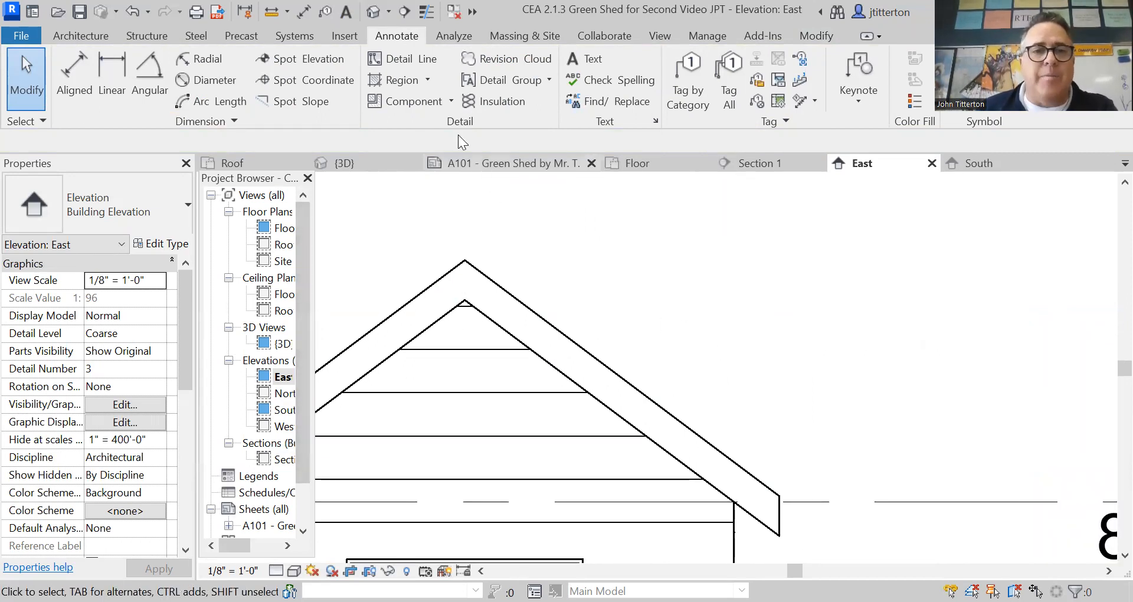
left_click(426, 59)
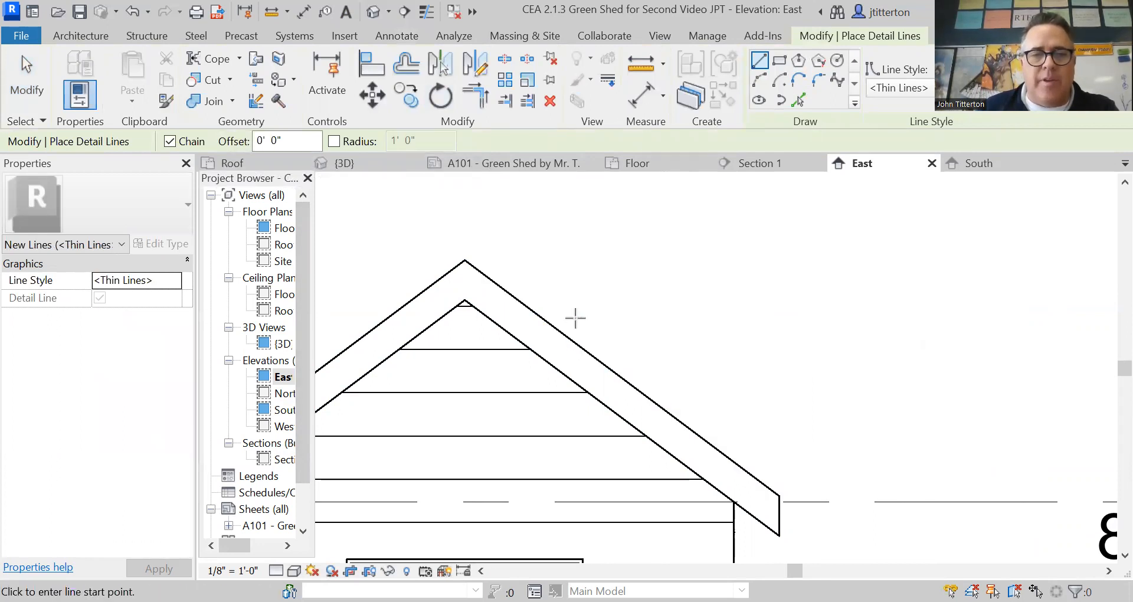
left_click(575, 313)
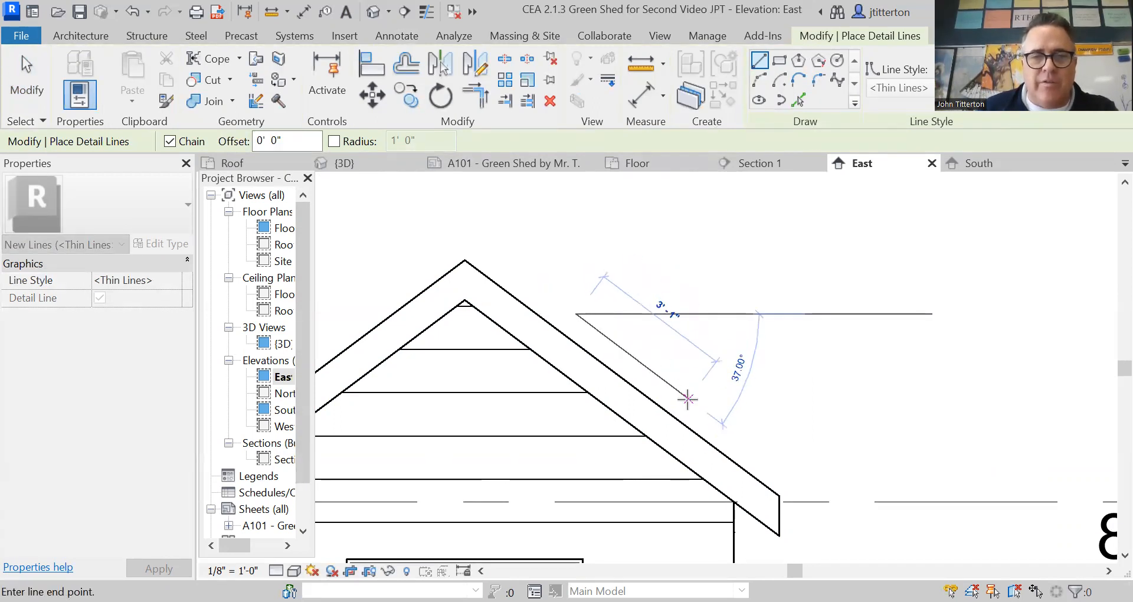
left_click(687, 400)
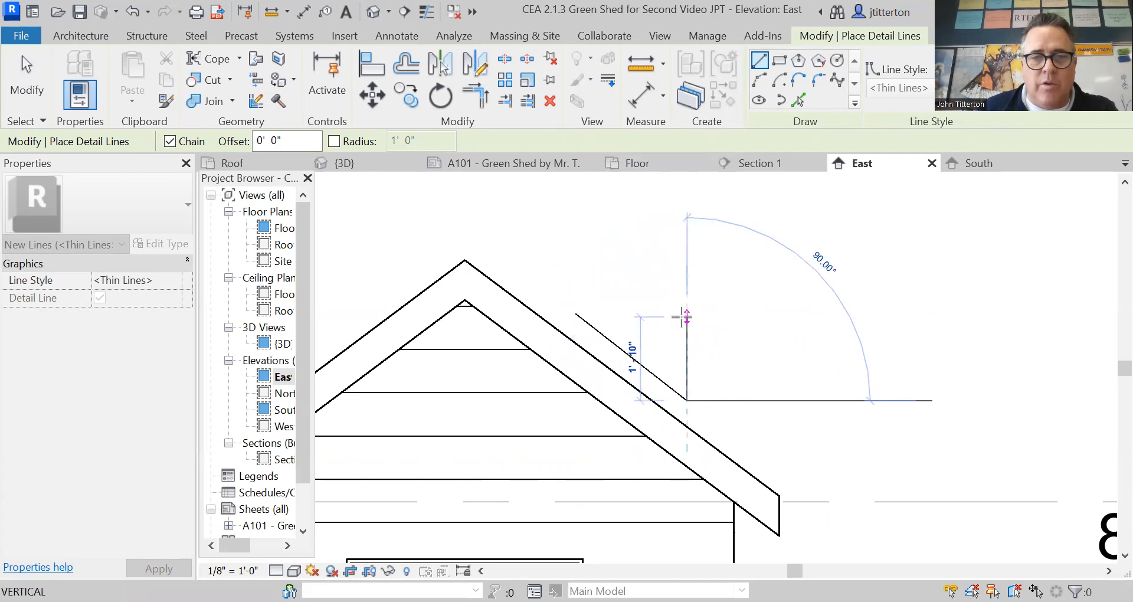
left_click(687, 317)
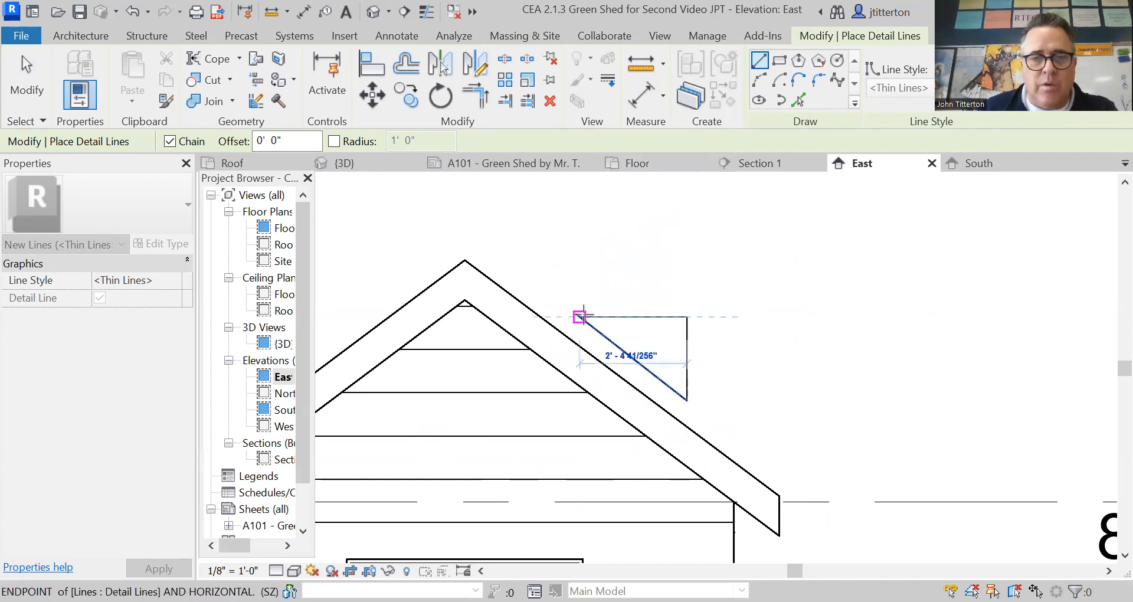
left_click(581, 317)
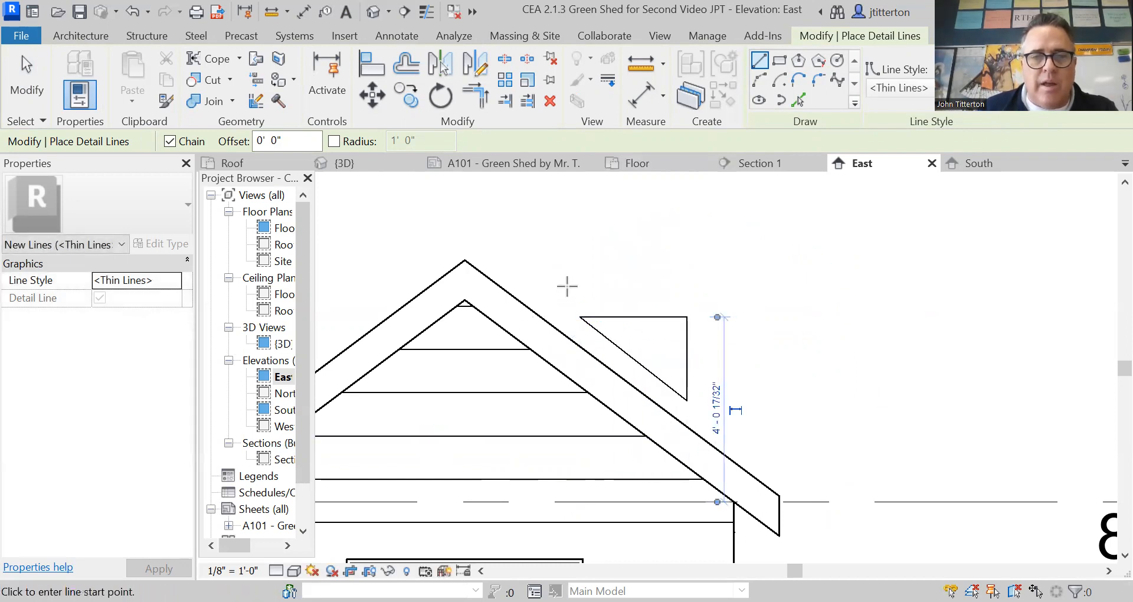
key("Escape")
key("Escape")
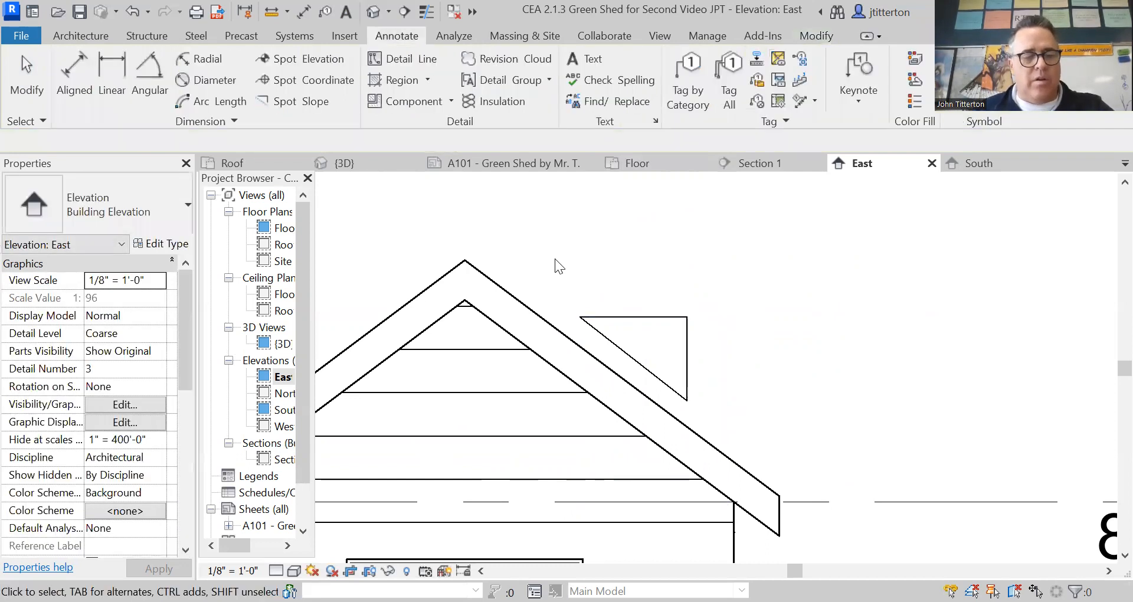
- Undo the three detail lines of the roof-pitch triangle
key("ctrl+z")
key("ctrl+z")
key("ctrl+z")
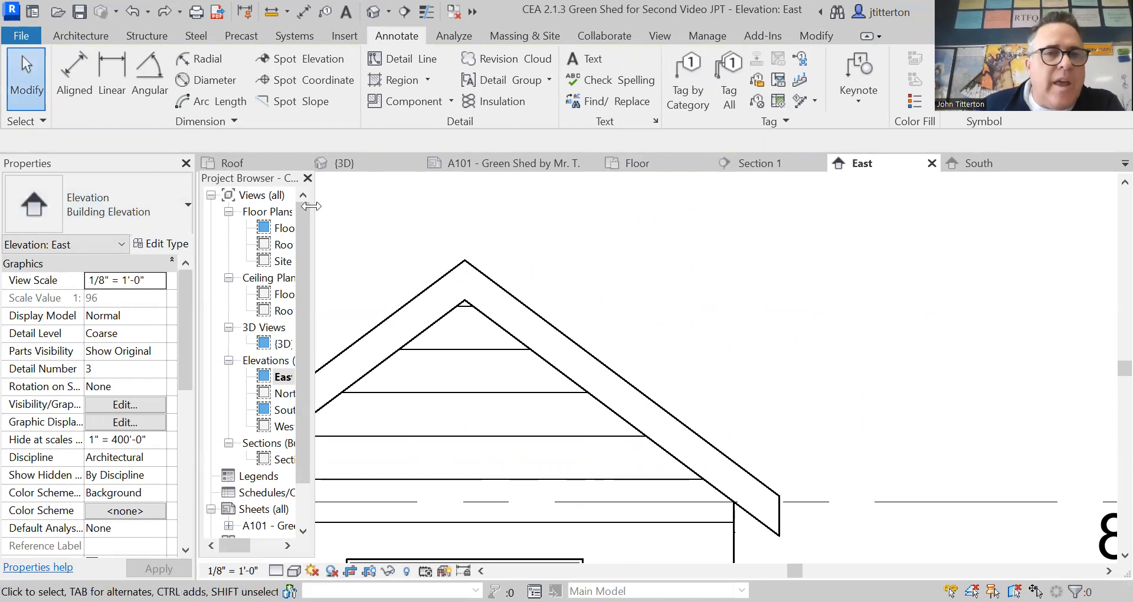
- Draw a sloped detail line about 2'-10" long parallel to the right roof slope, a vertical line, and a horizontal line overshooting the slope
left_click(391, 59)
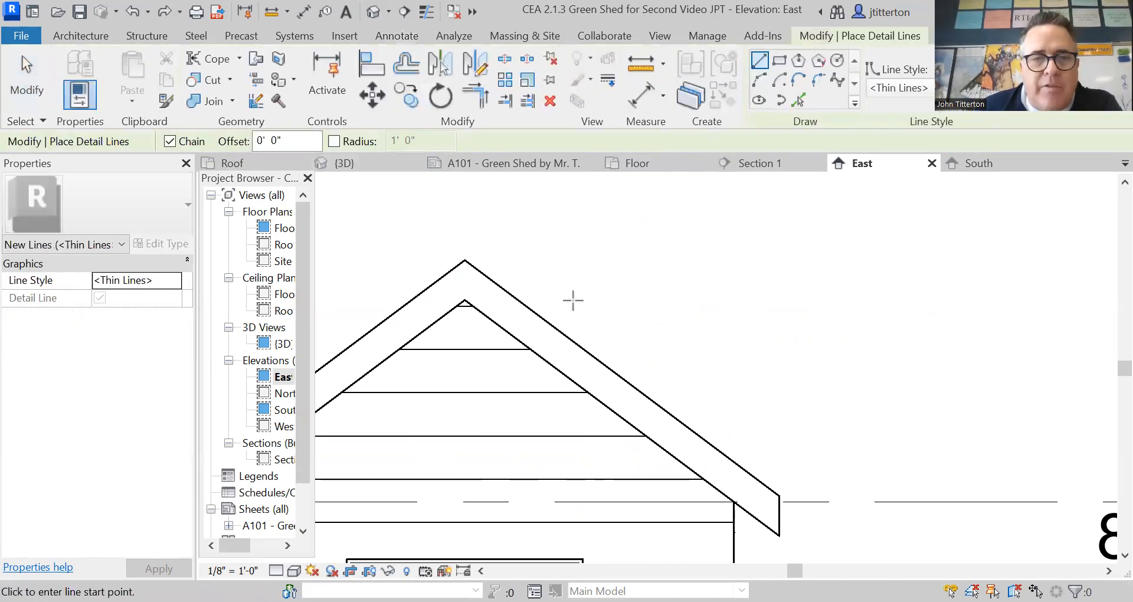
left_click(572, 301)
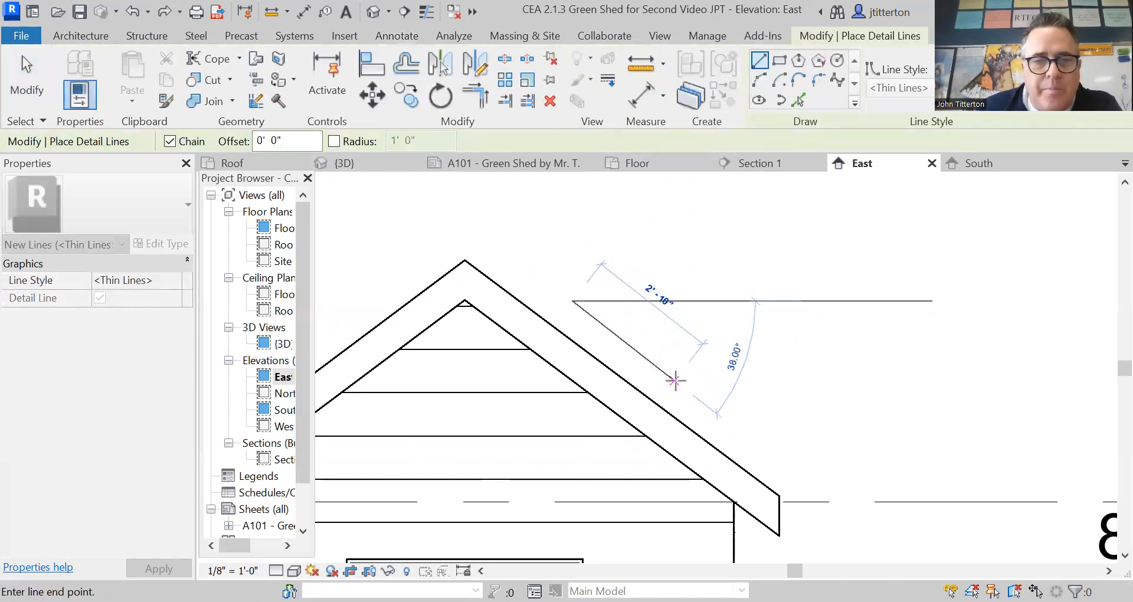
left_click(675, 380)
left_click(675, 312)
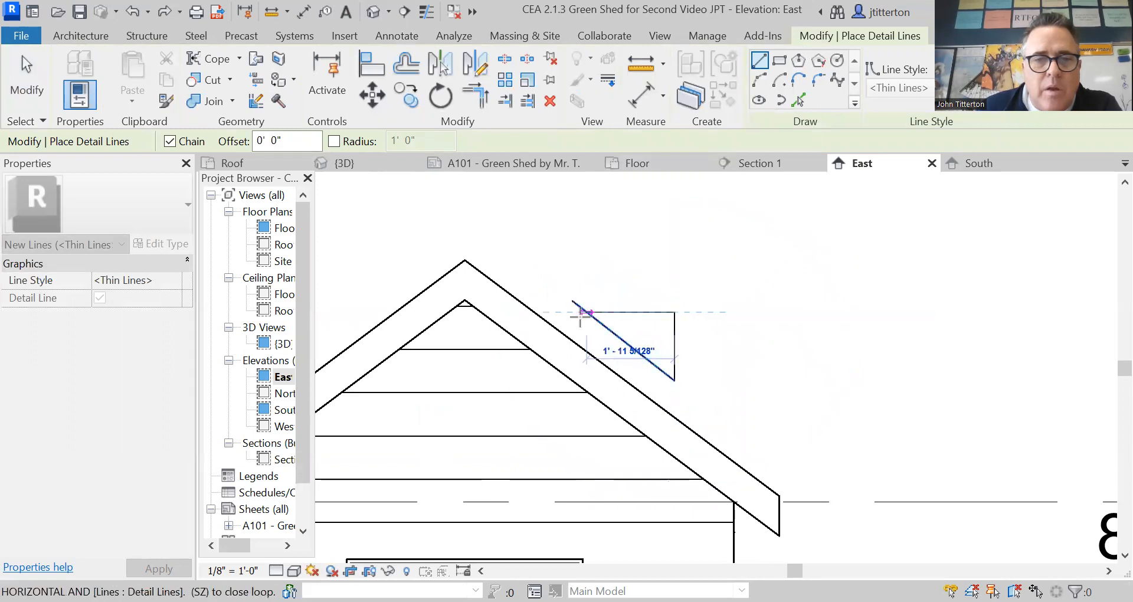
left_click(562, 312)
scroll(597, 303, "up", 3)
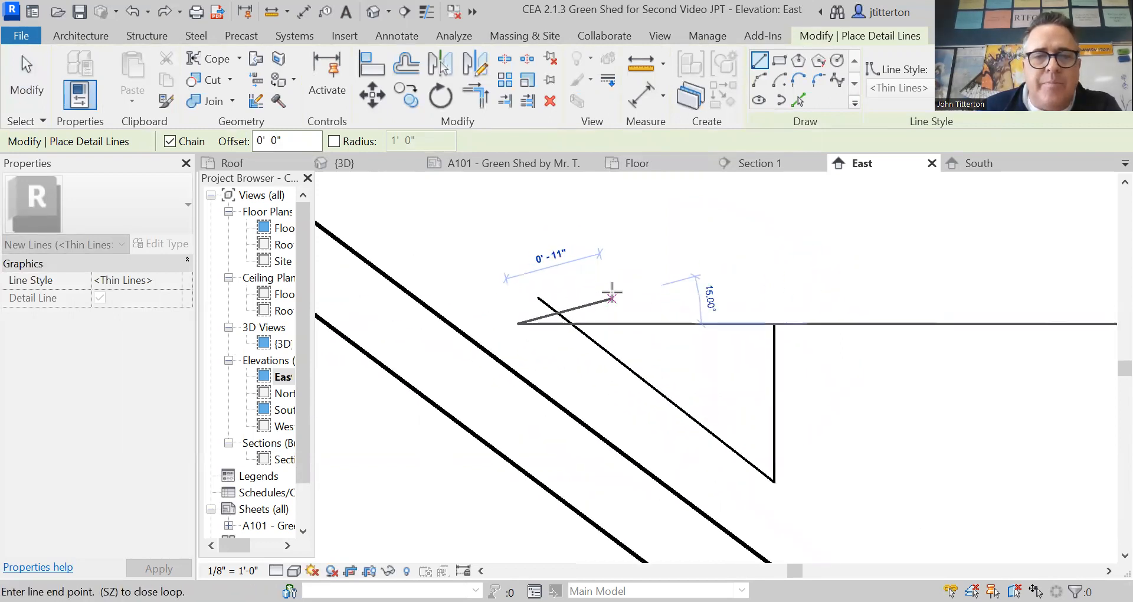
key("Escape")
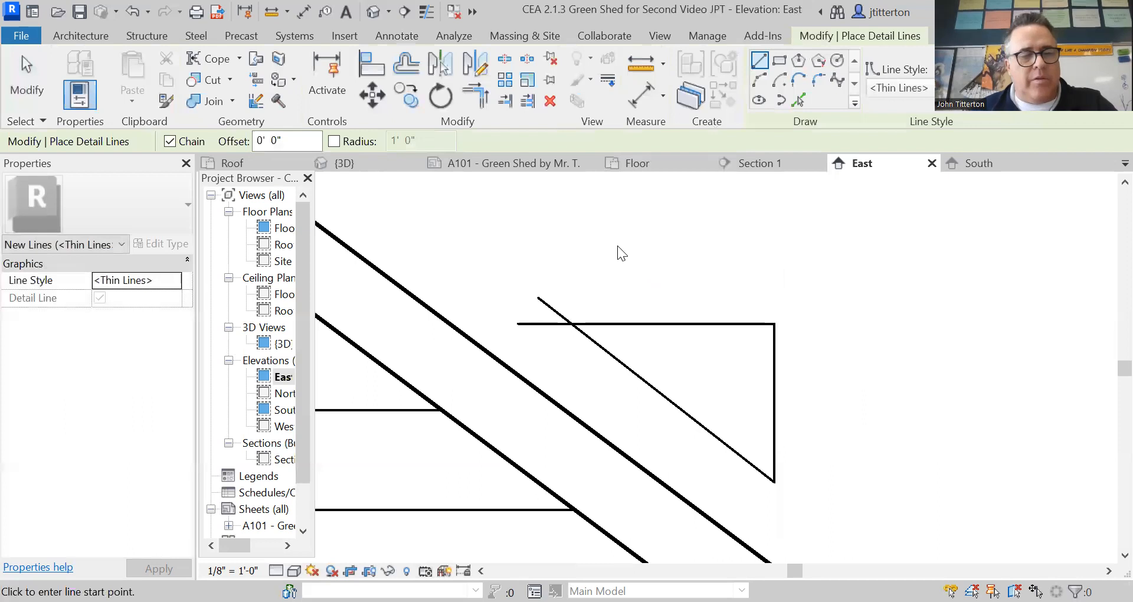
key("Escape")
- Trim the horizontal and sloped detail lines to a corner to close the roof-pitch triangle
scroll(569, 301, "up", 1)
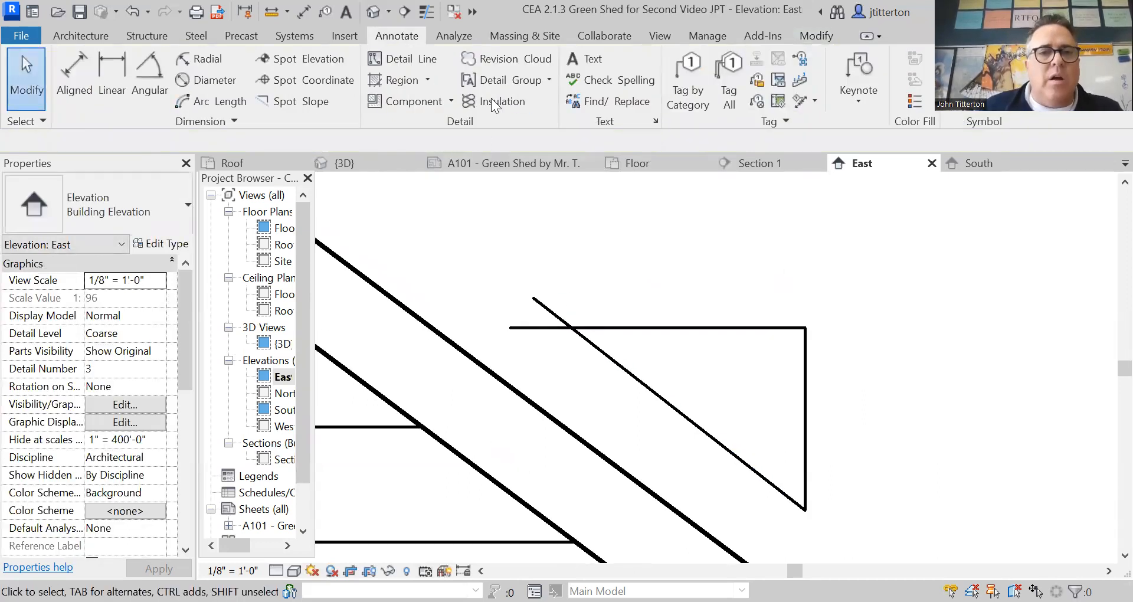
left_click(815, 36)
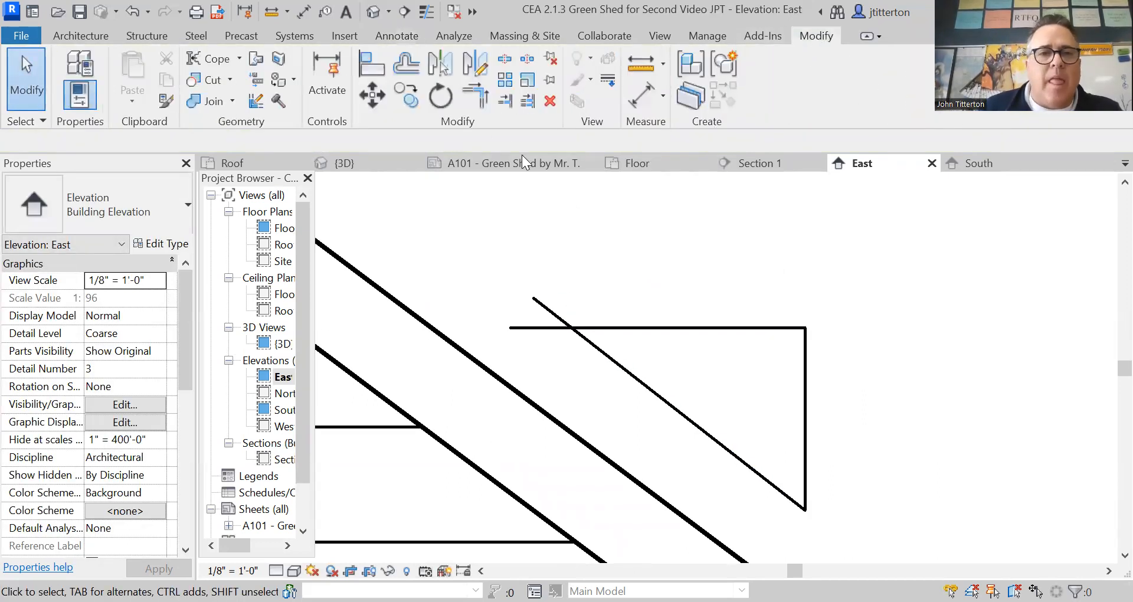
left_click(487, 98)
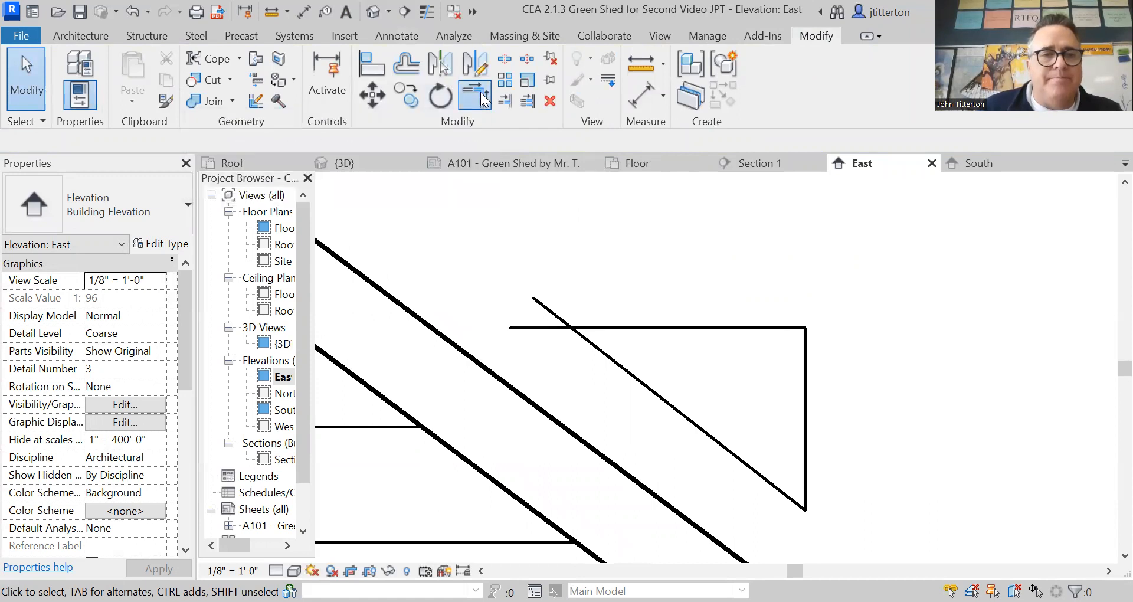
left_click(621, 330)
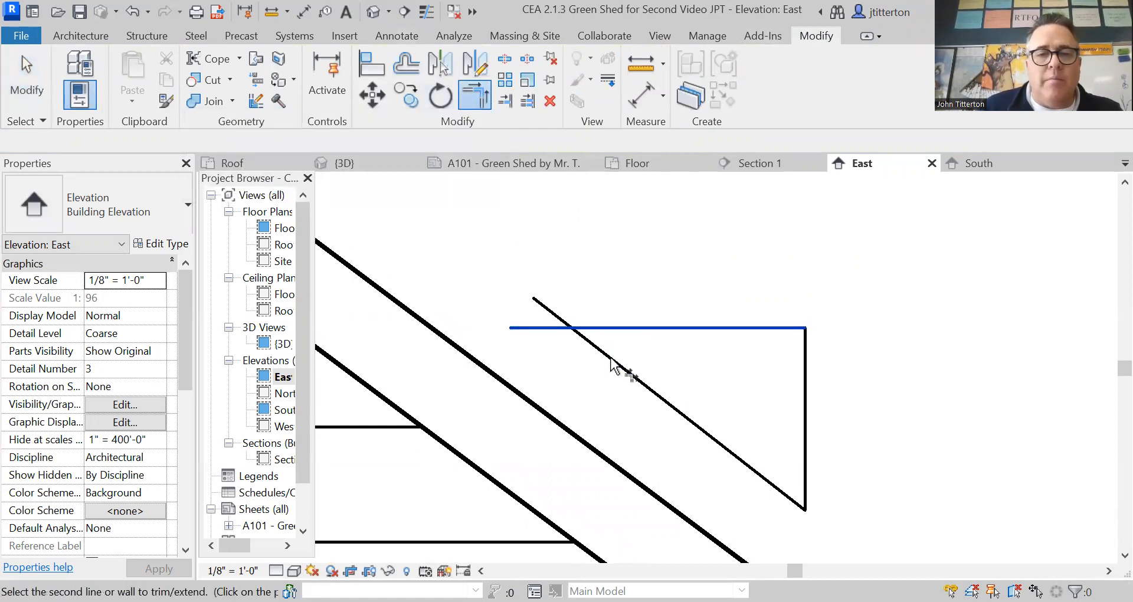
left_click(614, 363)
- Start a text note without a leader and set the text size of the 3/32" Arial type to 1/16"
scroll(607, 435, "down", 4)
middle_click_drag(587, 418, 526, 397)
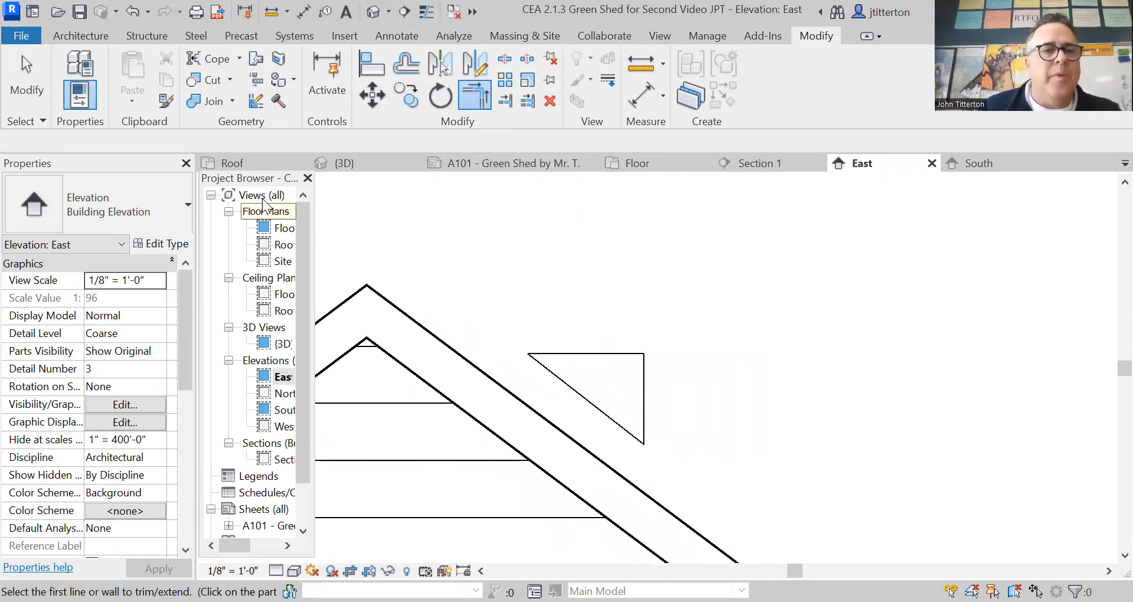
left_click(401, 36)
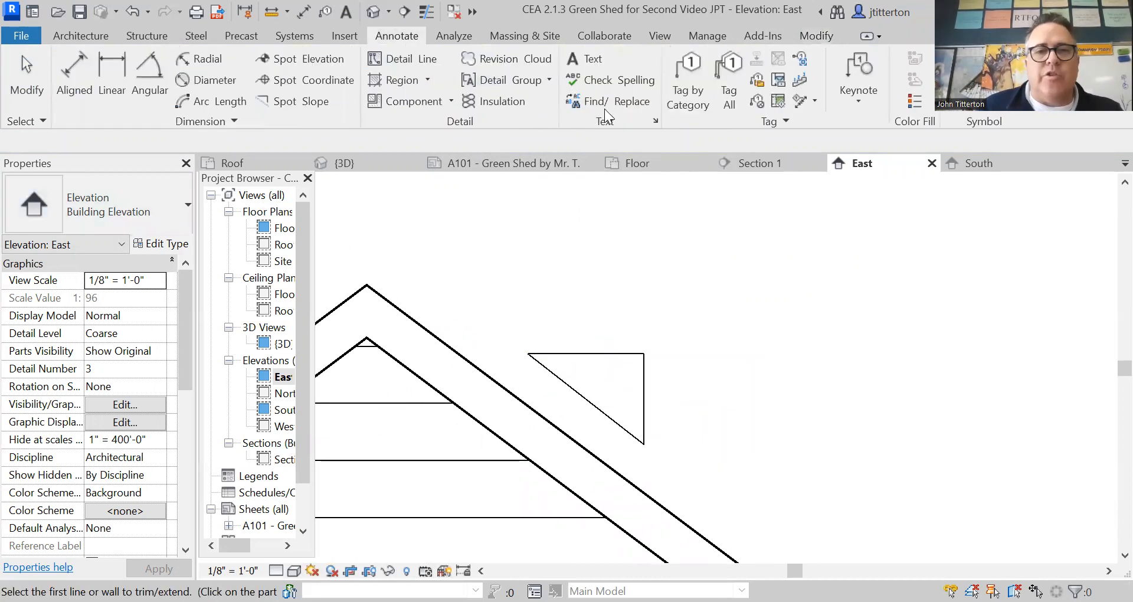
left_click(584, 60)
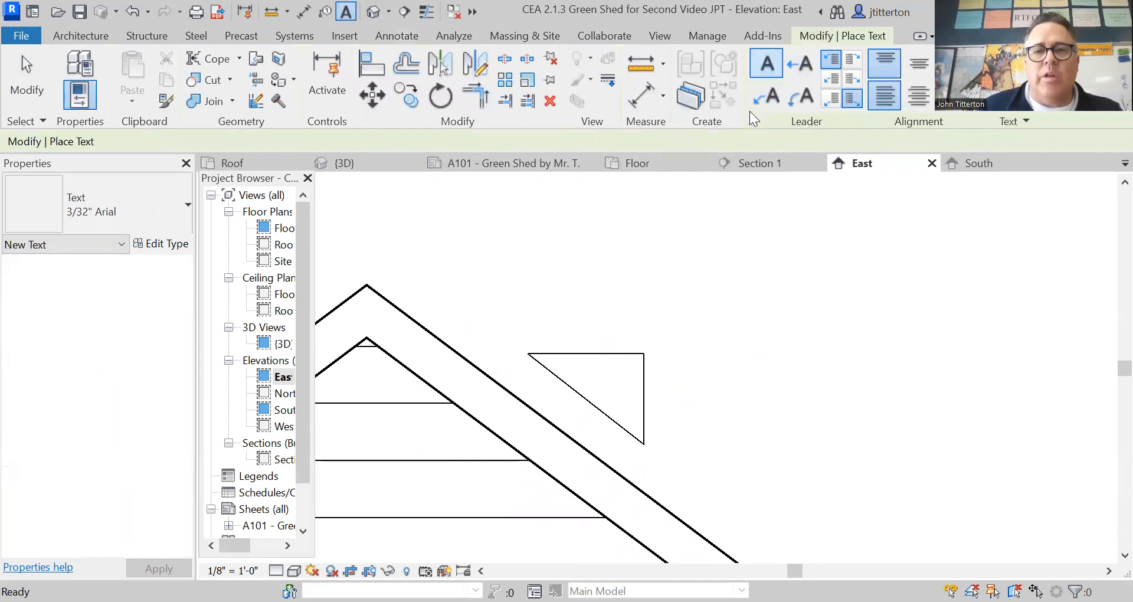
left_click(156, 200)
key("Escape")
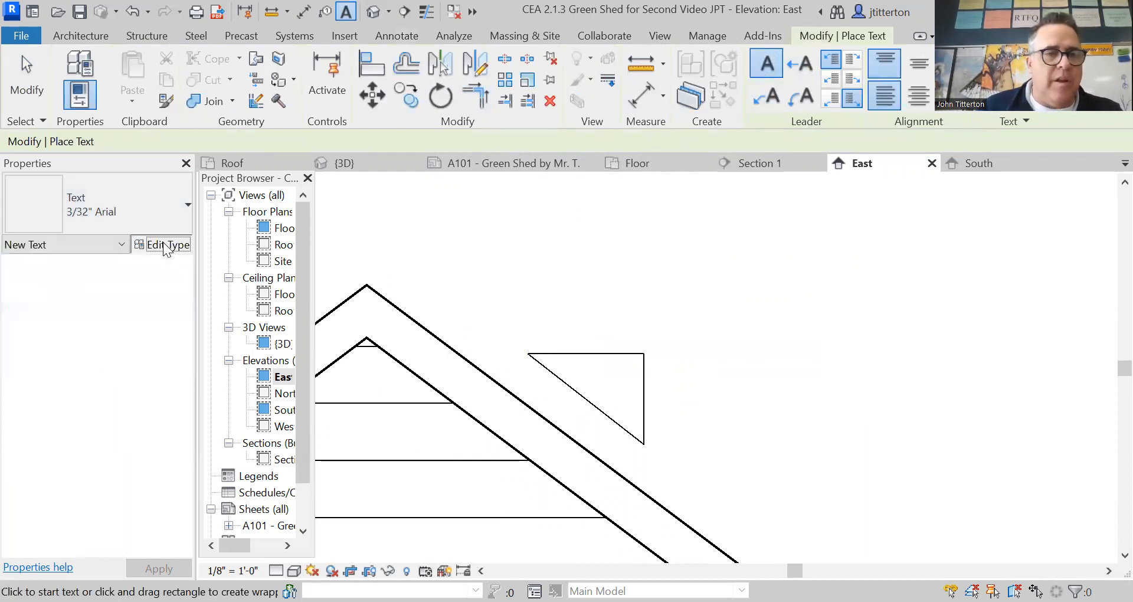
left_click(163, 243)
left_click(570, 351)
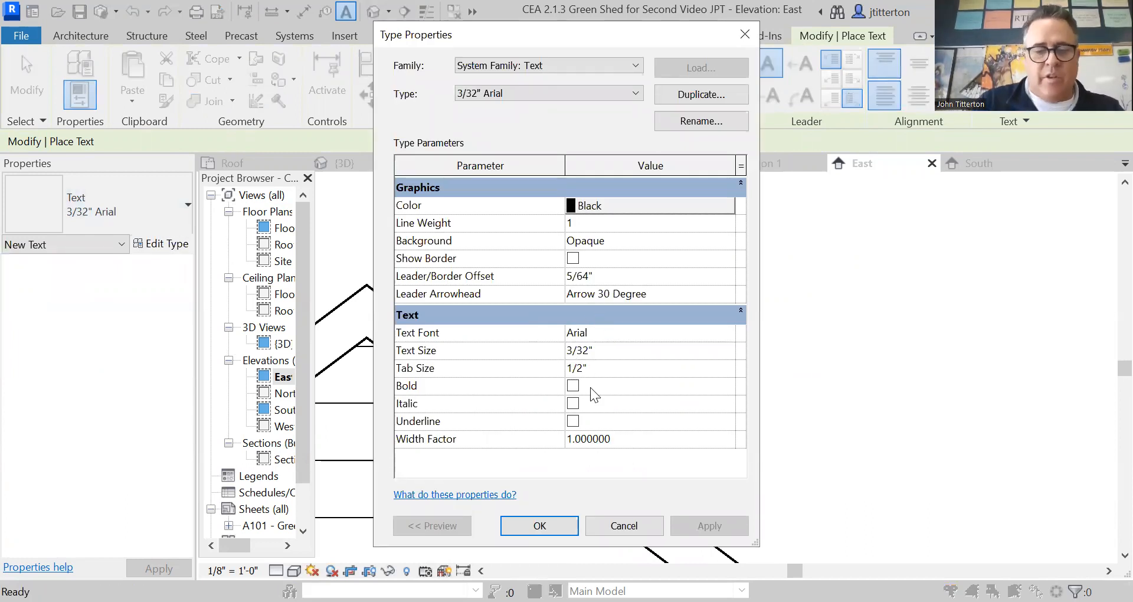
key("Delete")
type("1/16")
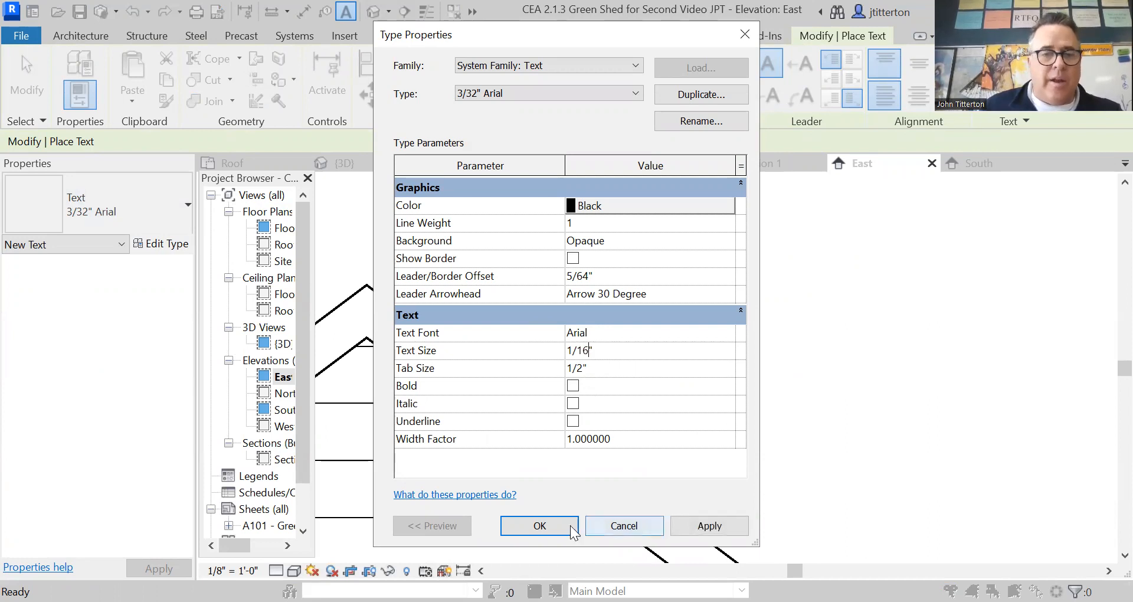
left_click(708, 525)
left_click(539, 526)
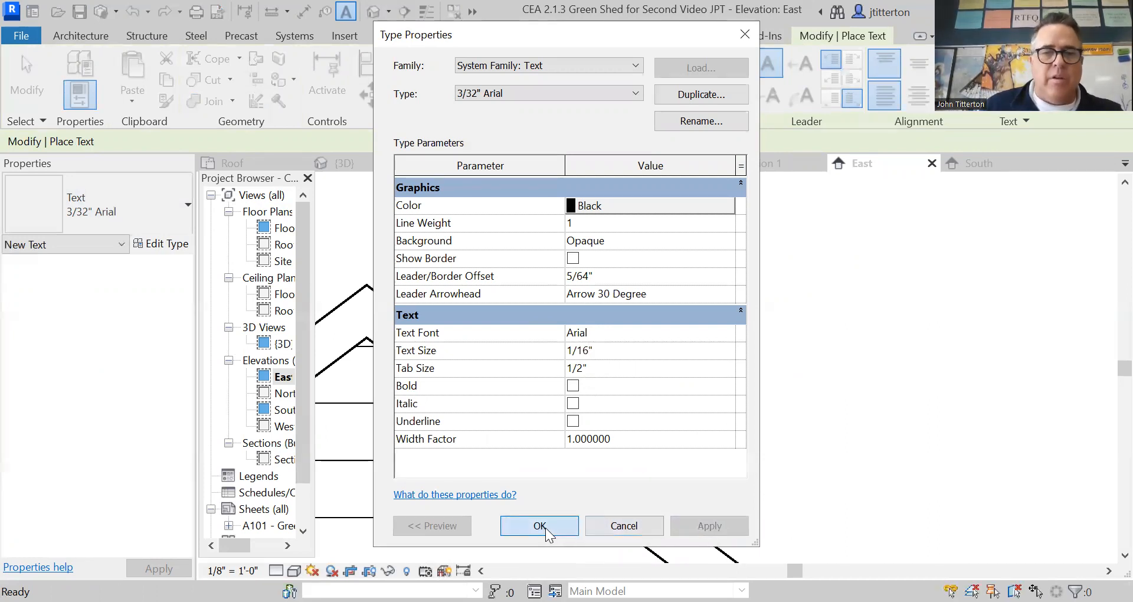
- Add the text "12" above the horizontal side of the roof-pitch triangle
left_click(571, 312)
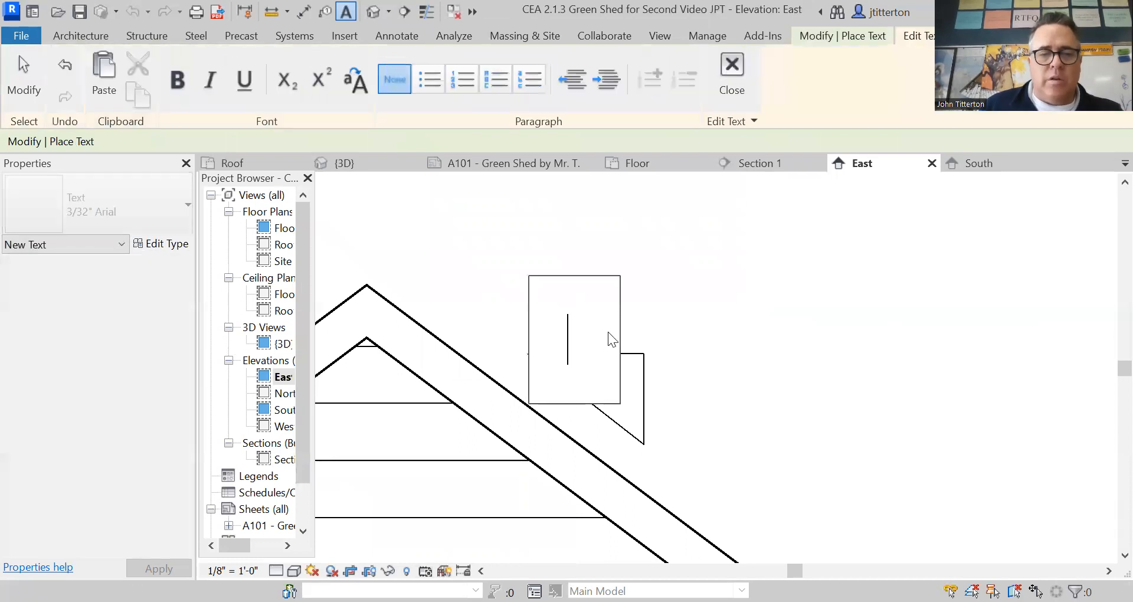
type("12")
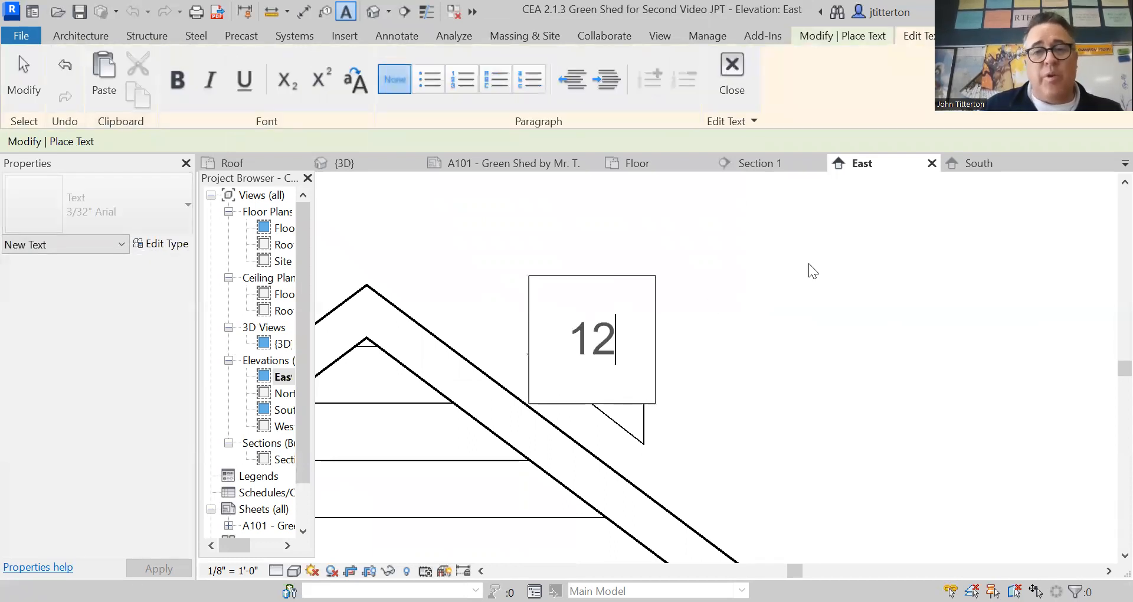
left_click(808, 263)
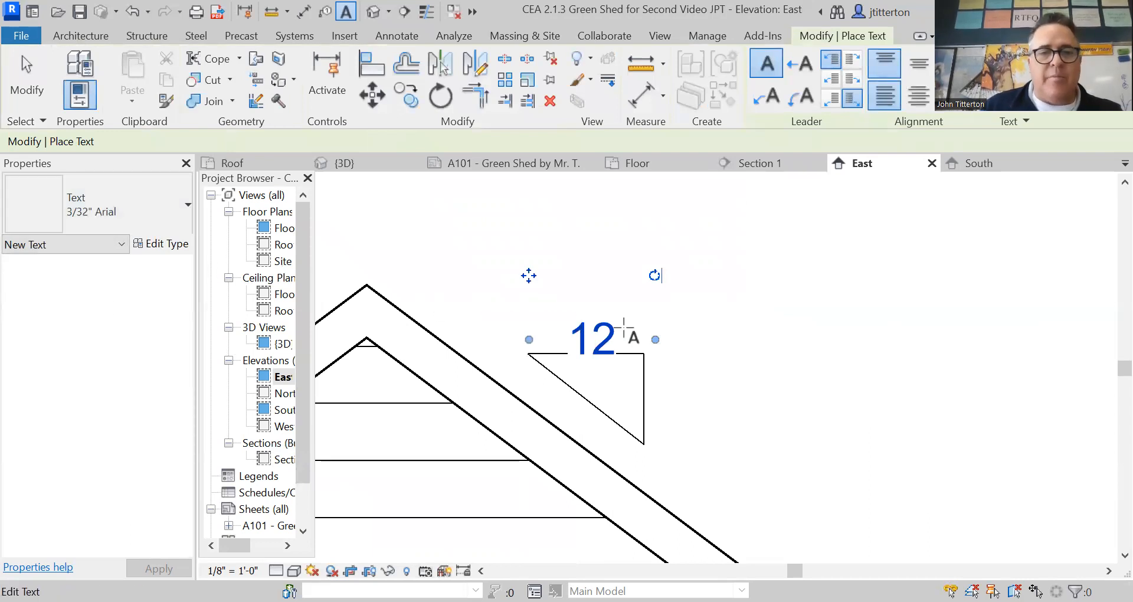
- Add the text "9" beside the vertical side of the roof-pitch triangle and end text placement
left_click(677, 383)
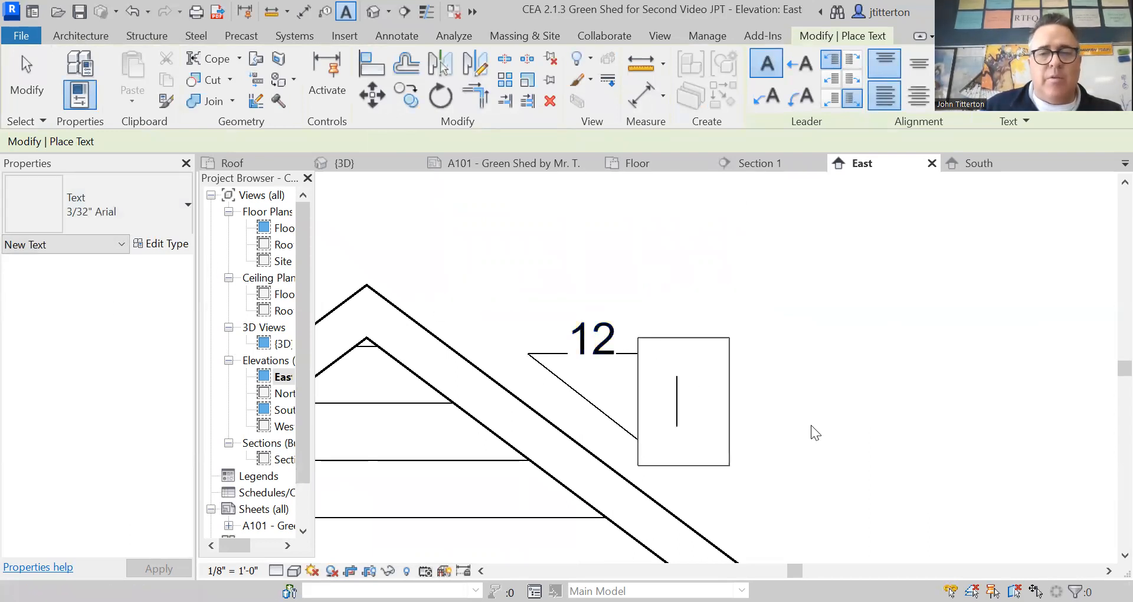
type("9")
key("Return")
key("BackSpace")
left_click(873, 272)
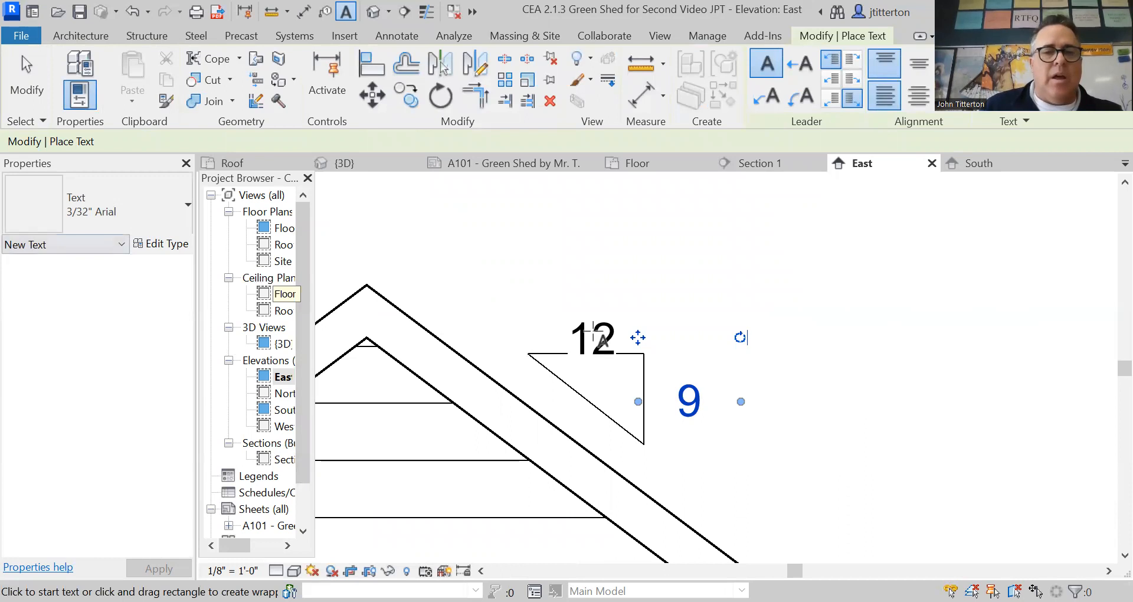
key("Escape")
key("Escape")
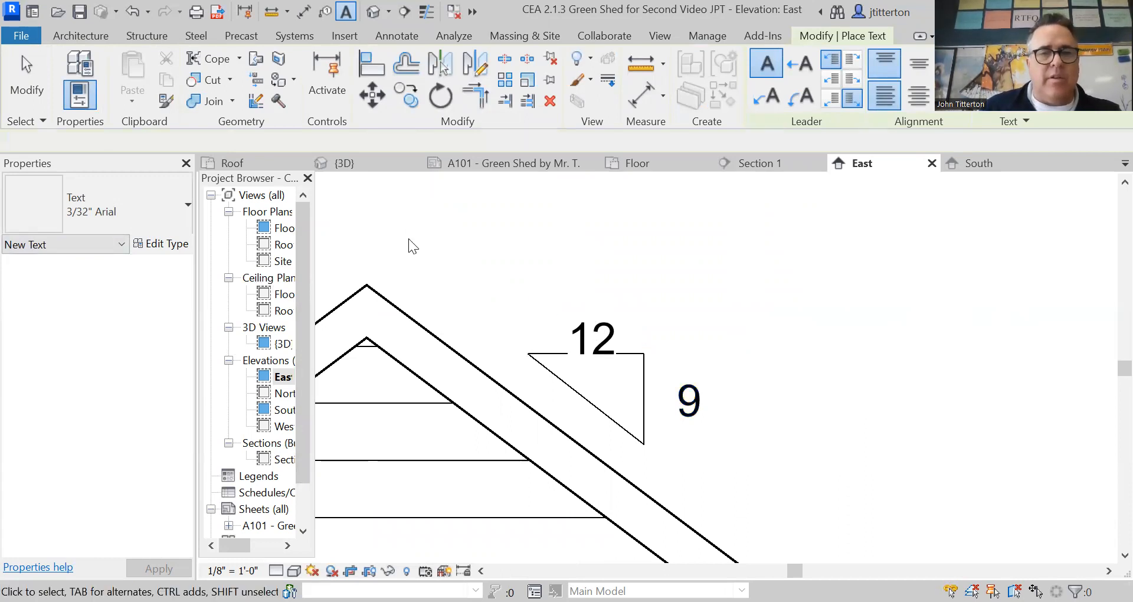
- Review the shared type properties of the "12" and "9" text notes without changing them
left_click(620, 306)
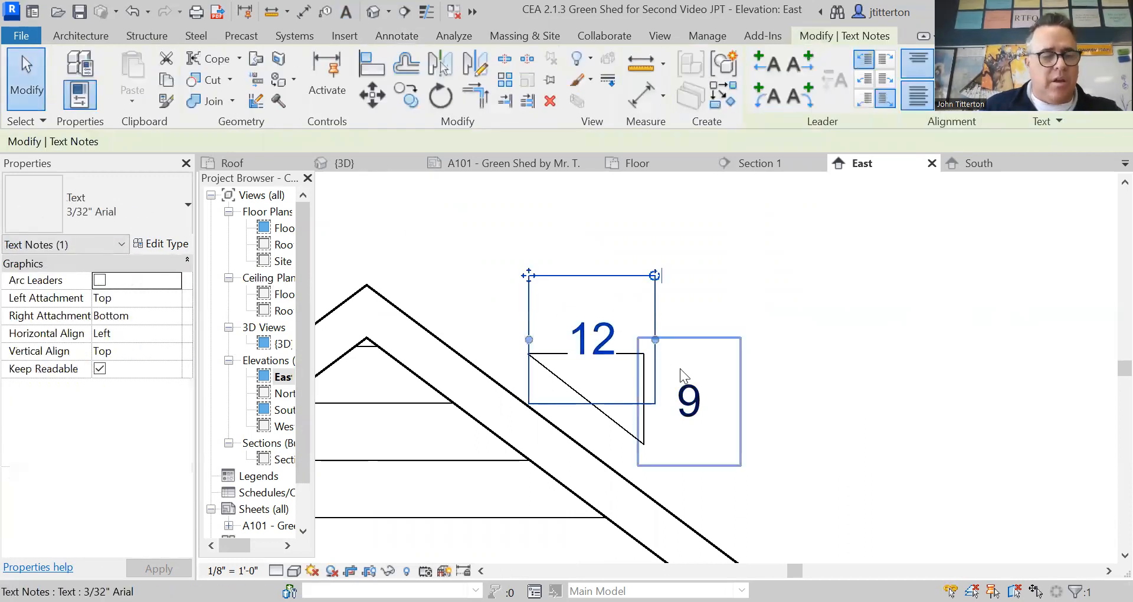
left_click(720, 400, "ctrl")
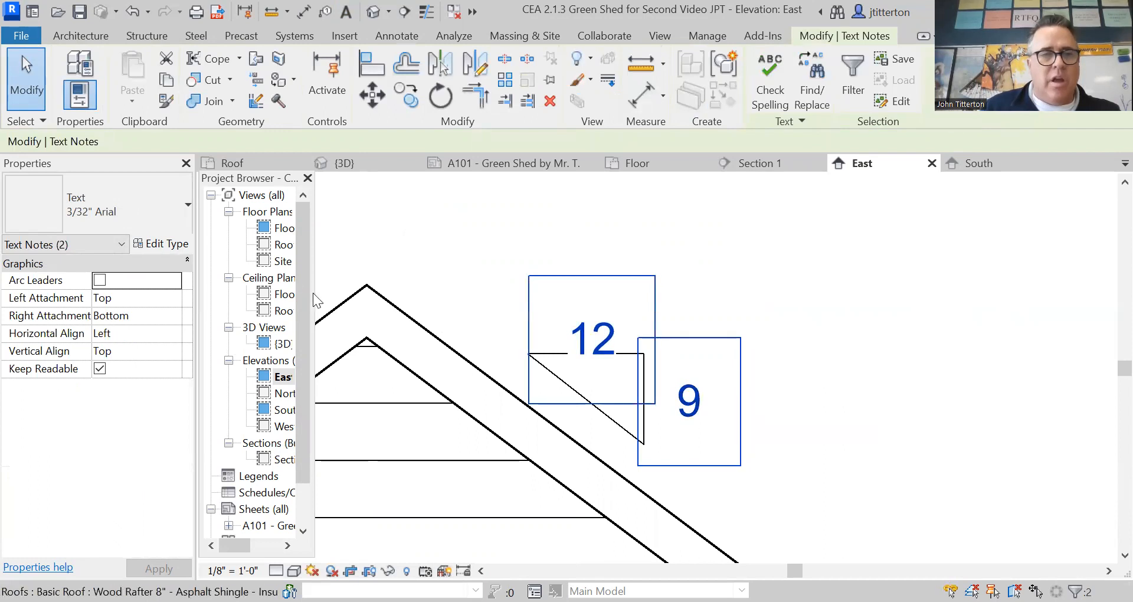
left_click(167, 245)
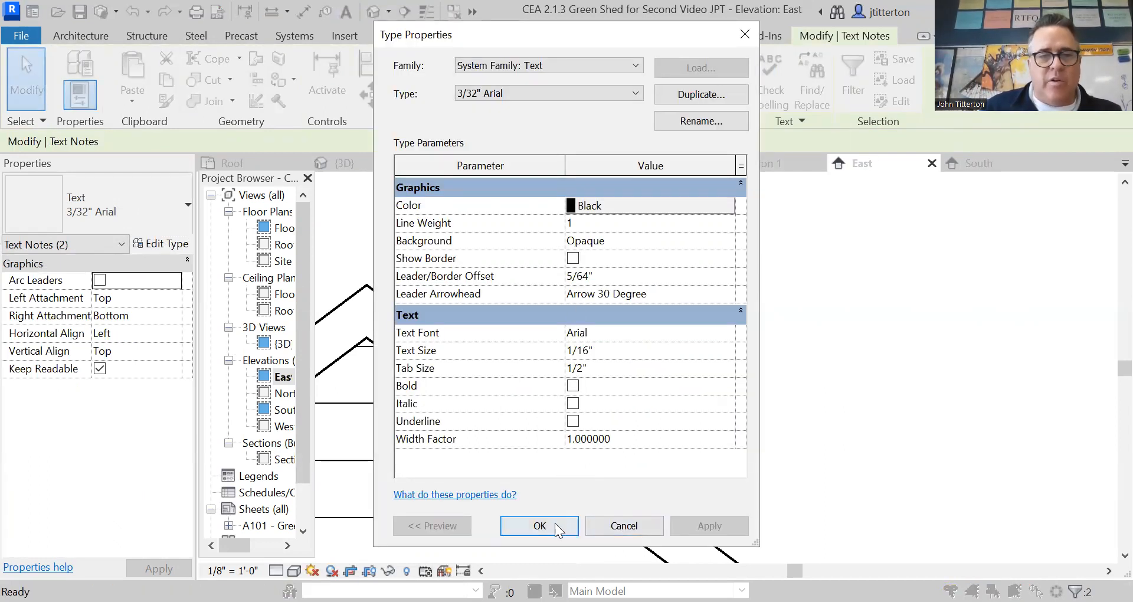
left_click(539, 525)
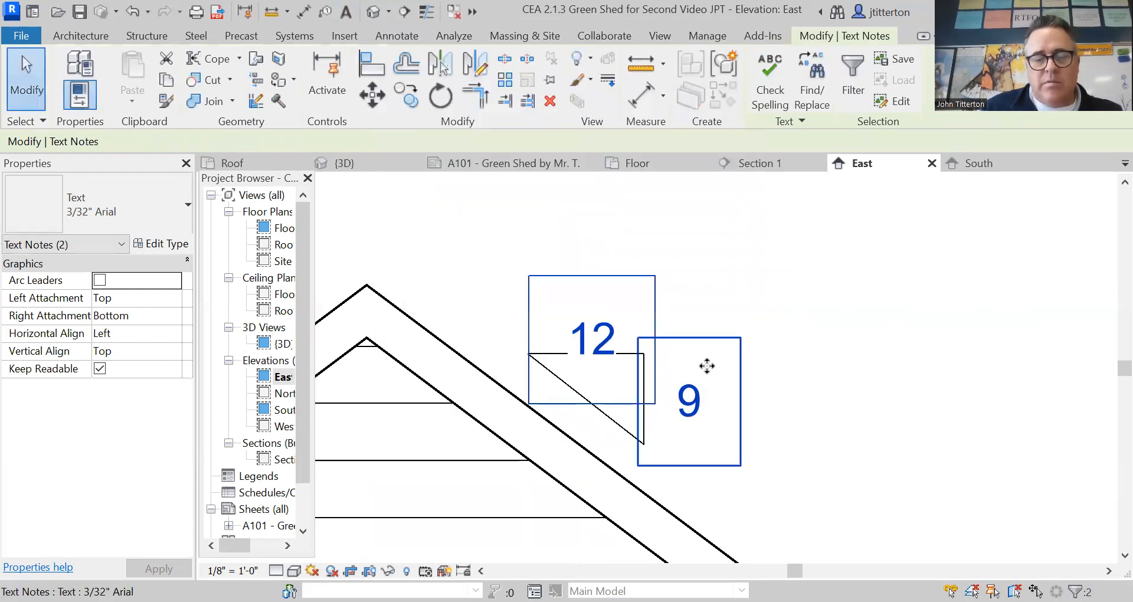
- Move the "12" clear above the triangle's horizontal side and the "9" closer to its vertical side
scroll(707, 365, "up", 4)
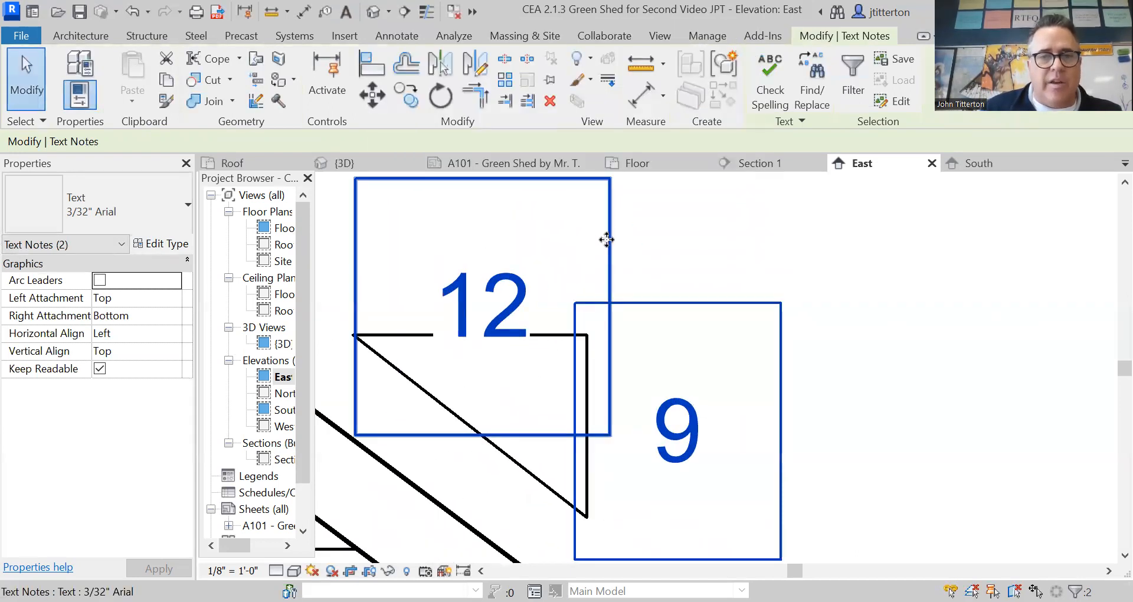
left_click(703, 251)
double_click(608, 279)
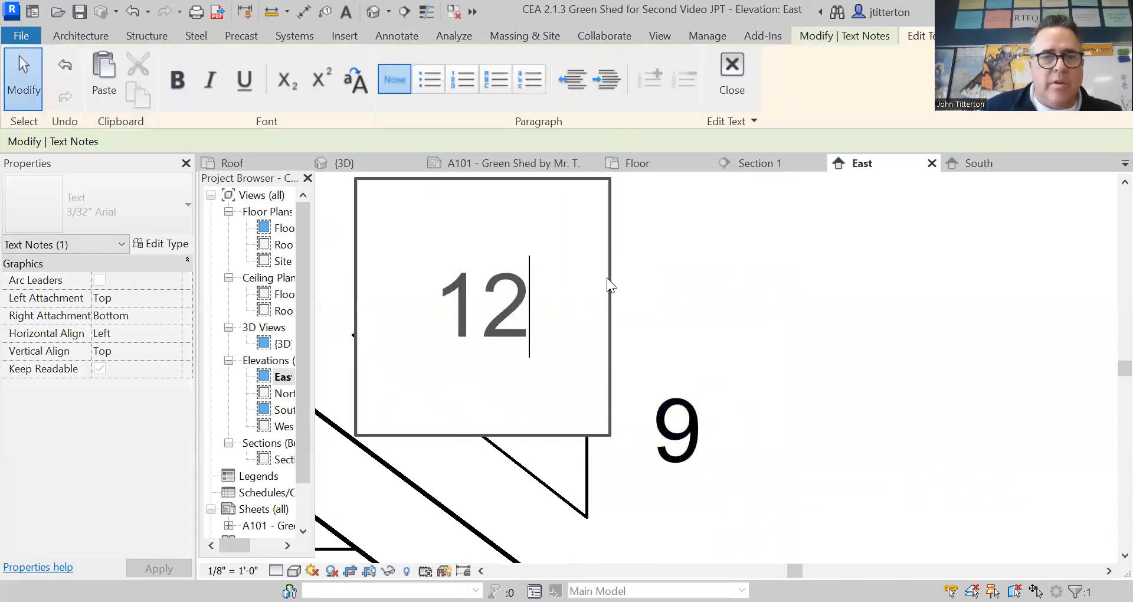
left_click(681, 230)
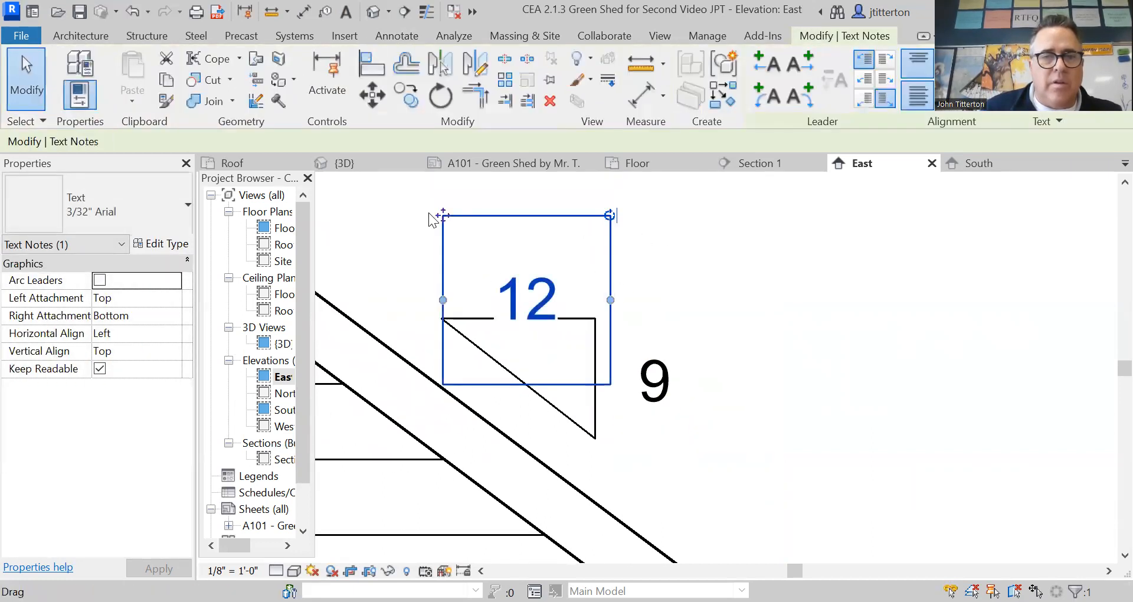
left_click_drag(444, 218, 430, 196)
left_click(736, 352)
left_click(671, 375)
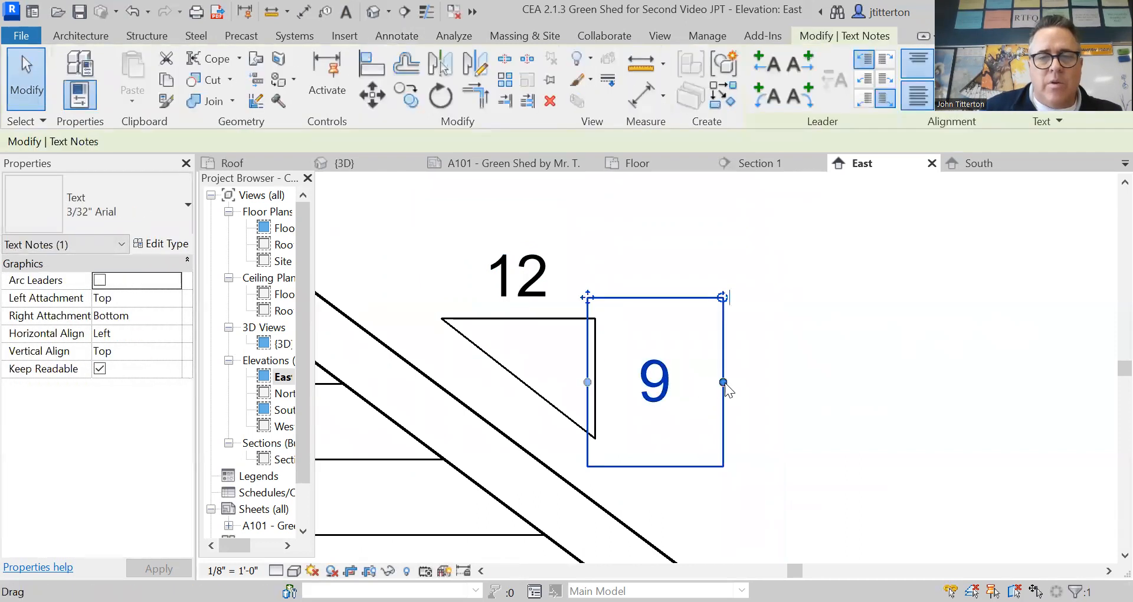
left_click_drag(586, 298, 565, 290)
left_click(760, 311)
- Open sheet A101 and look over the updated East elevation and the overall layout
scroll(743, 387, "down", 5)
scroll(781, 435, "down", 1)
middle_click_drag(752, 307, 717, 257)
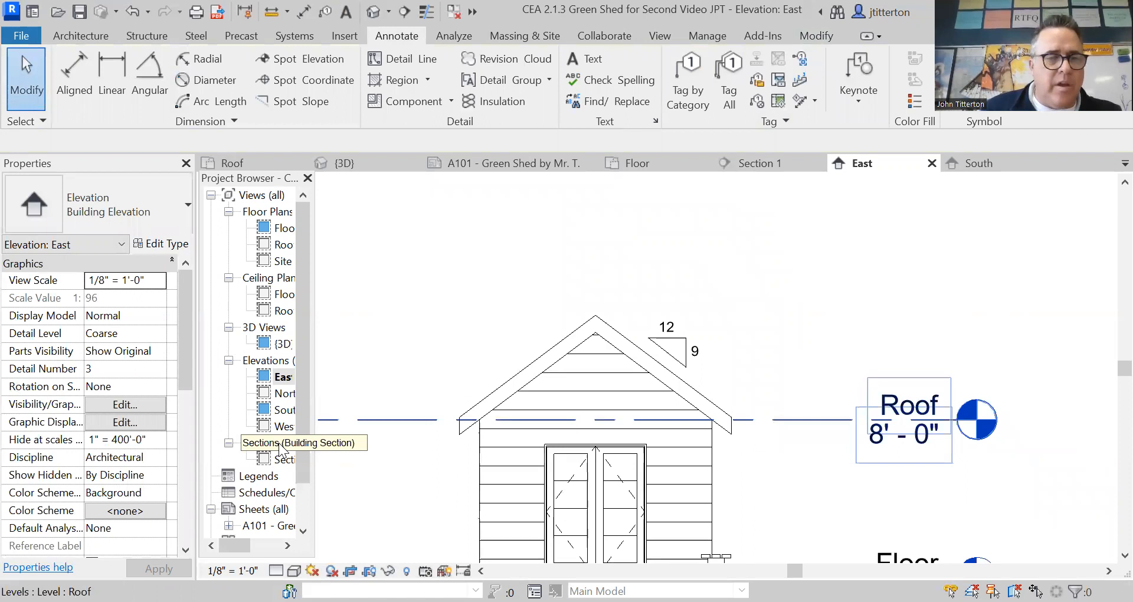
double_click(276, 531)
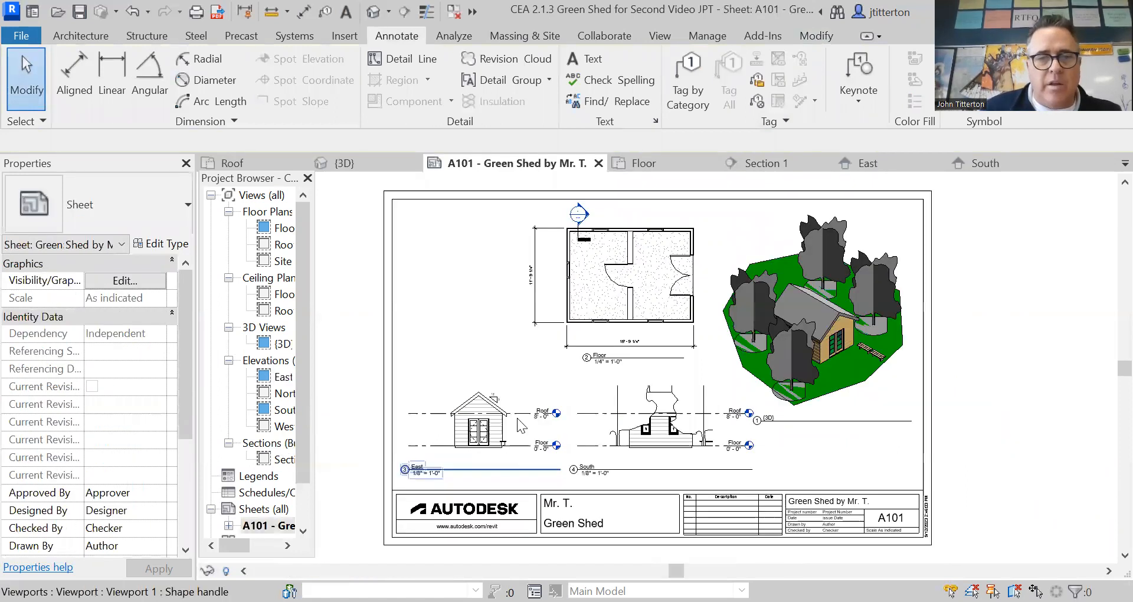
scroll(520, 428, "up", 3)
scroll(525, 434, "down", 2)
scroll(528, 437, "down", 2)
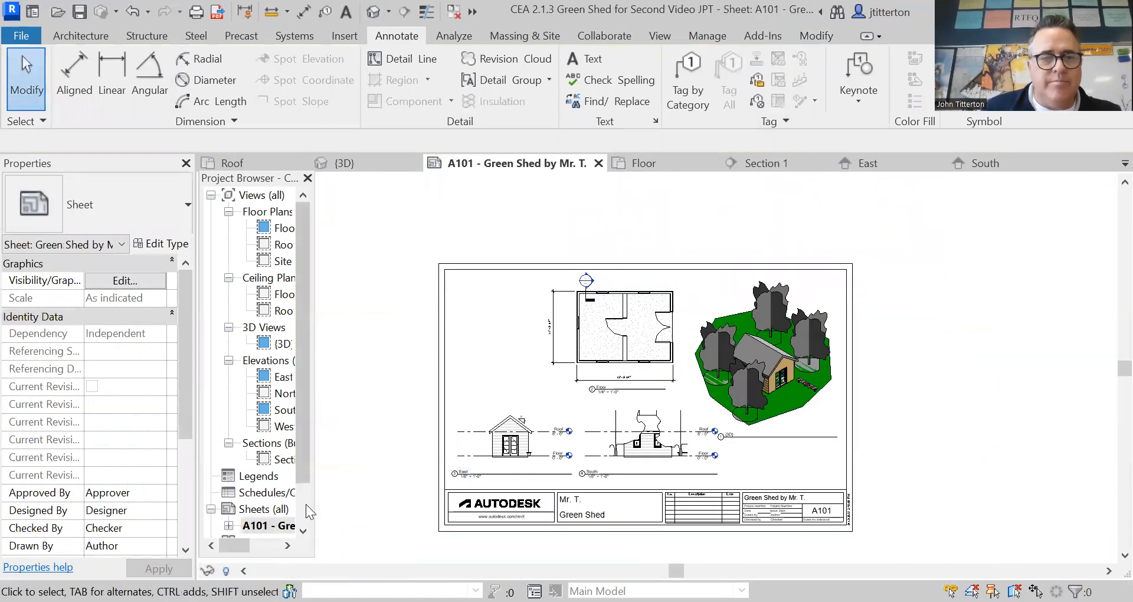
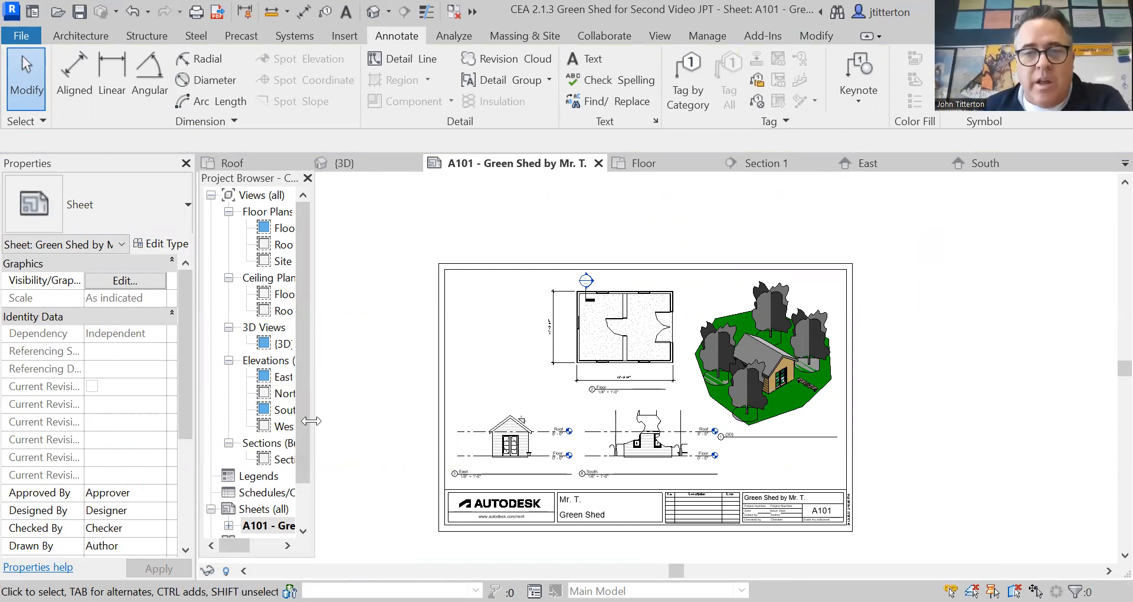
- Move the Floor plan viewport to the left part of the sheet, just inside the border
left_click(622, 327)
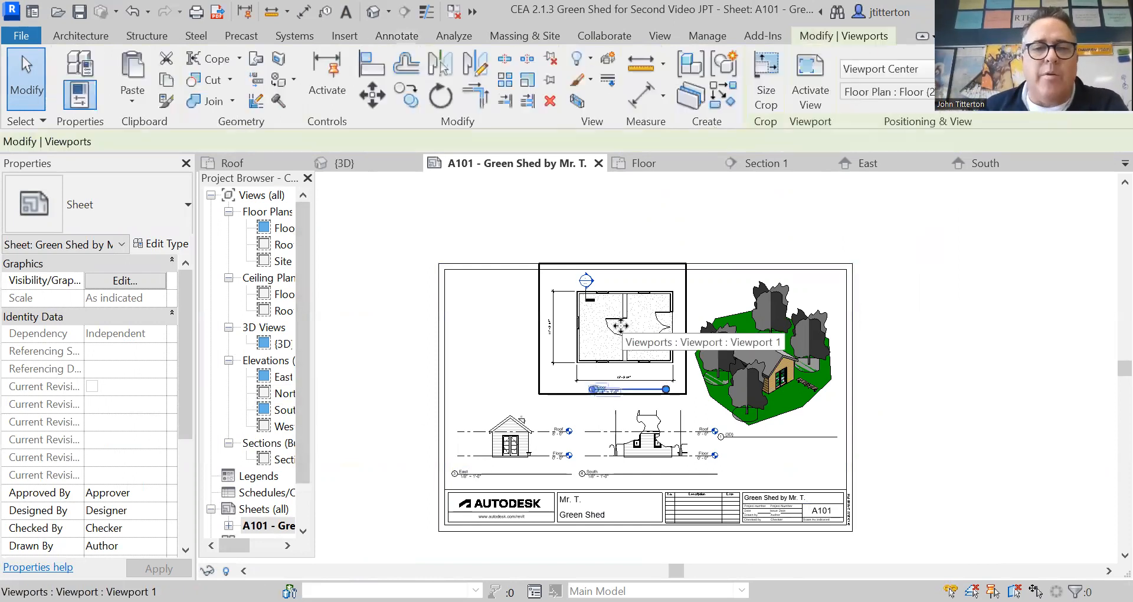
scroll(617, 334, "up", 3)
left_click_drag(617, 334, 508, 335)
scroll(581, 339, "down", 3)
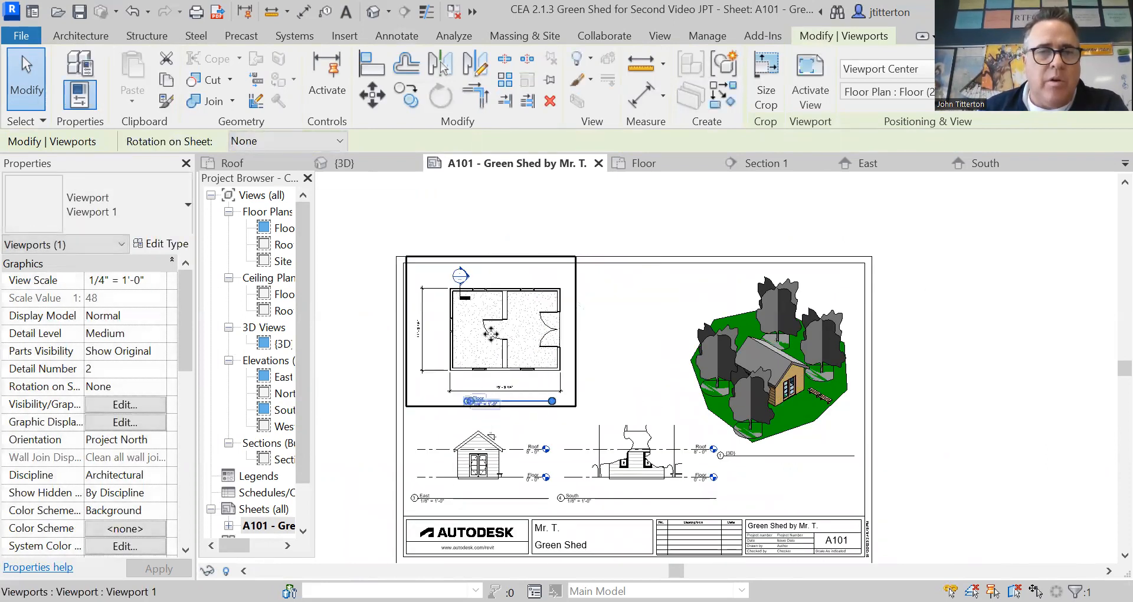
scroll(423, 329, "up", 2)
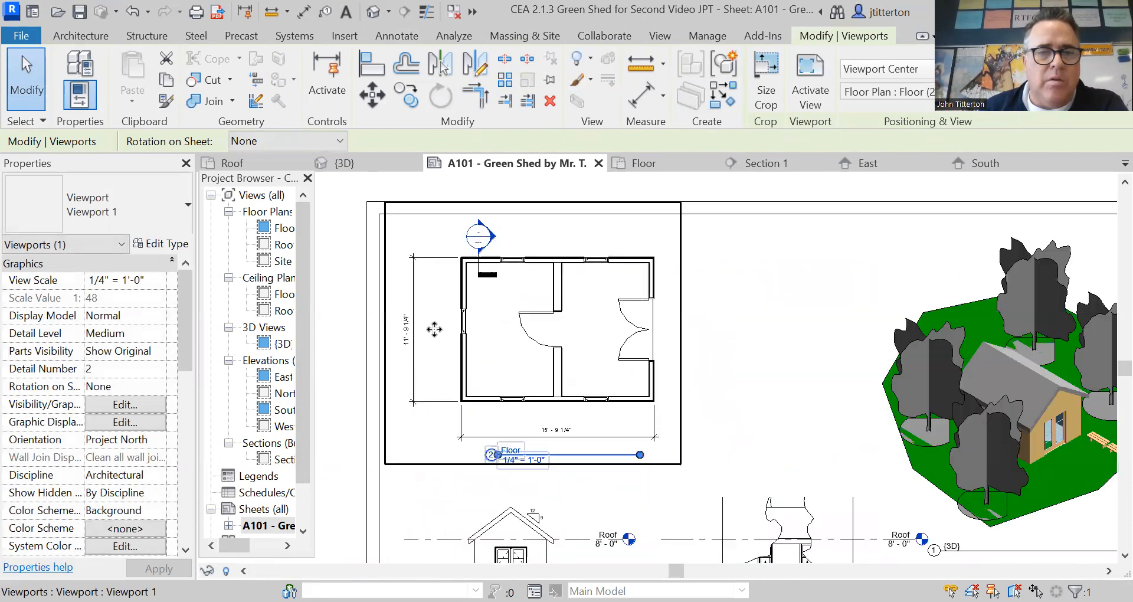
left_click(756, 343)
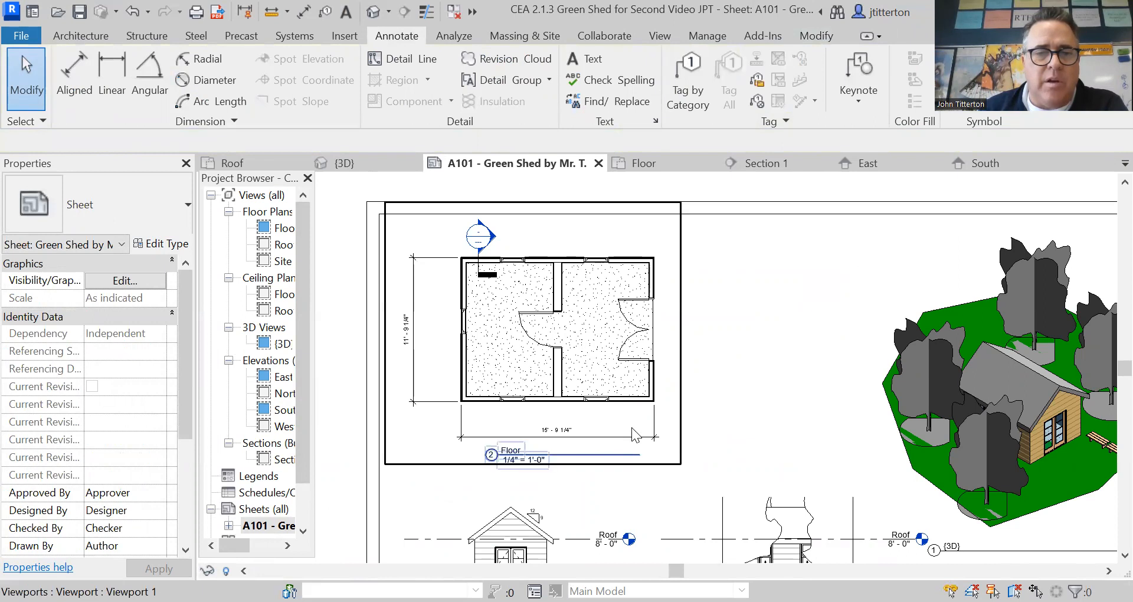
left_click(669, 391)
left_click_drag(583, 456, 555, 456)
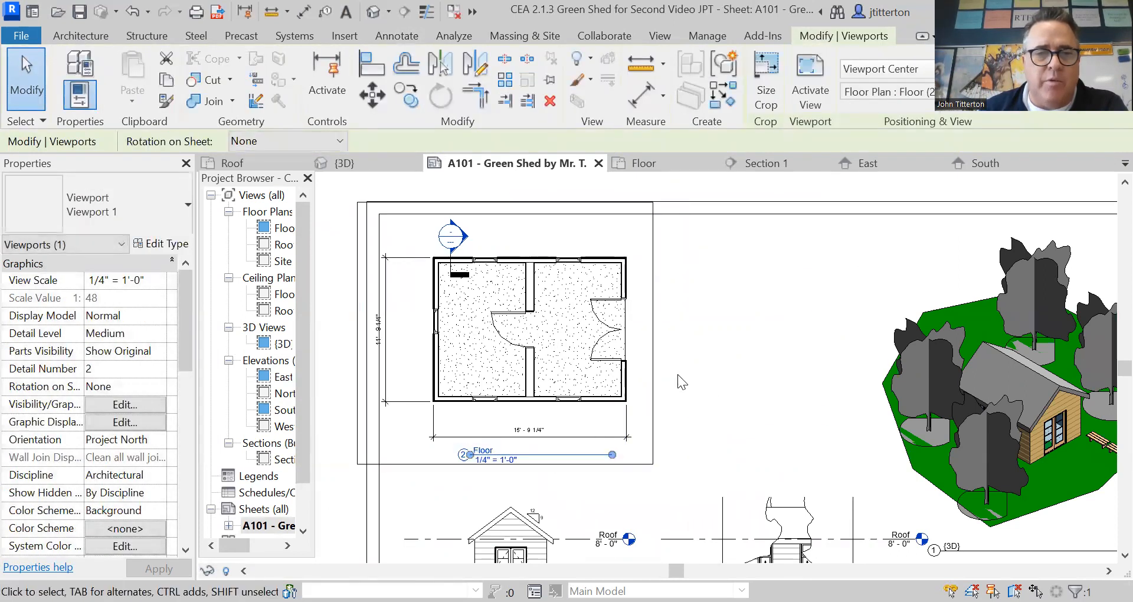
mouse_move(632, 354)
left_mouse_down()
mouse_move(728, 344)
mouse_move(643, 351)
left_mouse_up()
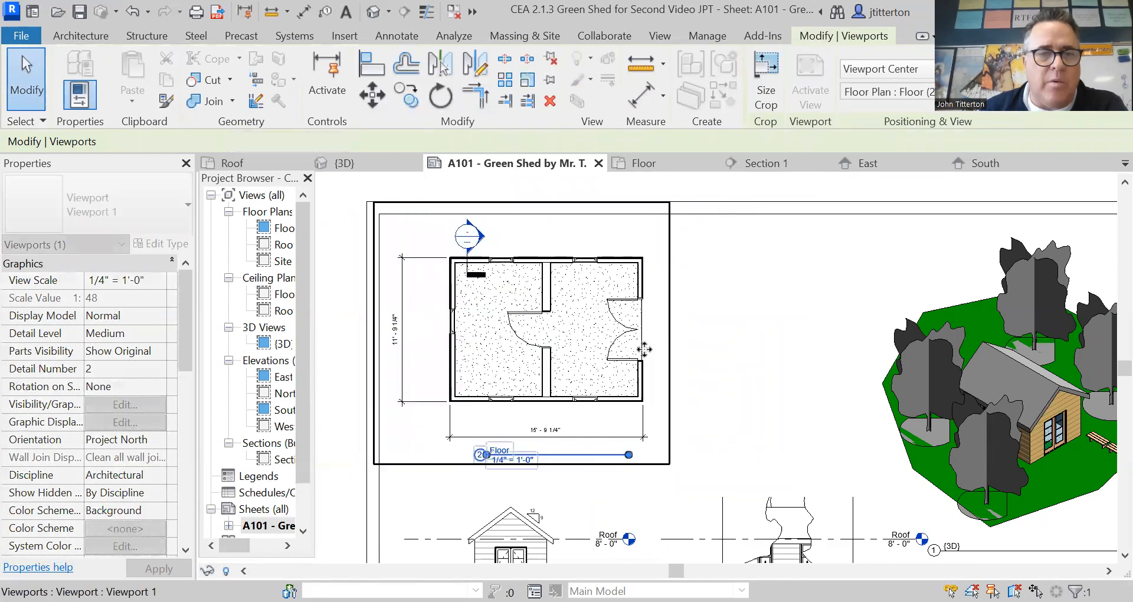
left_click(707, 344)
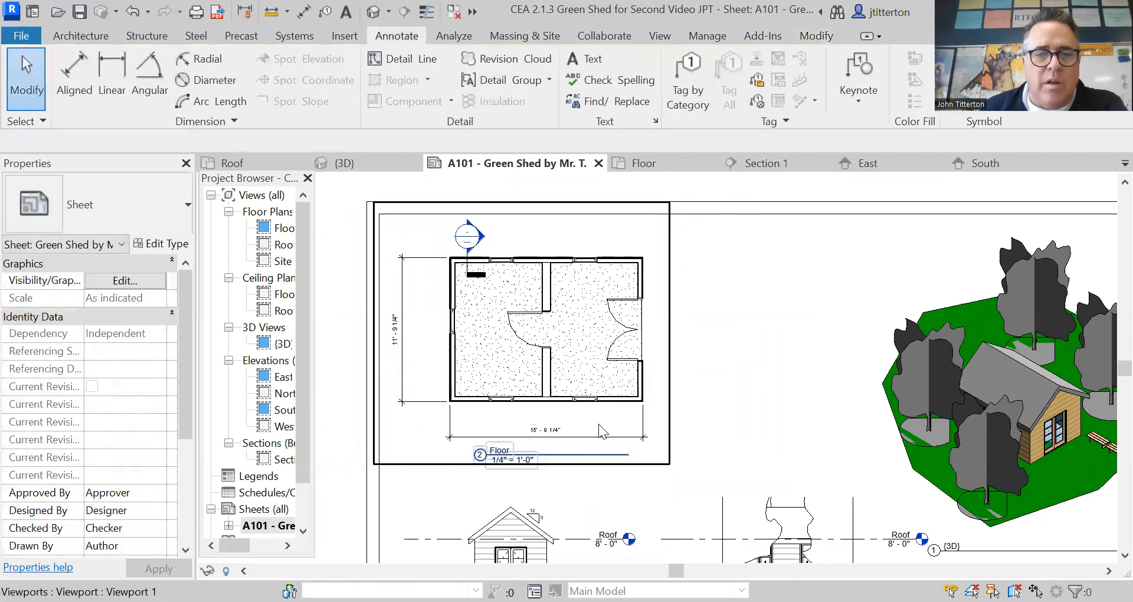
- Move the Floor view title slightly left and down beneath the floor plan
left_click(608, 455)
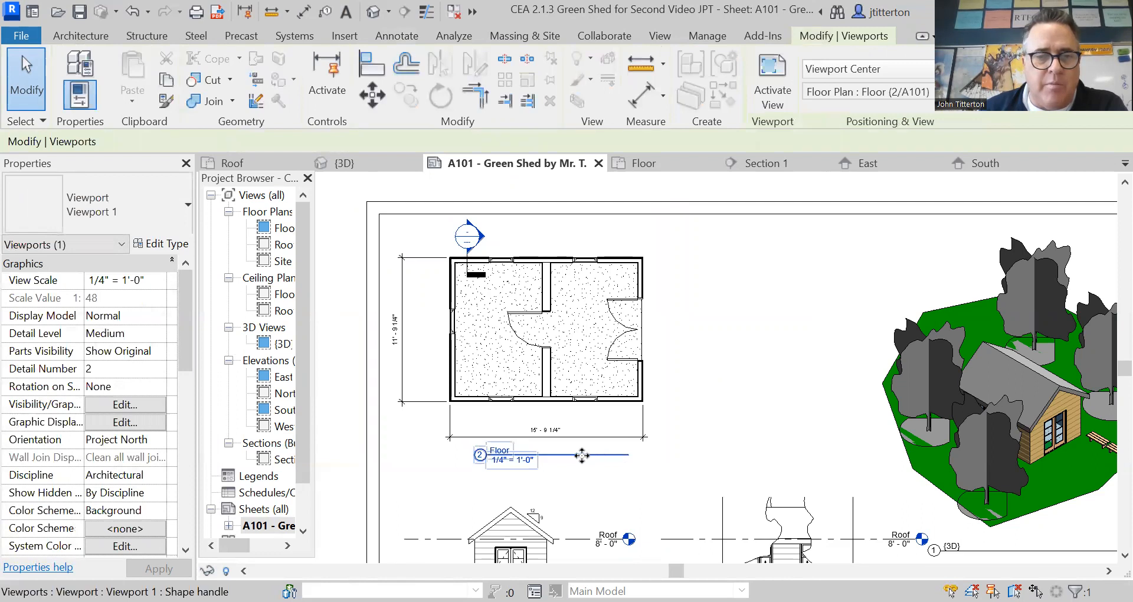
mouse_move(576, 461)
left_mouse_down()
mouse_move(711, 431)
mouse_move(537, 462)
mouse_move(577, 461)
left_mouse_up()
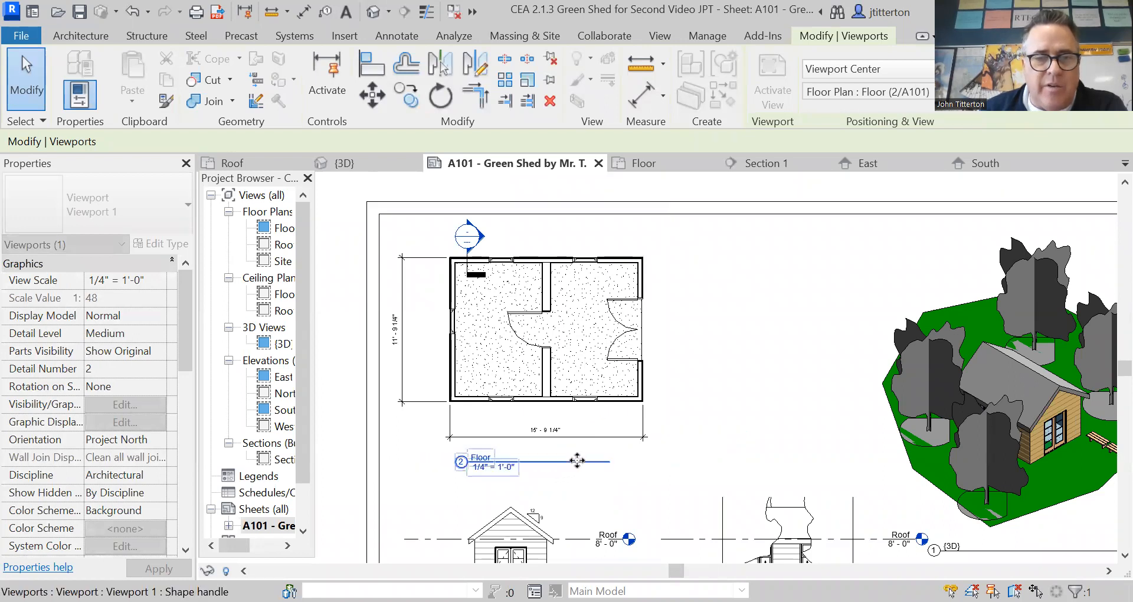
left_click(713, 434)
- In the Floor plan view, pull the crop region's bottom and left edges inward and hide the crop region
scroll(646, 485, "down", 2)
middle_click_drag(653, 448, 668, 343)
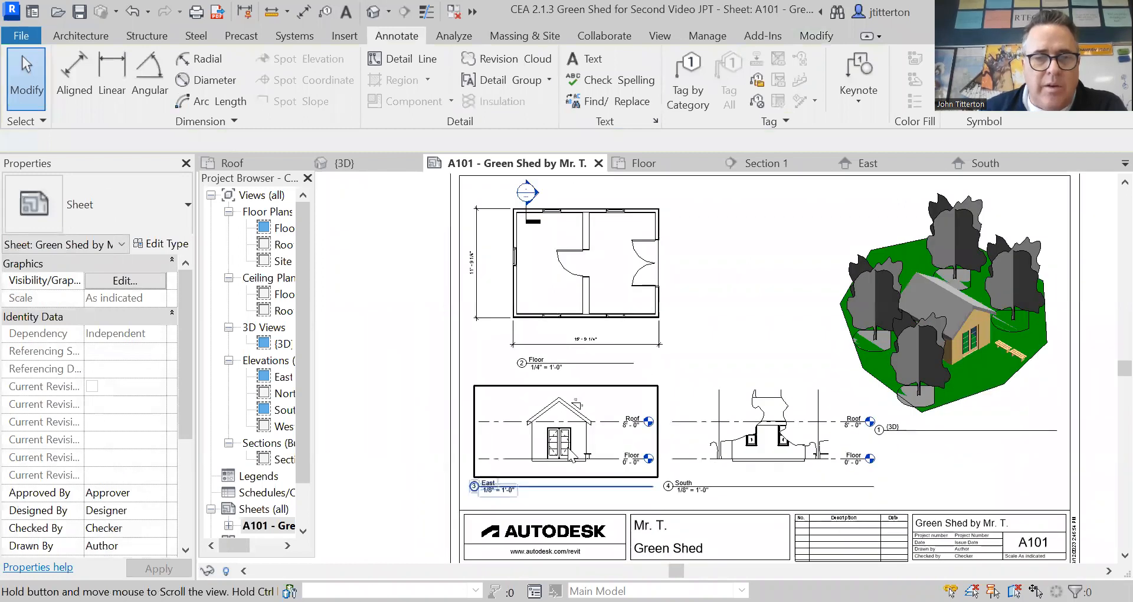
scroll(567, 447, "up", 4)
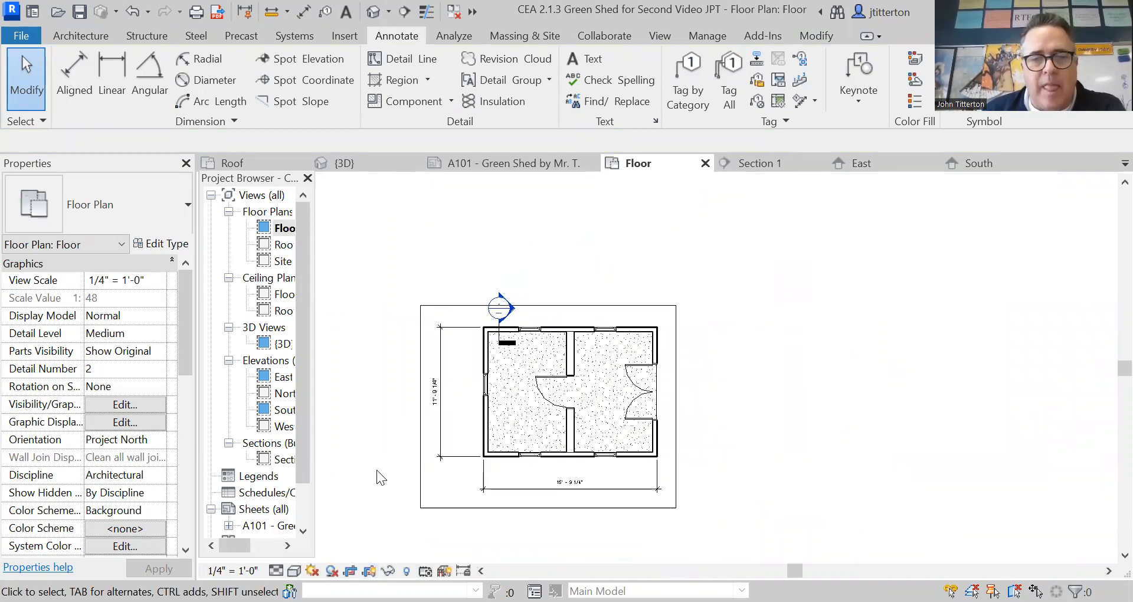
left_click(494, 509)
left_click_drag(547, 507, 548, 495)
left_click_drag(420, 402, 425, 401)
left_click(405, 415)
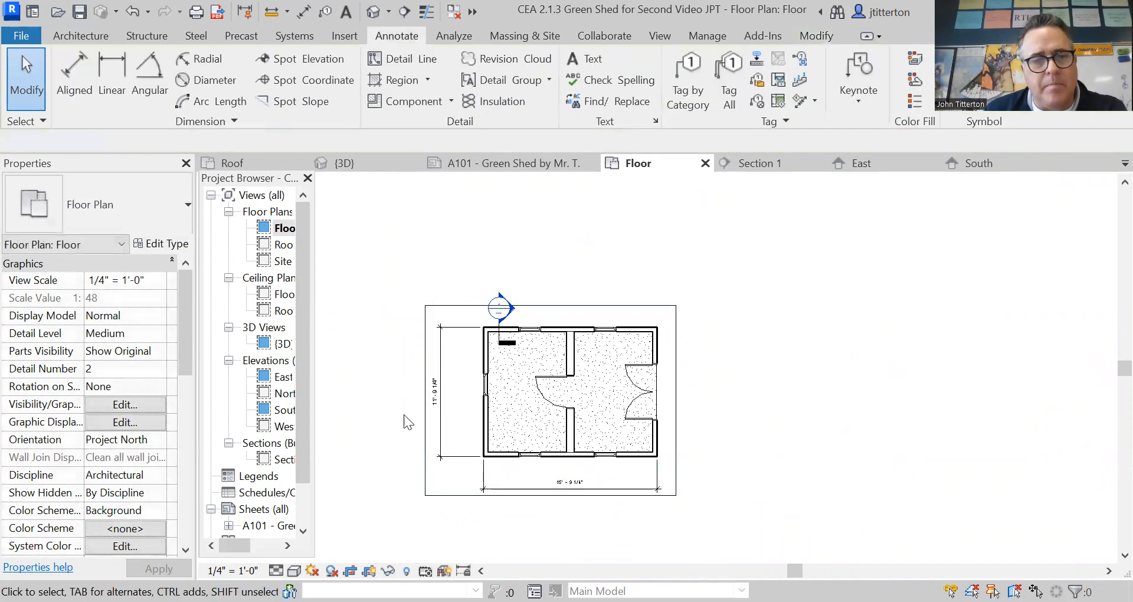
left_click(369, 571)
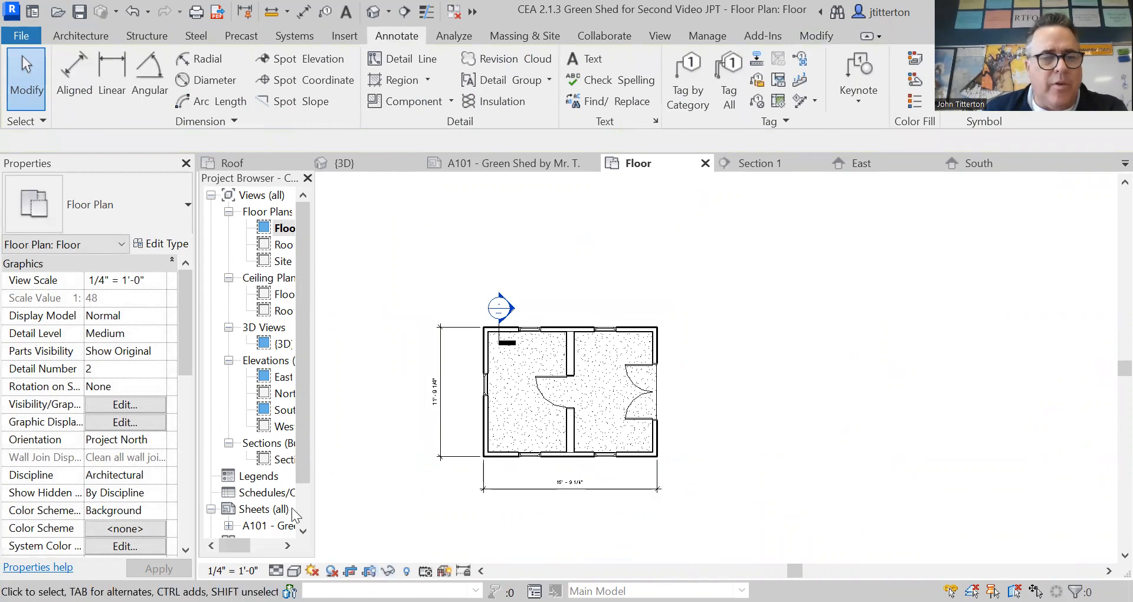
- Return to sheet A101 and move the East elevation viewport left to the inner border line
double_click(244, 525)
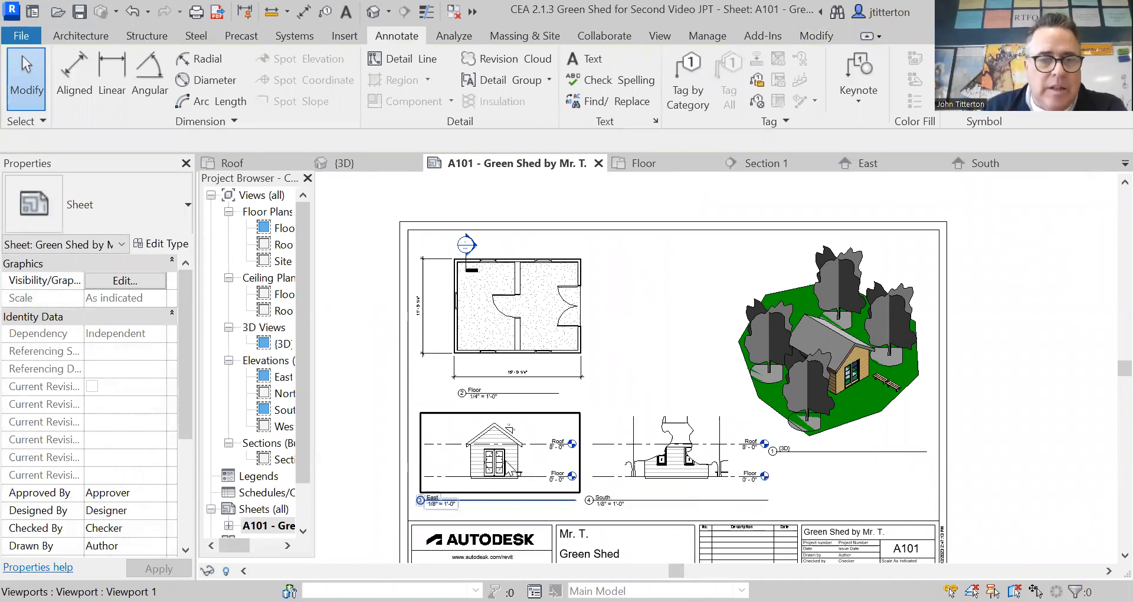
scroll(525, 475, "up", 5)
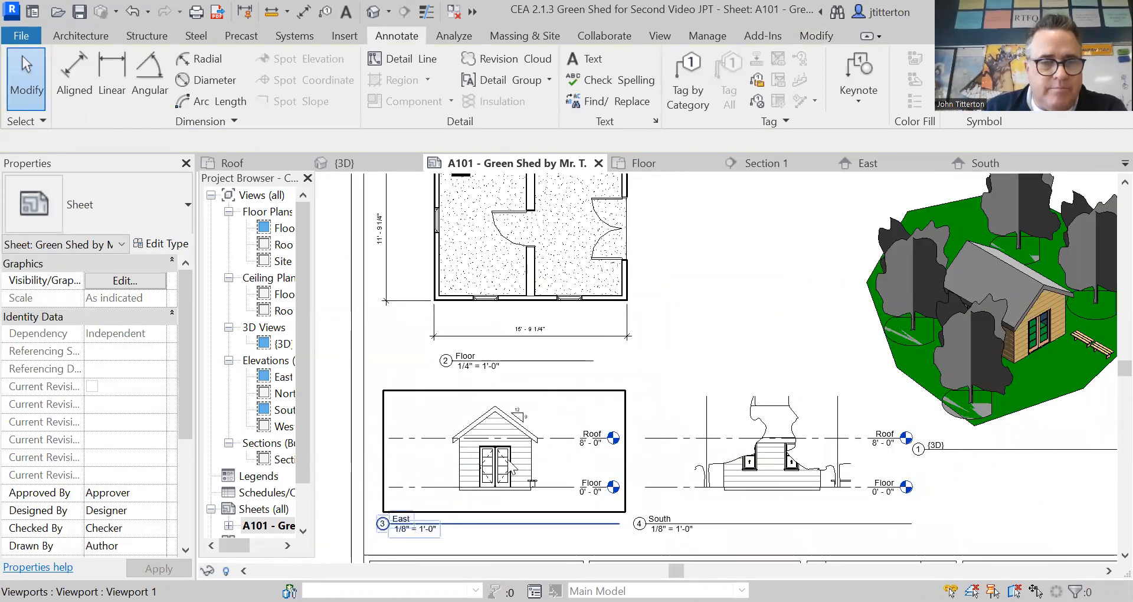
left_click(417, 440)
left_click_drag(472, 464, 496, 461)
left_click_drag(500, 468, 499, 465)
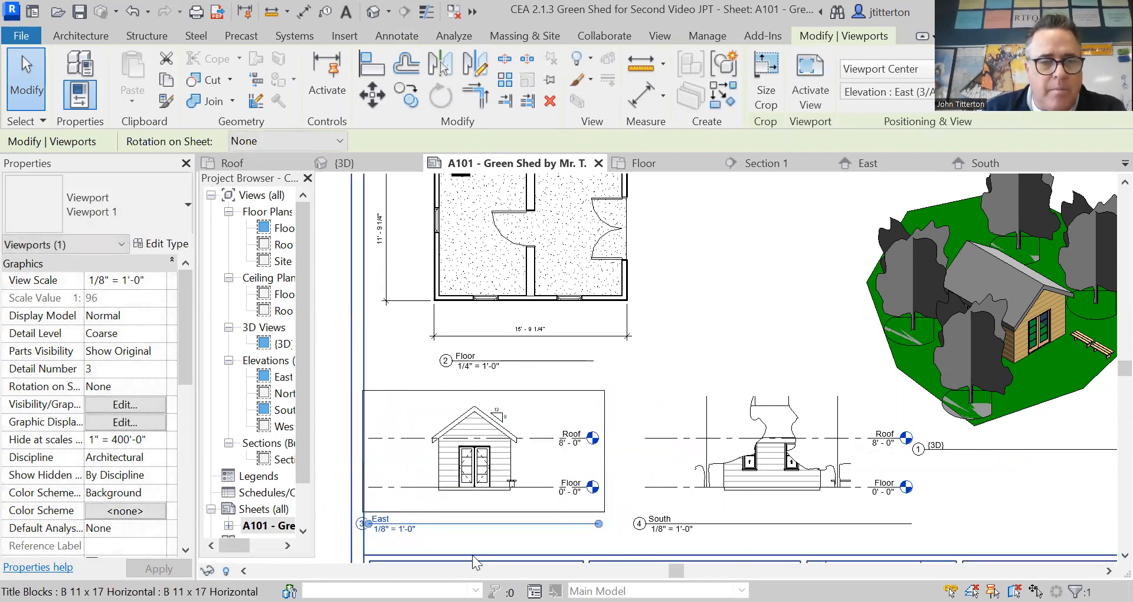
scroll(453, 538, "up", 3)
key("Escape")
- Move the East view title inside the sheet border and align it level with the South view title
left_click(458, 523)
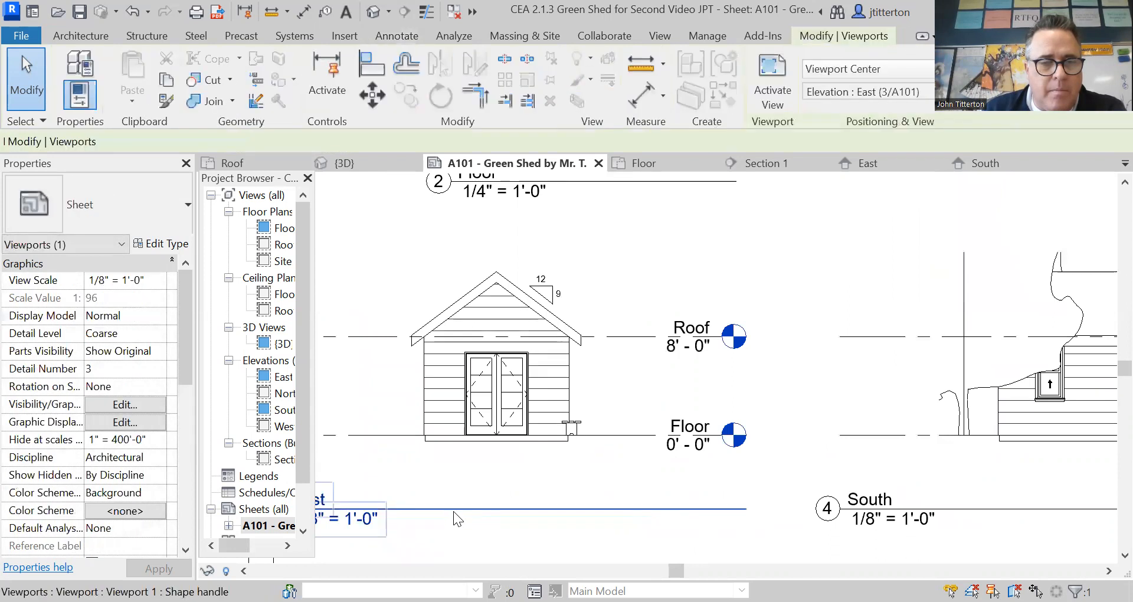
middle_click_drag(438, 537, 501, 497)
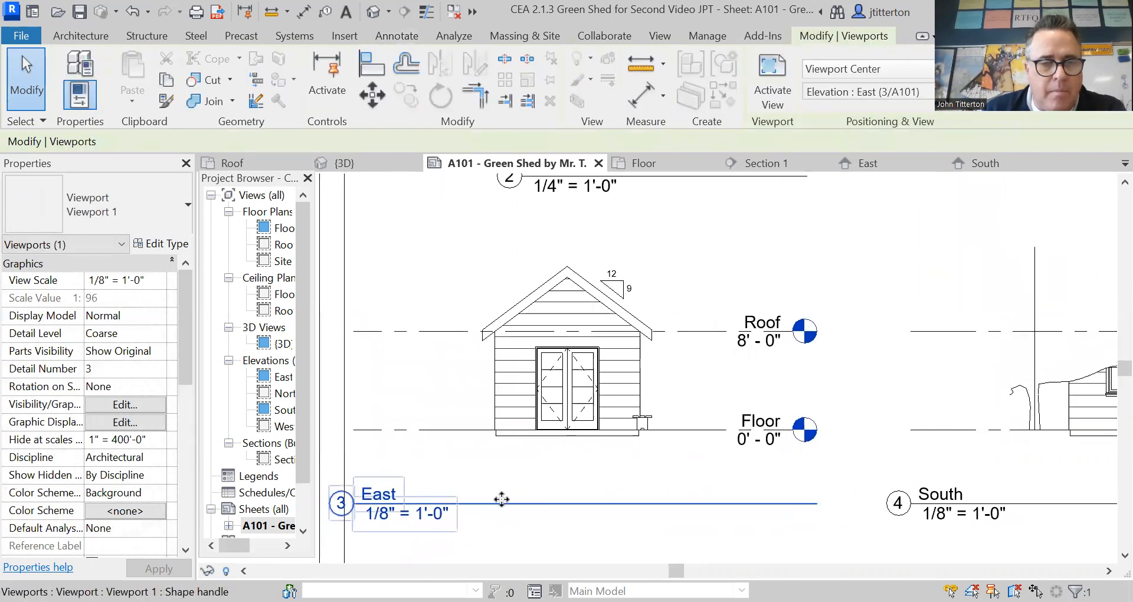
left_click_drag(508, 525, 516, 526)
scroll(515, 525, "down", 4)
left_click(339, 419)
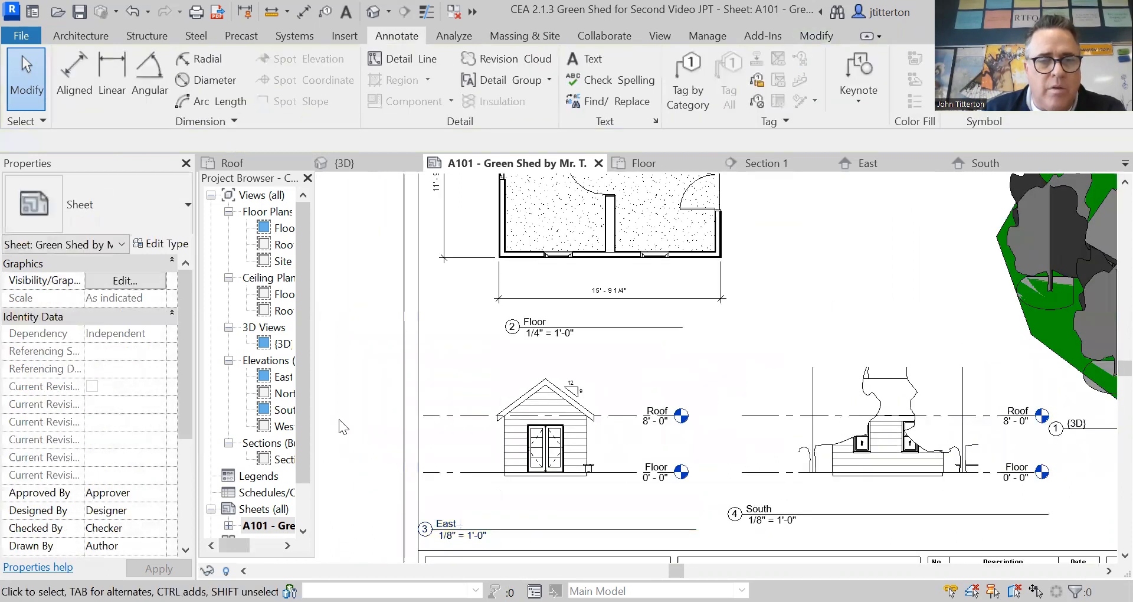
left_click(551, 525)
mouse_move(552, 525)
left_mouse_down()
mouse_move(570, 513)
mouse_move(562, 520)
left_mouse_up()
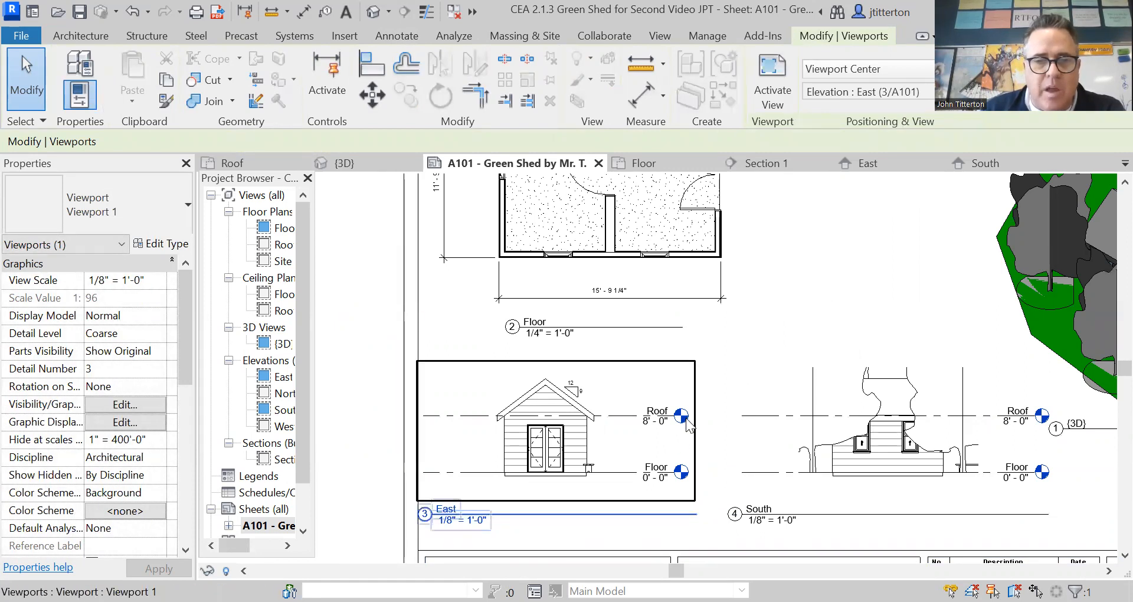
- Shorten the East view title's line on the sheet by pulling in its right end
left_click(685, 450)
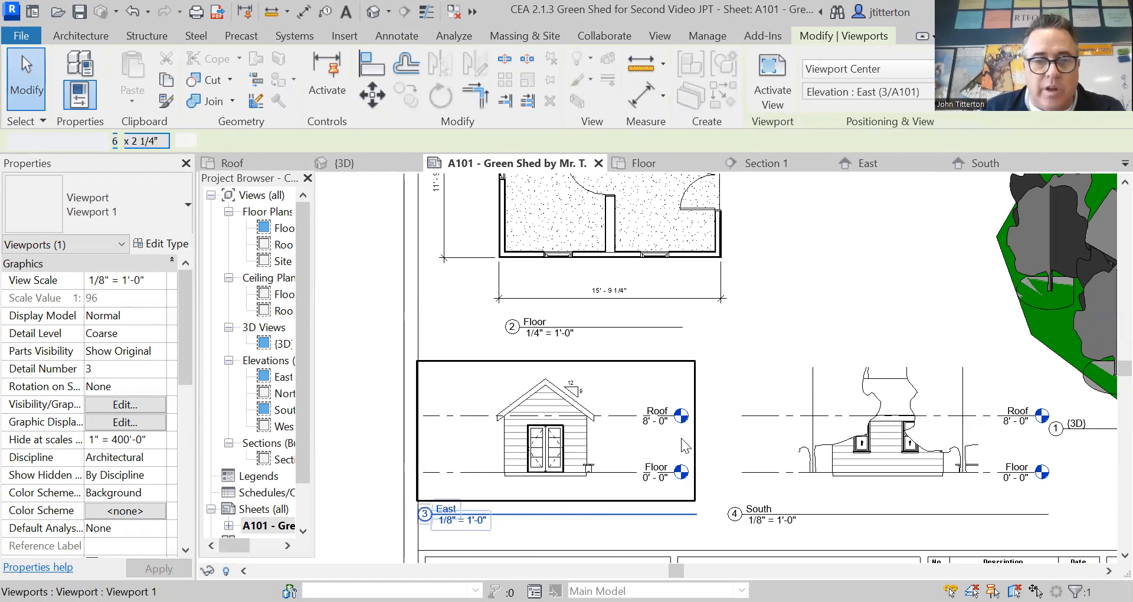
scroll(703, 523, "up", 4)
left_click_drag(694, 499, 568, 500)
scroll(675, 492, "down", 3)
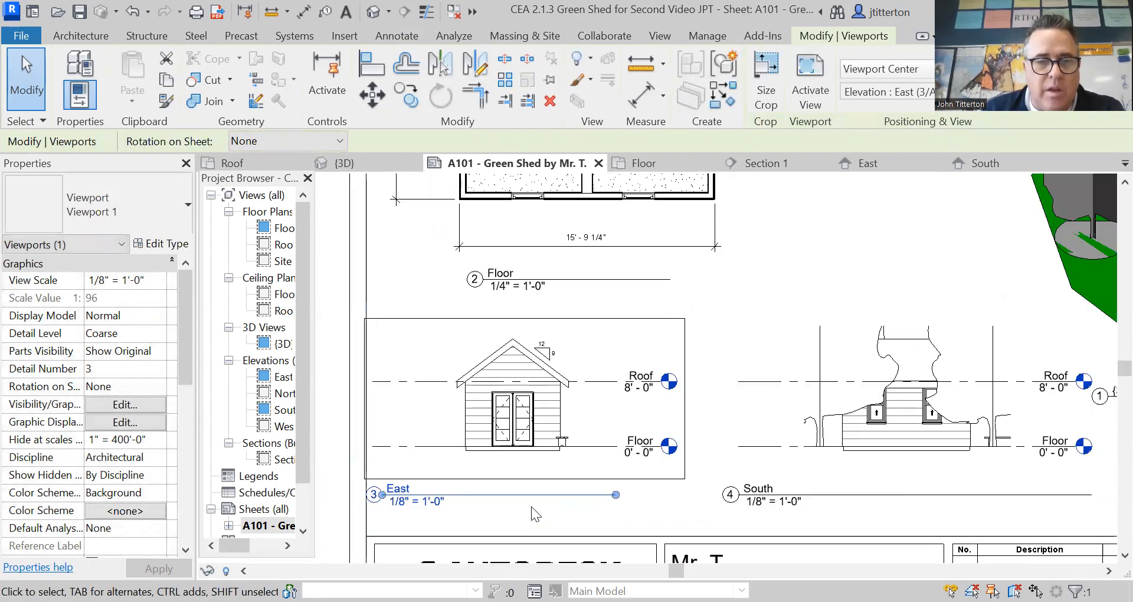
- Move the East view title slightly right so its number bubble clears the inner border line
left_click(727, 320)
left_click(602, 500)
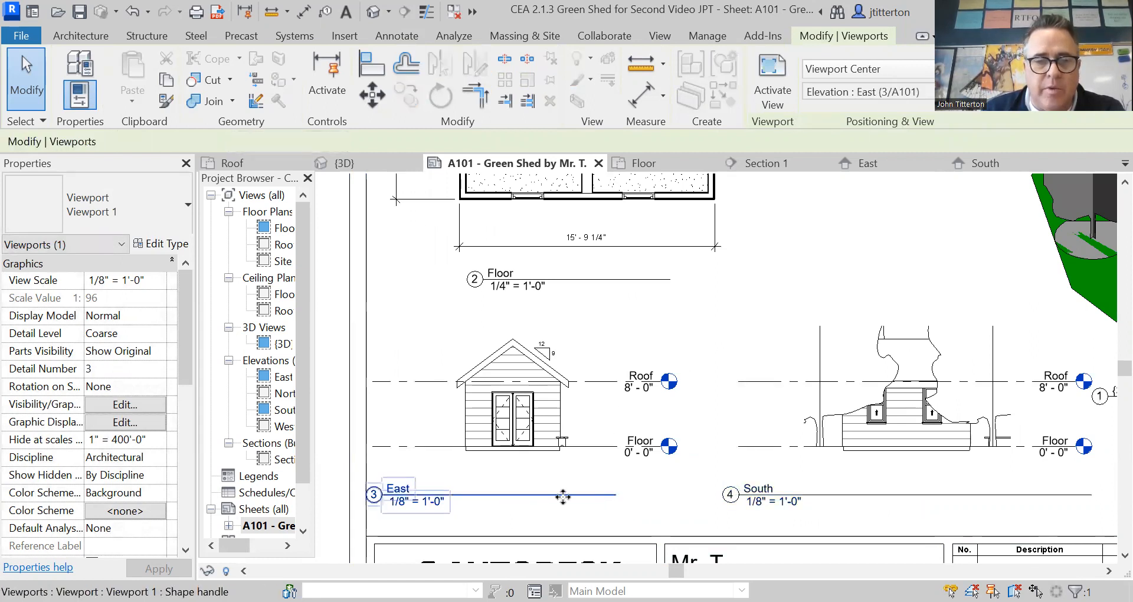
left_click_drag(544, 495, 572, 496)
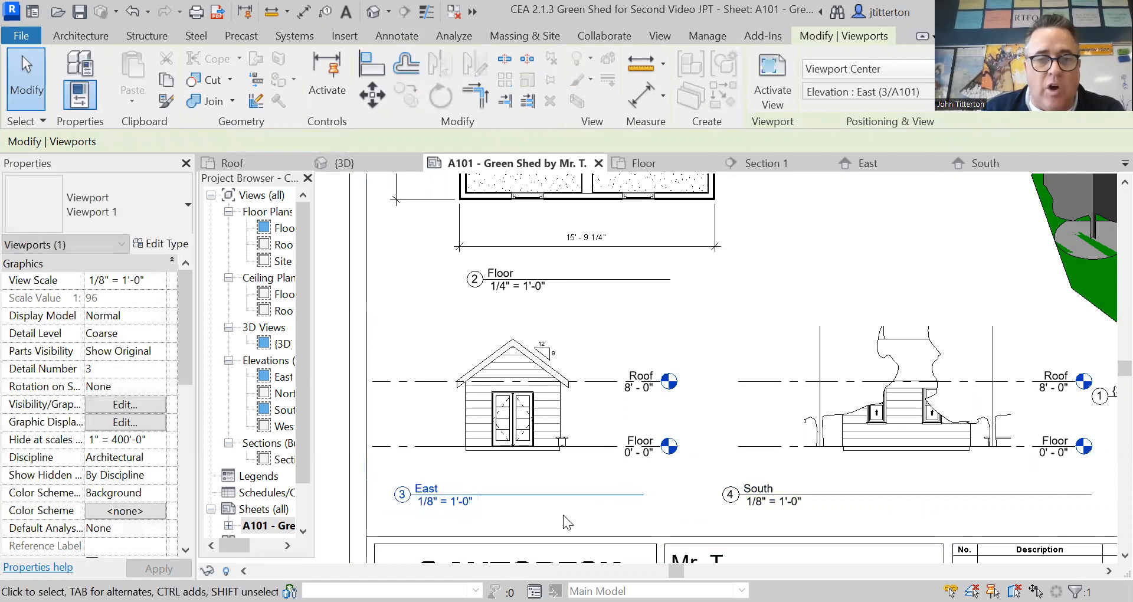
left_click(563, 515)
- Open the South elevation and hide the shed's siding wall, the tree behind the roof and the right-hand tree in this view
scroll(657, 497, "down", 1)
scroll(658, 497, "down", 1)
middle_click_drag(777, 349, 657, 349)
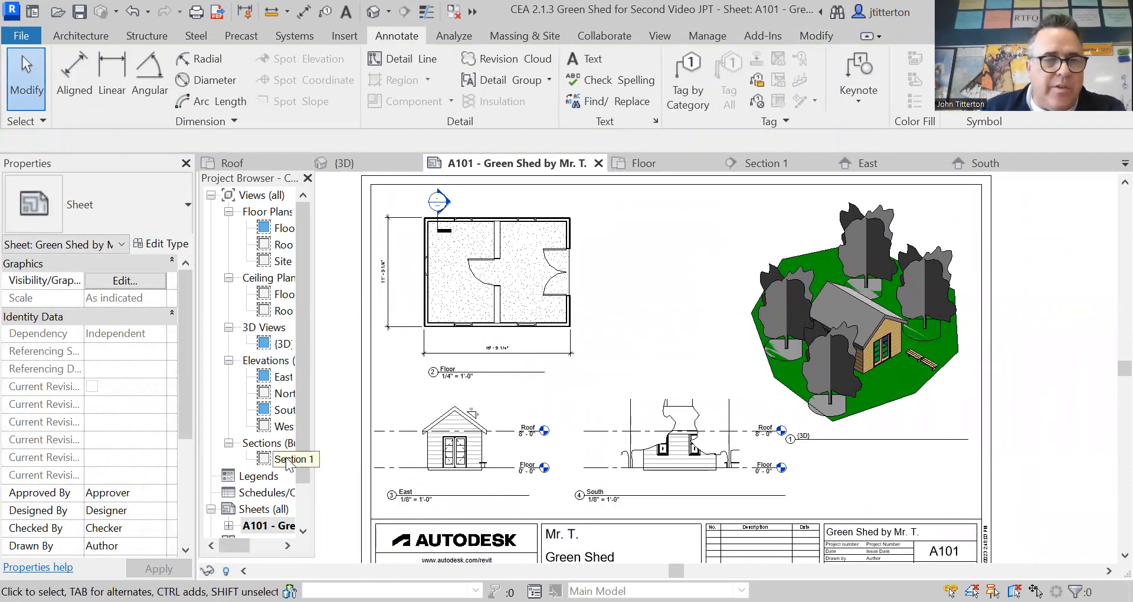
double_click(278, 417)
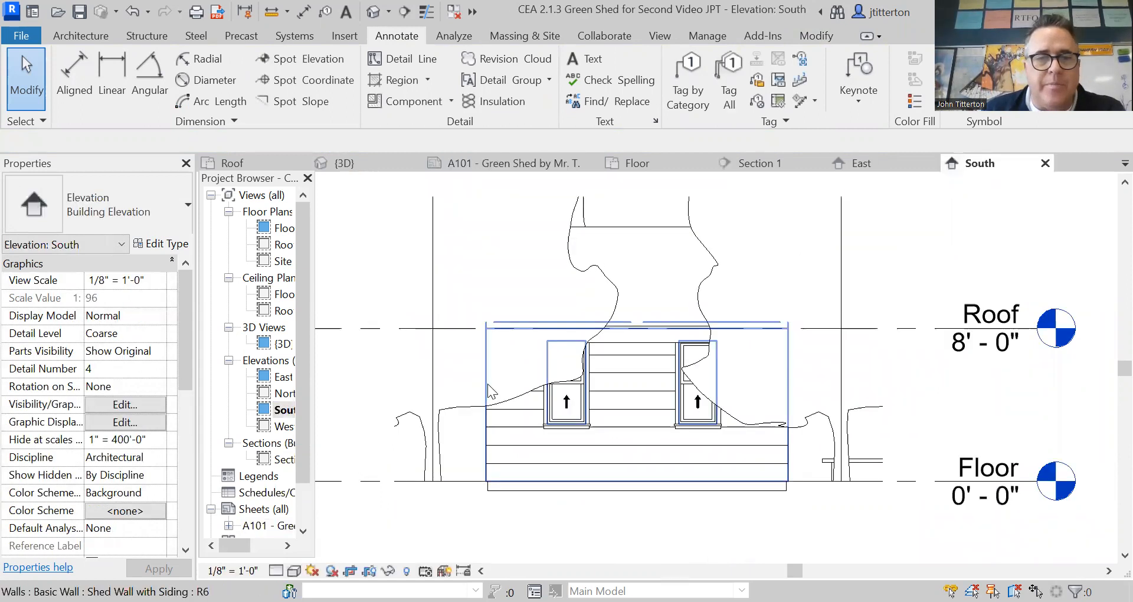
left_click(602, 354)
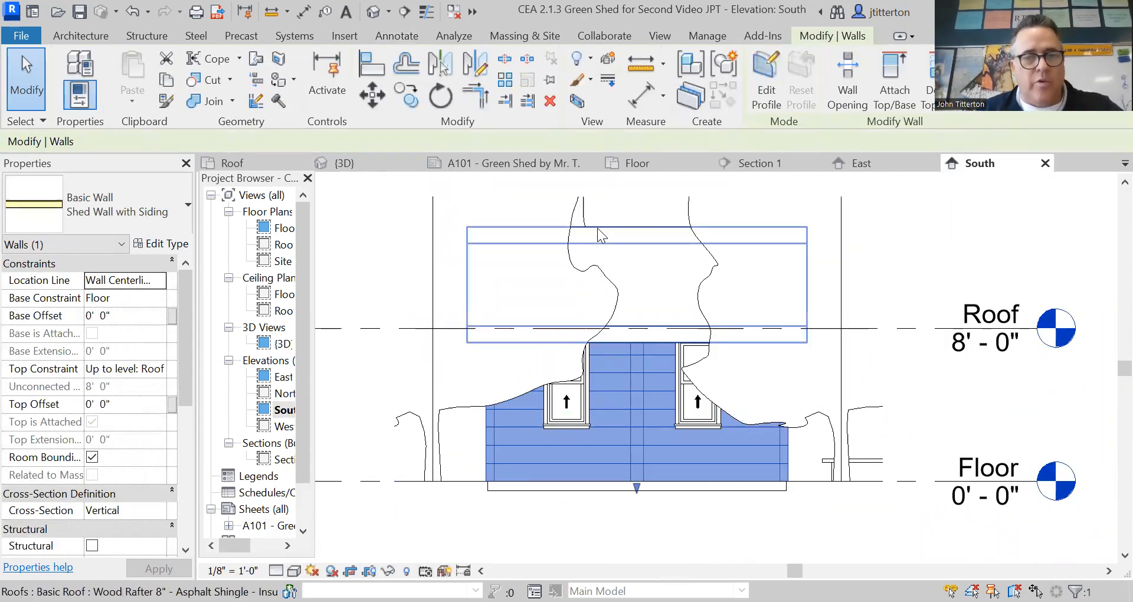
left_click(709, 233, "ctrl")
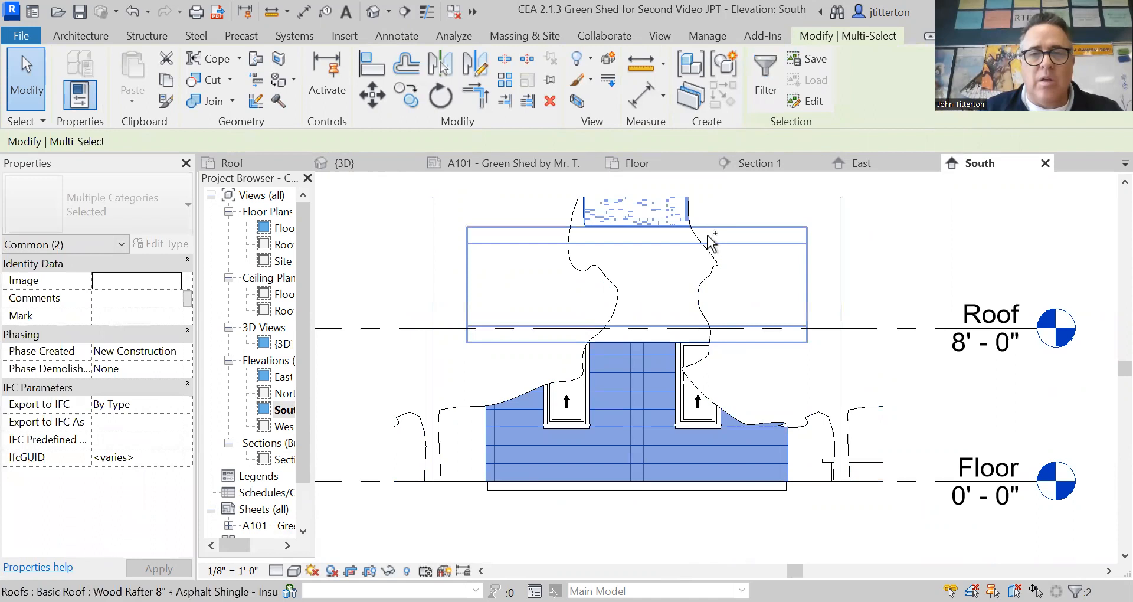
left_click(741, 274, "ctrl")
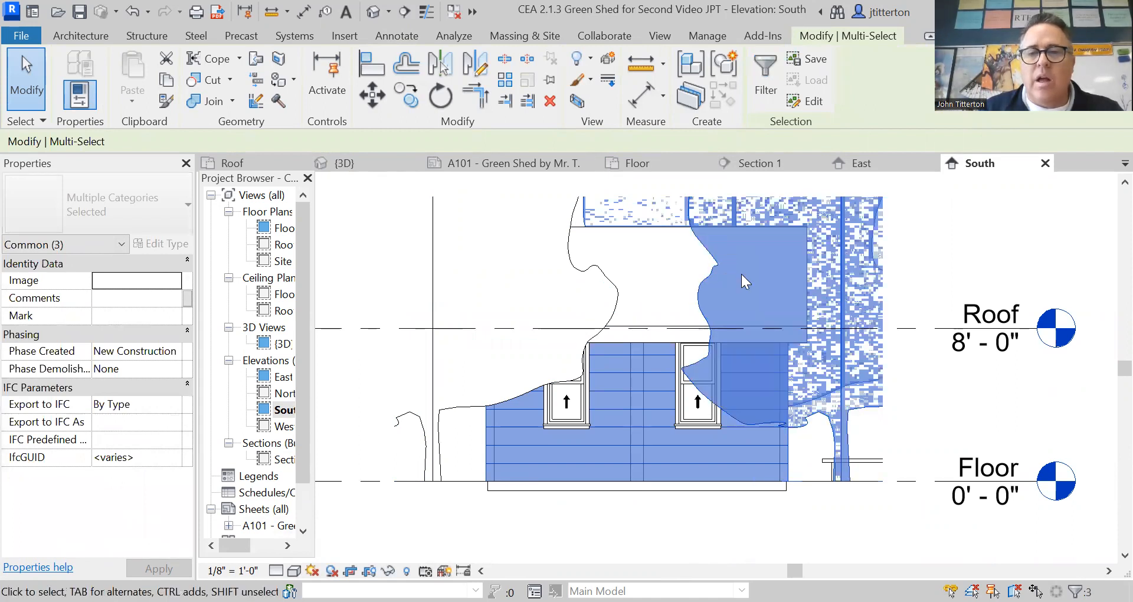
right_click(741, 274)
mouse_move(831, 298)
left_click(960, 296)
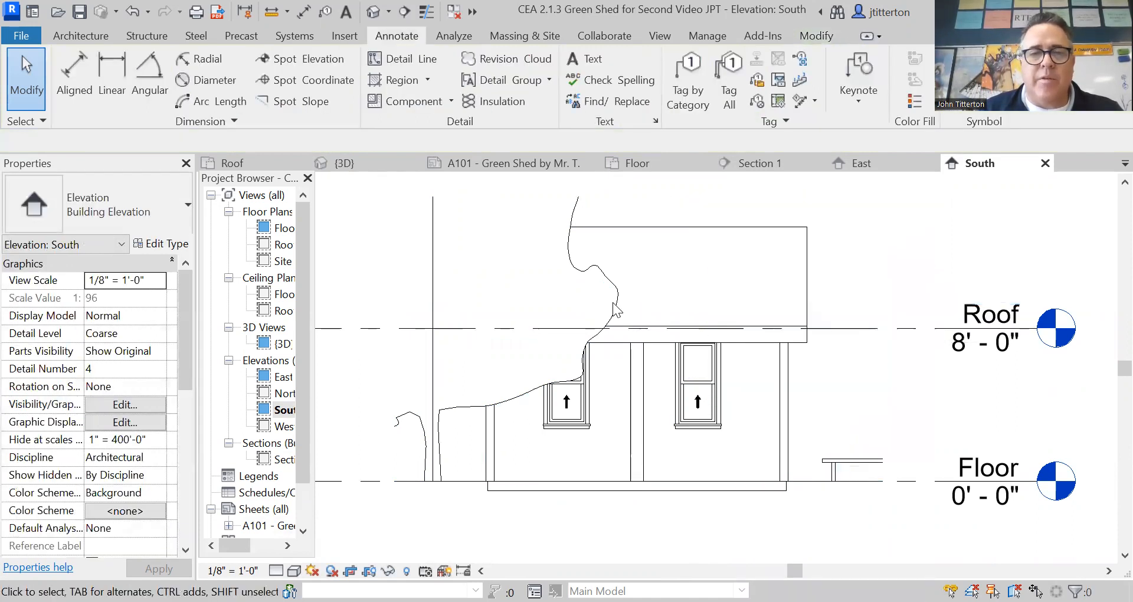
- Hide the two remaining trees on the left side of the South elevation, one after the other
left_click(570, 220)
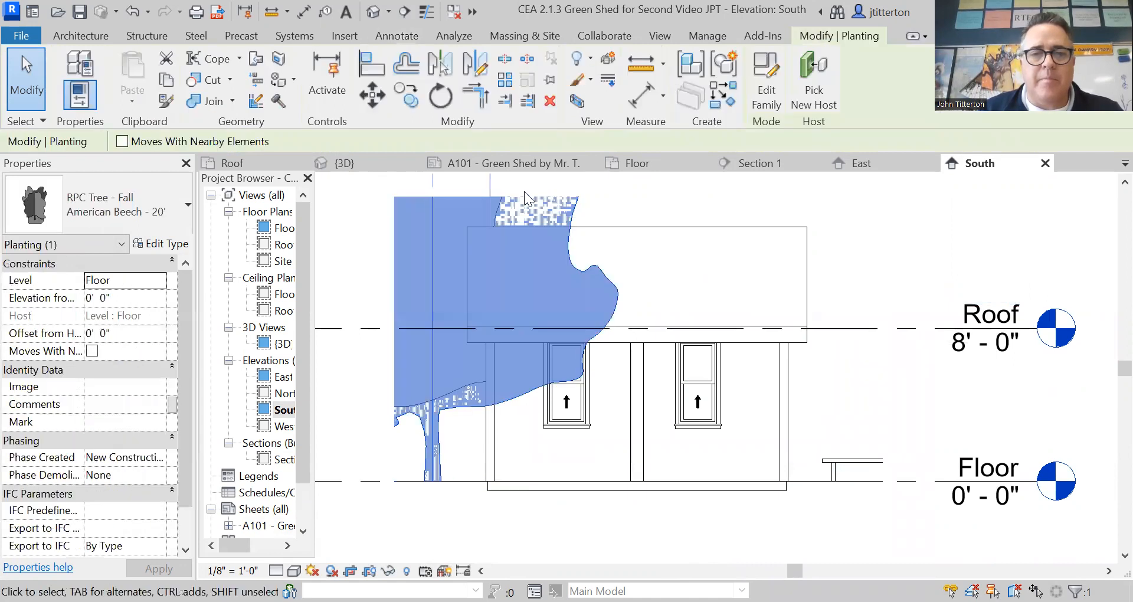
right_click(524, 191)
mouse_move(620, 291)
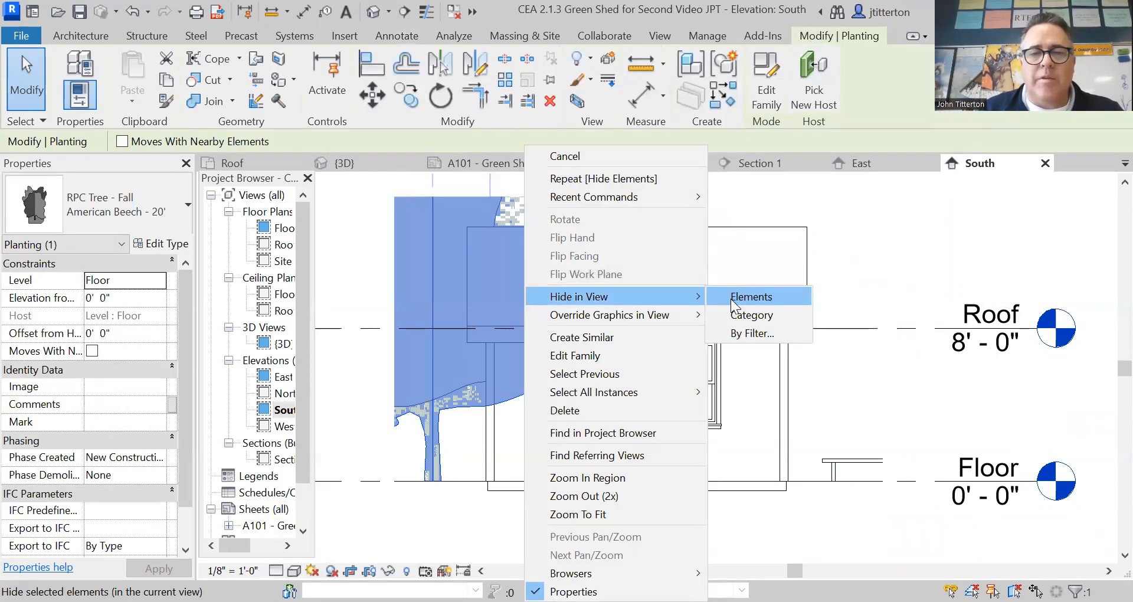
left_click(764, 296)
left_click(436, 377)
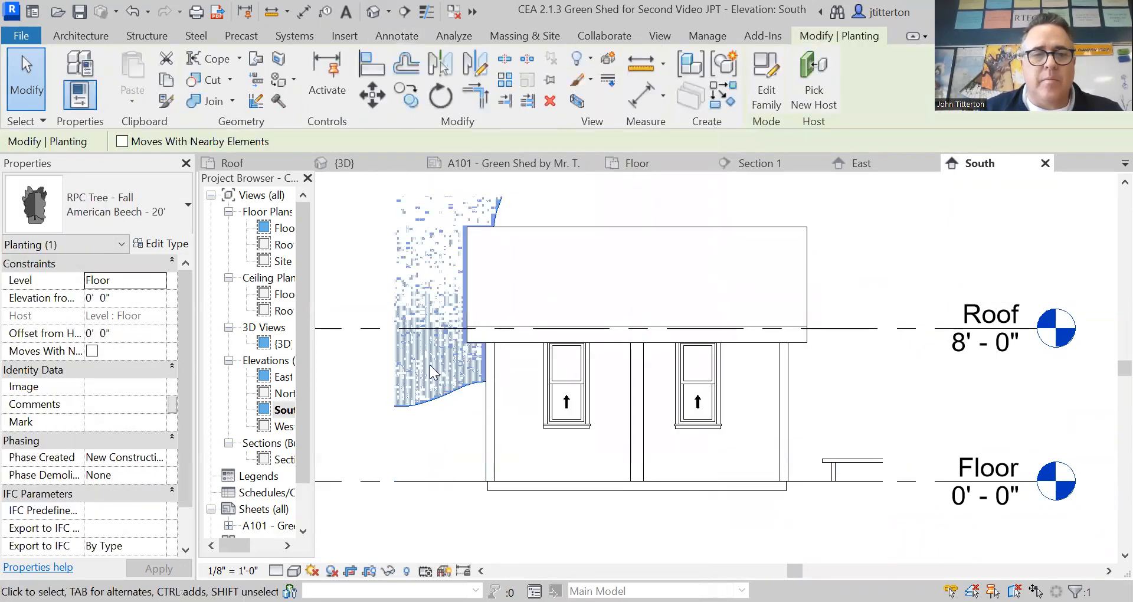
right_click(431, 373)
mouse_move(561, 294)
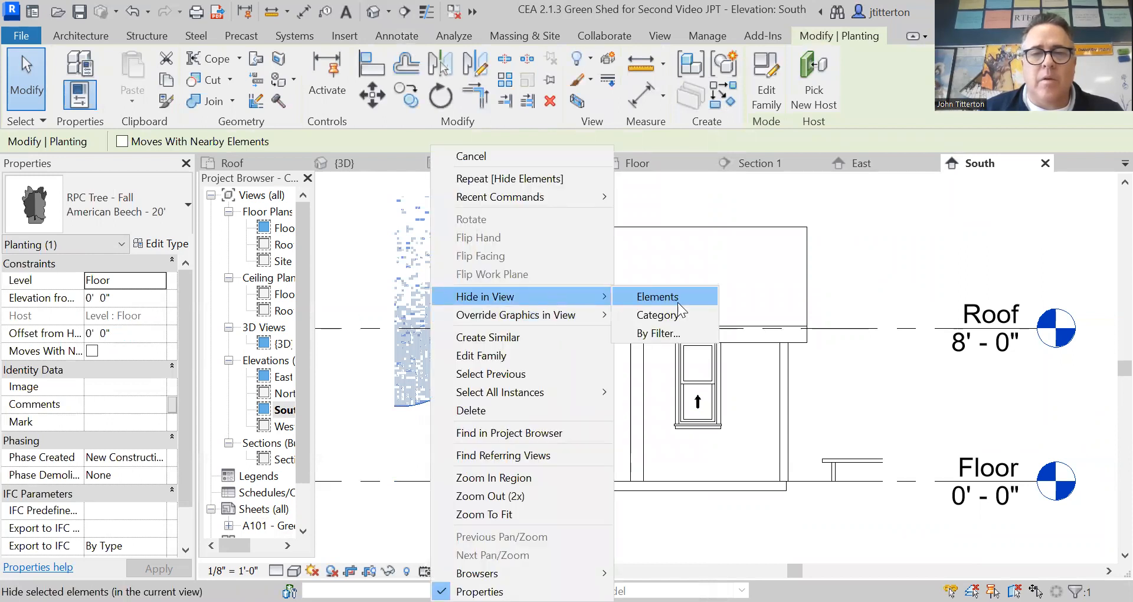
left_click(683, 295)
- Shorten the left ends of the Roof and Floor level lines in the South elevation toward the shed
scroll(679, 485, "down", 4)
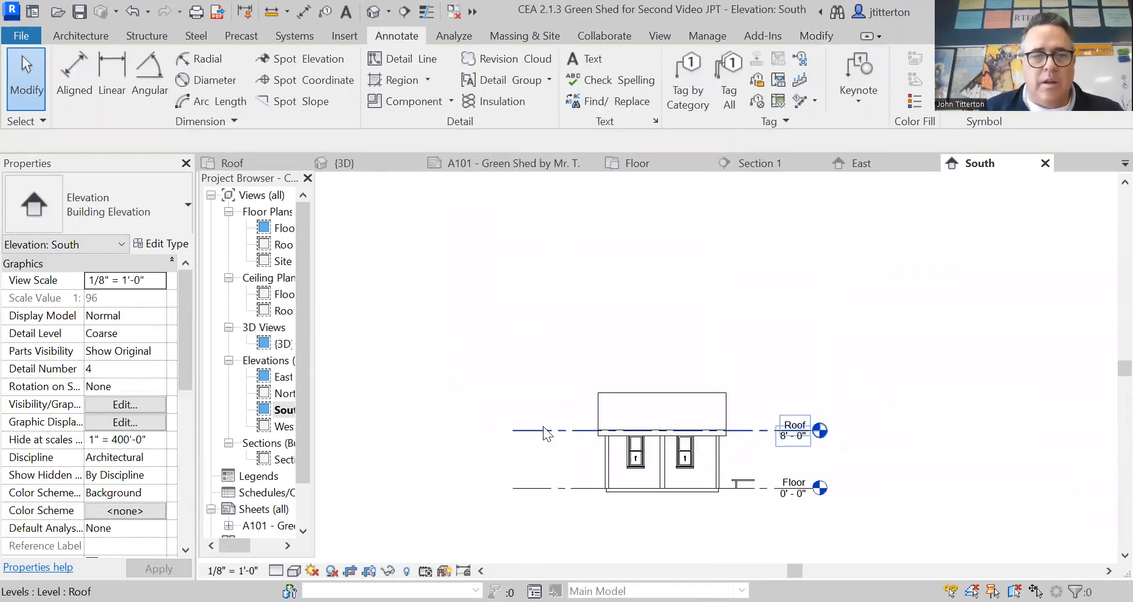
left_click(548, 438)
left_click_drag(513, 438, 552, 438)
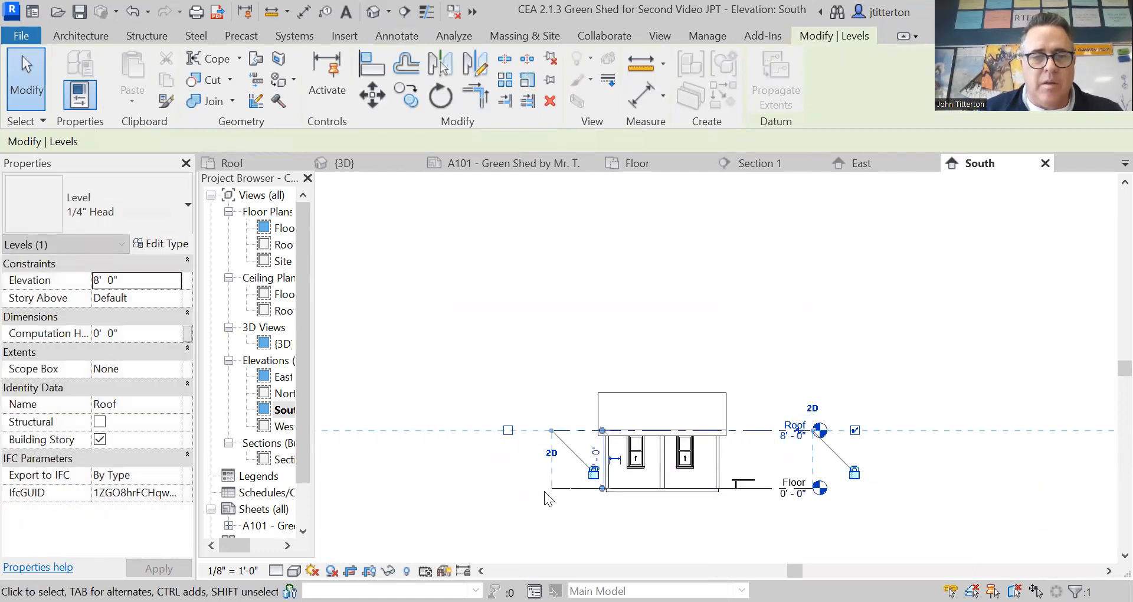
left_click(522, 497)
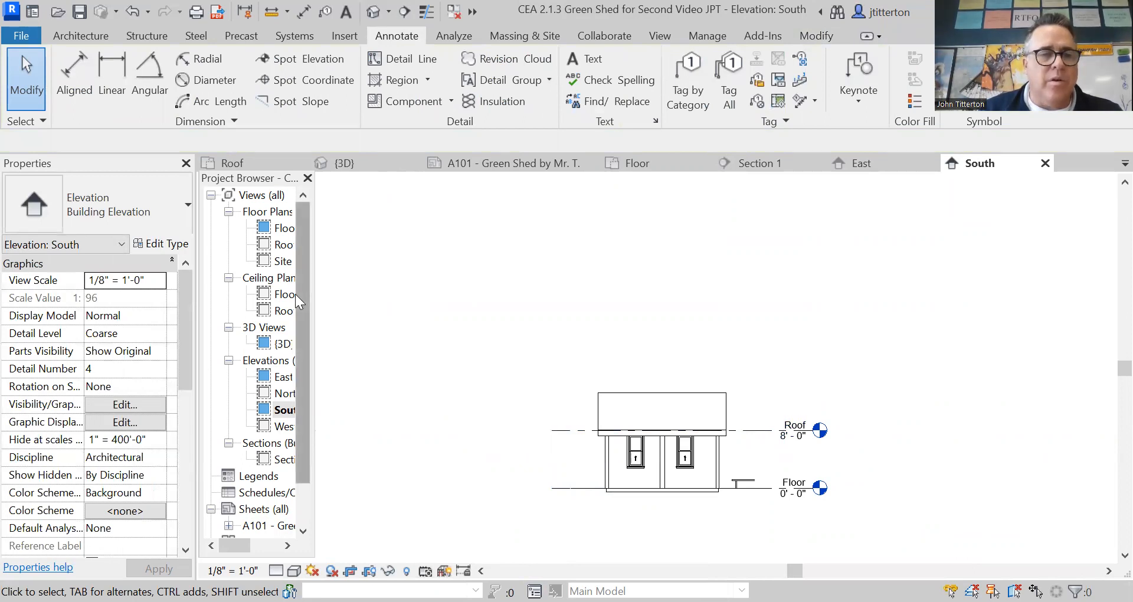
- Show the South elevation's crop region and pull its left edge inward toward the shed
left_click(369, 572)
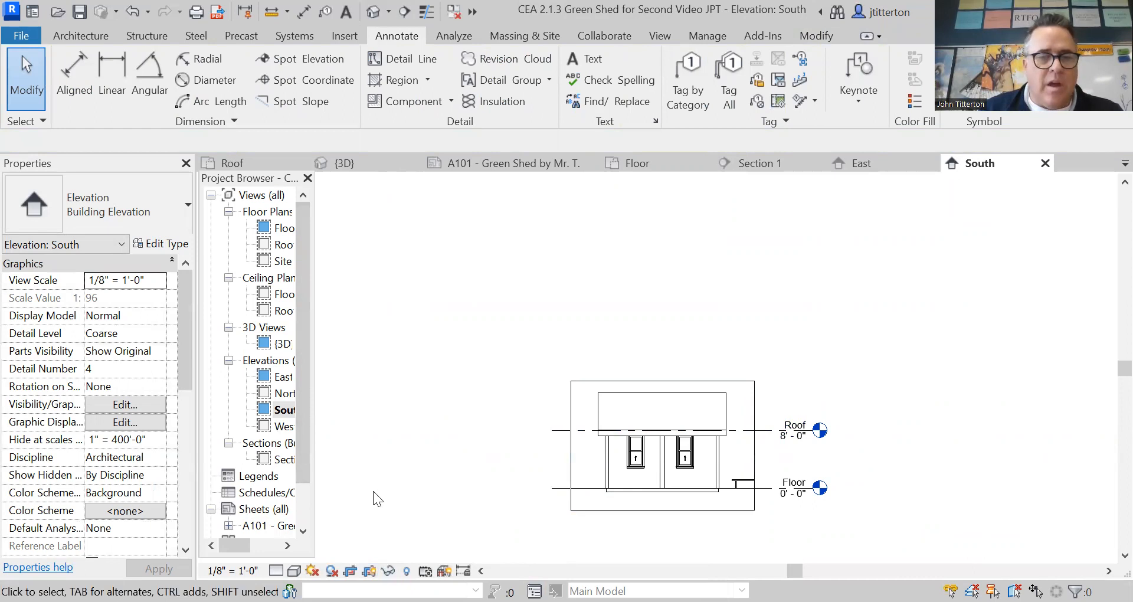
left_click(570, 448)
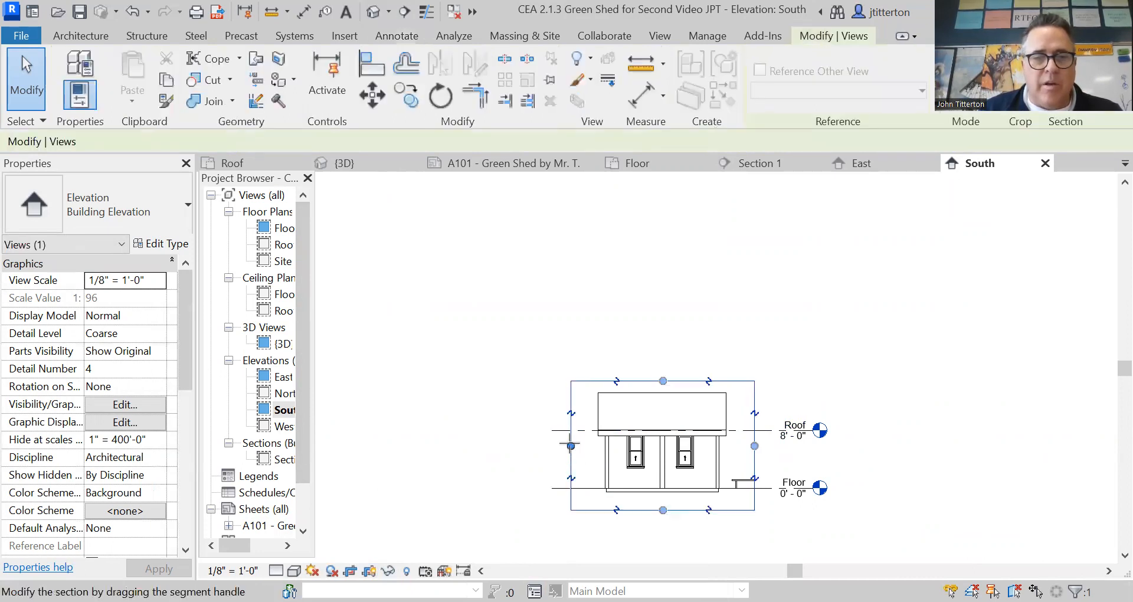
left_click(570, 445)
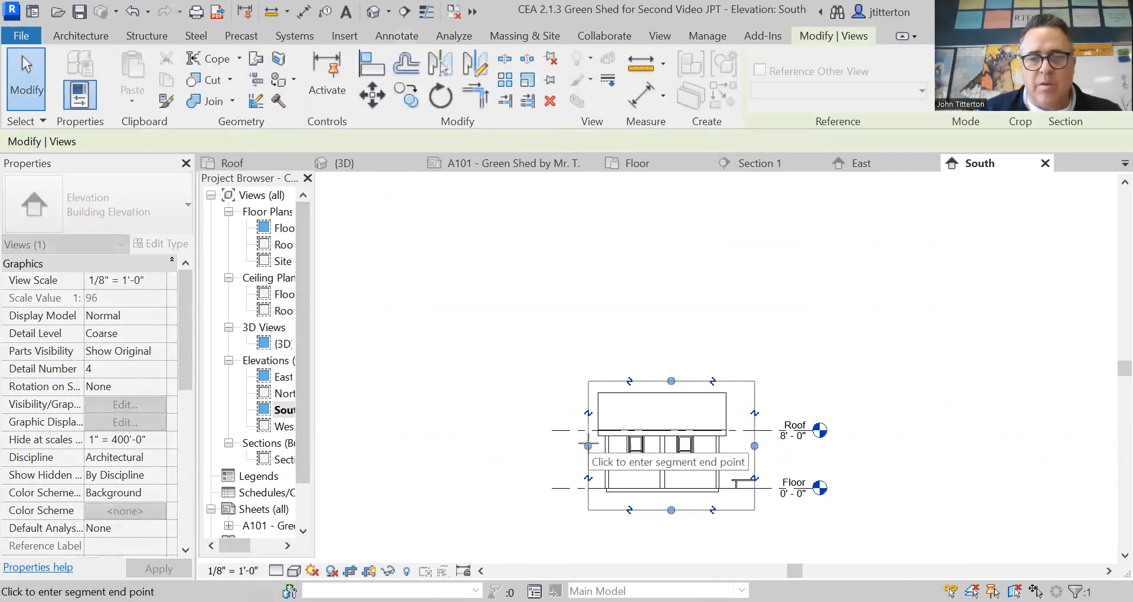
left_click(588, 445)
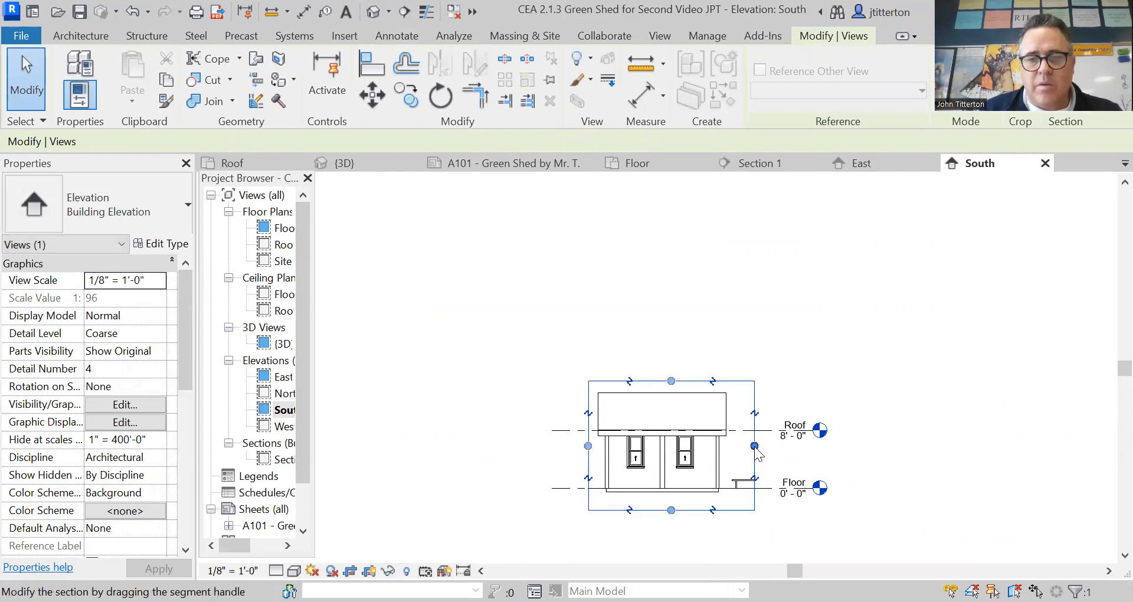
left_click(456, 328)
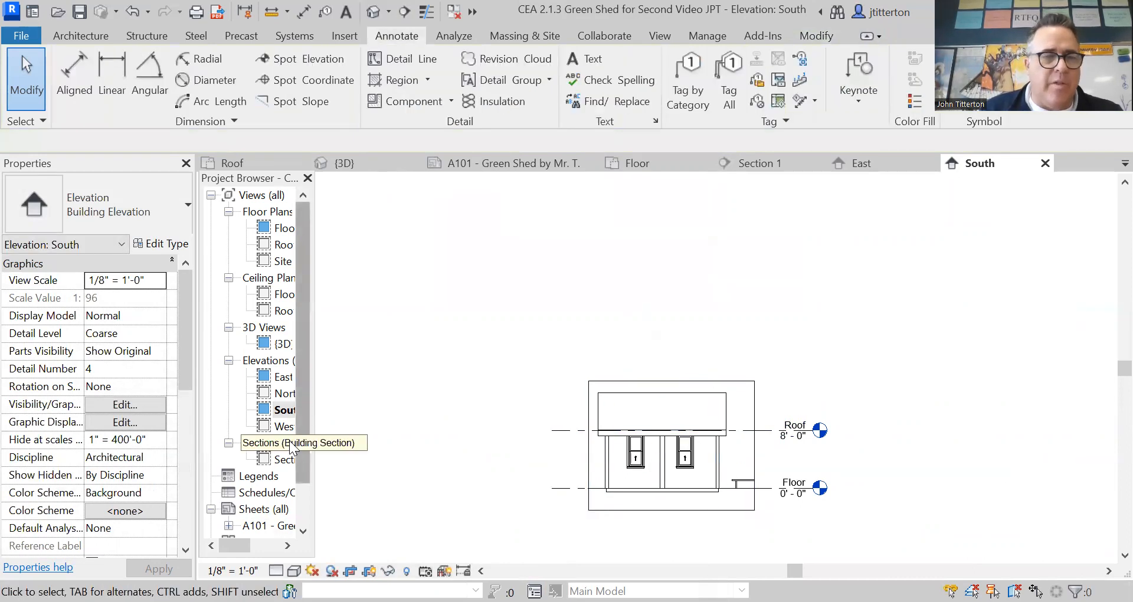
- Open the East elevation and shorten the left ends of its Roof and Floor level lines toward the shed
double_click(286, 382)
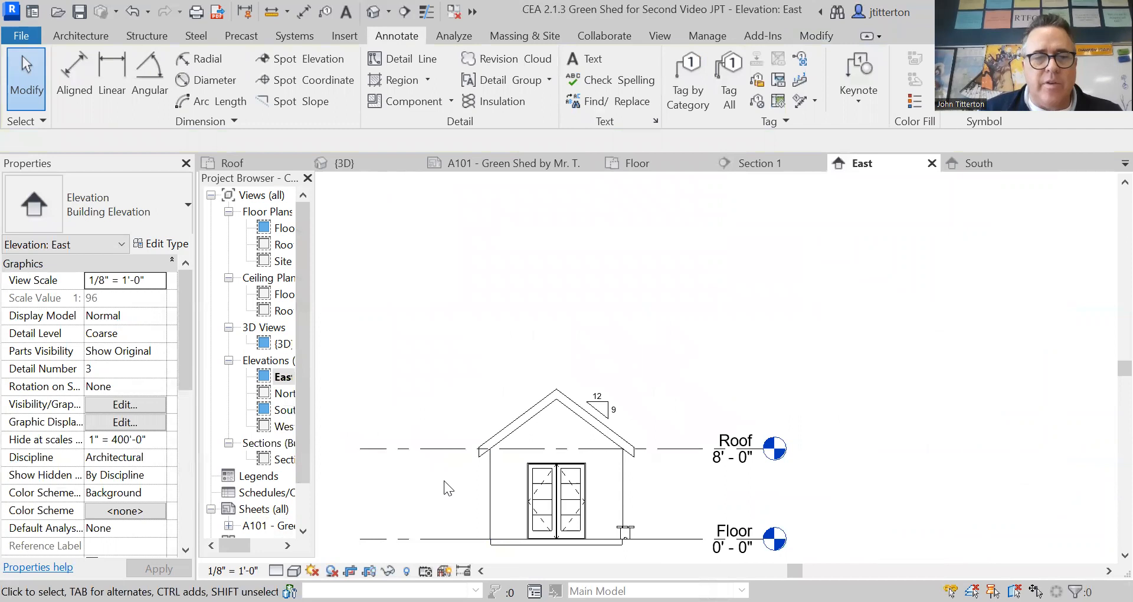
left_click(438, 347)
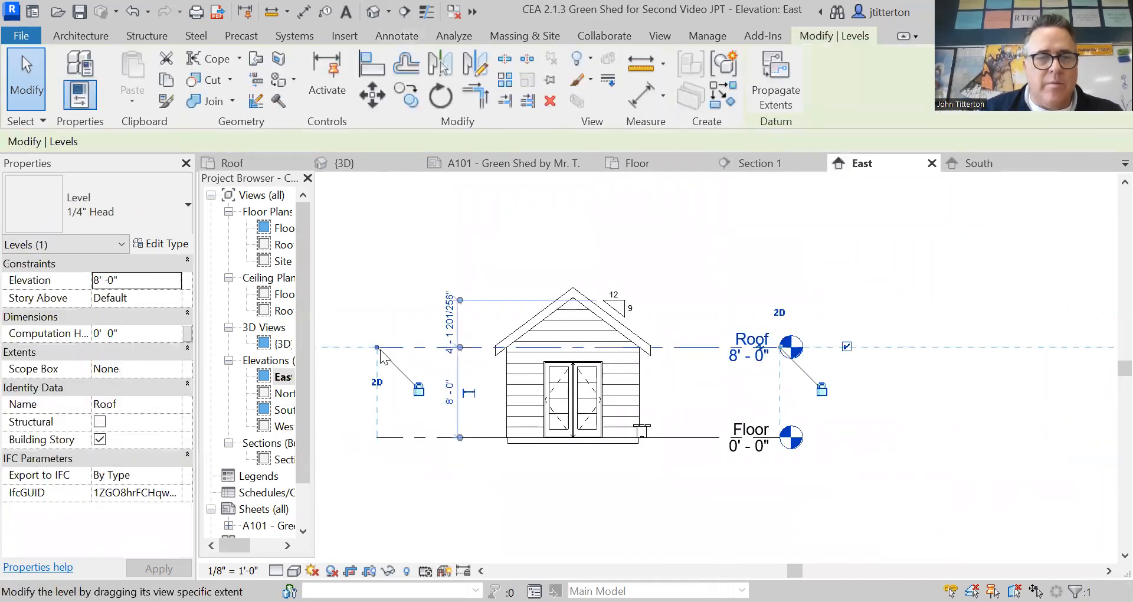
left_click_drag(423, 349, 449, 352)
left_click(376, 305)
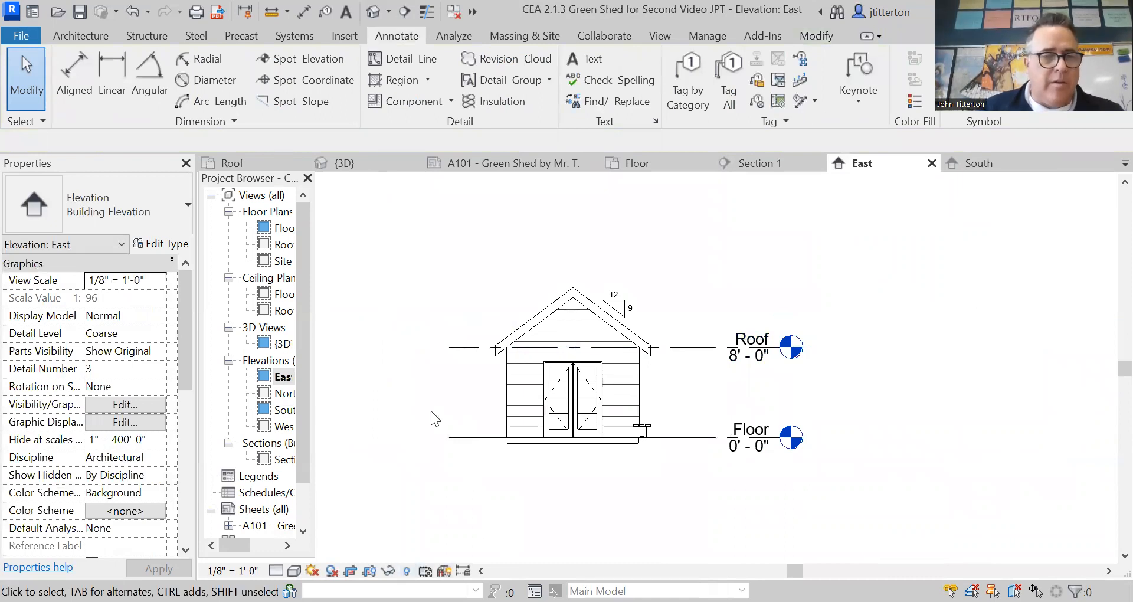
- Return to sheet A101 and move the East elevation viewport left, above its title
double_click(269, 527)
scroll(455, 473, "up", 4)
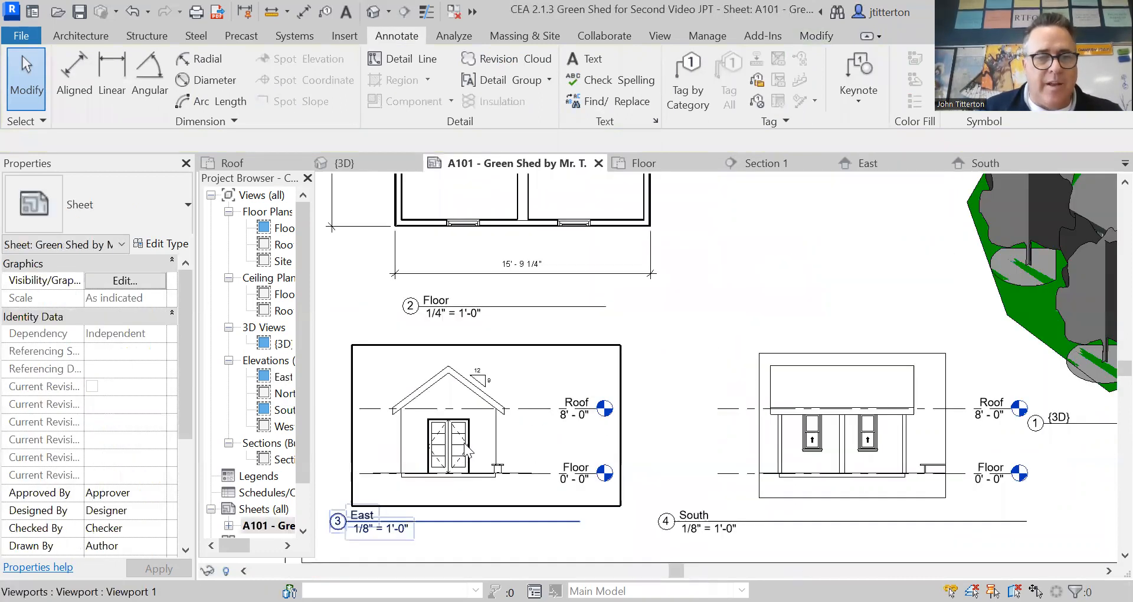
scroll(455, 472, "down", 2)
left_click_drag(470, 446, 442, 443)
left_click(652, 363)
- Move the South elevation viewport left, next to the East elevation and level with it
left_click(710, 425)
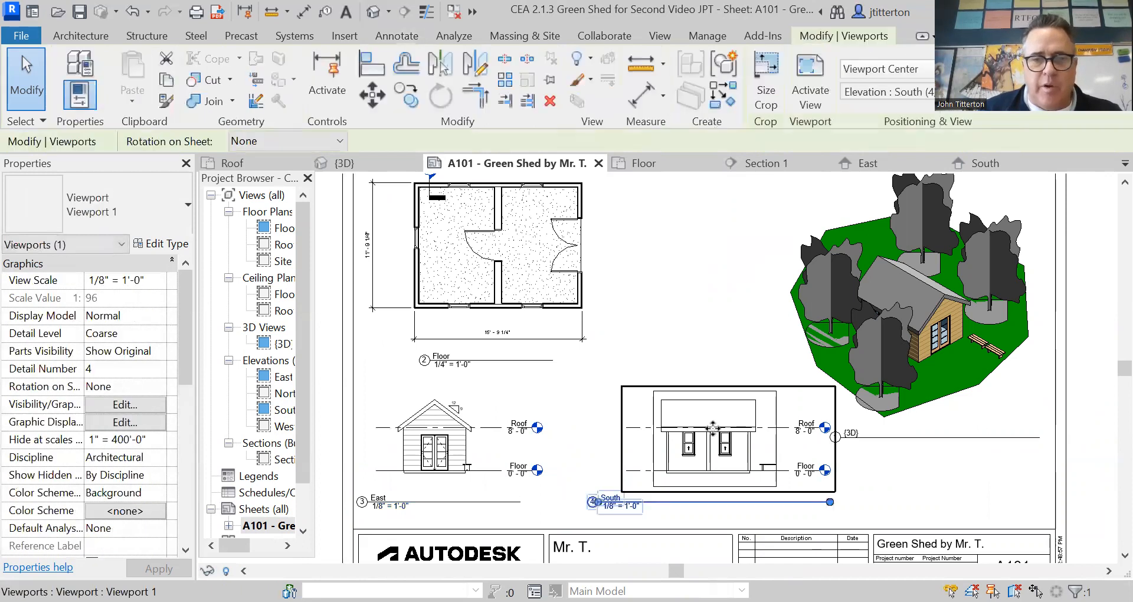
left_click_drag(691, 425, 637, 425)
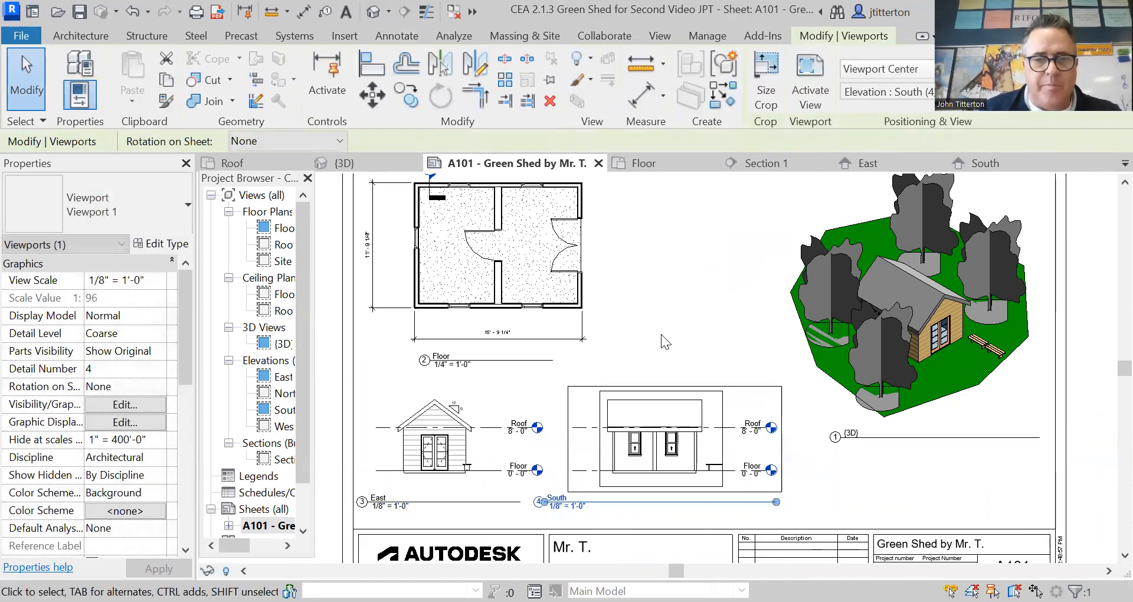
left_click(661, 334)
- Shorten the South view title's line by pulling in its right end
left_click(690, 503)
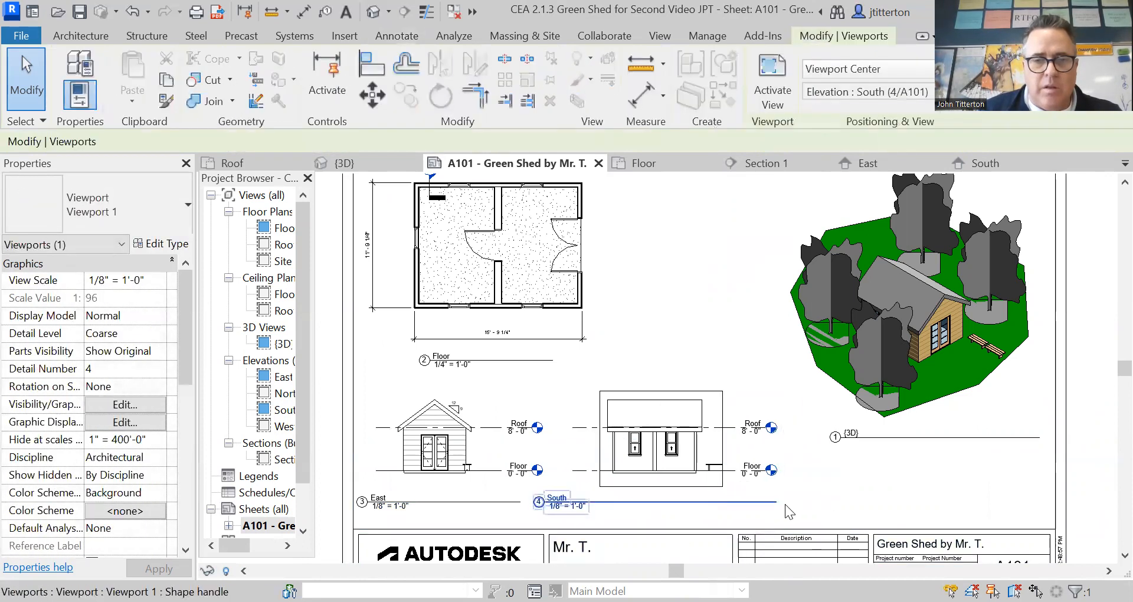
left_click(720, 404)
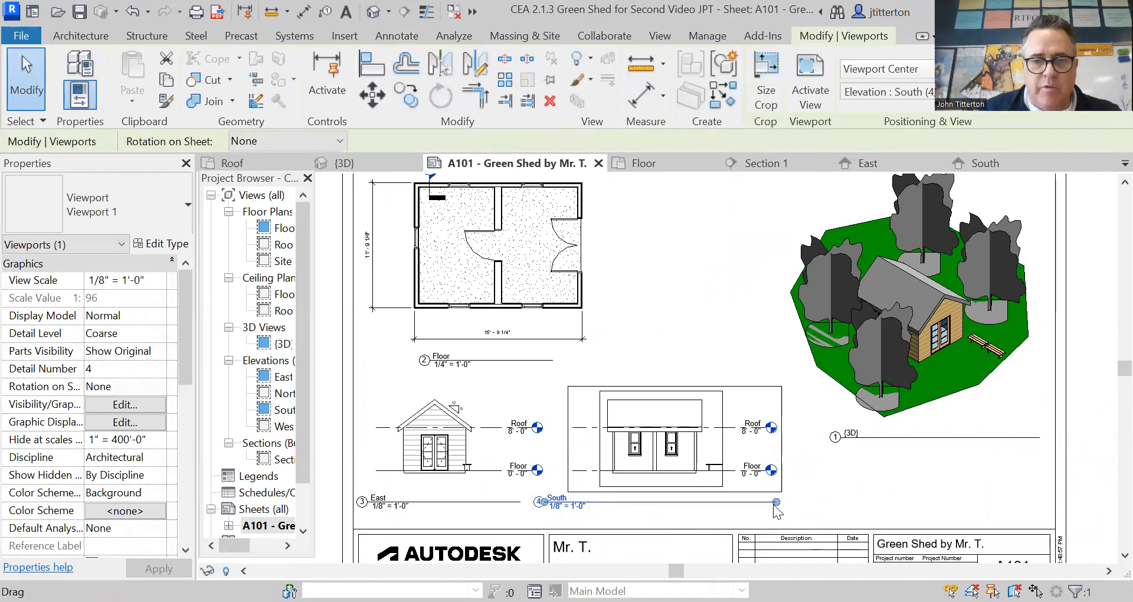
left_click_drag(776, 503, 693, 503)
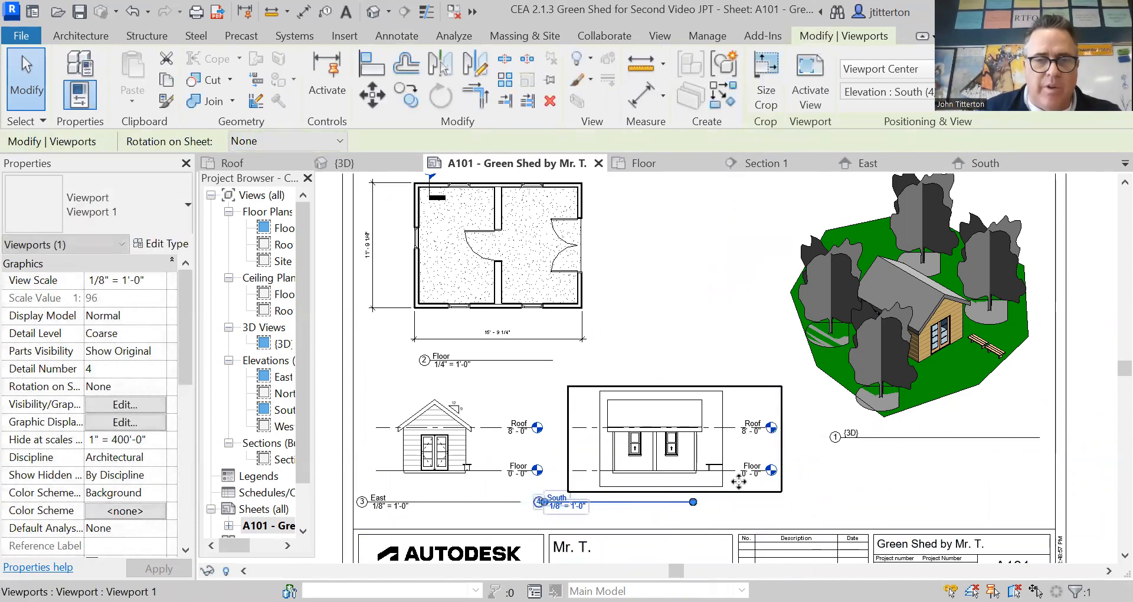
left_click(708, 360)
- Move the South view title right so it sits centered beneath the South elevation
scroll(610, 513, "up", 5)
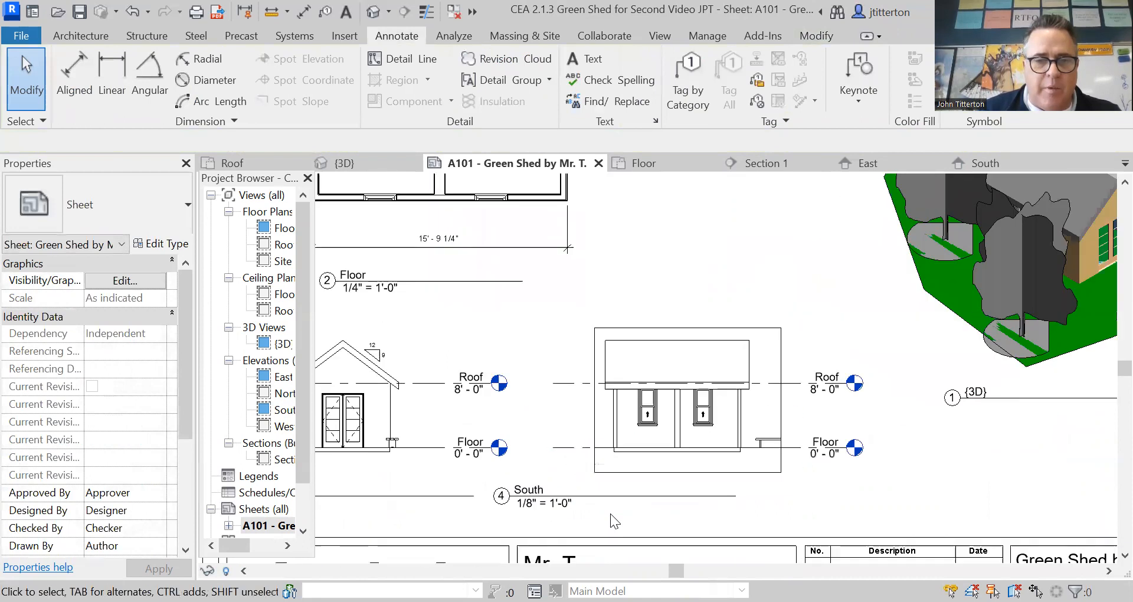
left_click(635, 500)
left_click_drag(635, 500, 702, 504)
left_click(682, 528)
- Move the 3D viewport left on the sheet, next to the floor plan
scroll(670, 531, "down", 2)
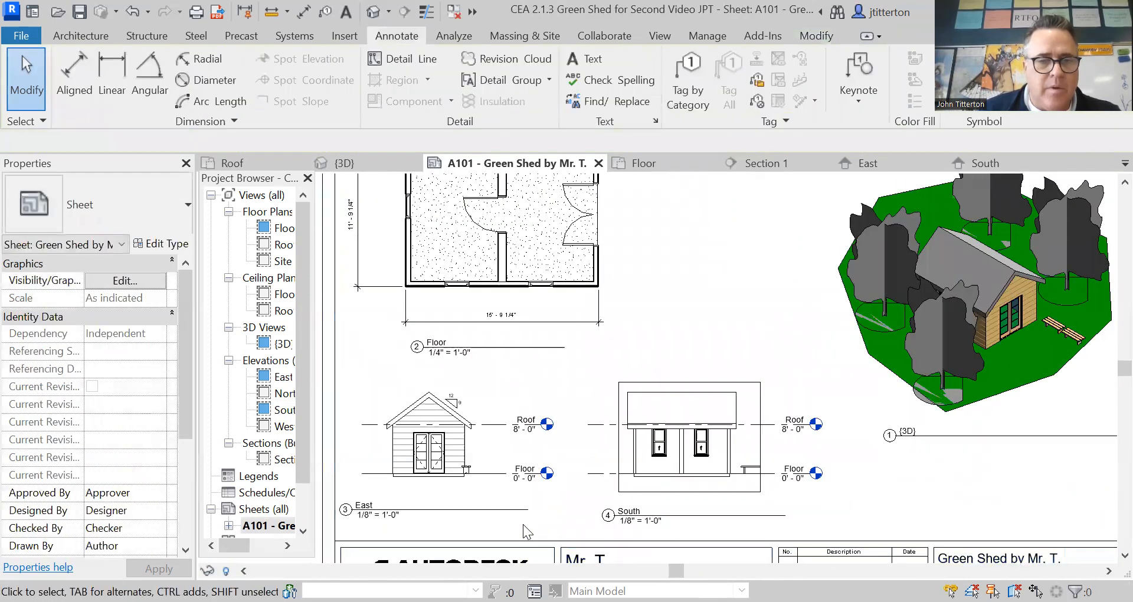
scroll(722, 328, "down", 1)
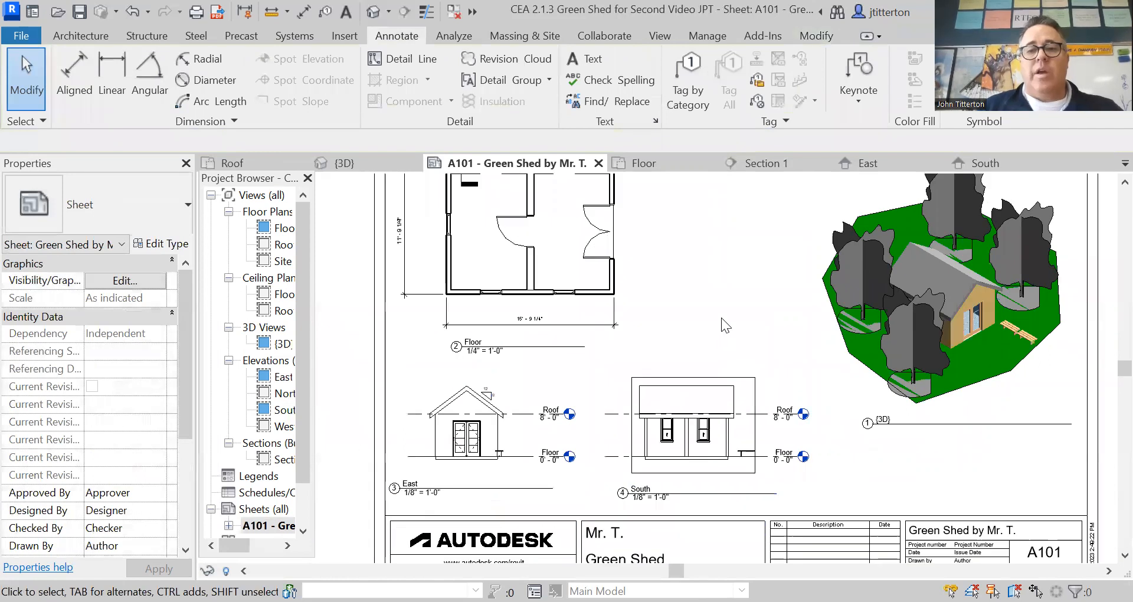
scroll(721, 324, "down", 2)
left_click(800, 366)
left_click_drag(800, 366, 654, 356)
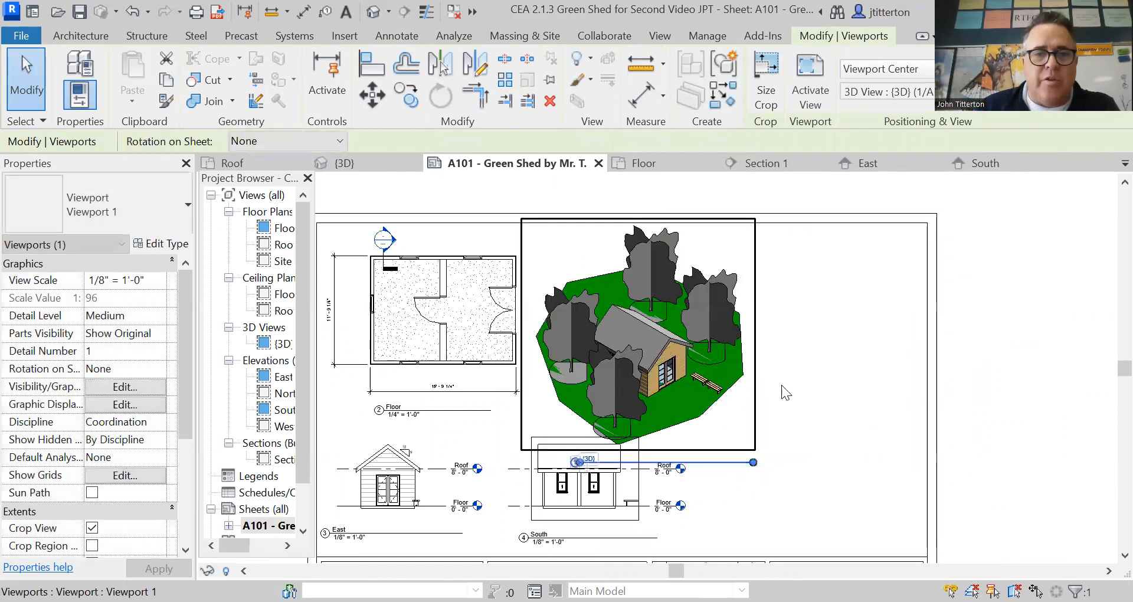
left_click(915, 331)
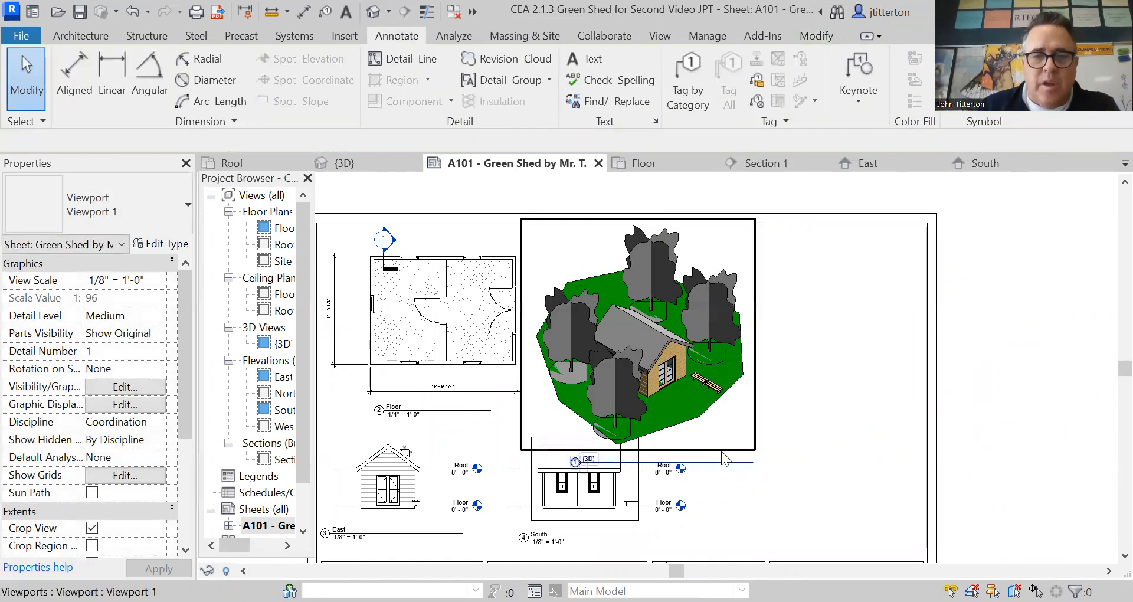
left_click(684, 379)
left_click(779, 395)
scroll(822, 407, "down", 1)
scroll(821, 407, "up", 2)
middle_click_drag(799, 455, 738, 361)
left_click_drag(619, 395, 602, 407)
left_click(808, 352)
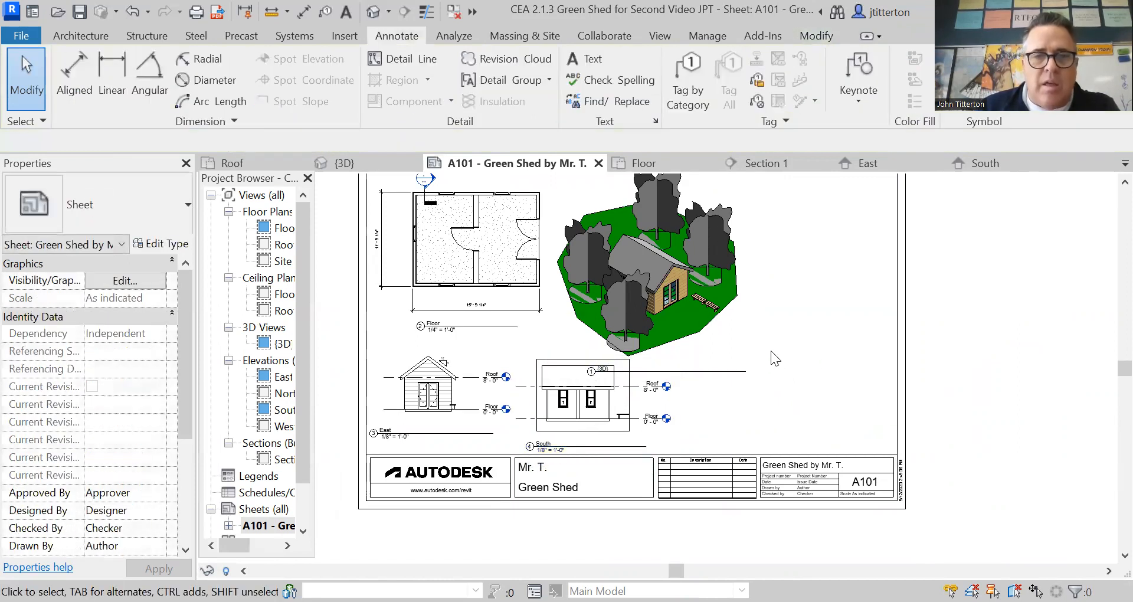
scroll(761, 337, "down", 2)
double_click(707, 303)
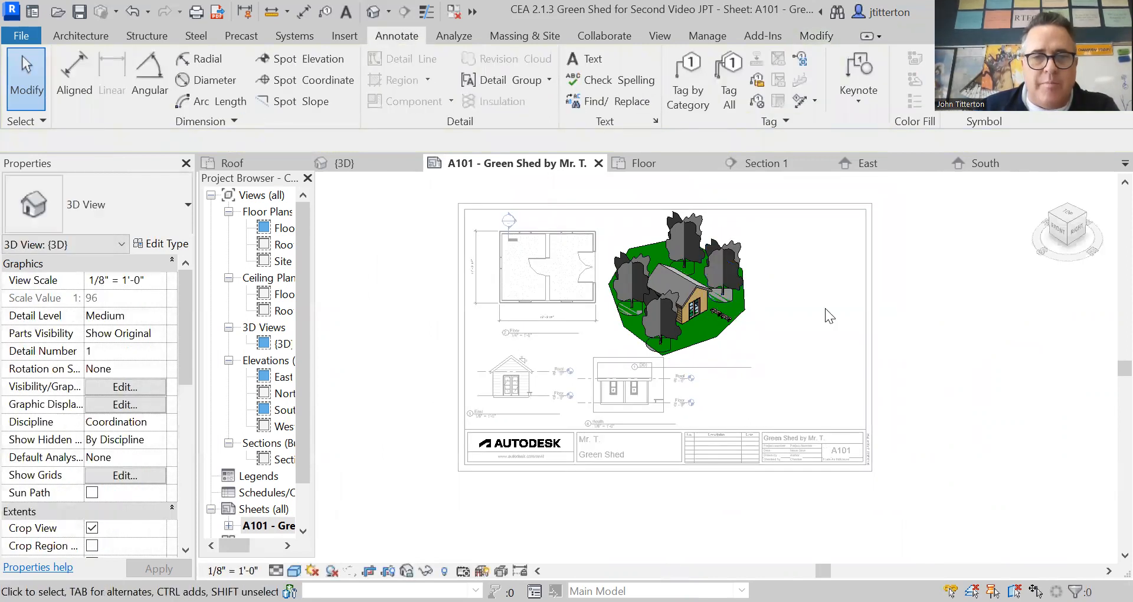
left_click_drag(695, 309, 893, 364)
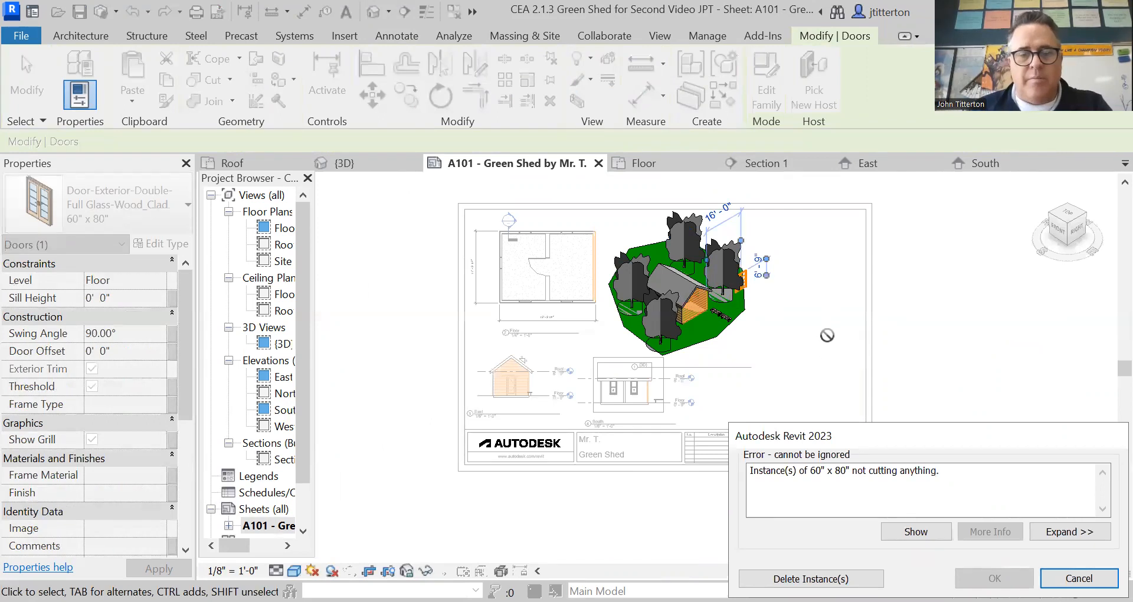
left_click(832, 327)
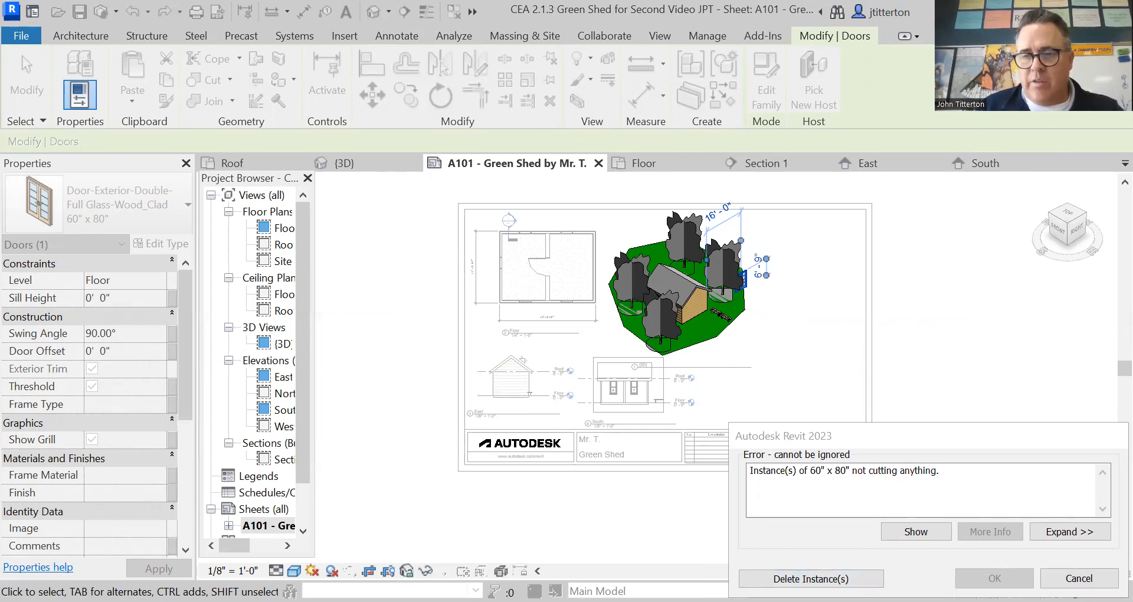
left_click(1079, 578)
scroll(750, 320, "up", 5)
scroll(728, 385, "down", 4)
middle_click_drag(779, 329, 784, 376)
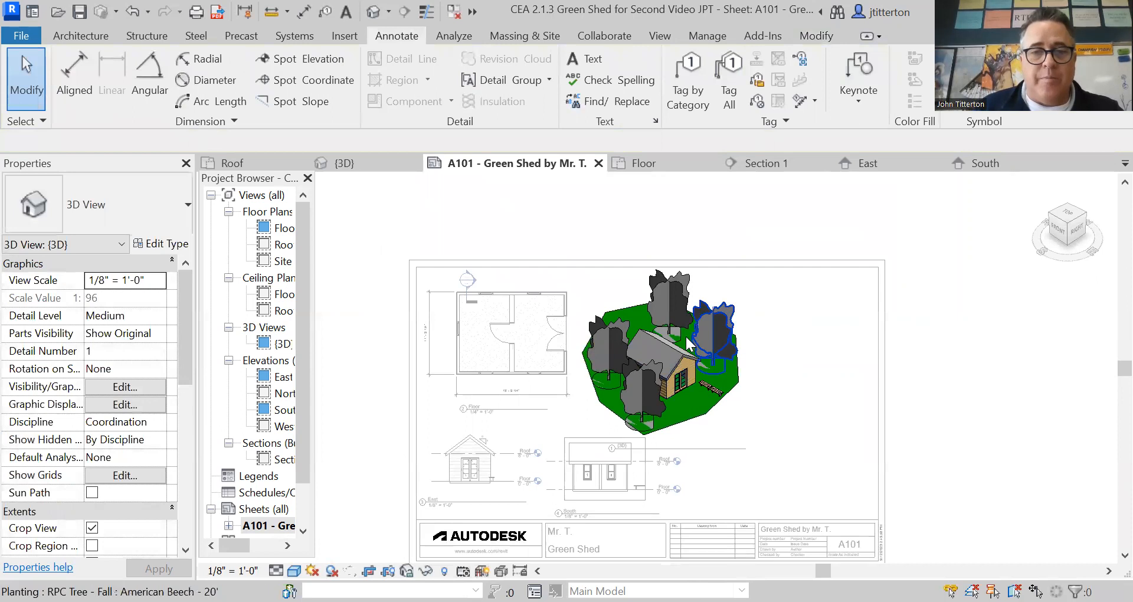
left_click(707, 407)
left_click(757, 418)
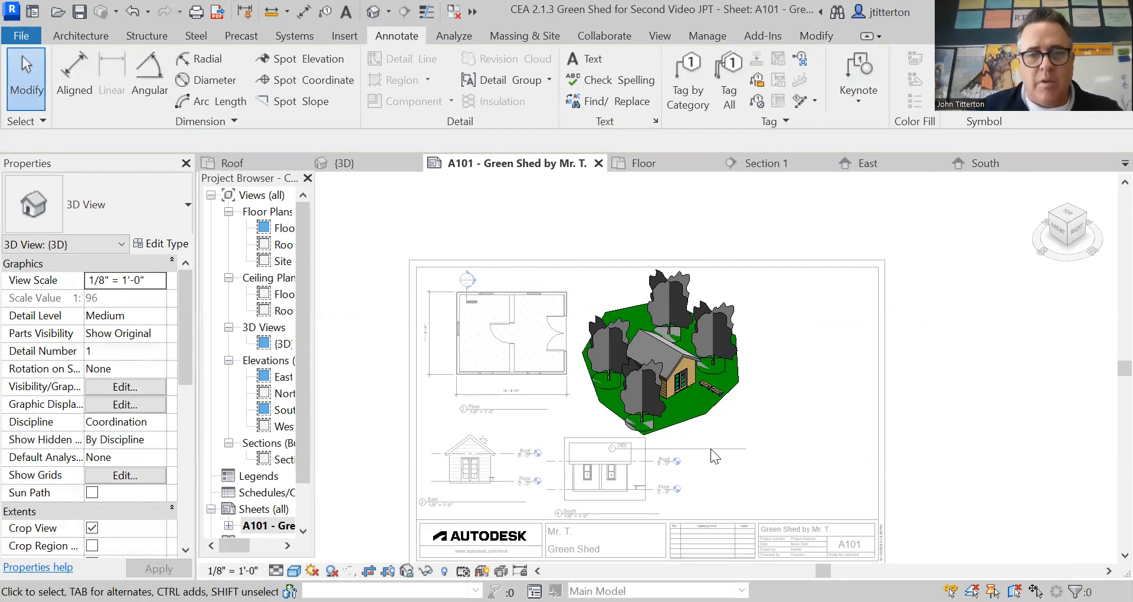
double_click(788, 304)
- Move the 3D viewport slightly right on the sheet, farther from the floor plan and at the same height
left_click(738, 390)
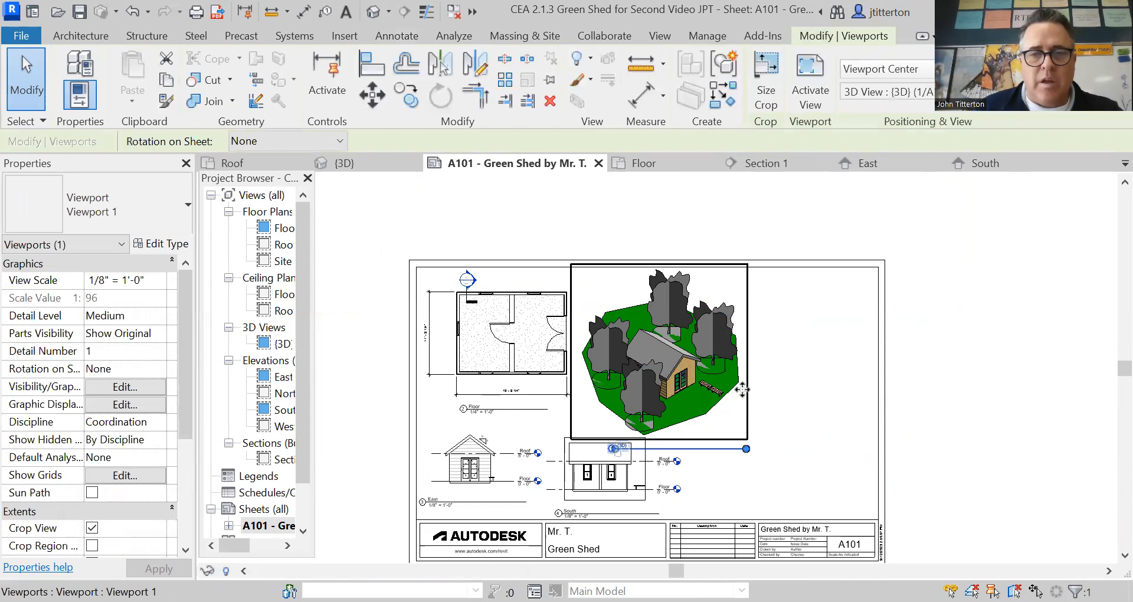
left_click_drag(760, 389, 768, 392)
scroll(780, 423, "up", 3)
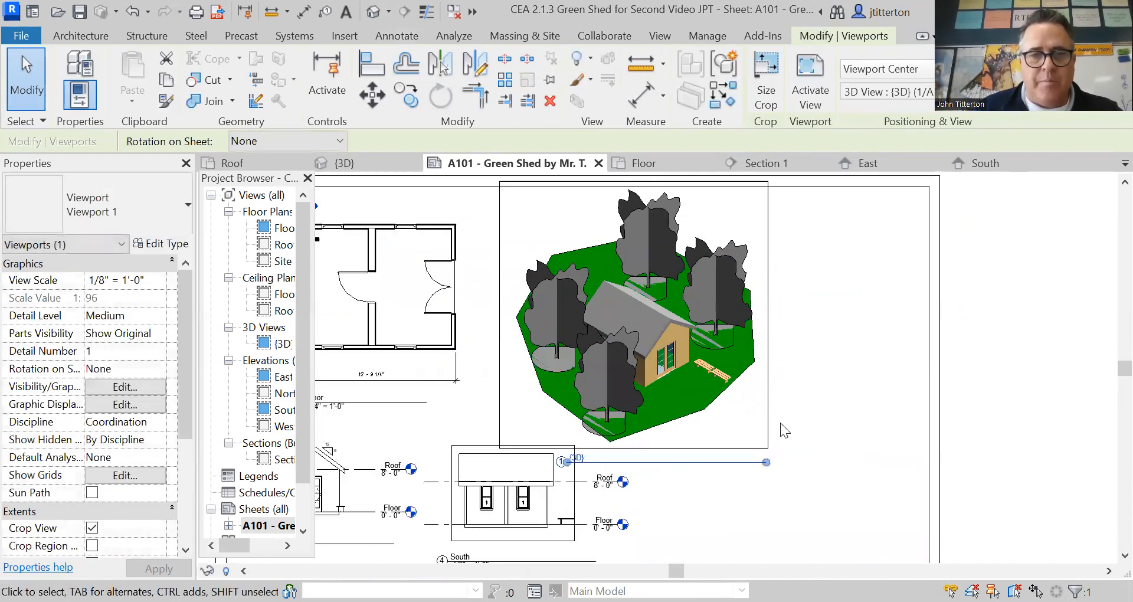
scroll(781, 422, "down", 1)
left_click(791, 444)
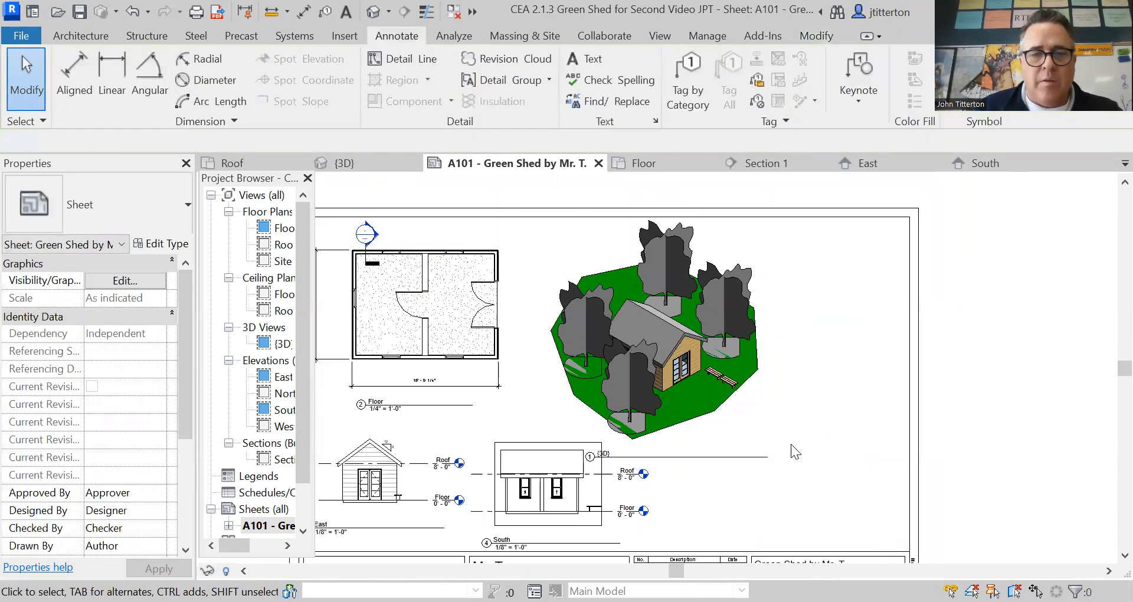
- Move the 3D view title right beneath its view and shorten its line by pulling in the right end
left_click(695, 459)
left_click_drag(695, 459, 729, 458)
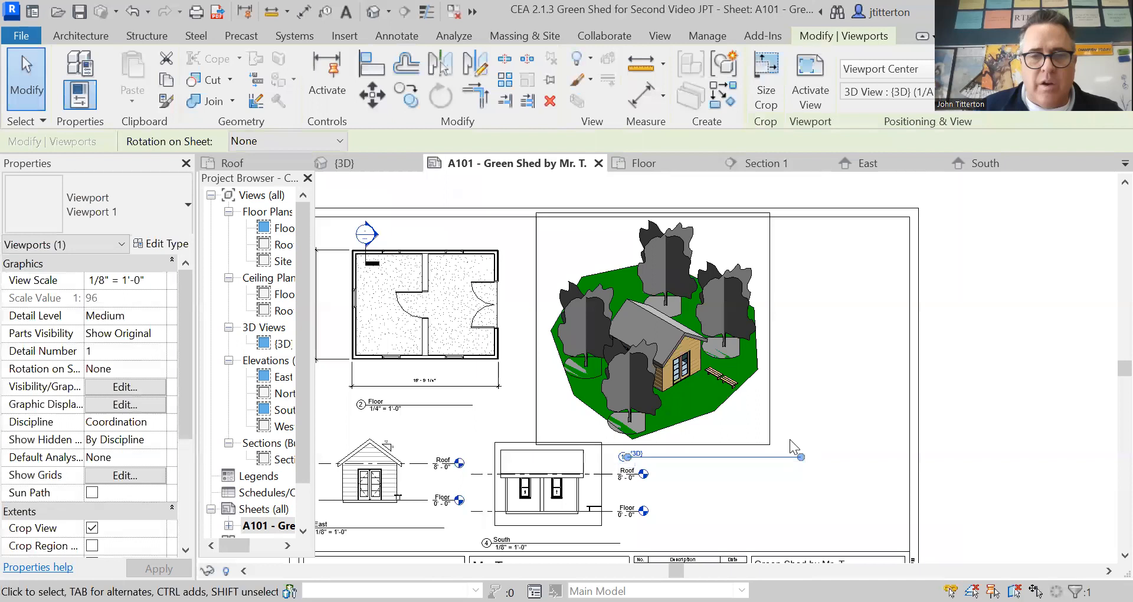
left_click_drag(801, 458, 745, 457)
left_click(798, 404)
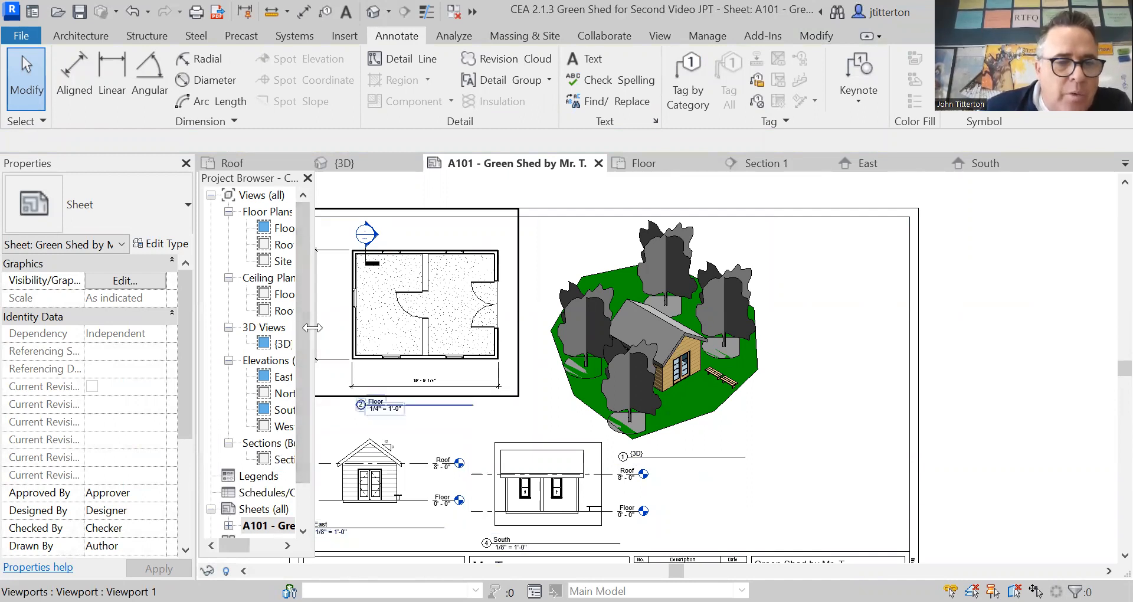
- Widen the Project Browser and place the Section 1 view on sheet A101, right of the 3D view
left_click_drag(313, 328, 345, 331)
left_click(293, 461)
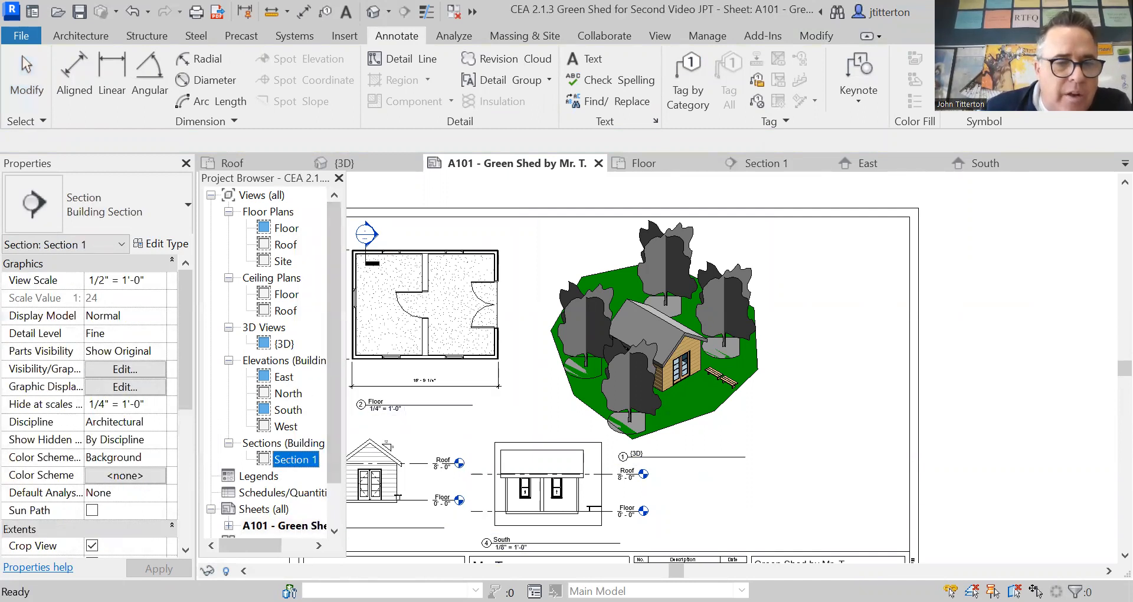
left_click_drag(282, 512, 851, 353)
left_click(851, 353)
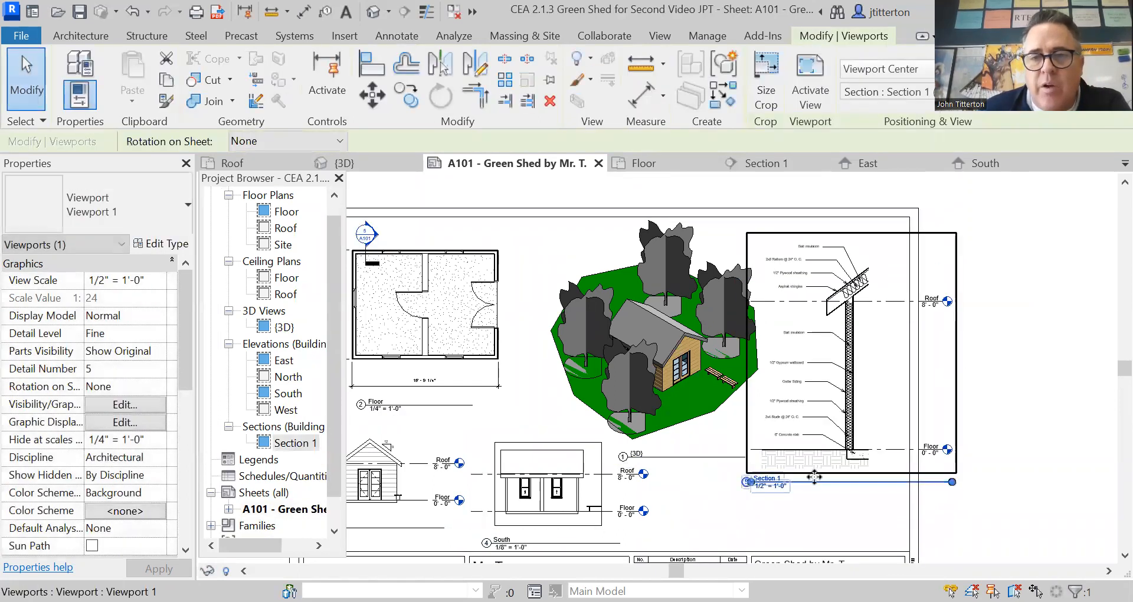
- Open the Section 1 view and pull the right ends of the Roof and Floor level lines closer to the wall
scroll(862, 500, "down", 1)
middle_click_drag(863, 501, 747, 511)
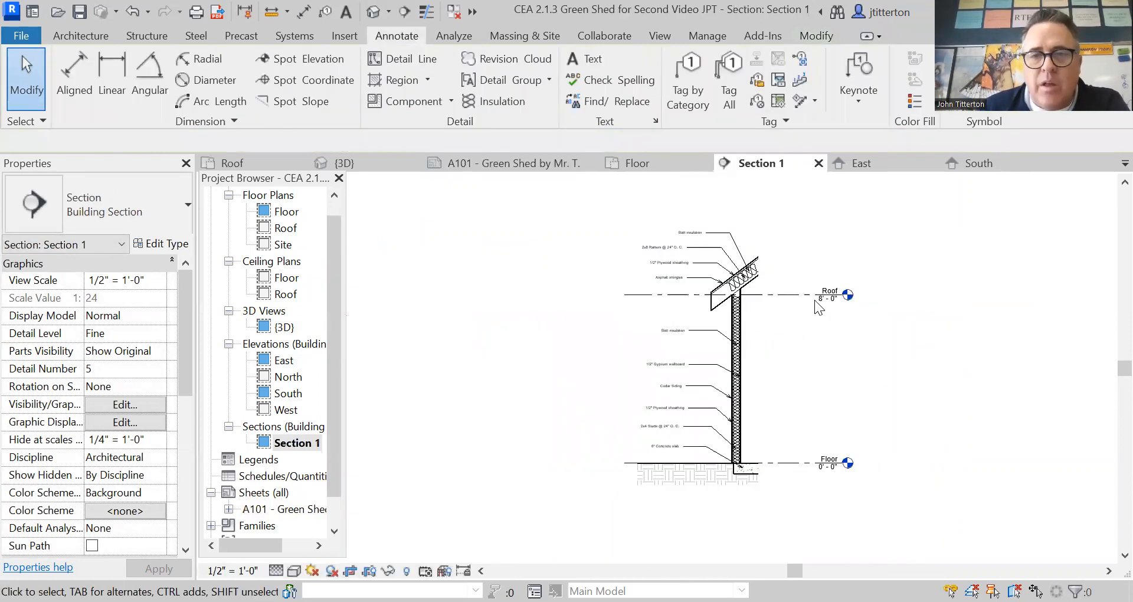
left_click(791, 295)
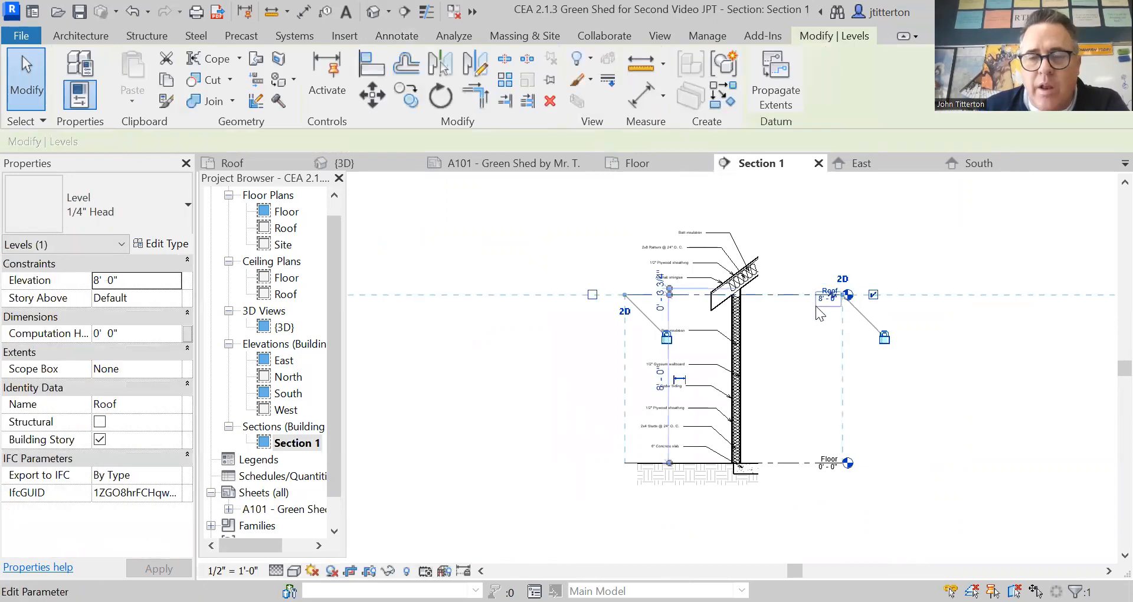
scroll(816, 306, "up", 3)
middle_click_drag(860, 363, 697, 358)
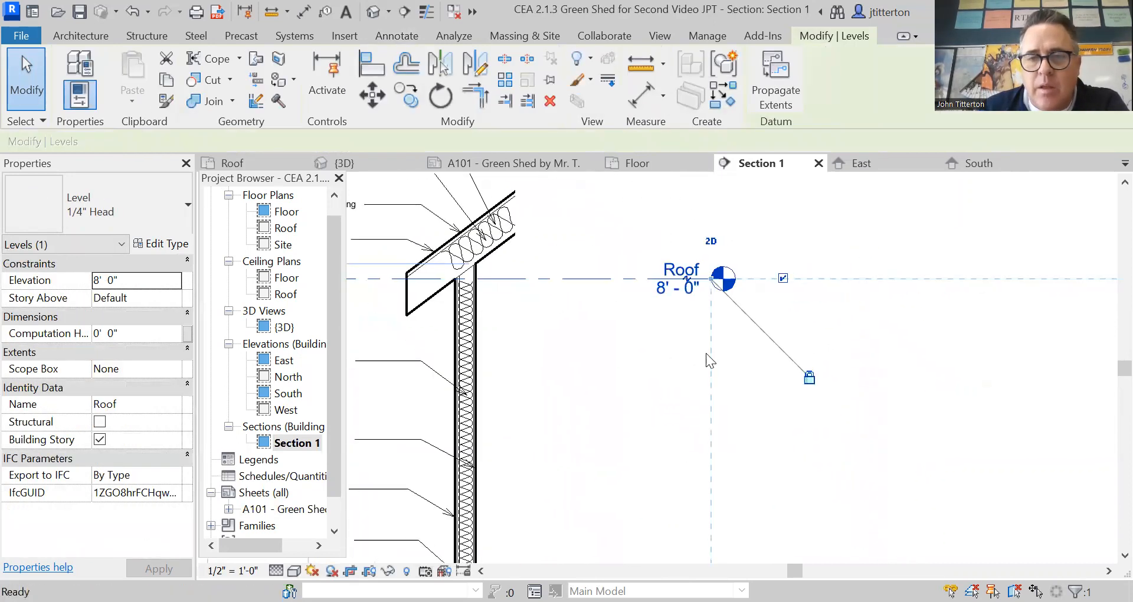
left_click_drag(712, 278, 666, 279)
left_click_drag(564, 290, 564, 288)
scroll(614, 386, "down", 2)
middle_click_drag(651, 460, 704, 394)
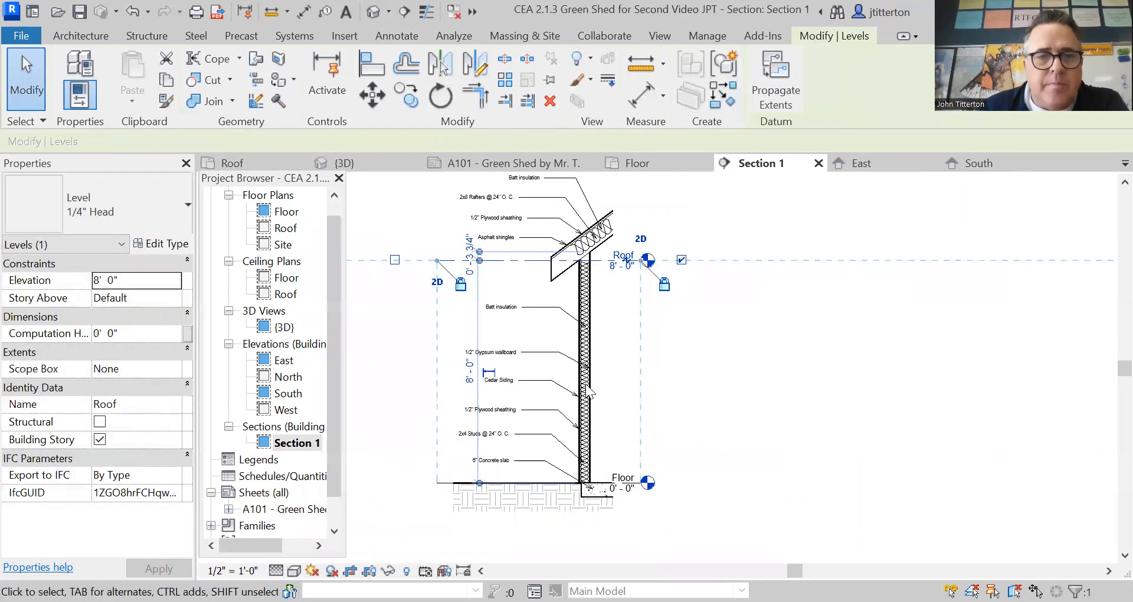
- Pull in the left ends of the level lines in the Section 1 view to about the edge of the ground hatch
scroll(398, 369, "down", 1)
left_click_drag(428, 288, 443, 287)
left_click(404, 345)
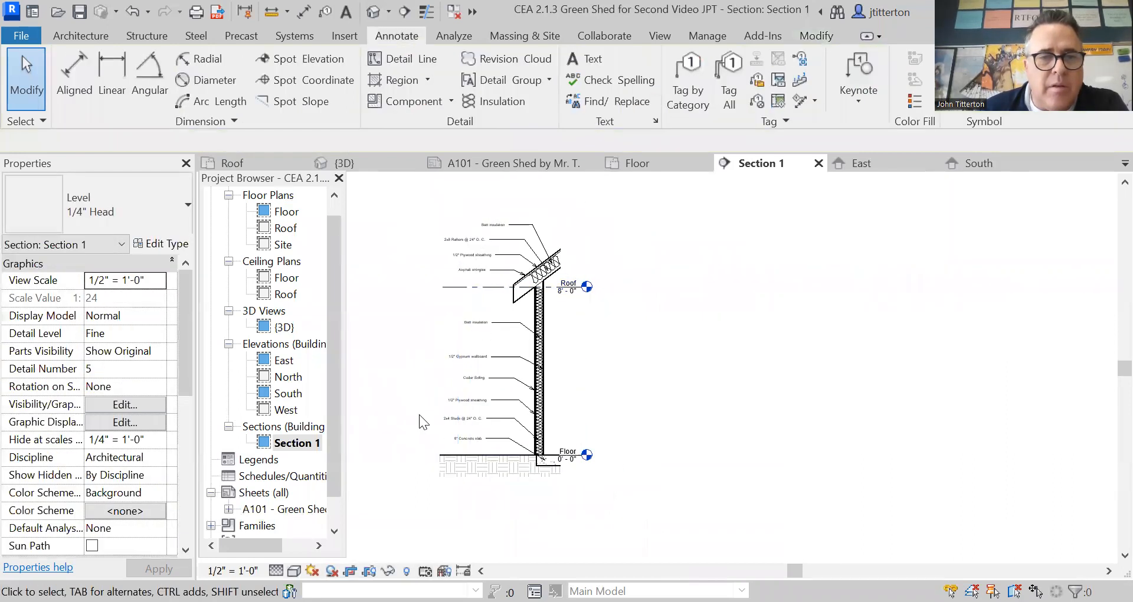
- Return to sheet A101 and move the Section 1 viewport slightly up and right, inside the sheet border
double_click(275, 507)
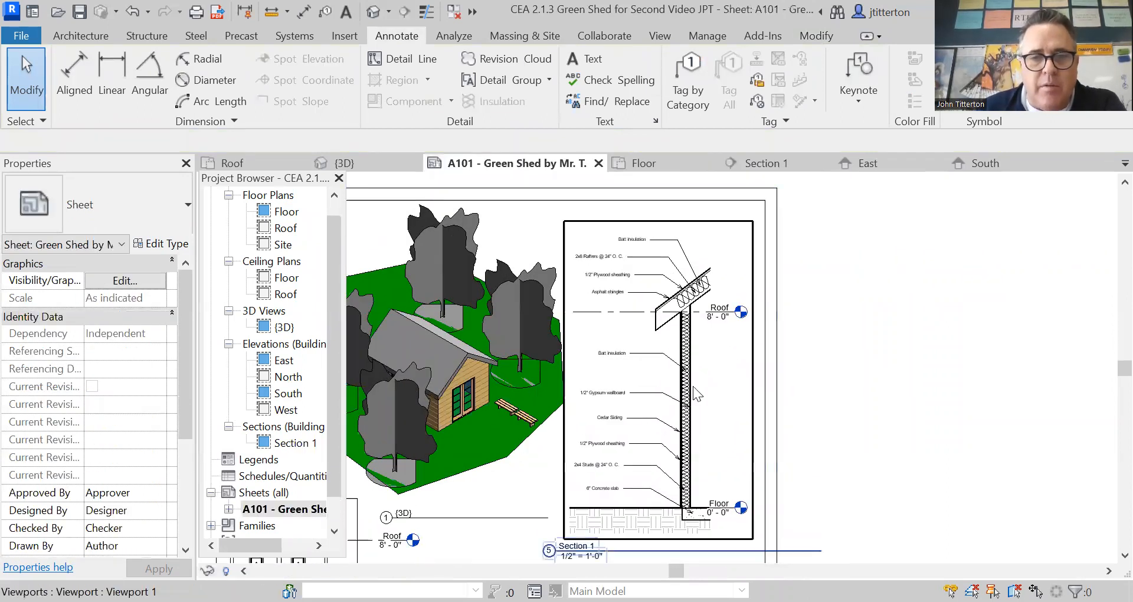
mouse_move(715, 379)
left_mouse_down()
mouse_move(807, 363)
mouse_move(704, 357)
mouse_move(724, 363)
left_mouse_up()
left_click(795, 367)
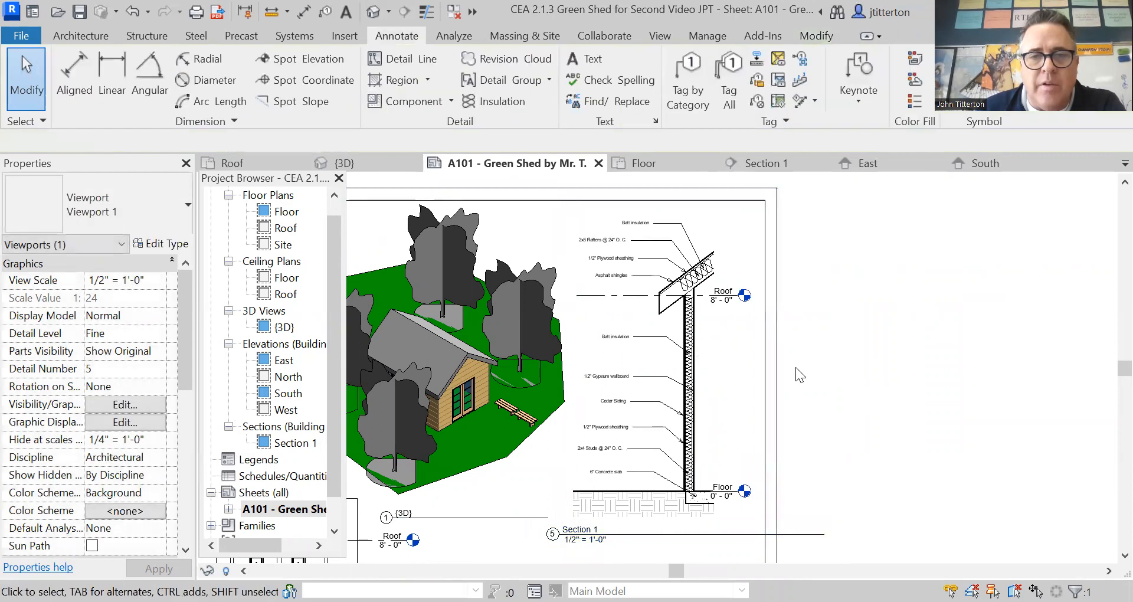
- Shorten the Section 1 title line by pulling its right end back inside the sheet border
middle_click_drag(578, 393, 620, 254)
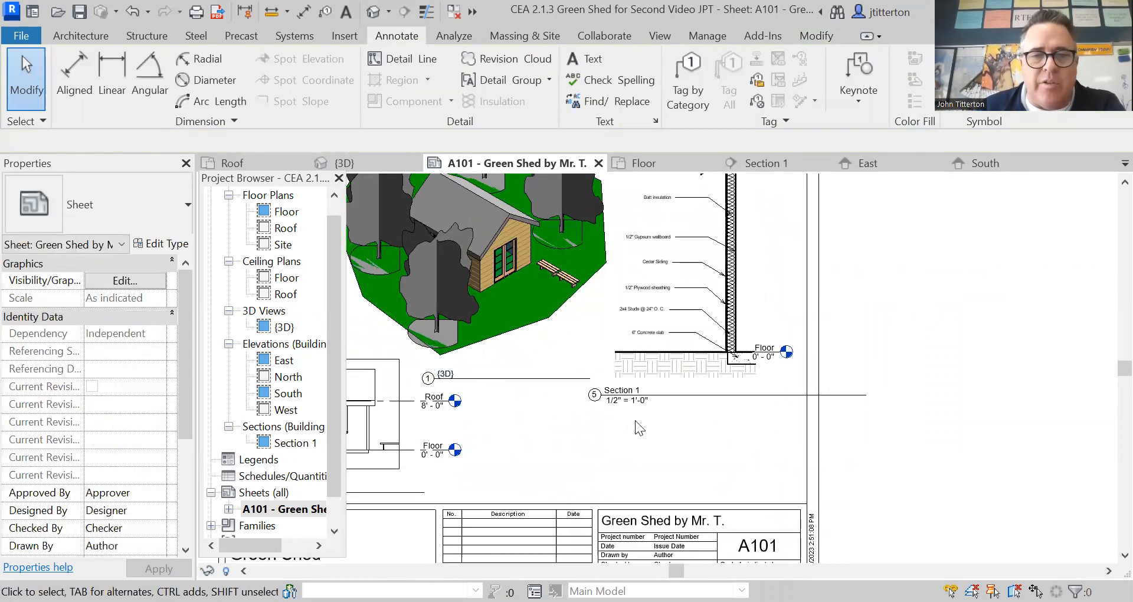
left_click(719, 394)
left_click(750, 418)
left_click(769, 280)
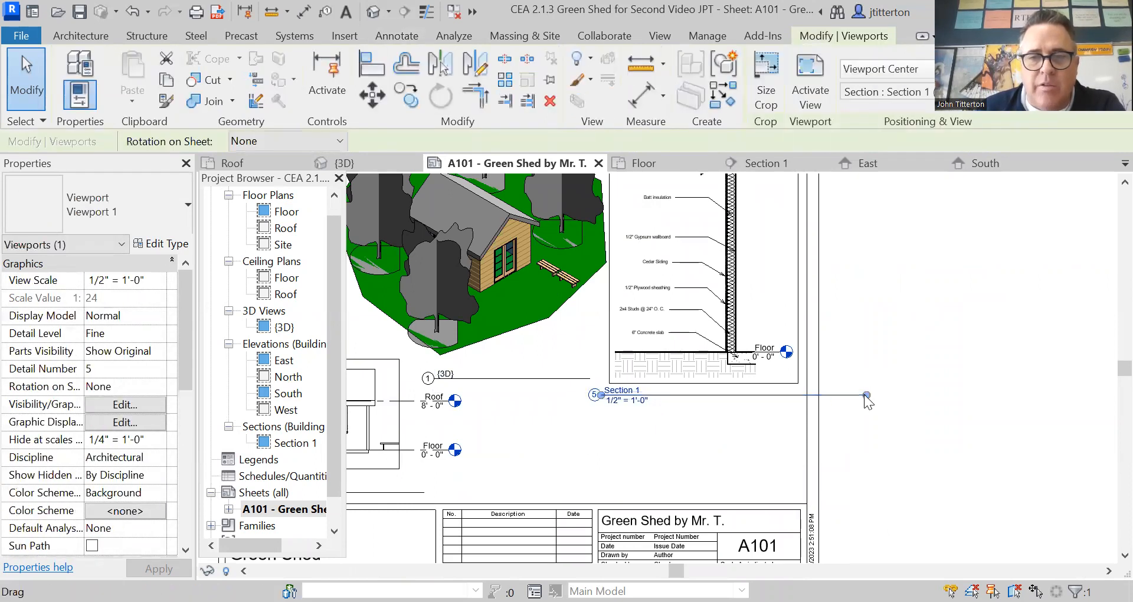
left_click_drag(783, 401, 774, 395)
left_click(672, 413)
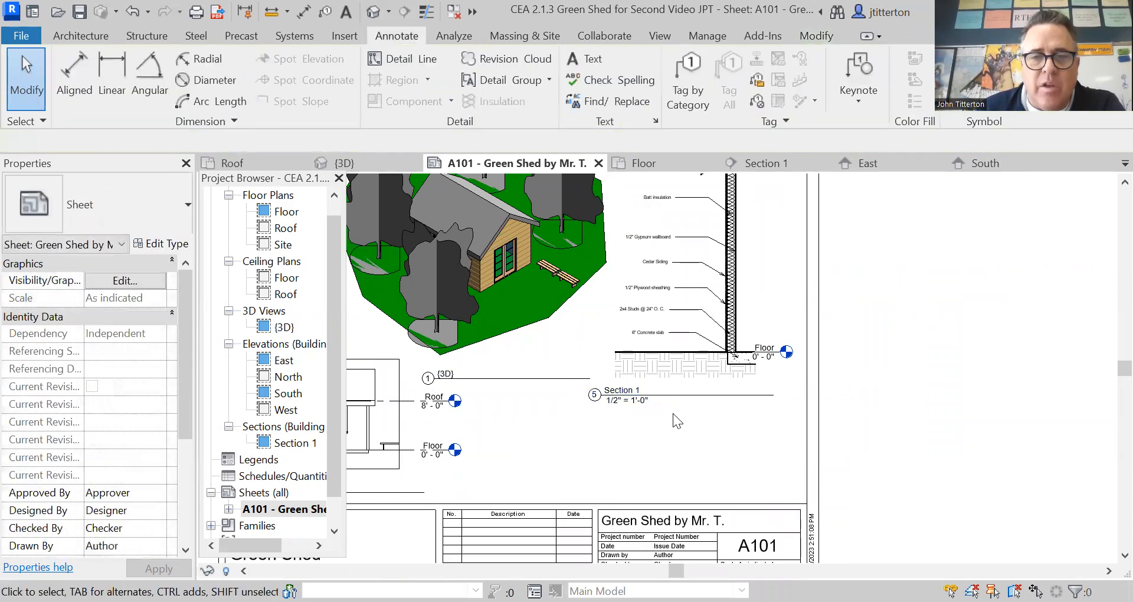
- Move the Section 1 title slightly right so it sits beneath the wall section
double_click(689, 393)
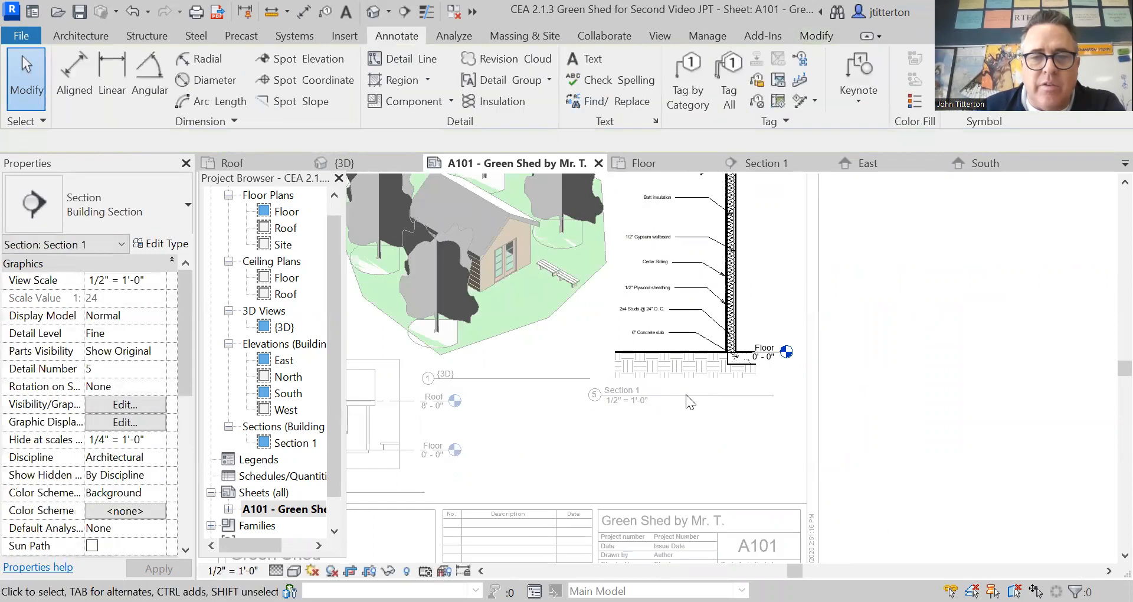
double_click(704, 455)
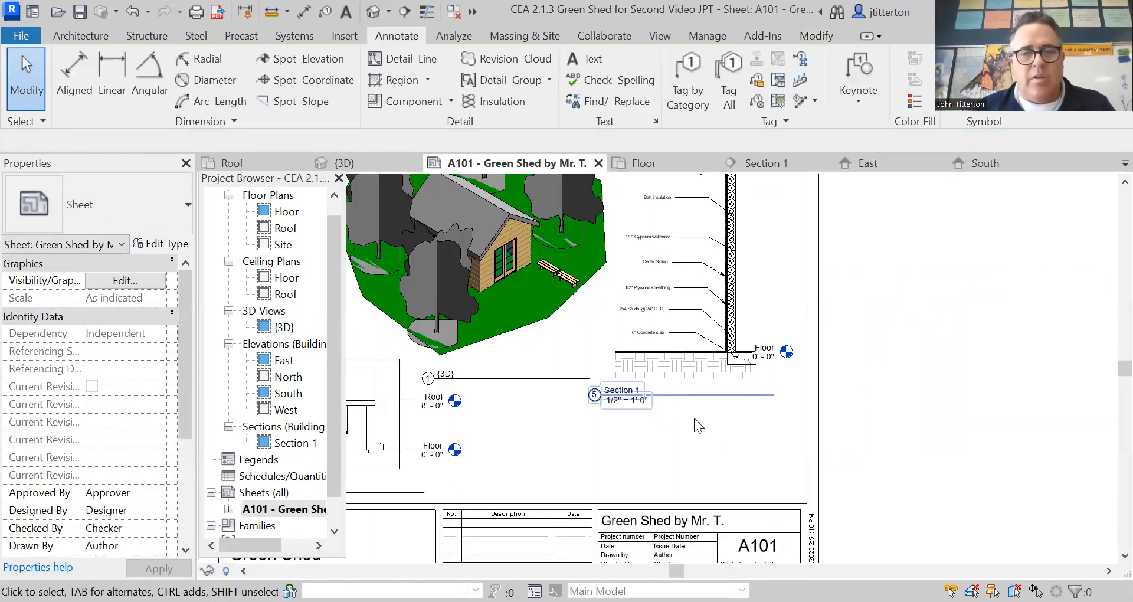
left_click(684, 397)
mouse_move(681, 397)
left_mouse_down()
mouse_move(714, 397)
mouse_move(704, 397)
left_mouse_up()
left_click(721, 454)
scroll(711, 460, "down", 3)
scroll(712, 460, "down", 1)
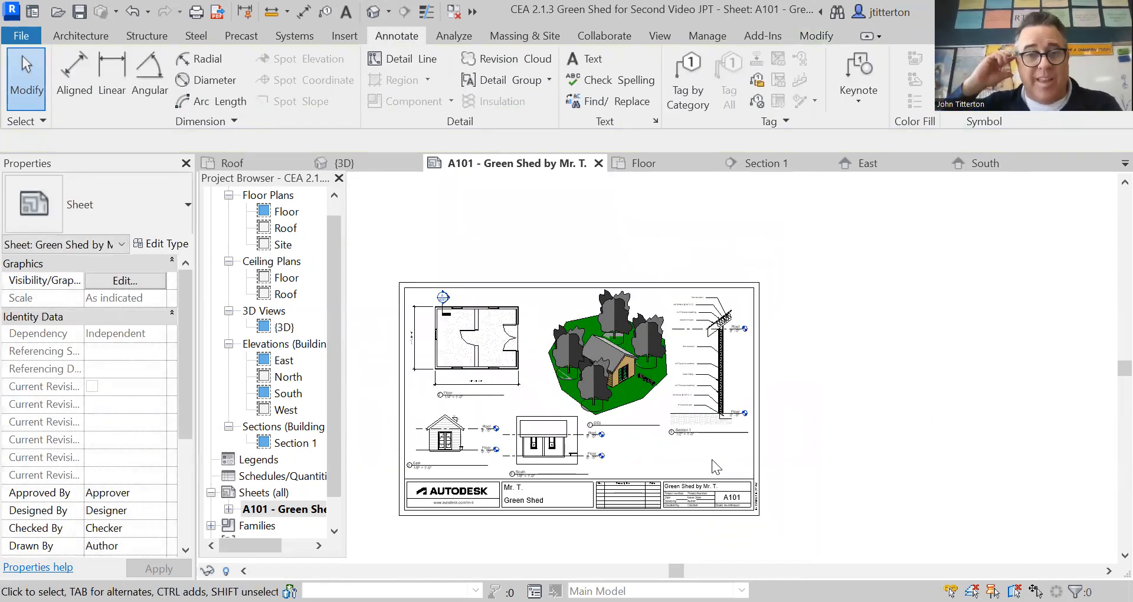
- Move the Section 1 viewport down on the sheet until its title is level with the East elevation title
left_click(727, 367)
left_click_drag(733, 385, 733, 402)
left_click(832, 389)
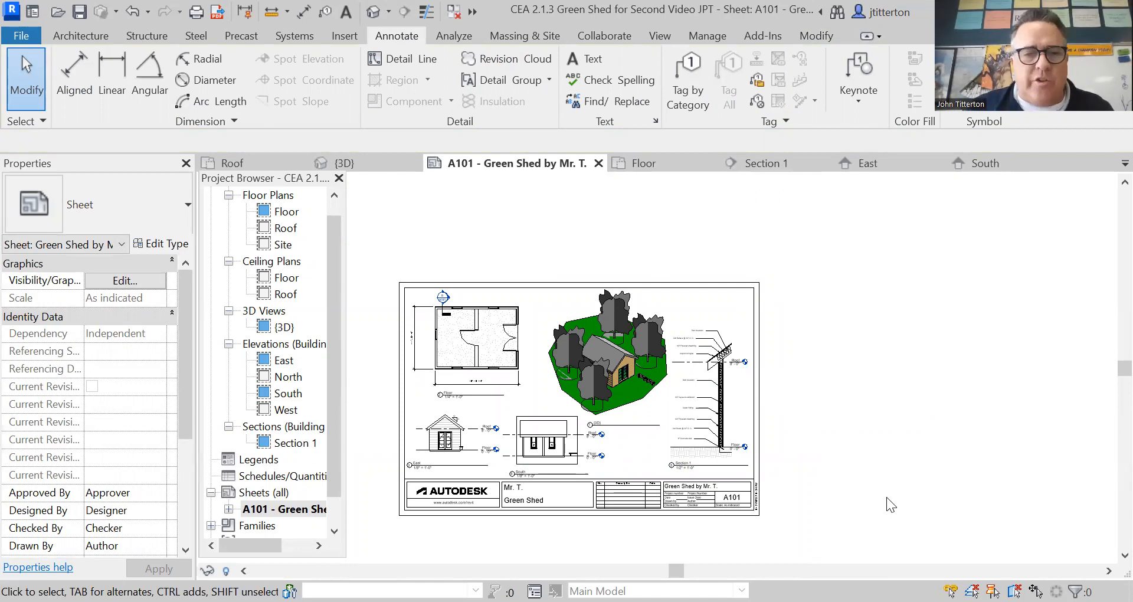
- Examine the floor plan, the elevations and the overall layout of sheet A101
scroll(886, 497, "up", 1)
middle_click_drag(468, 240, 501, 232)
left_click(565, 340)
scroll(521, 353, "up", 2)
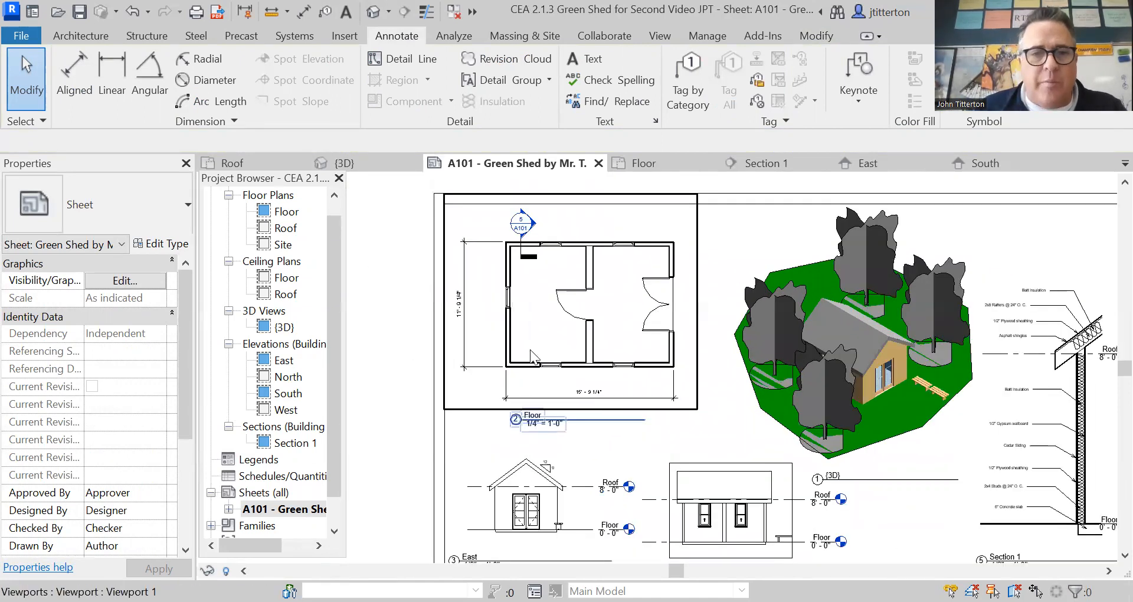
scroll(534, 357, "up", 1)
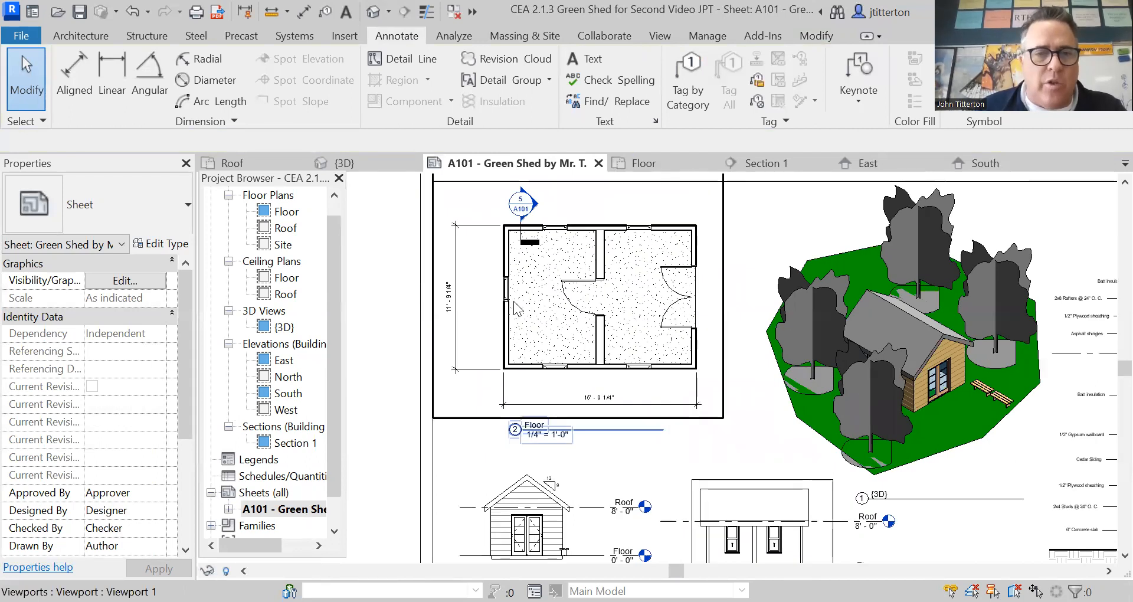
scroll(583, 412, "down", 2)
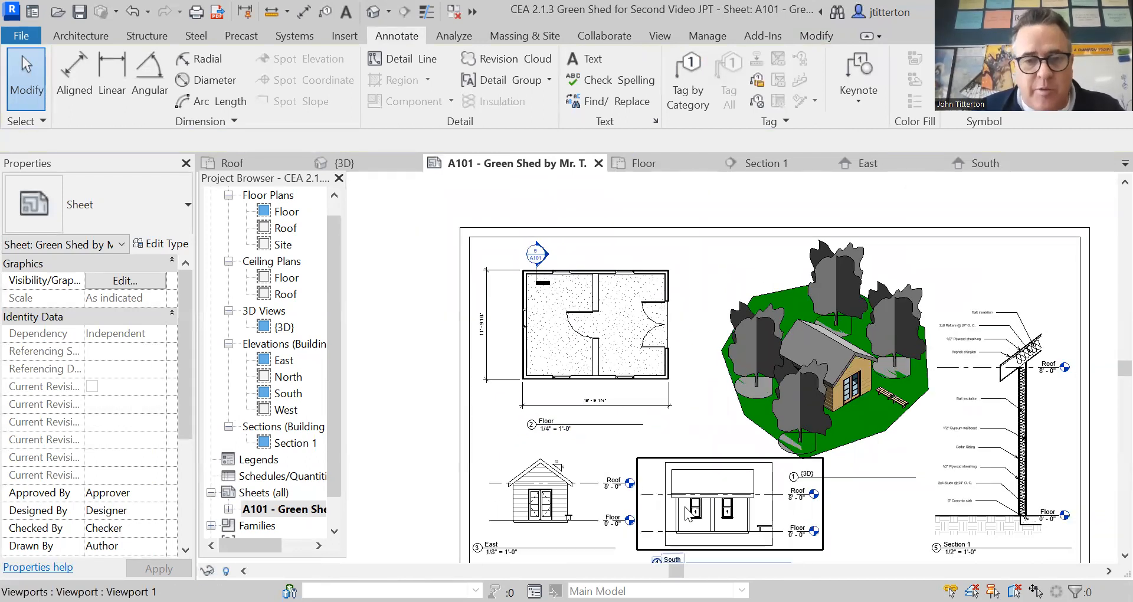
scroll(732, 207, "down", 3)
middle_click_drag(727, 199, 525, 211)
scroll(589, 215, "up", 2)
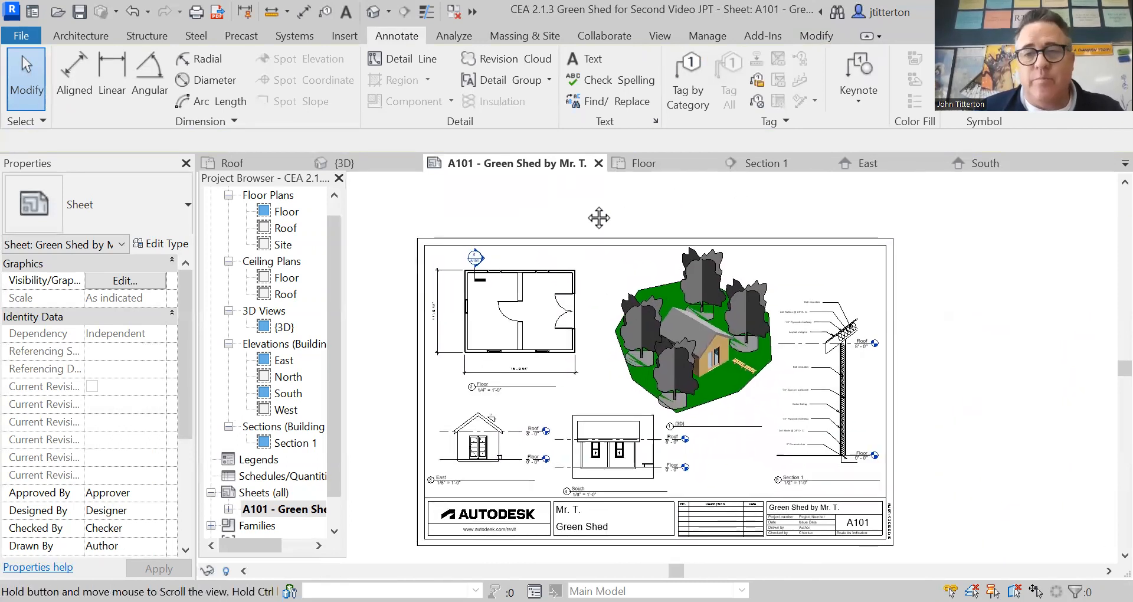